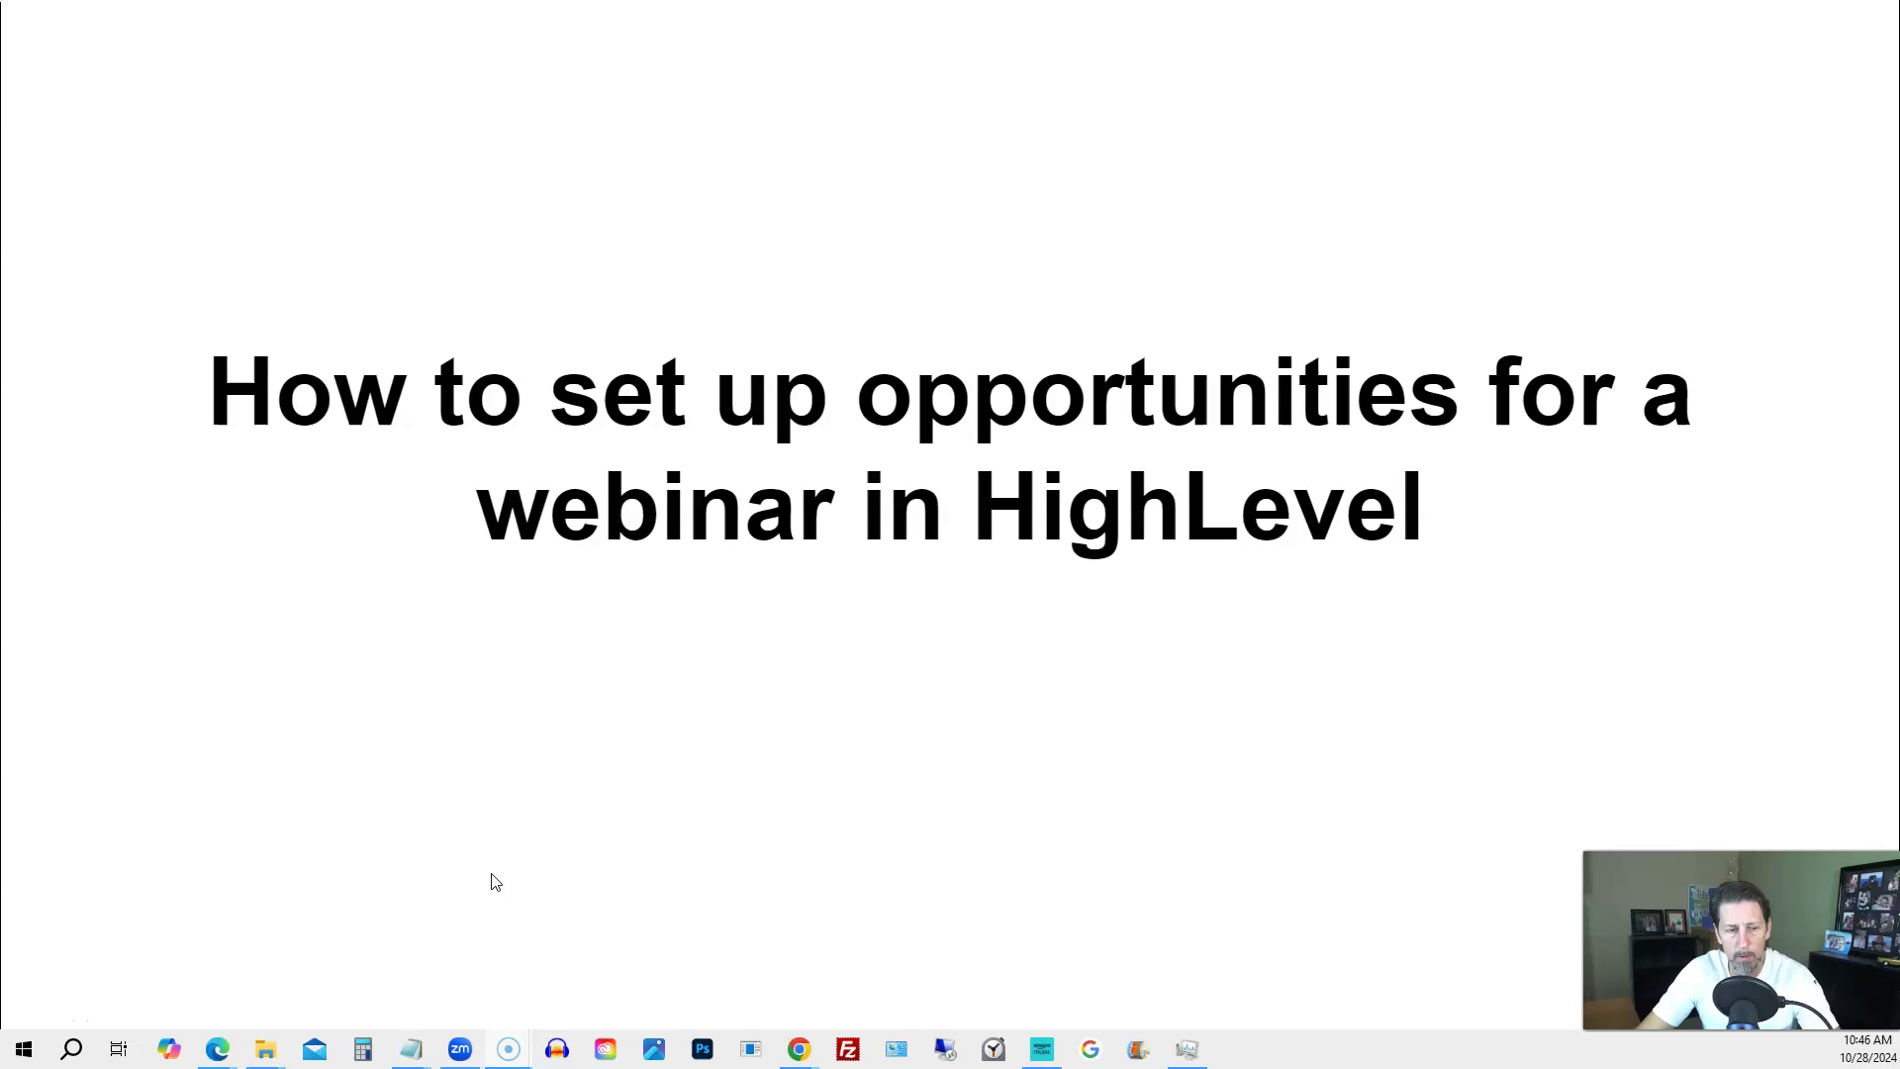
Advance the intro deck from the title slide to the three-questions slide.
key("Right")
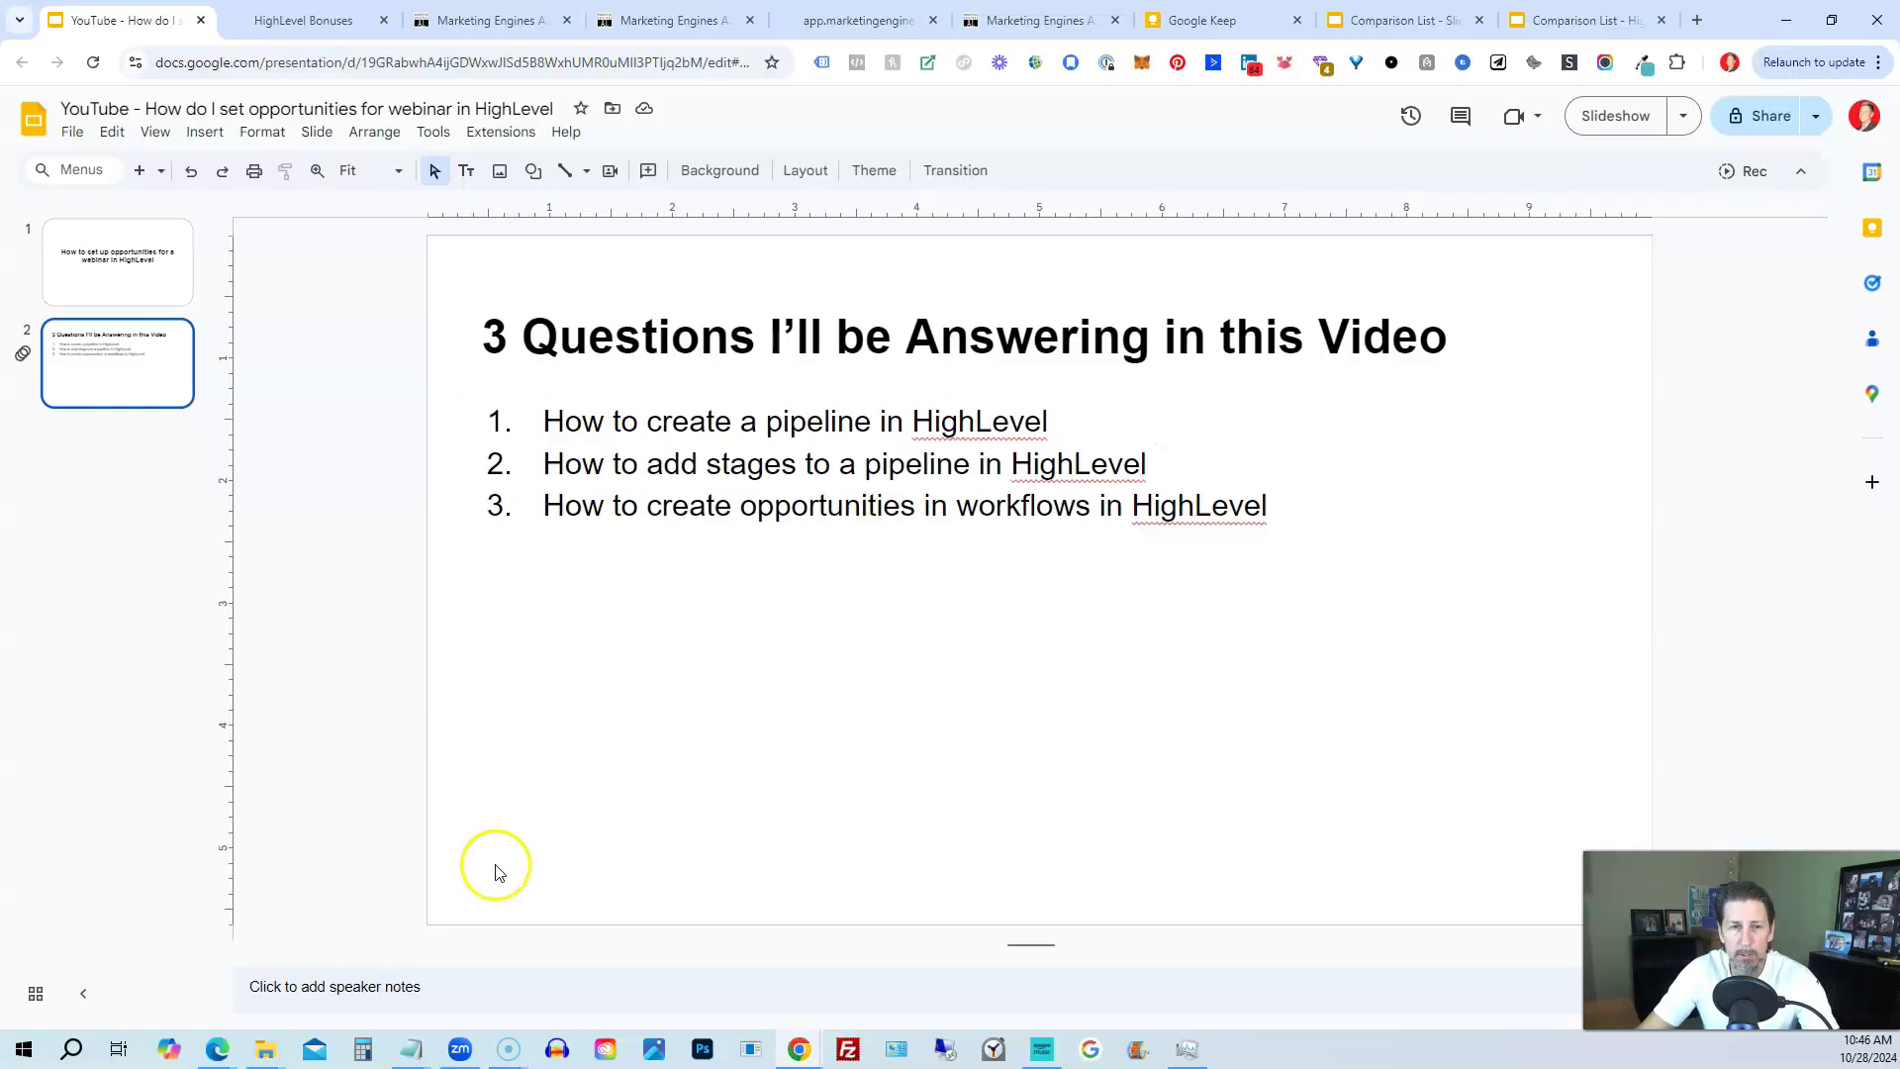
Switch to the HighLevel dashboard and show the existing pipelines under Opportunities.
left_click(517, 24)
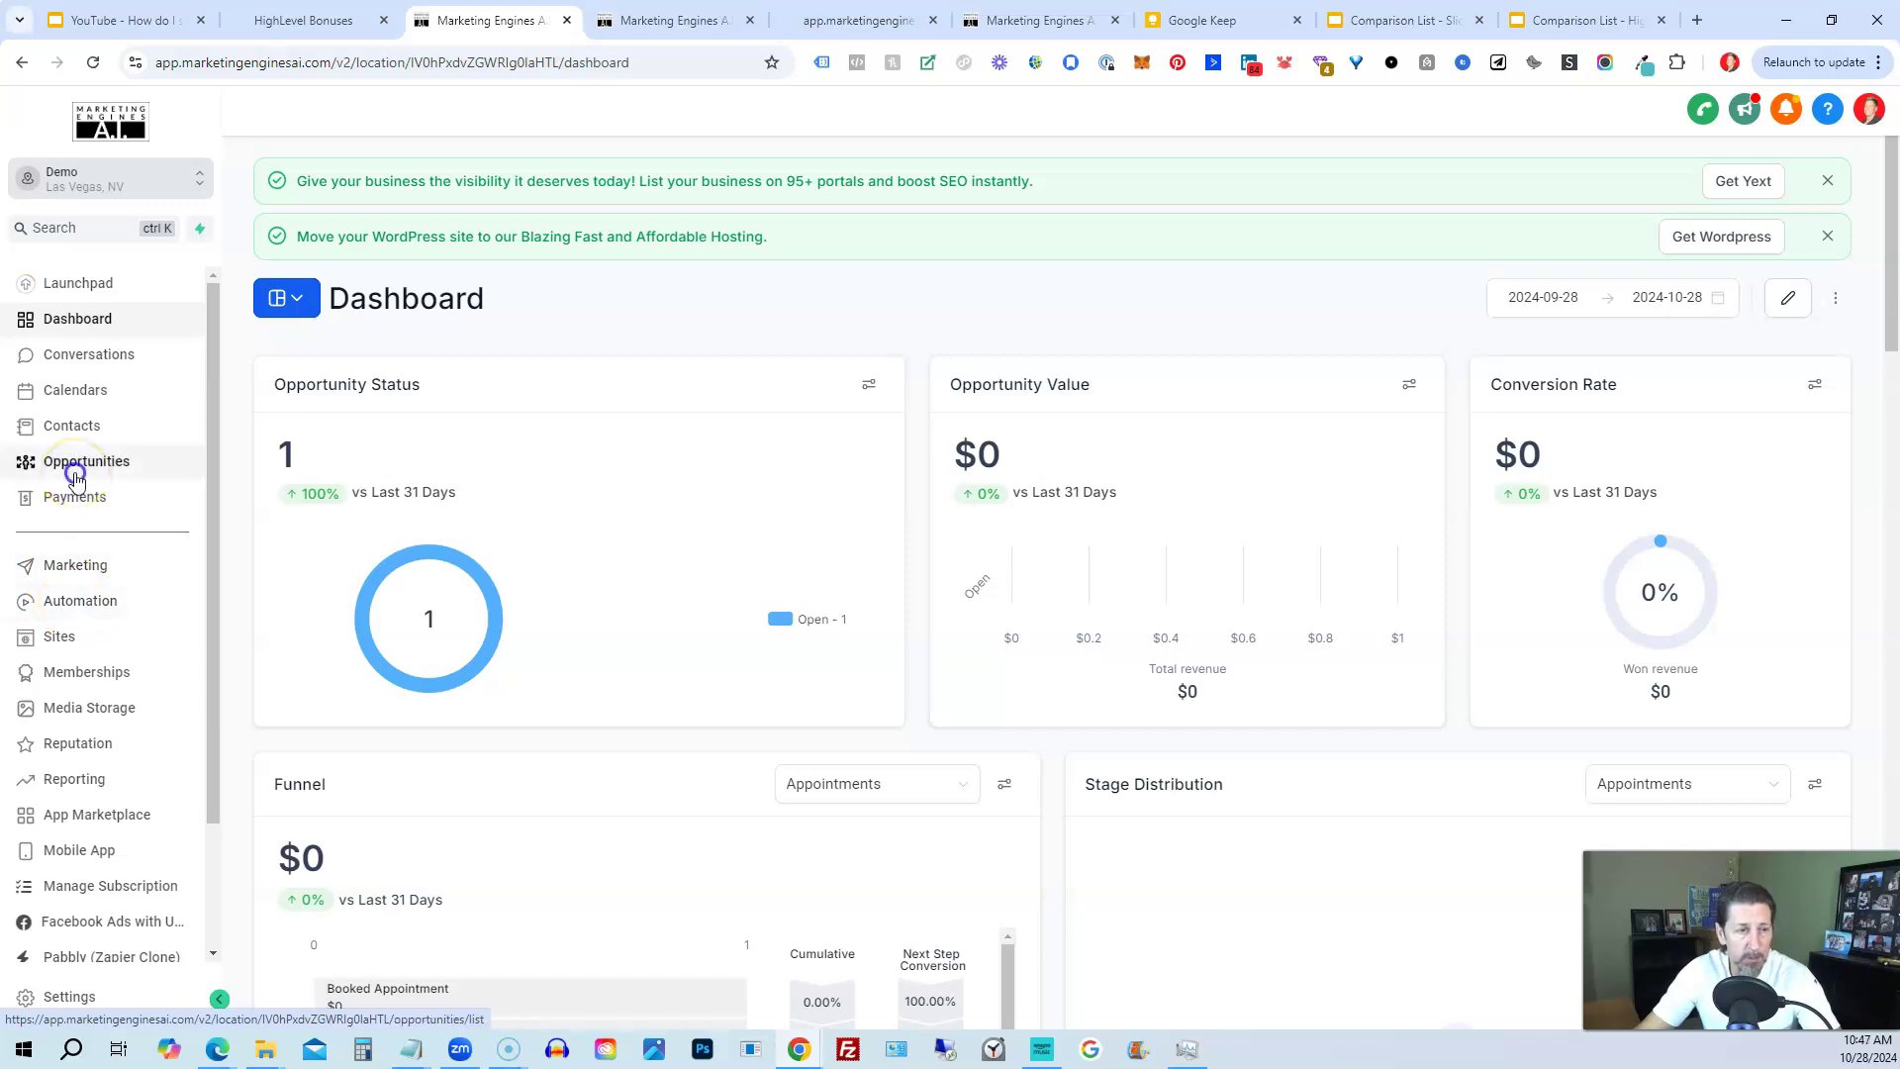
left_click(74, 472)
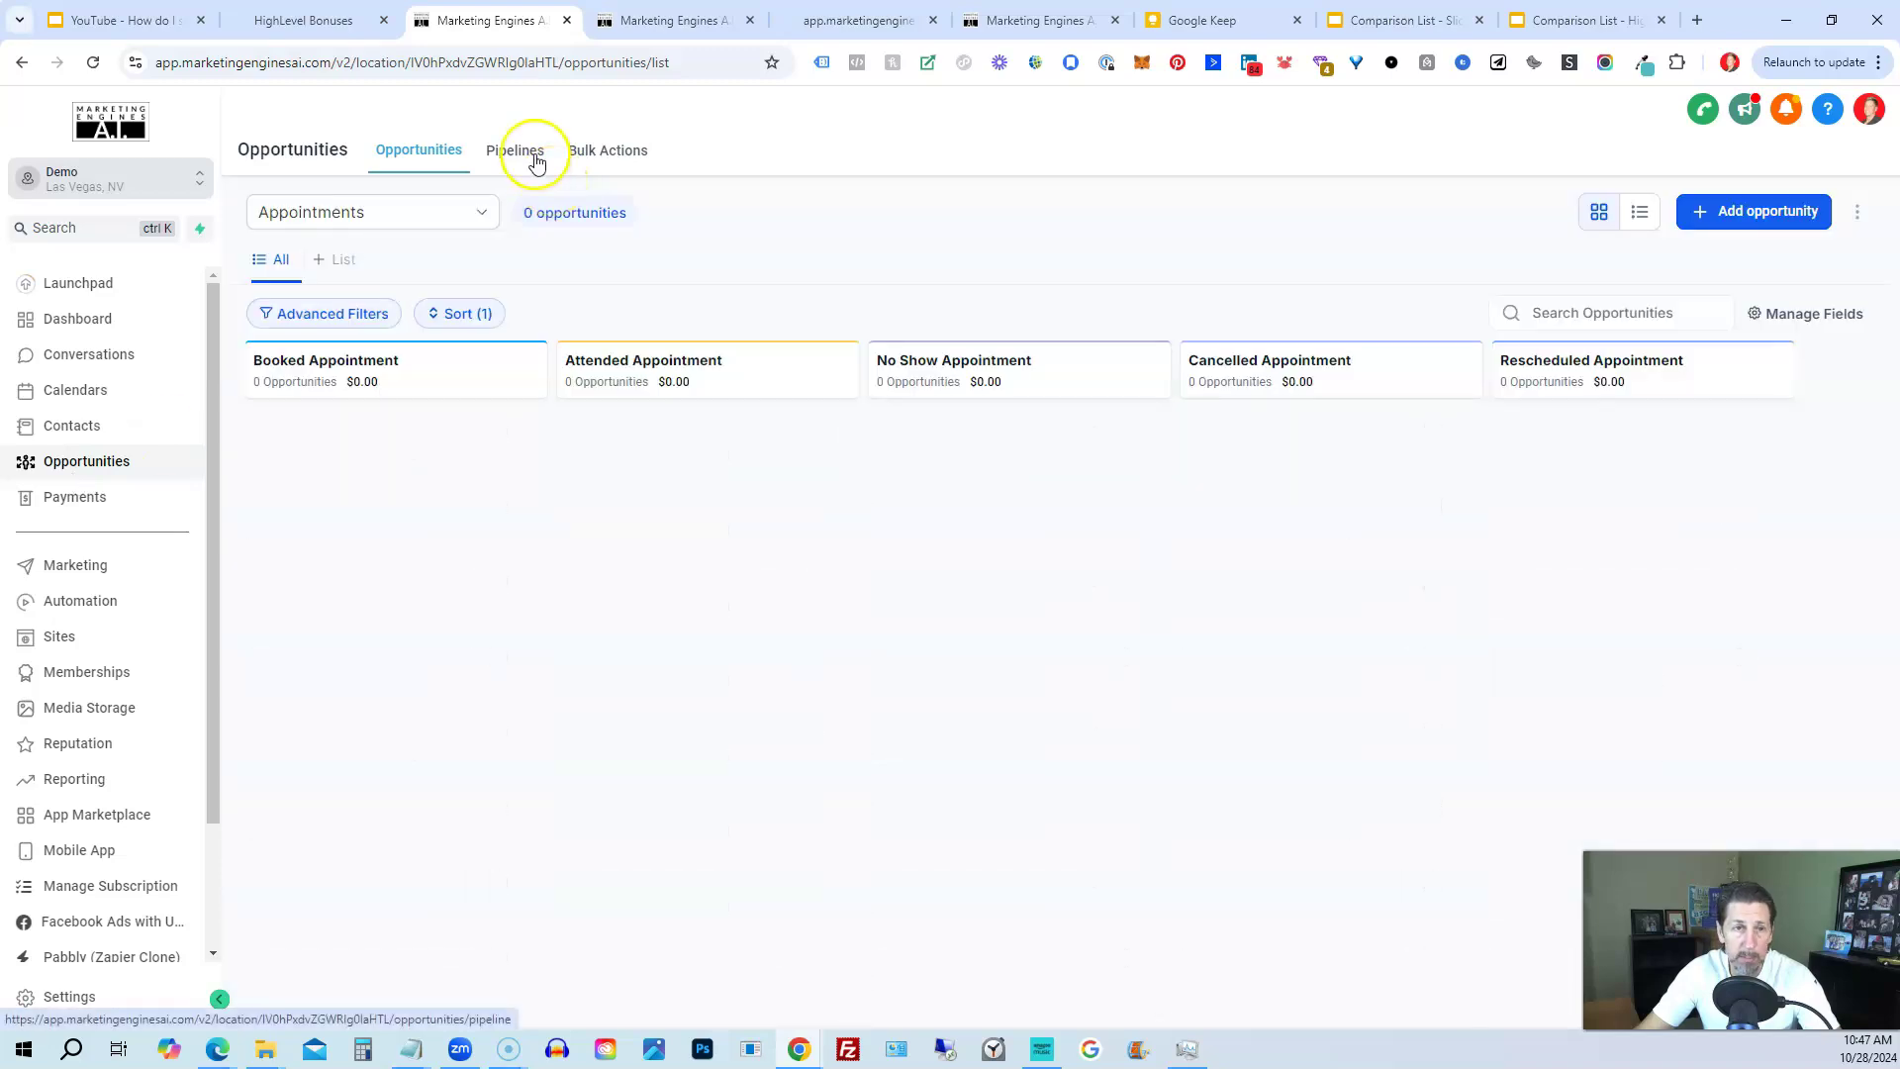
left_click(534, 155)
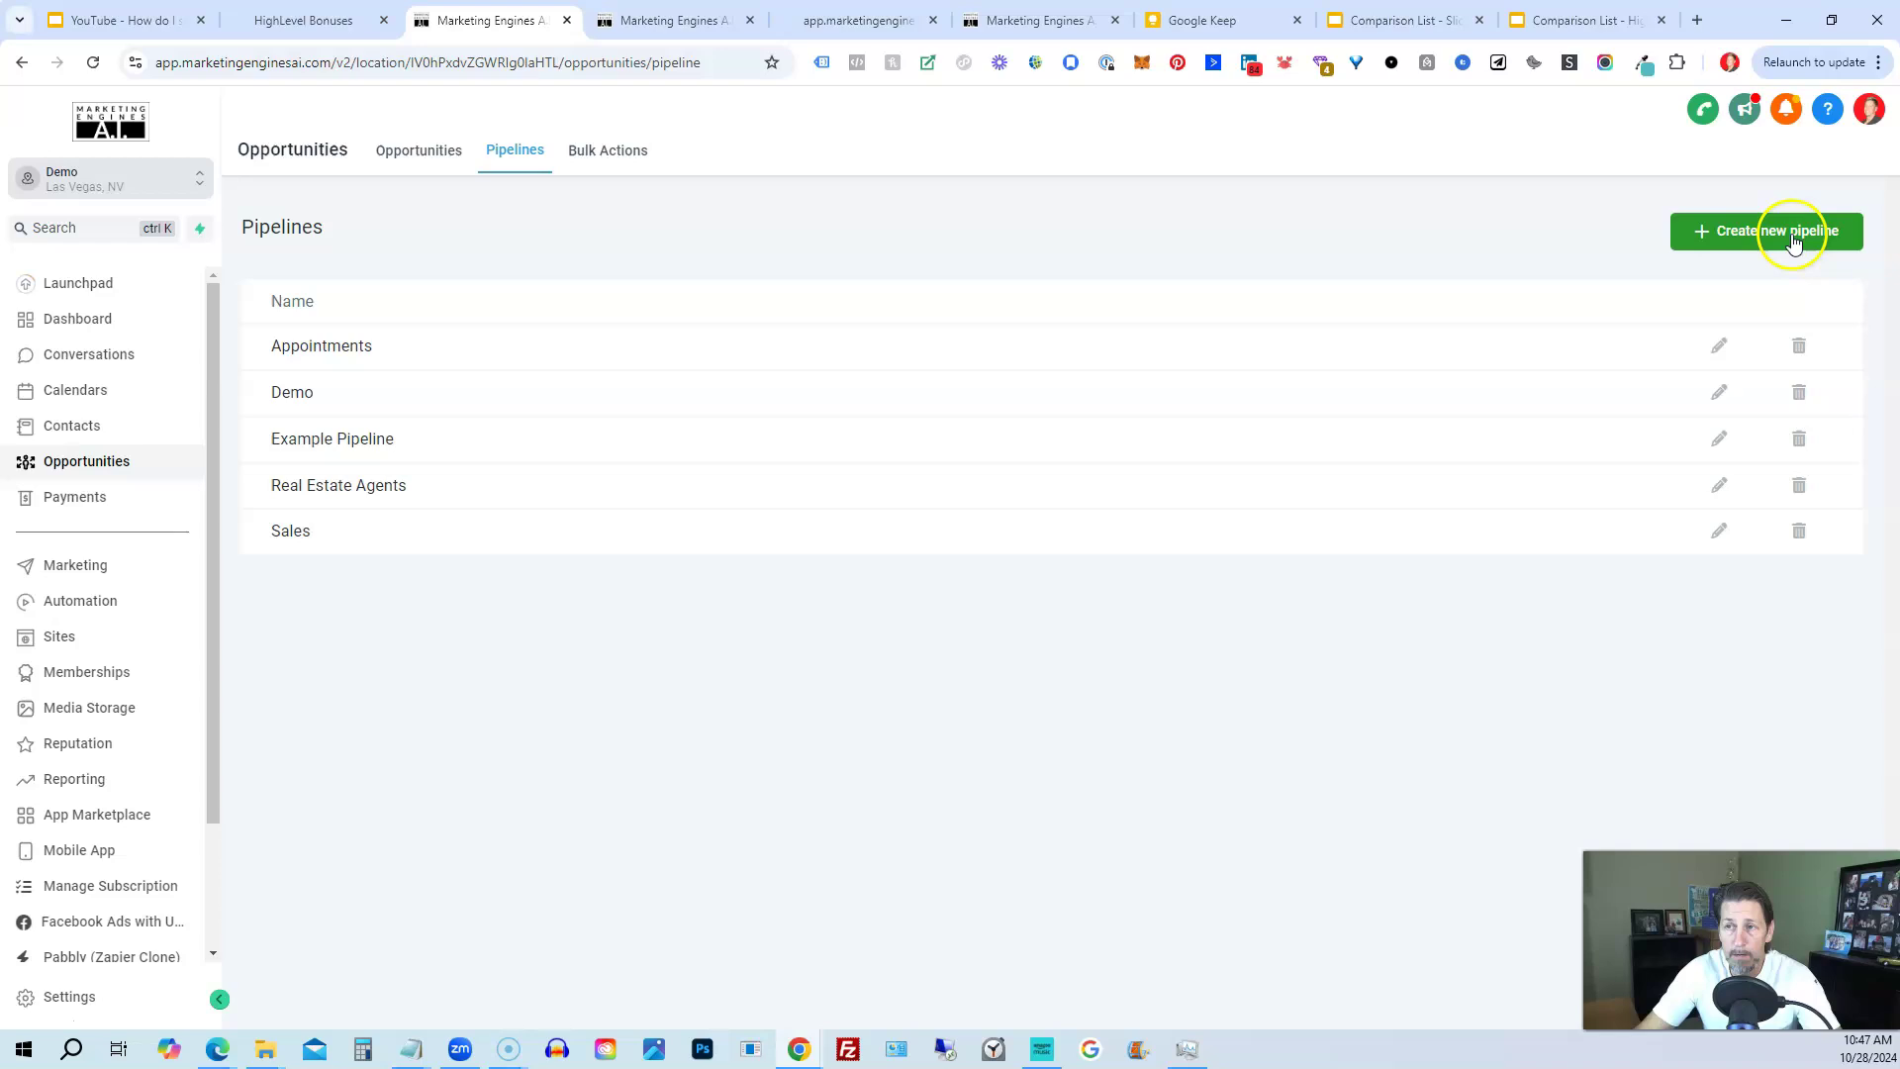
Save a new pipeline 'Webinar Example' with stages Lead, Registered, Showed, No-Show, Purchase.
left_click(1754, 232)
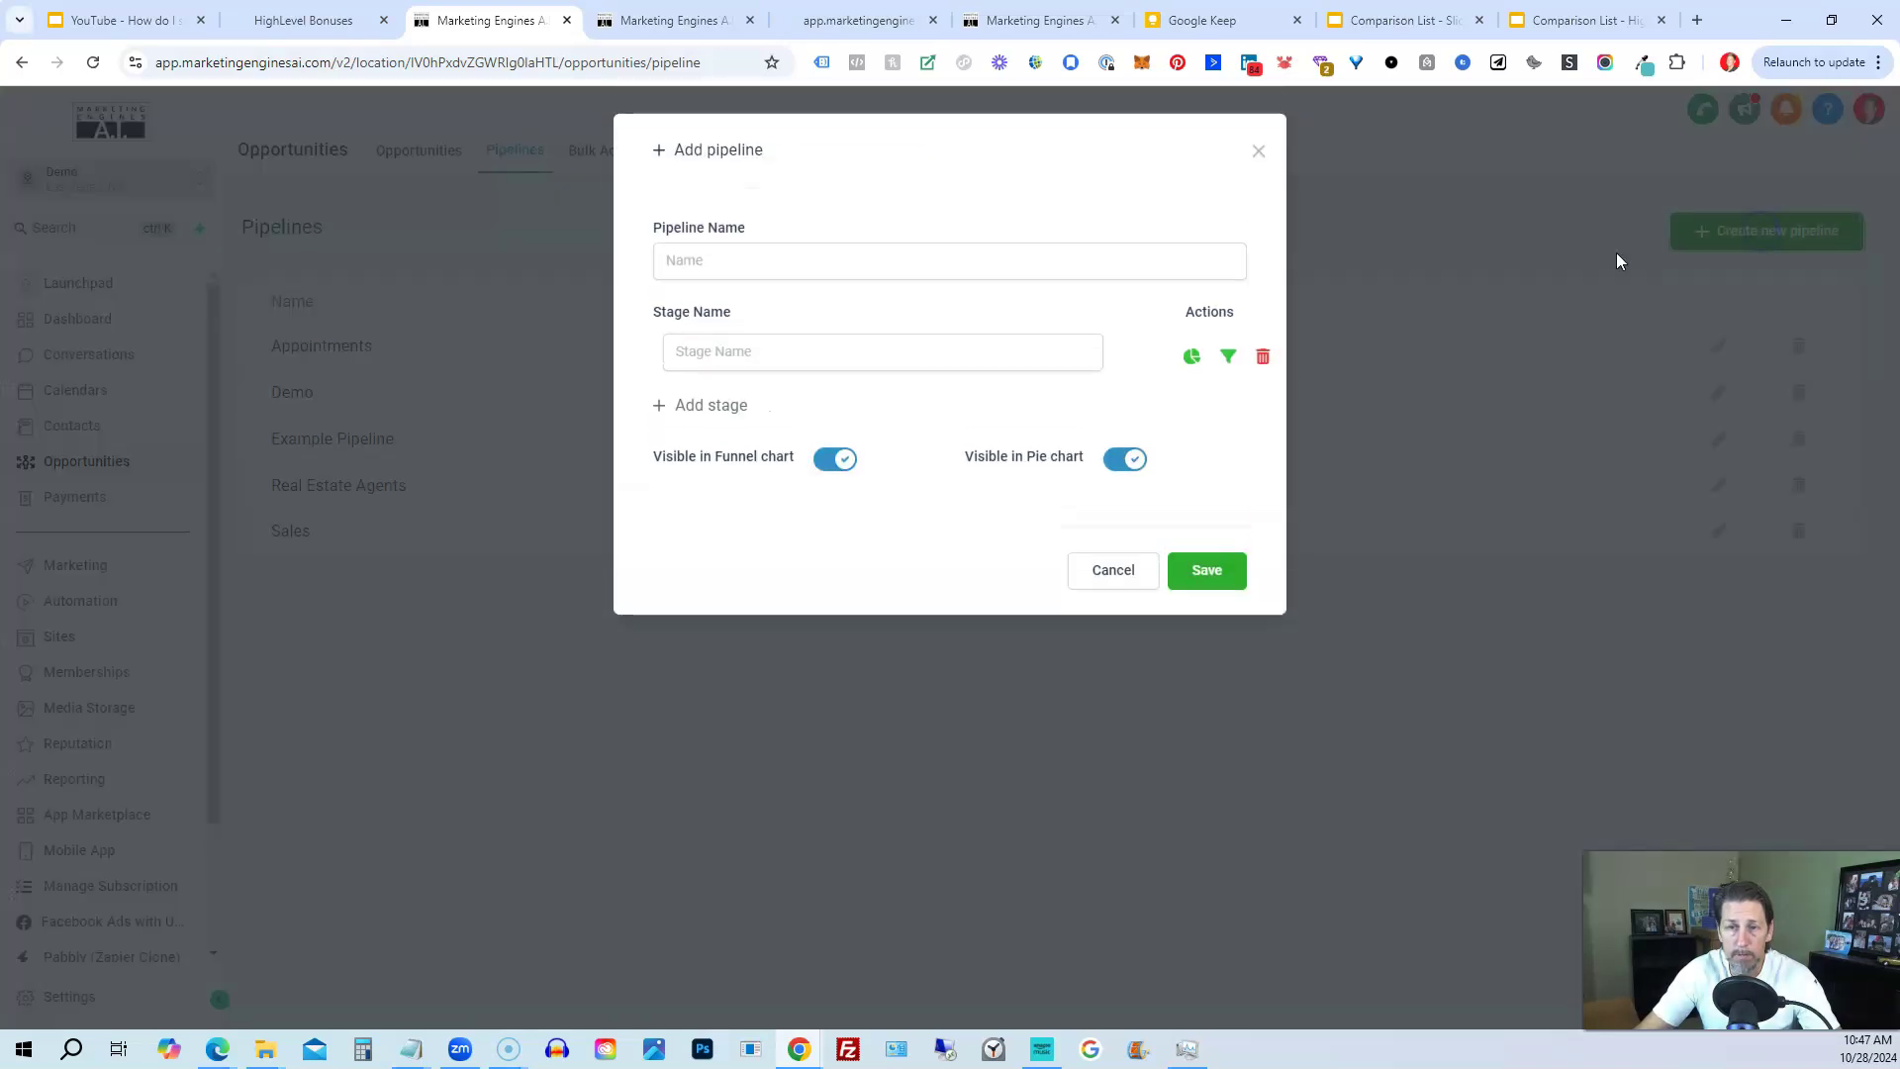
left_click(939, 263)
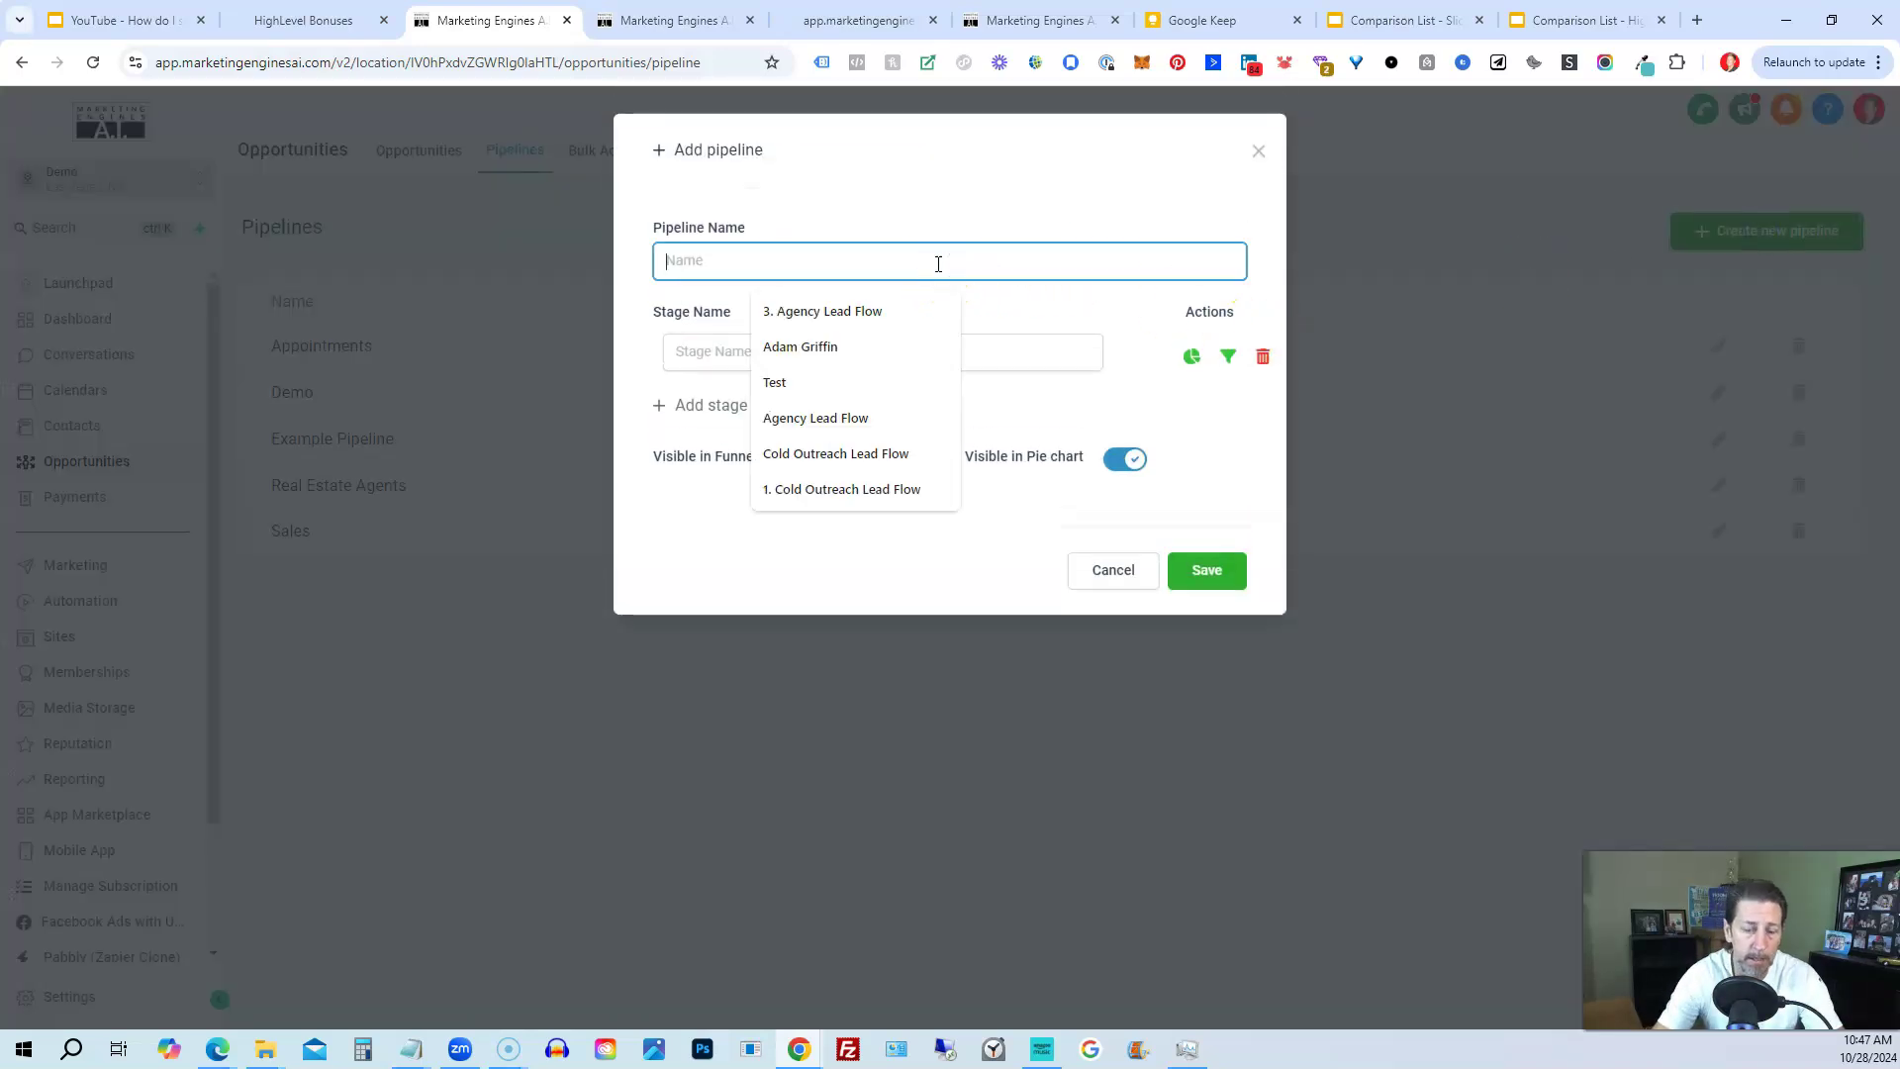
type("Webinar Ex")
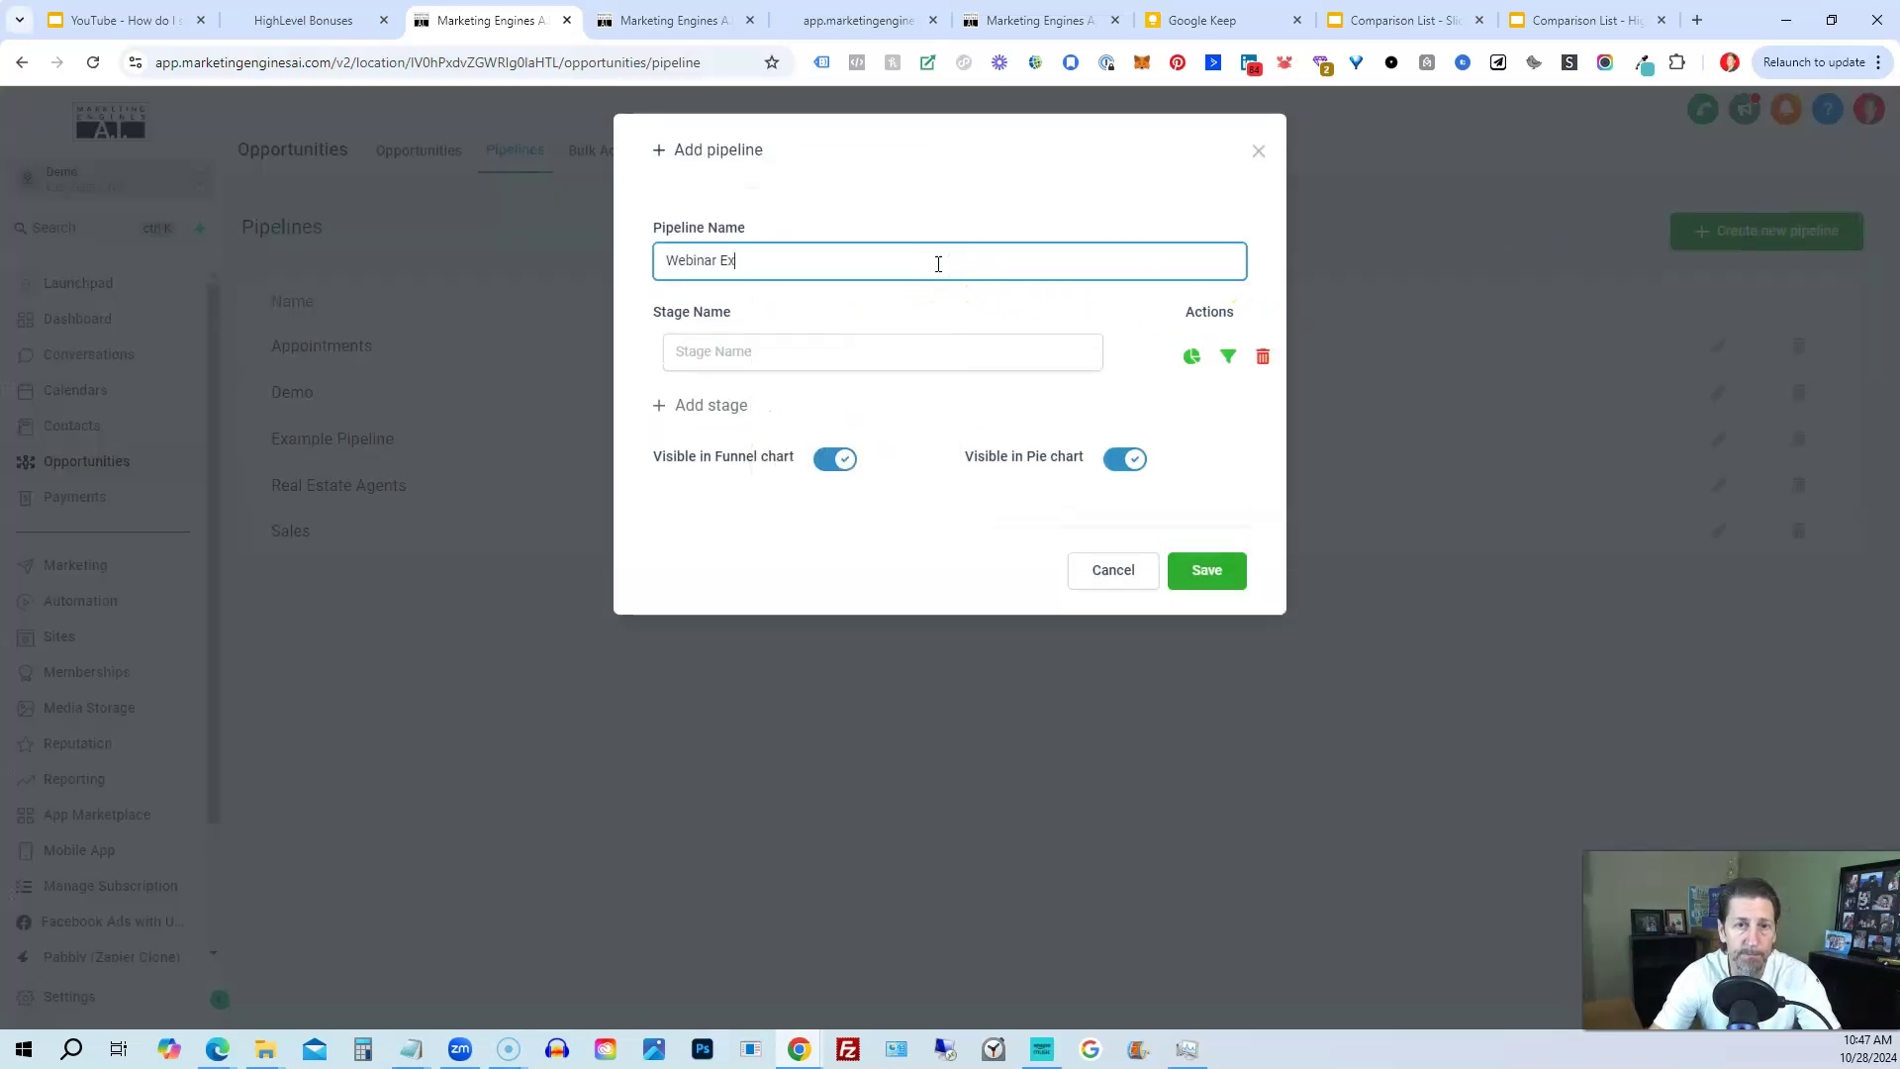
type("map")
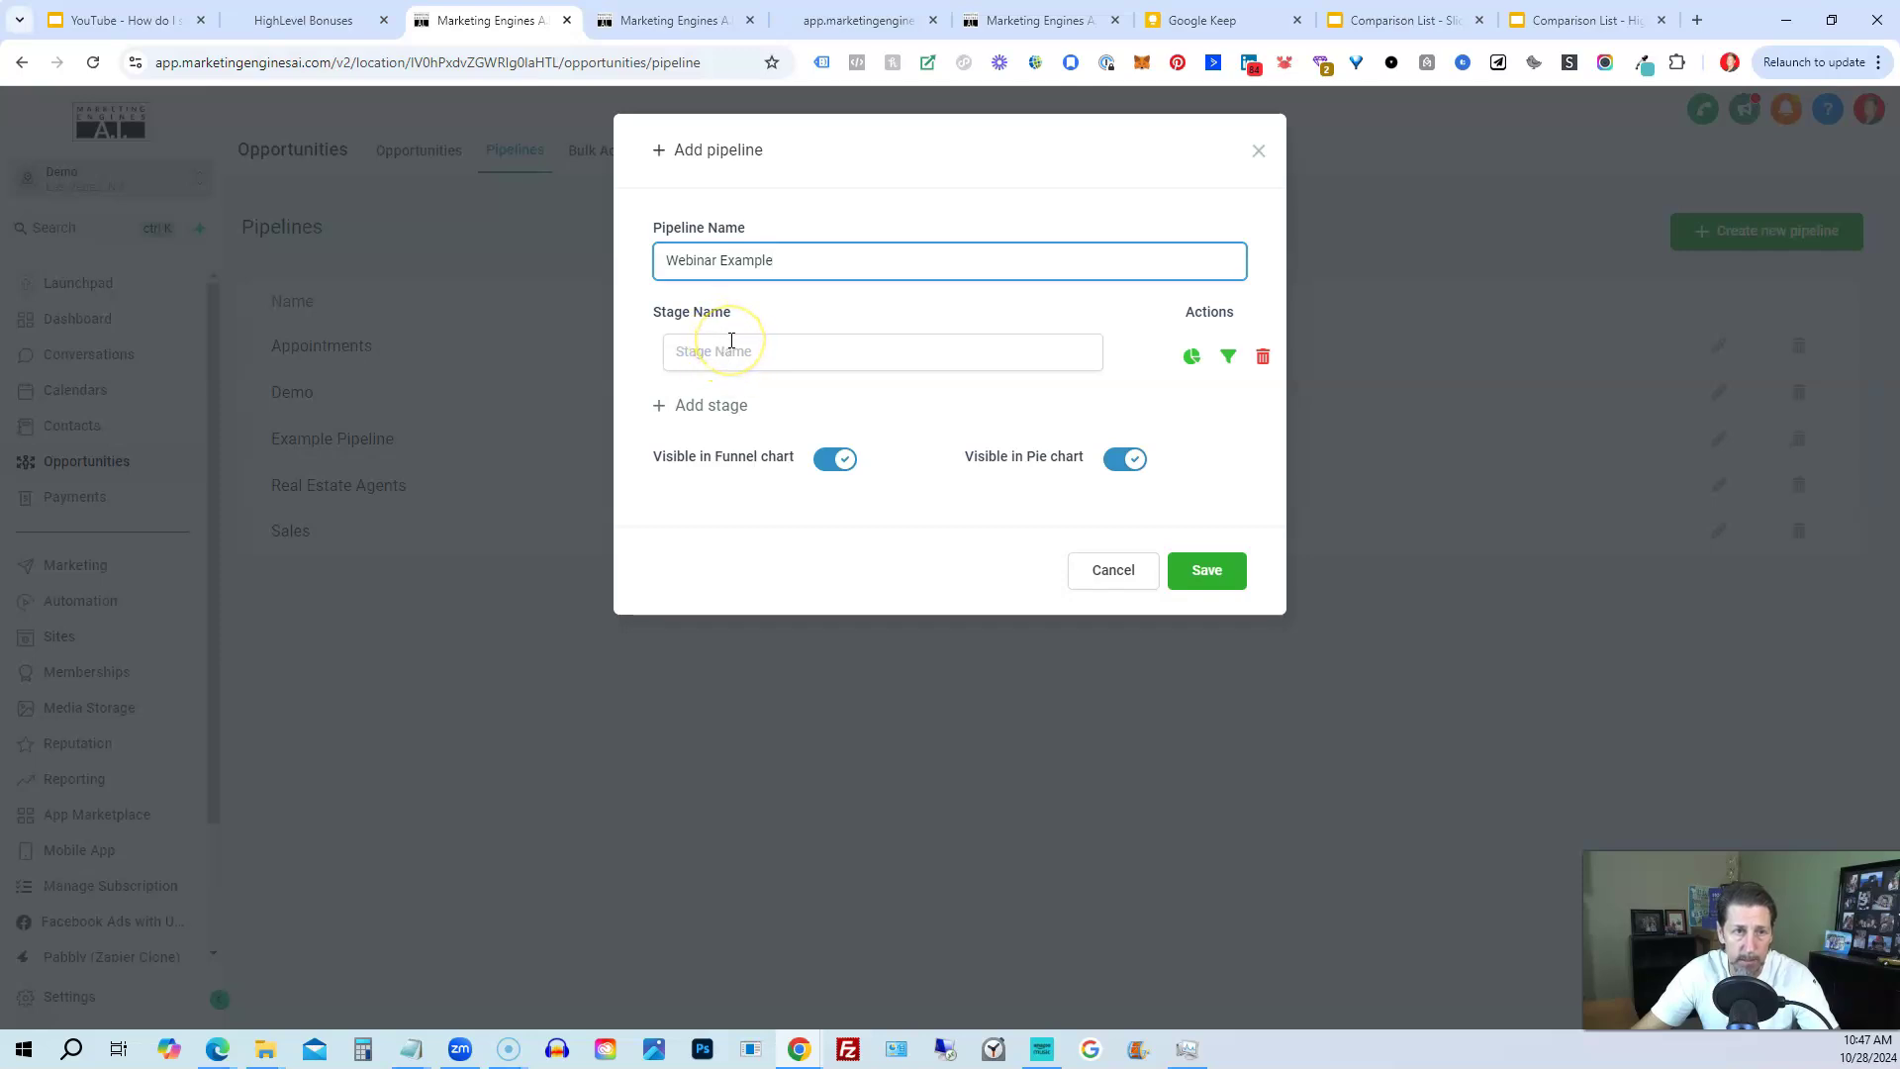
left_click(732, 347)
type("Lead")
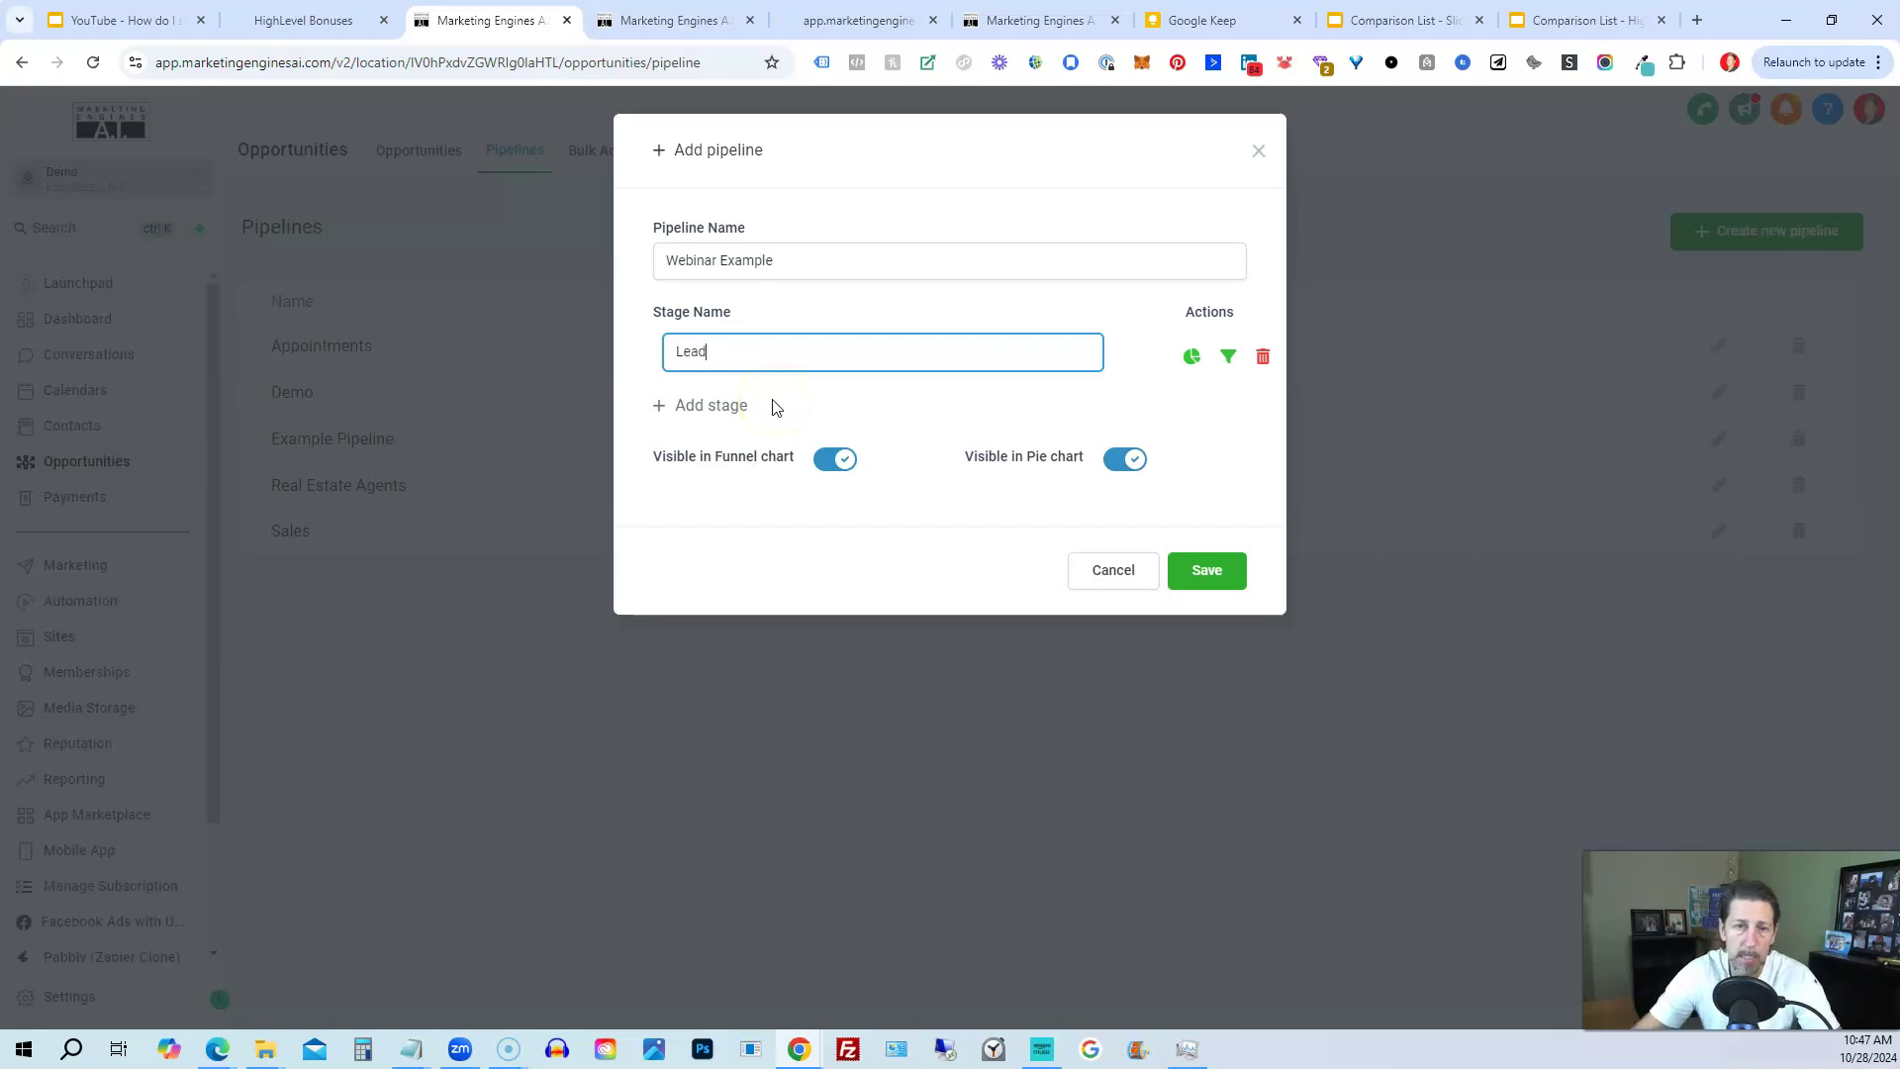
left_click(692, 407)
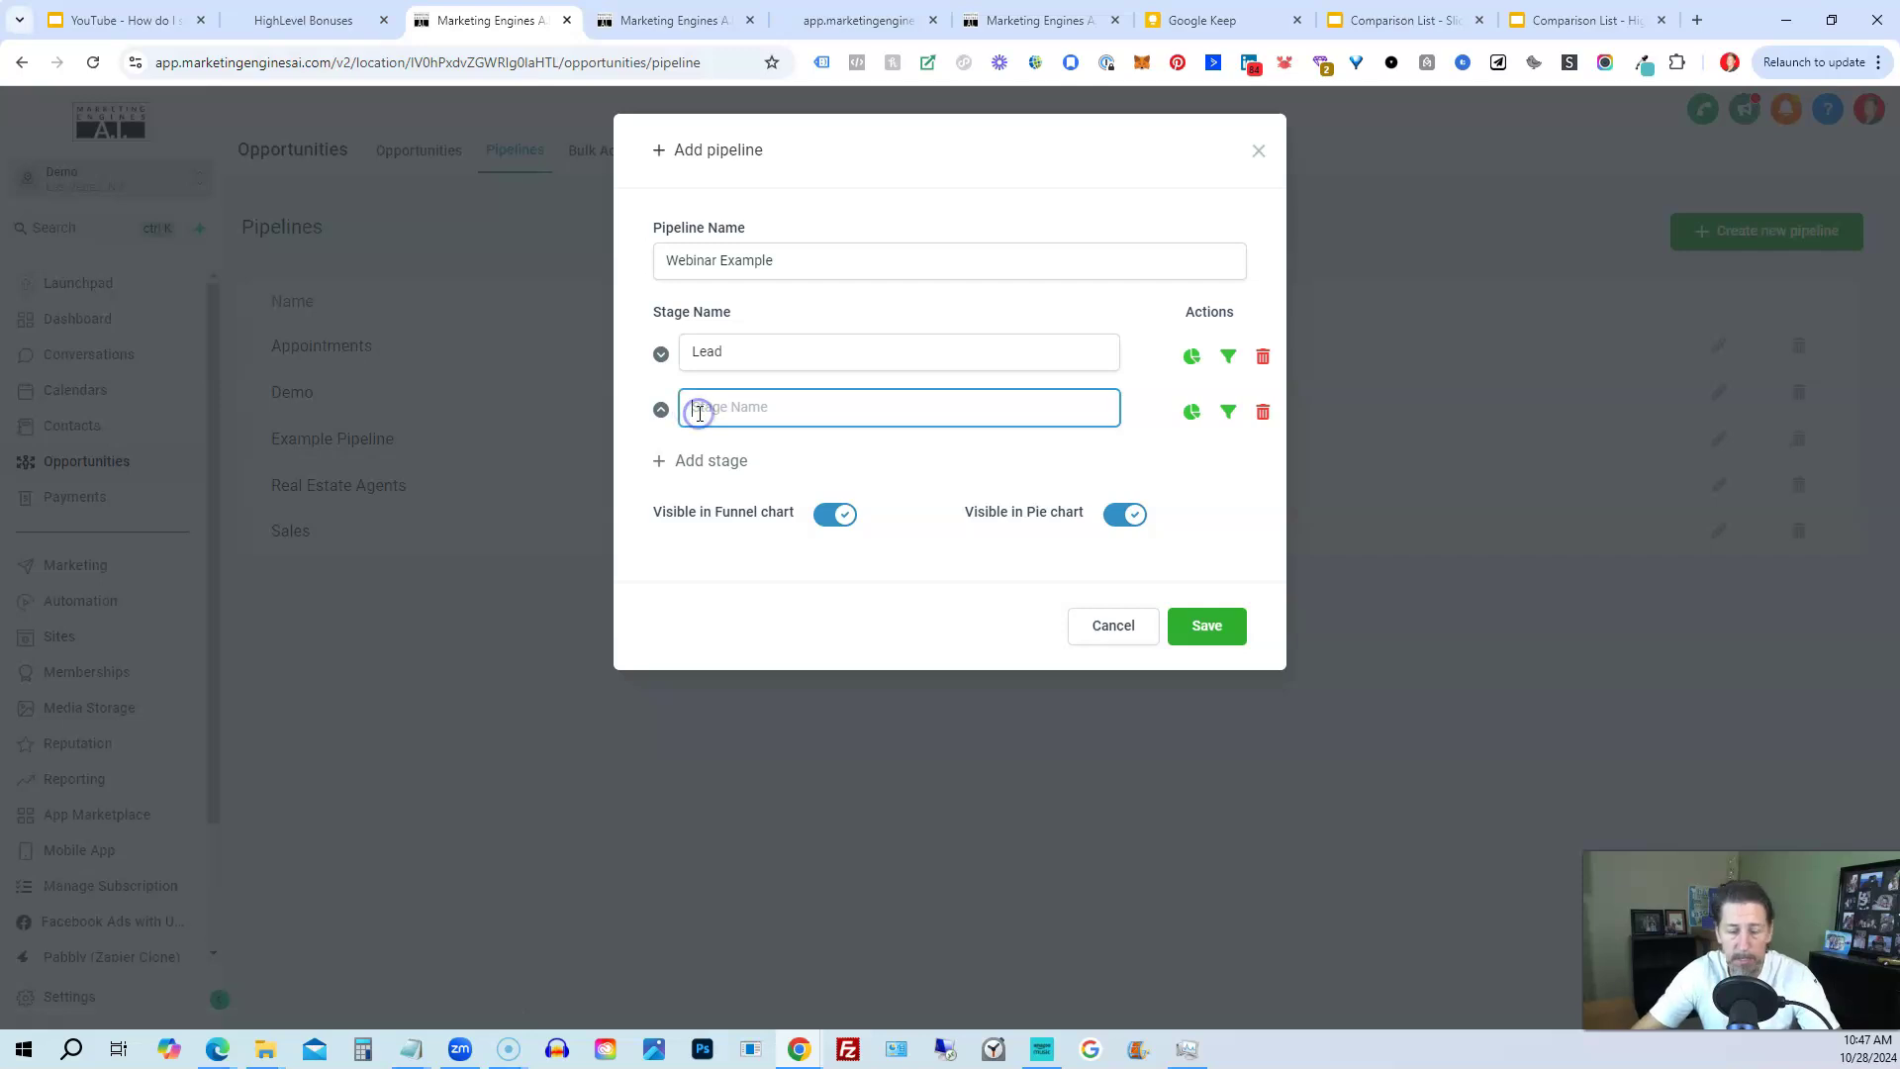
type("Registered")
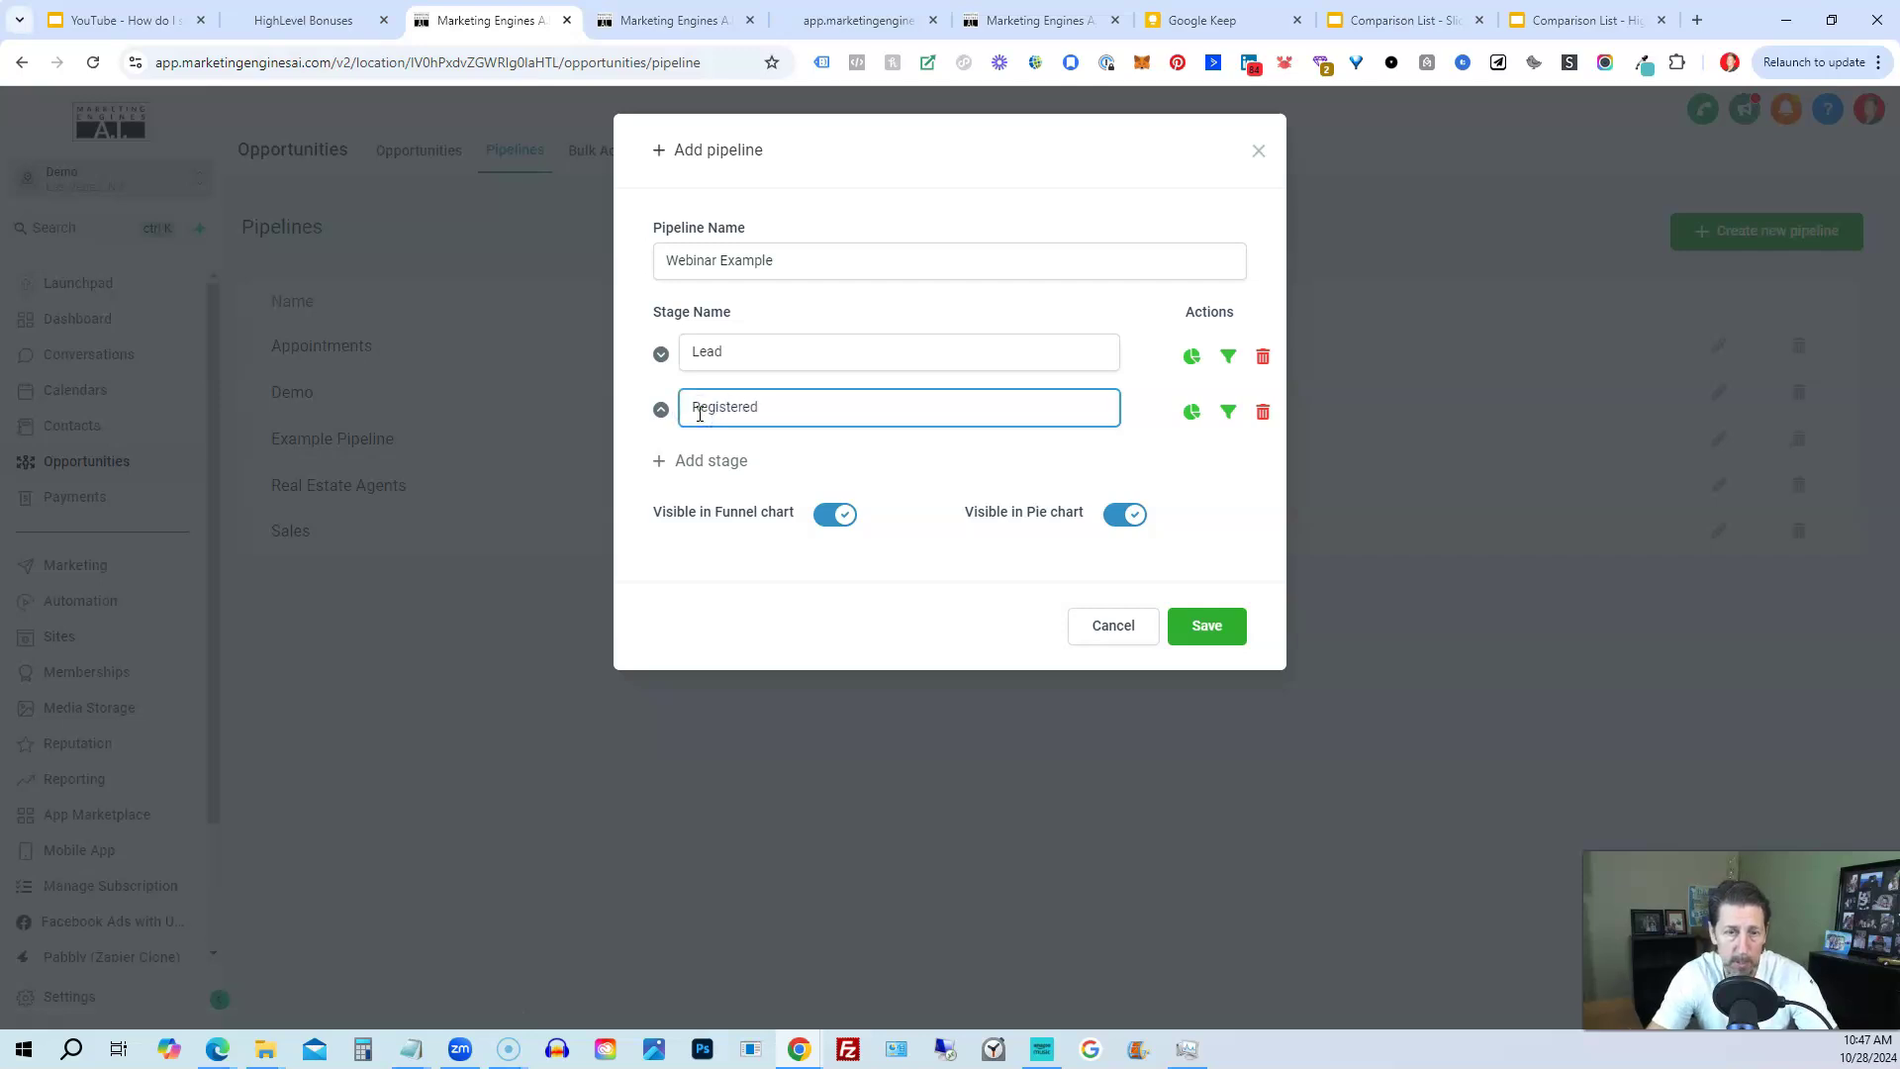
left_click(700, 459)
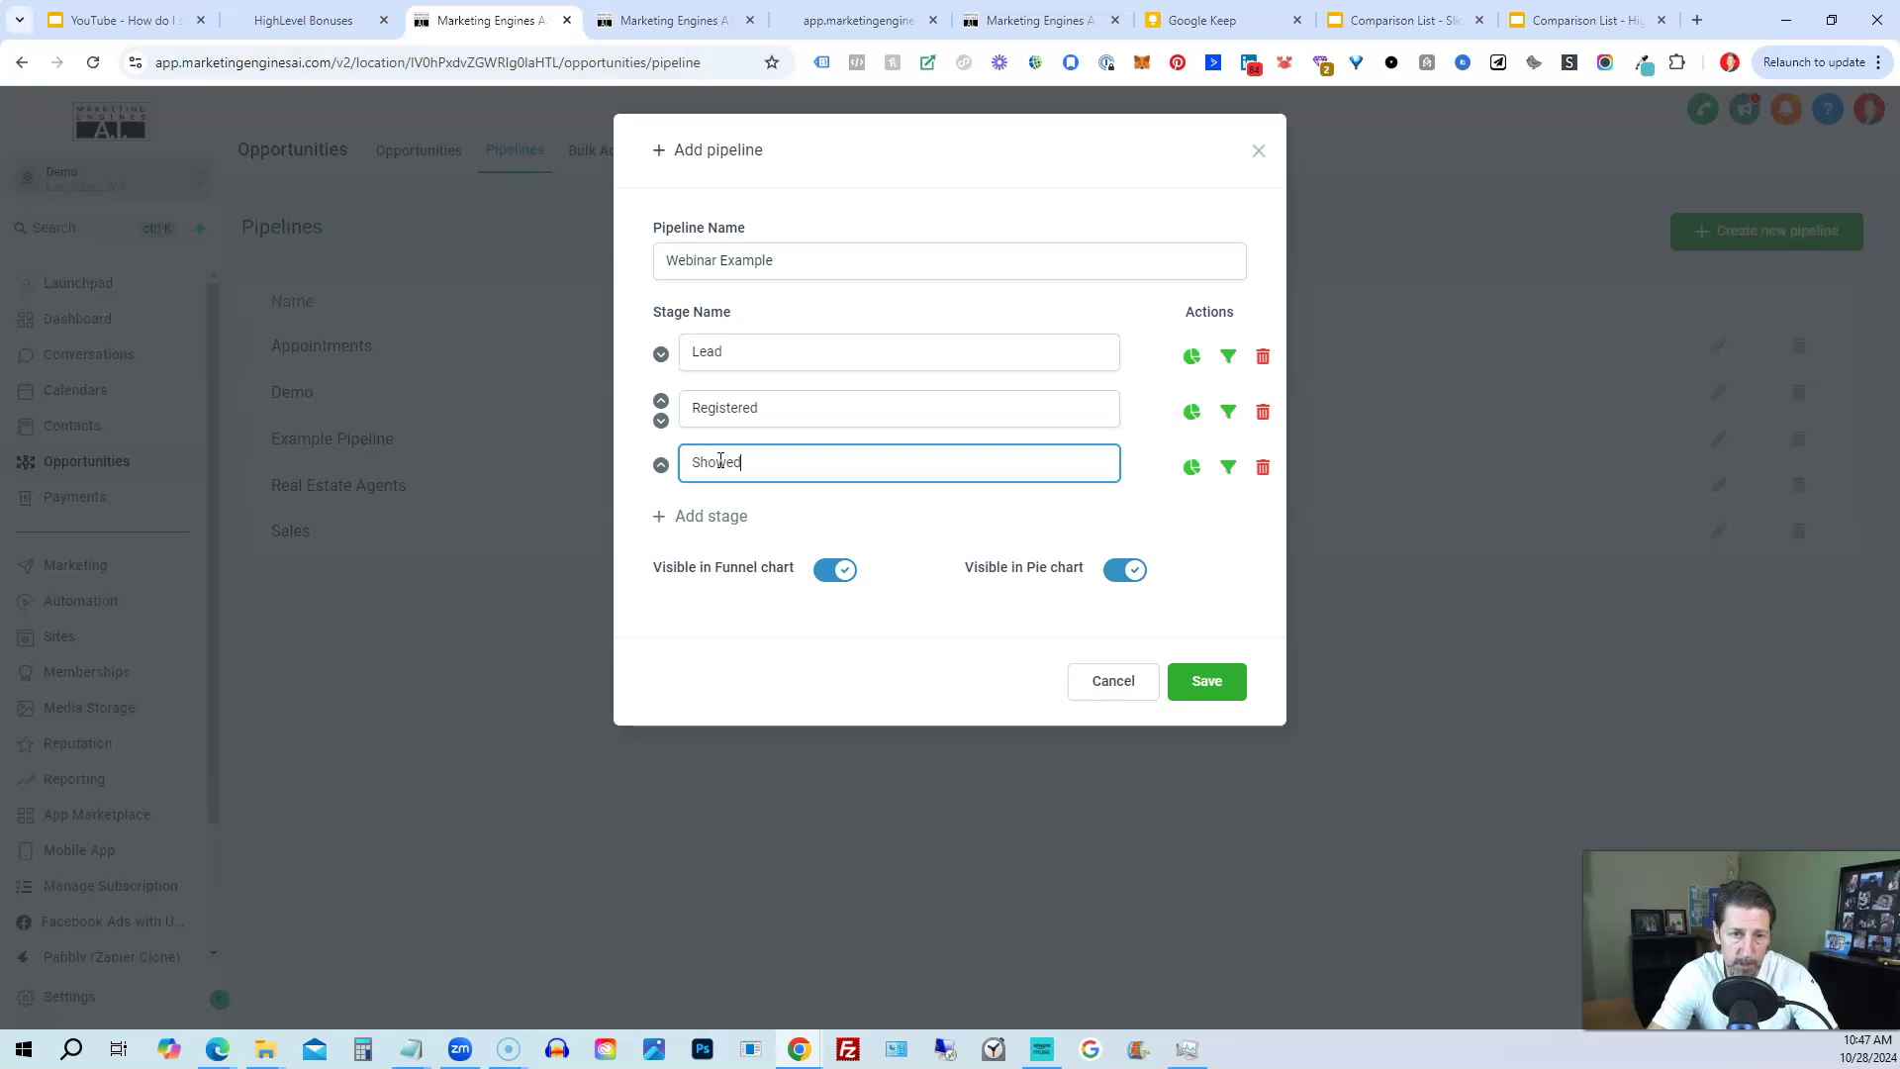
left_click(692, 515)
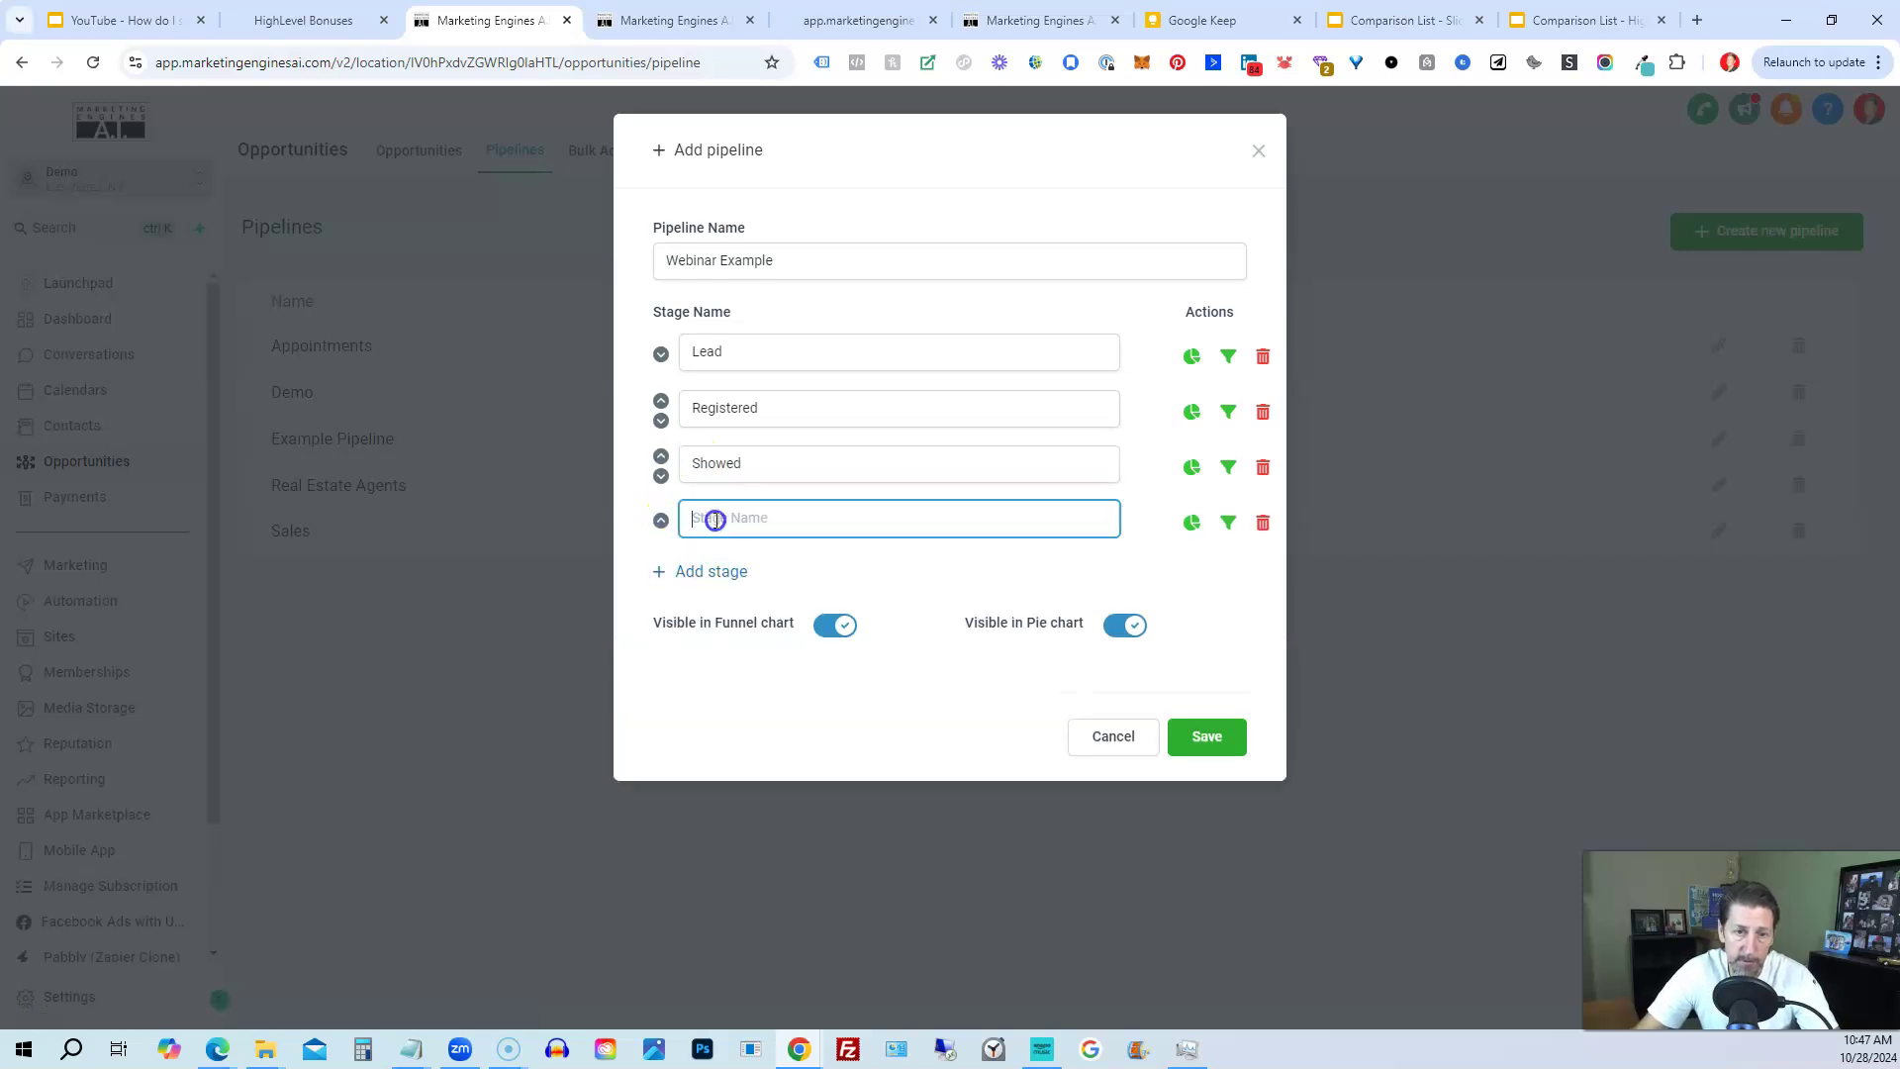
type("No-Show")
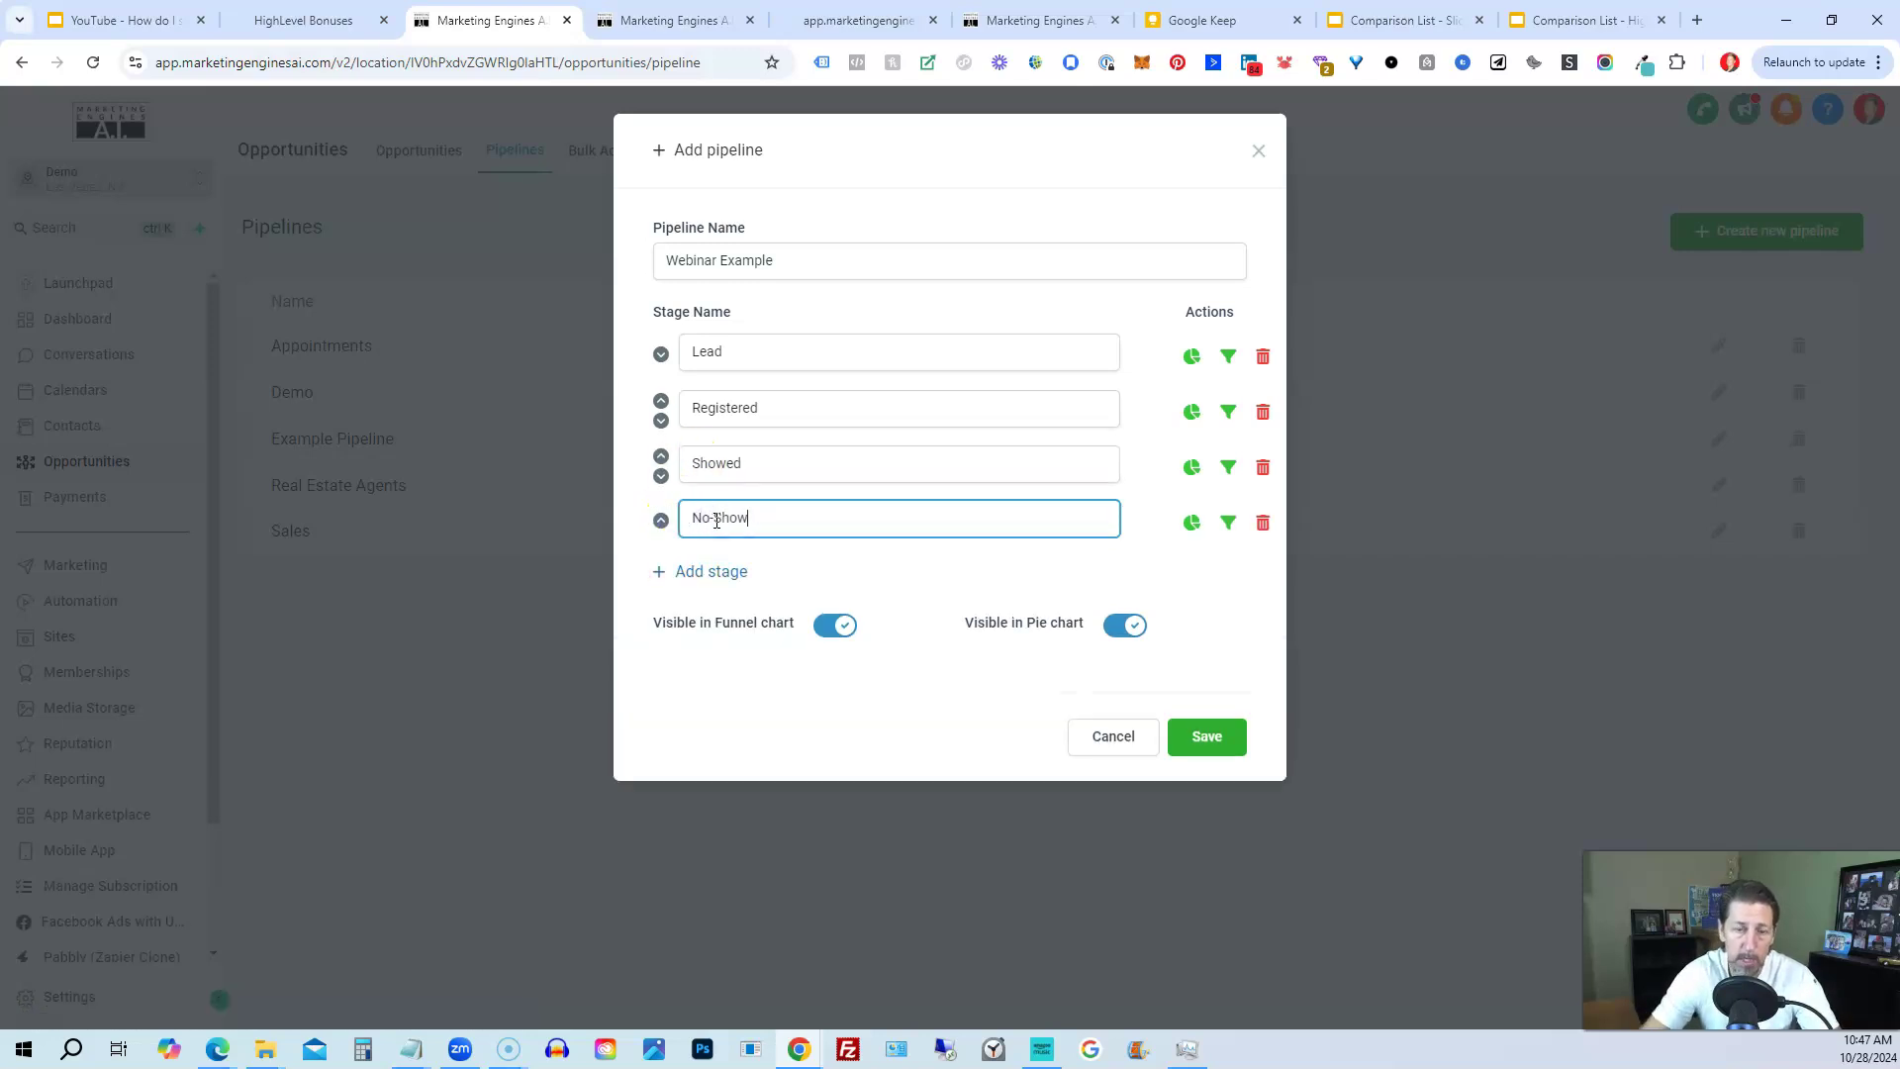
left_click(722, 579)
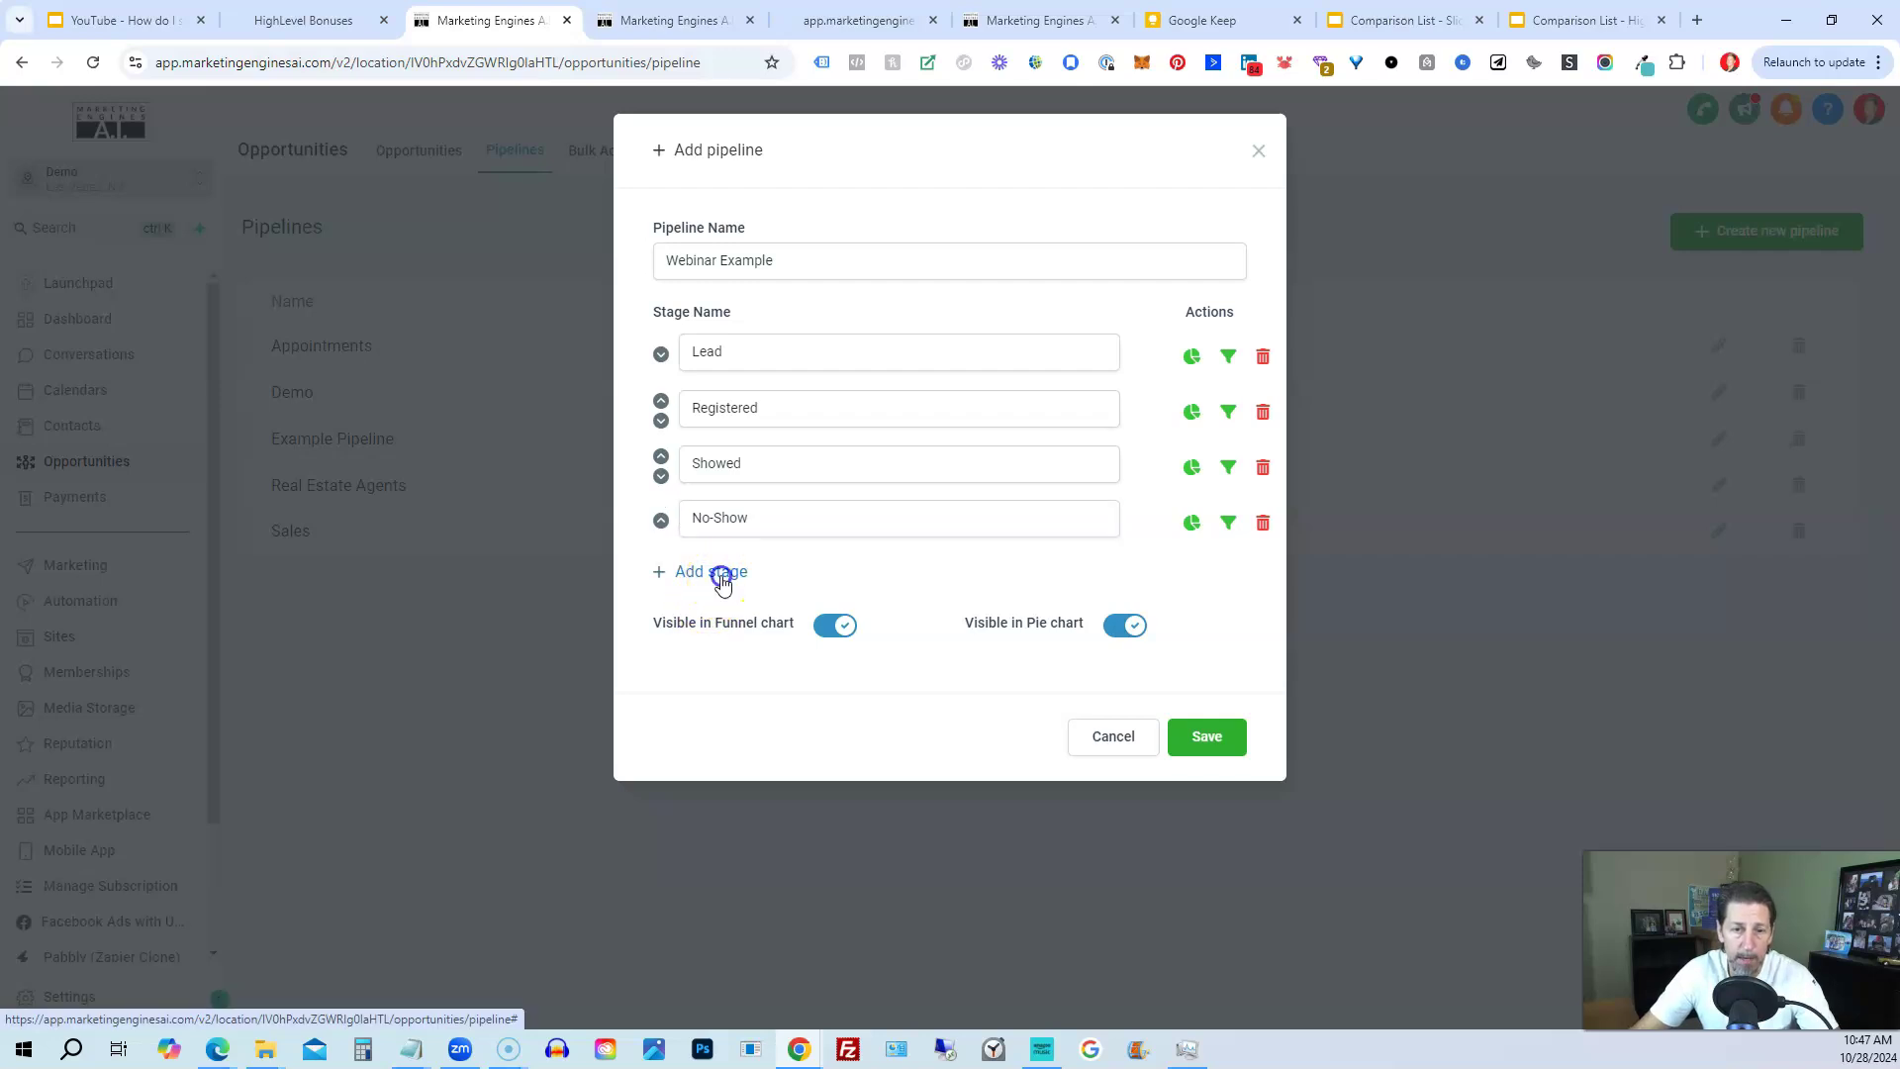
left_click(721, 574)
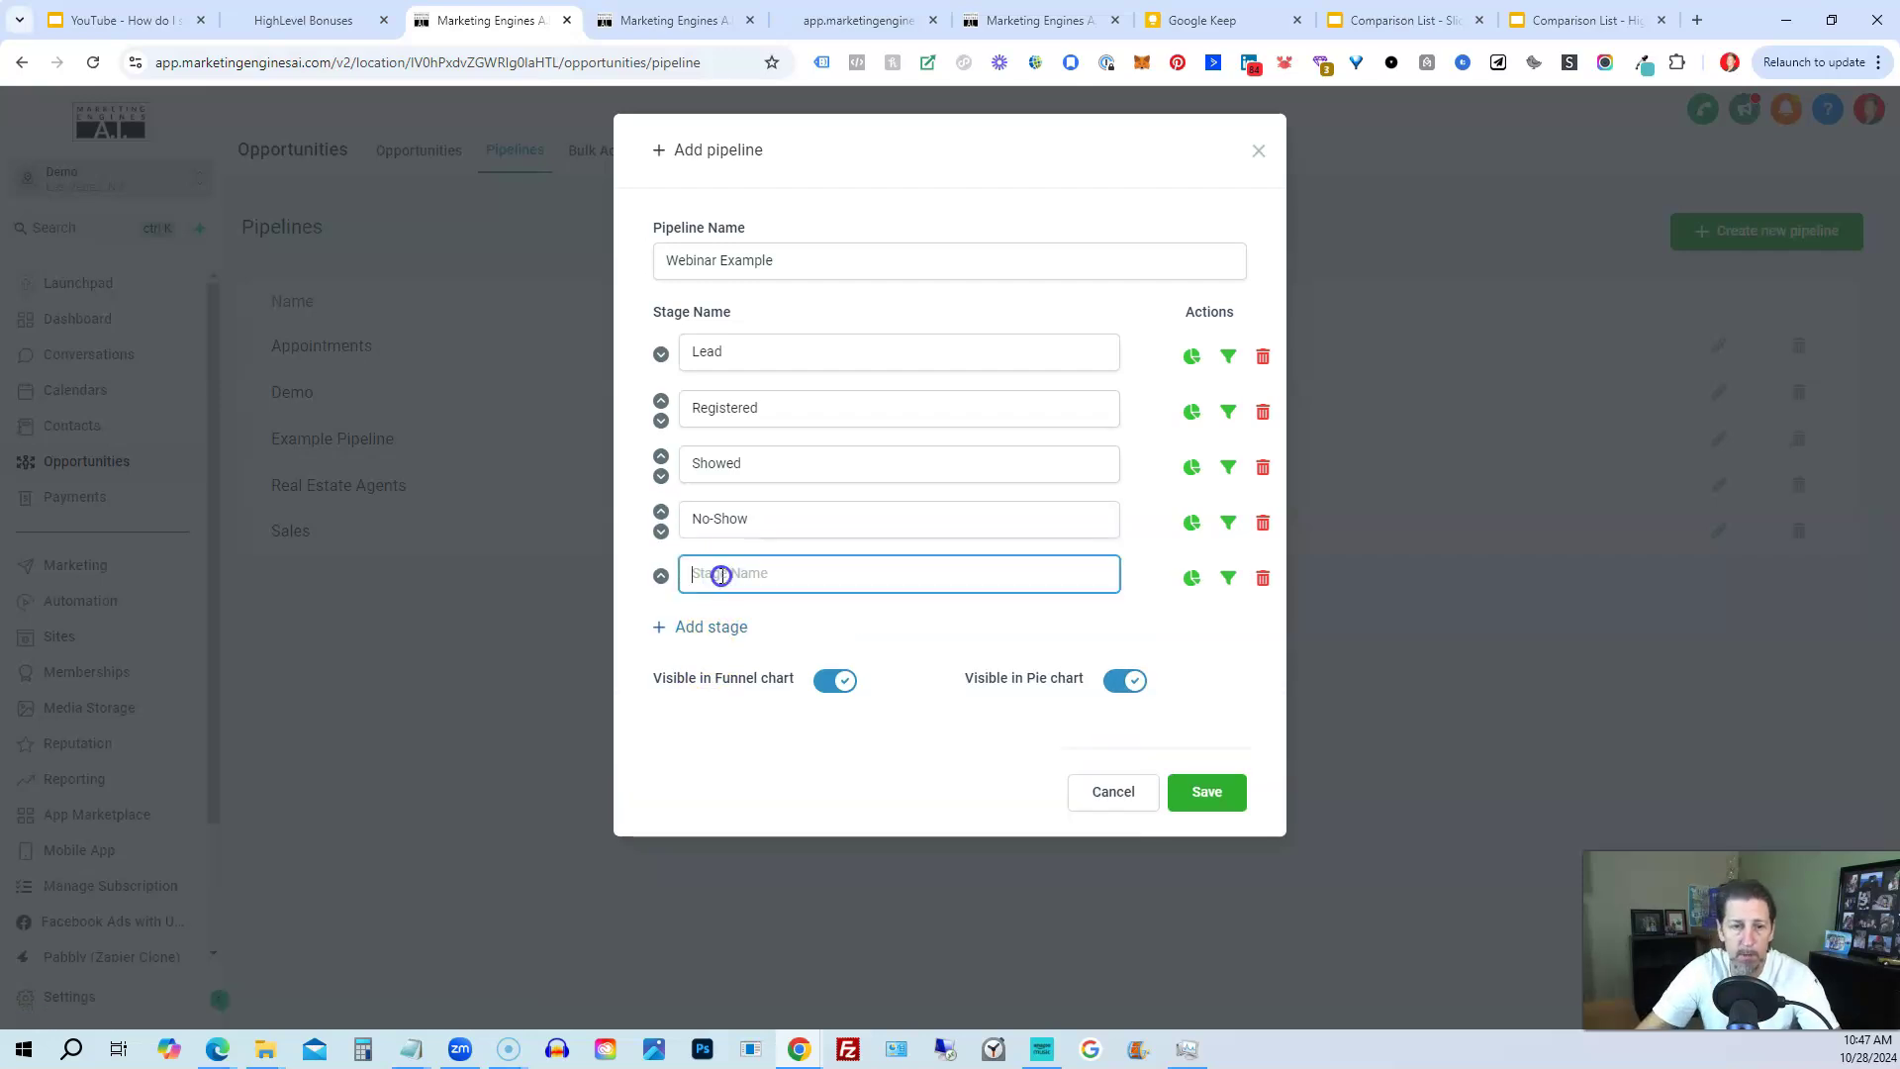
type("Purchase")
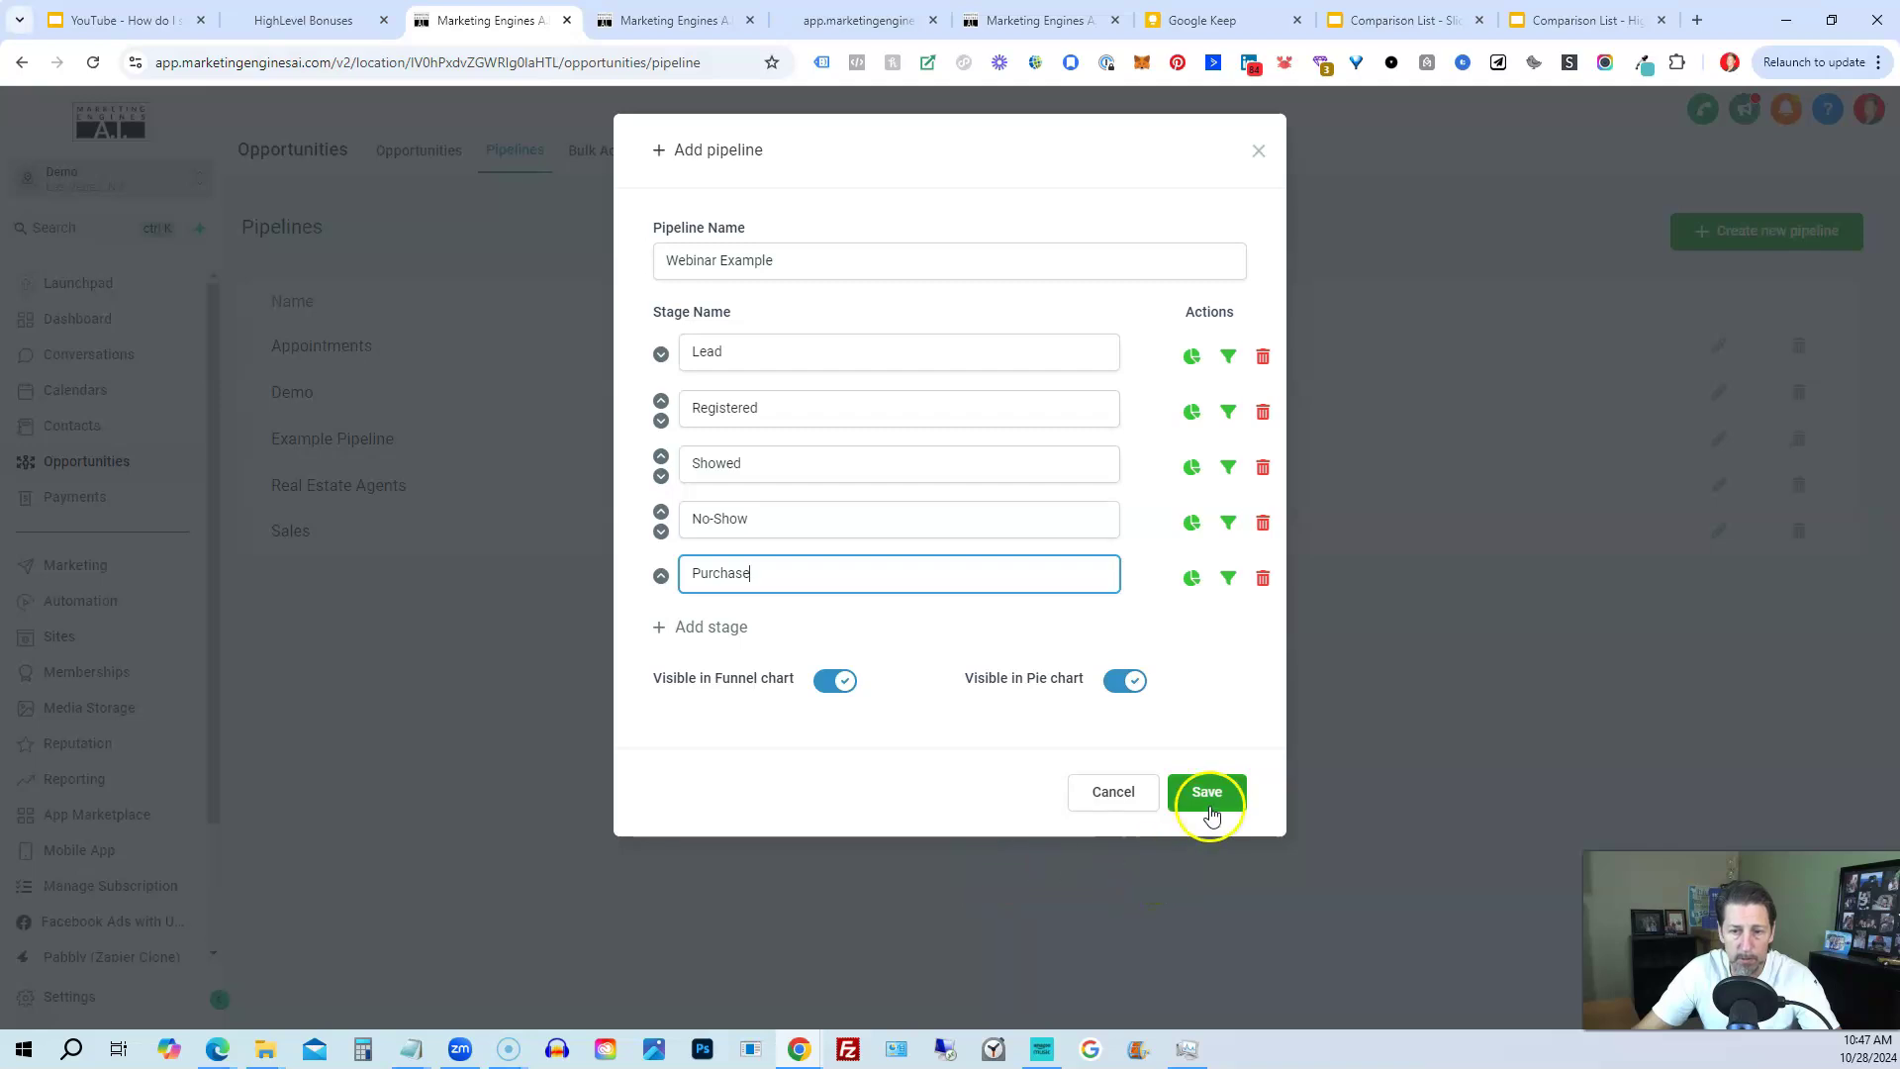
left_click(1206, 794)
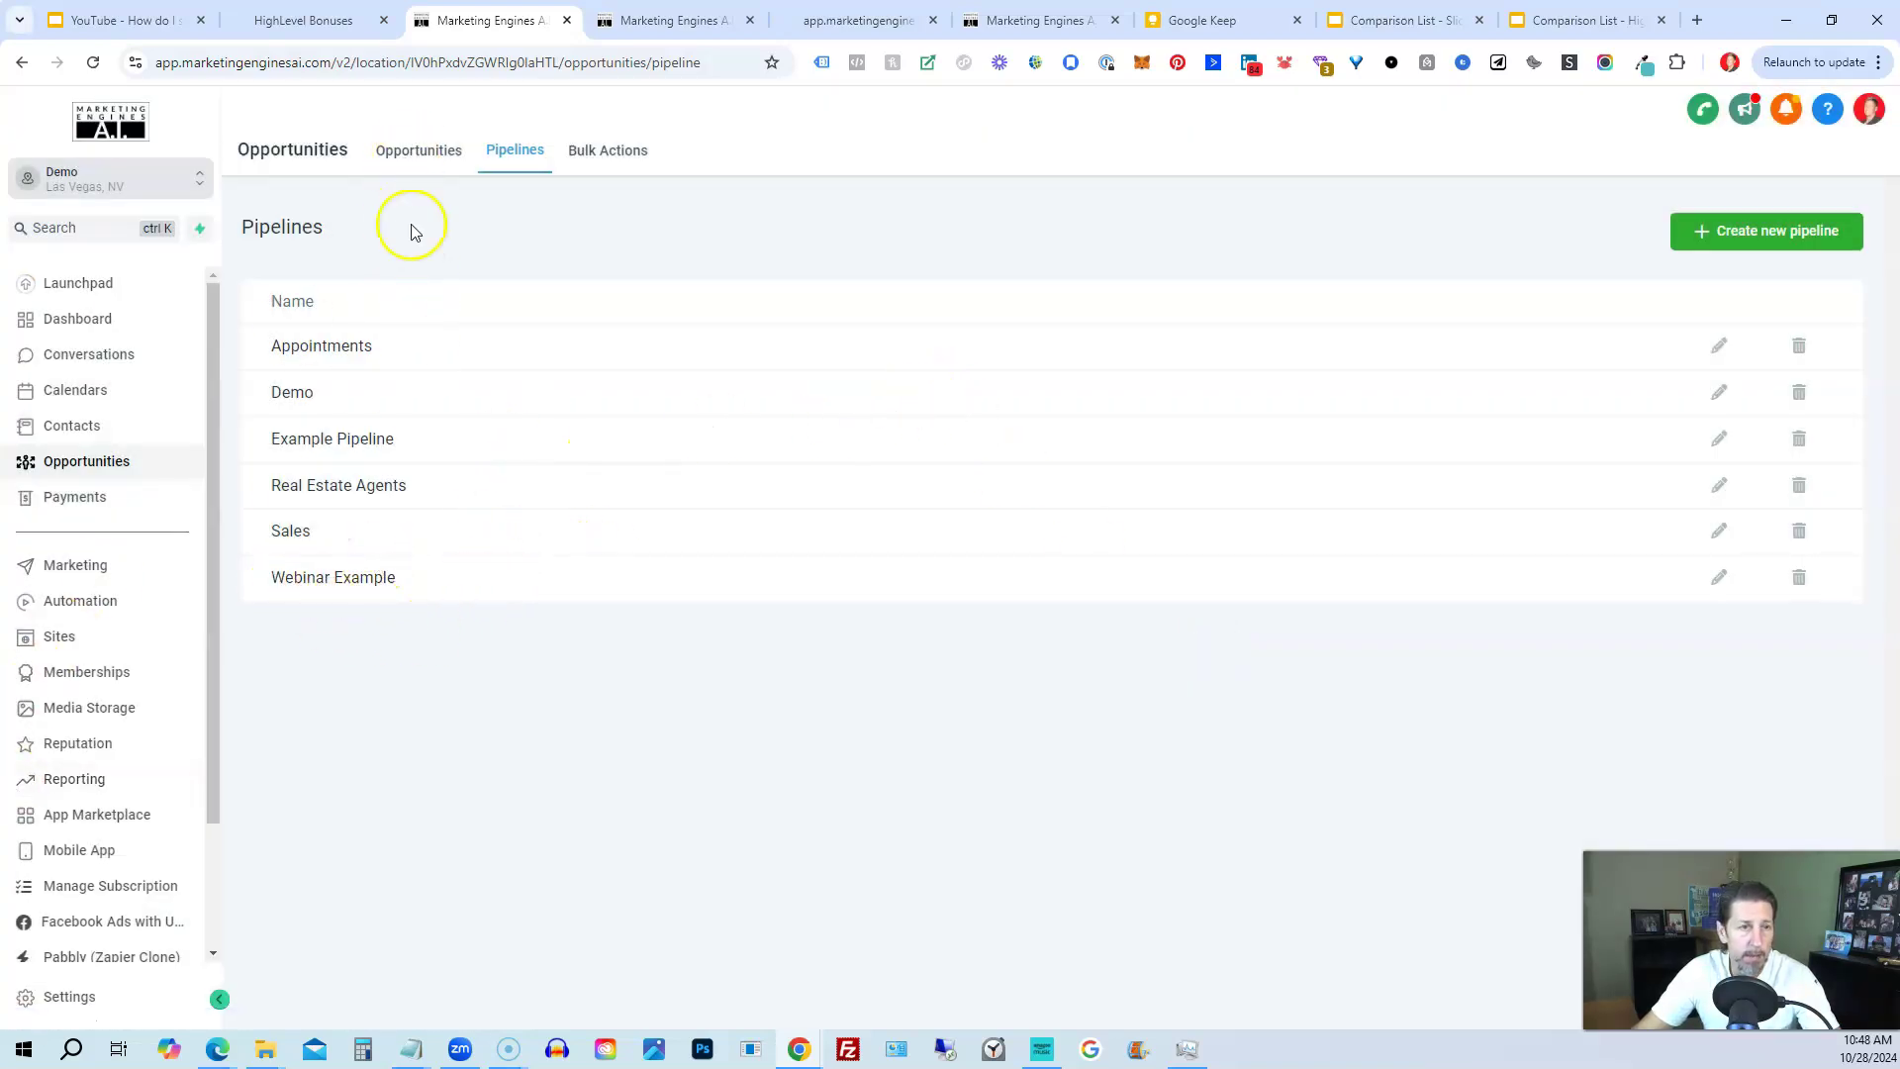
Show the Webinar Example board with its five empty stage columns.
left_click(403, 165)
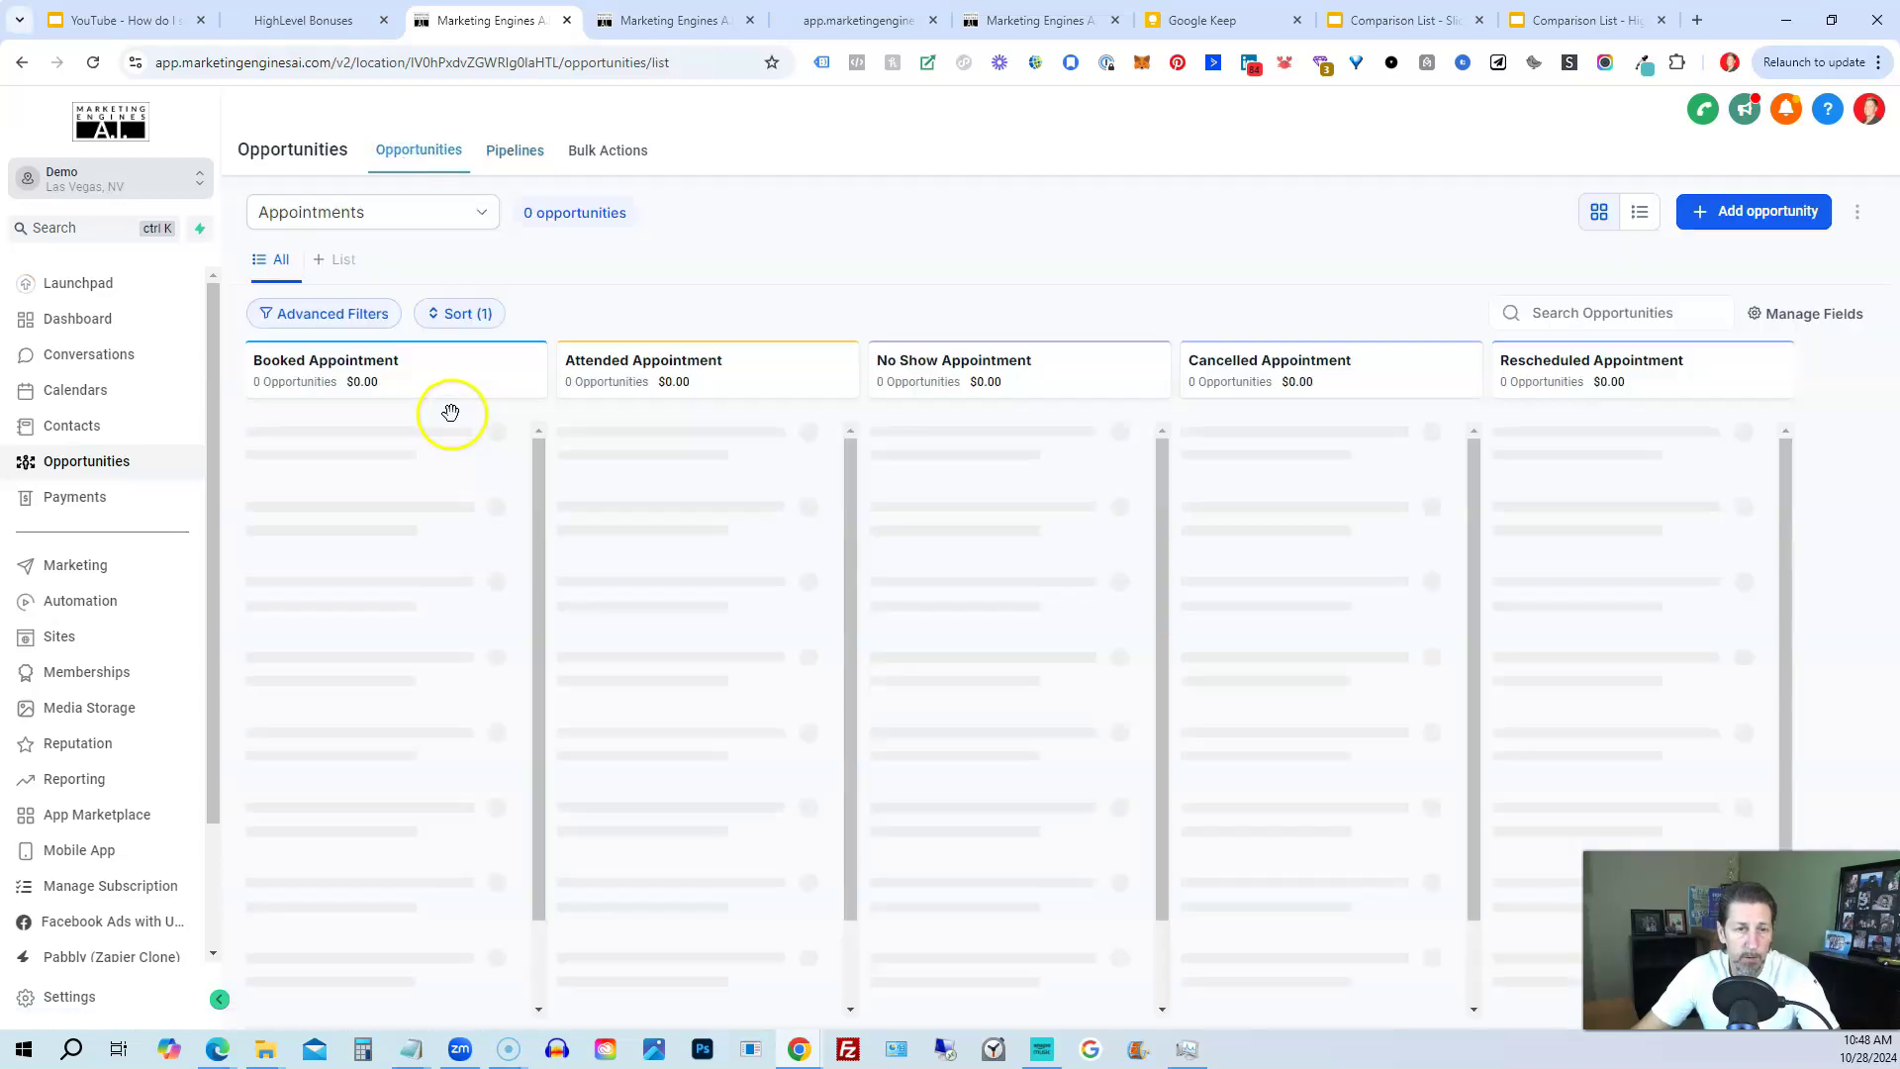
left_click(361, 216)
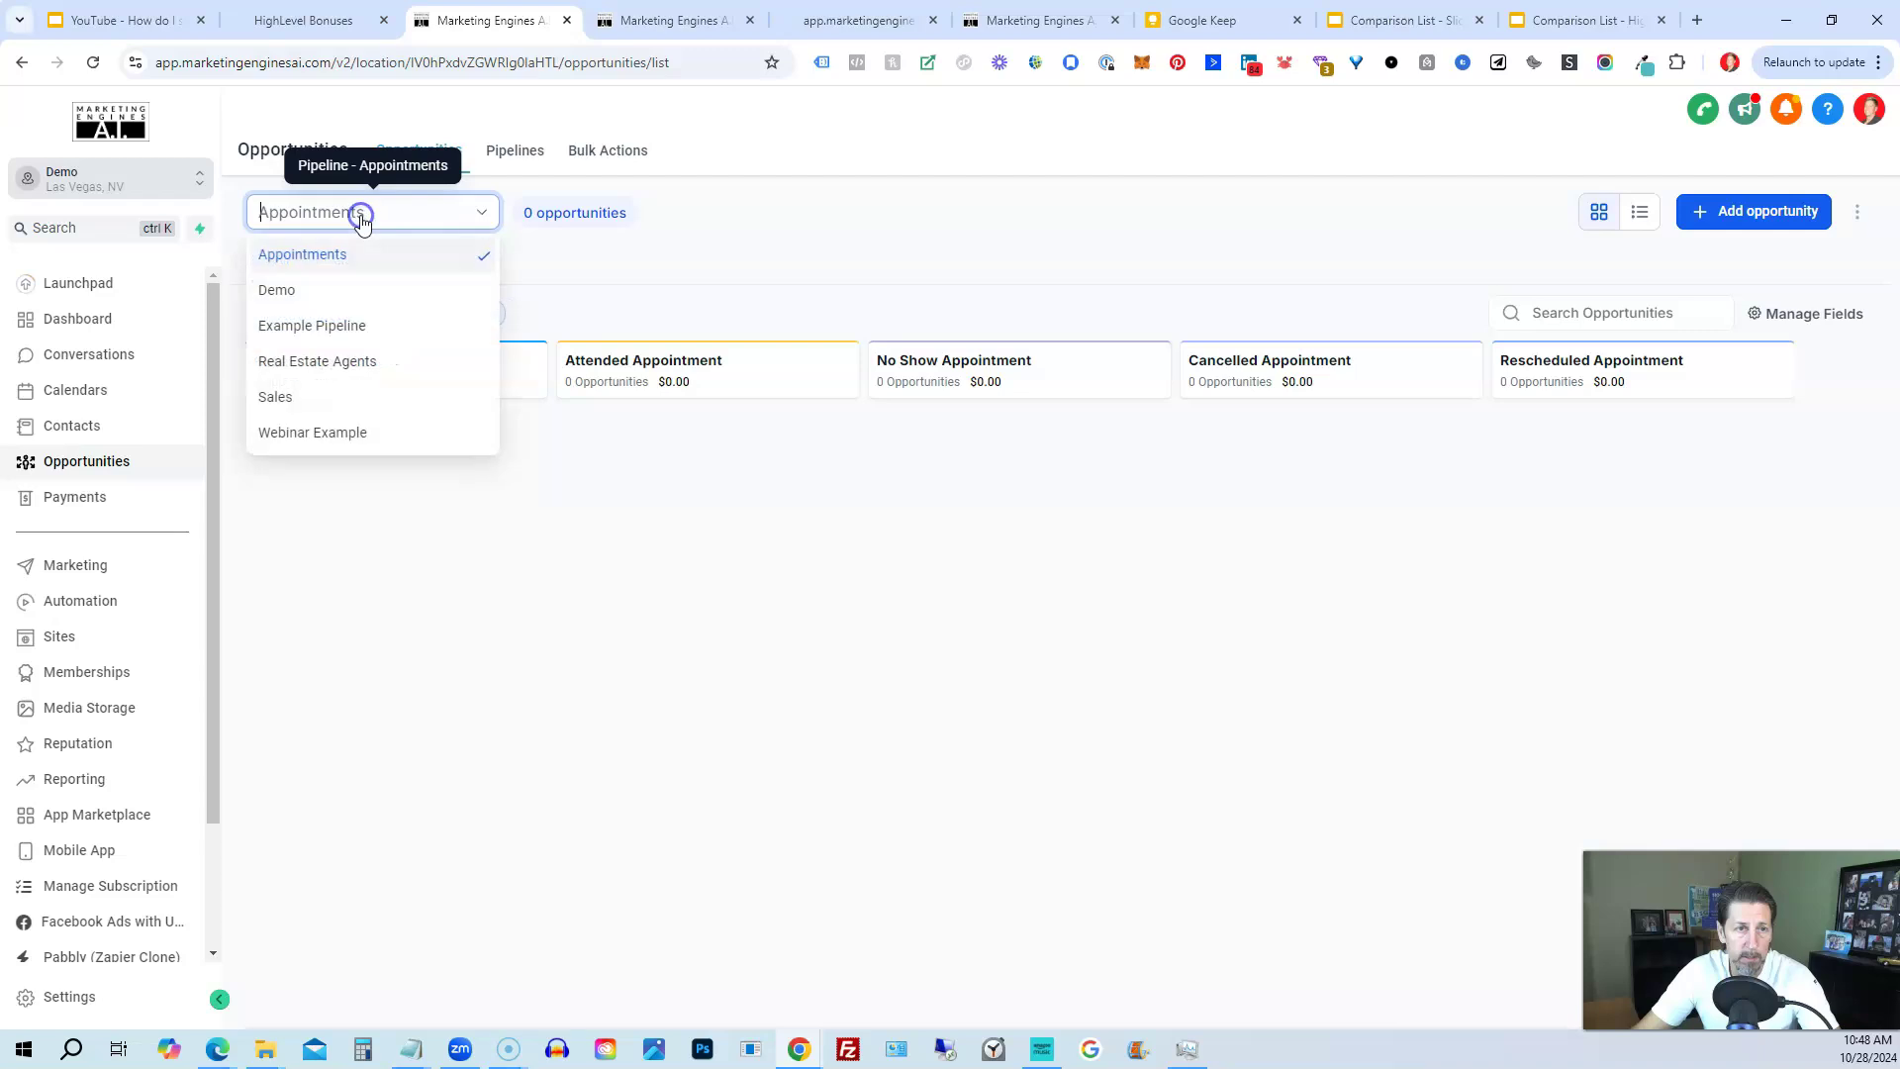
left_click(335, 430)
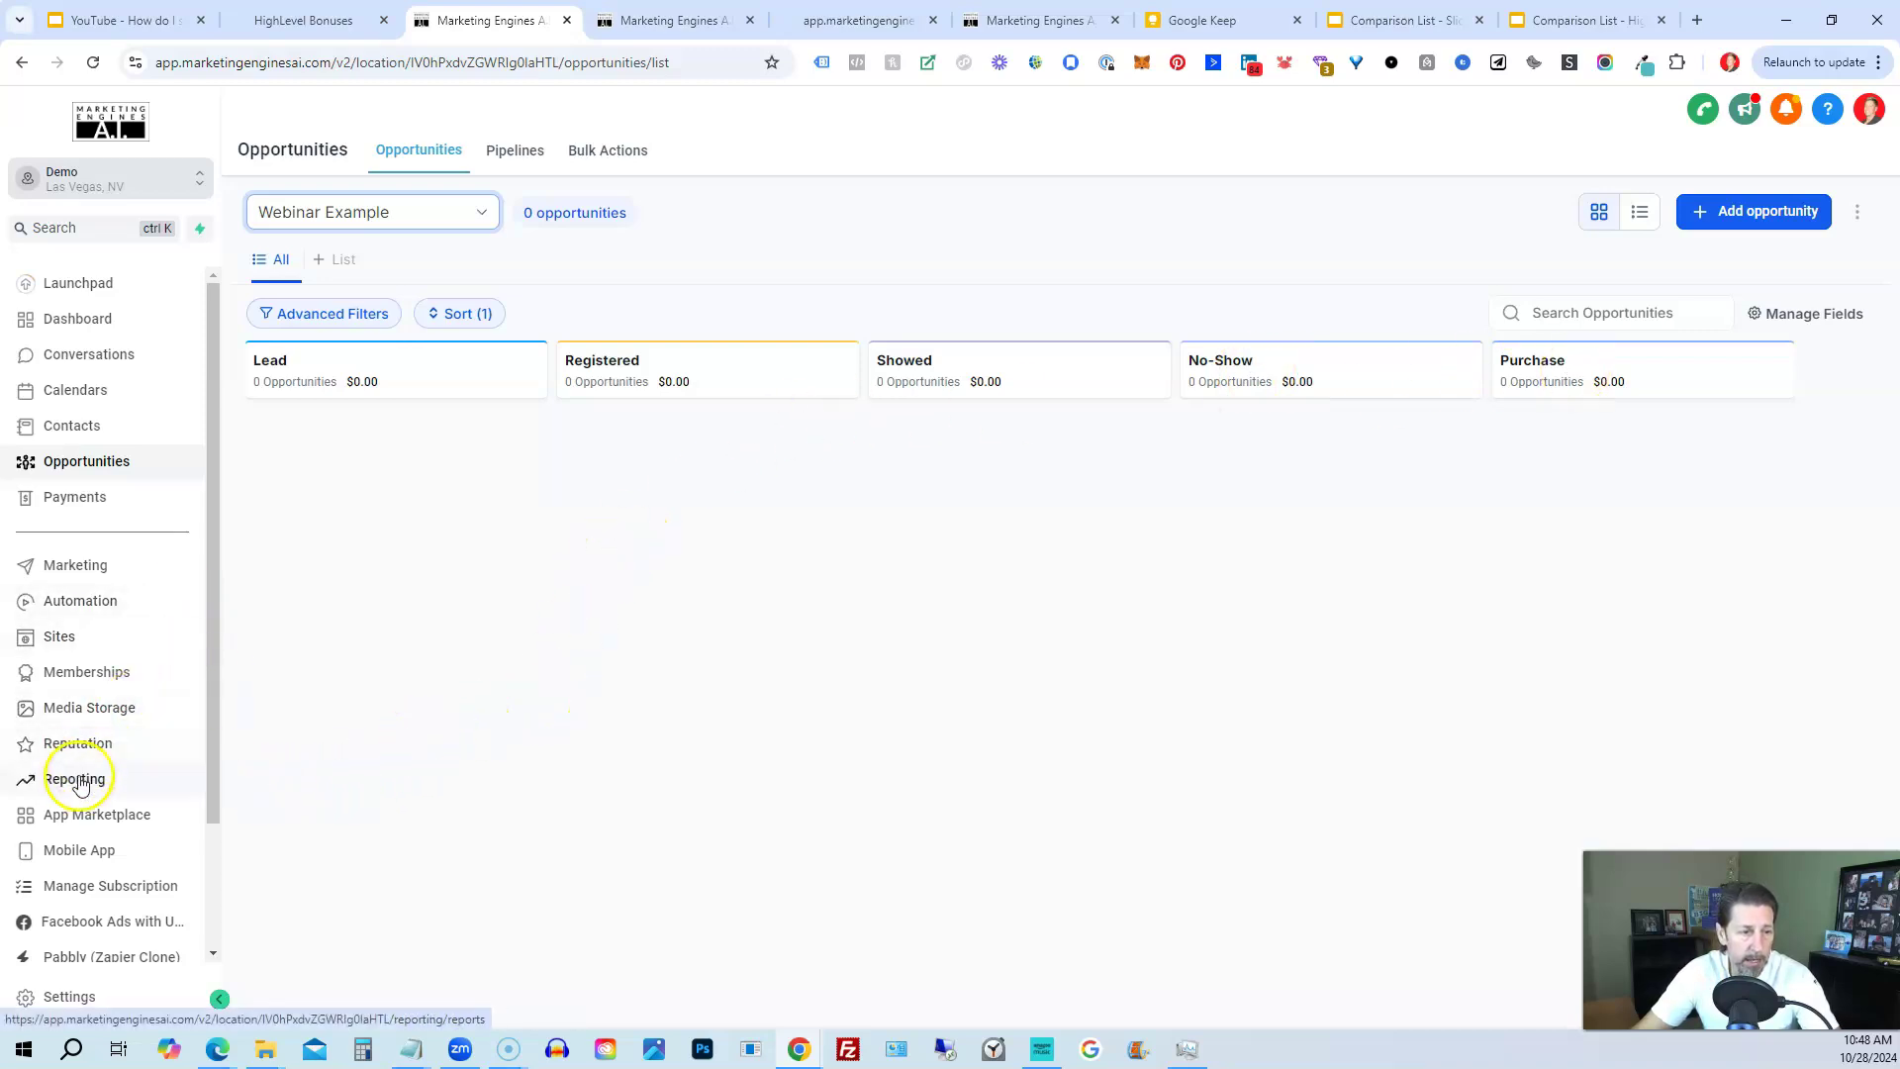
Start a new blank workflow from scratch in Automation workflows.
left_click(81, 604)
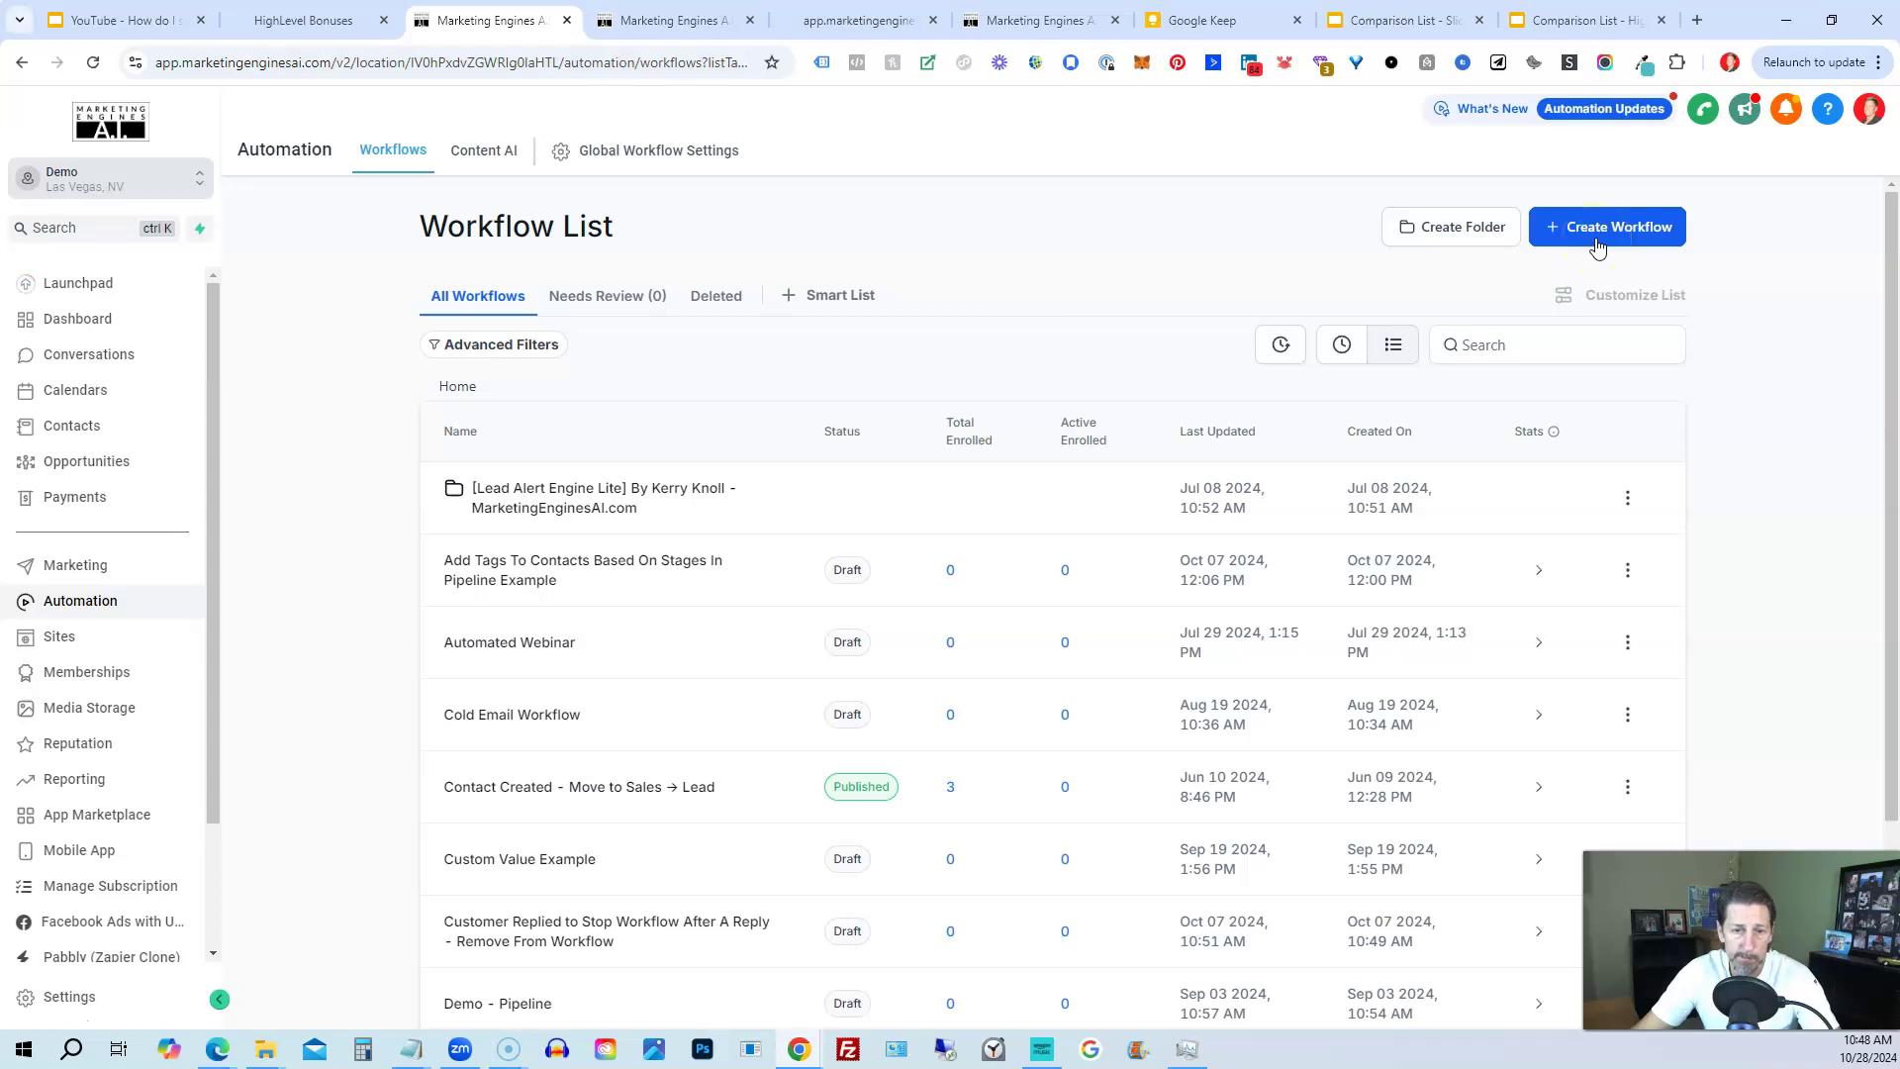
left_click(1598, 246)
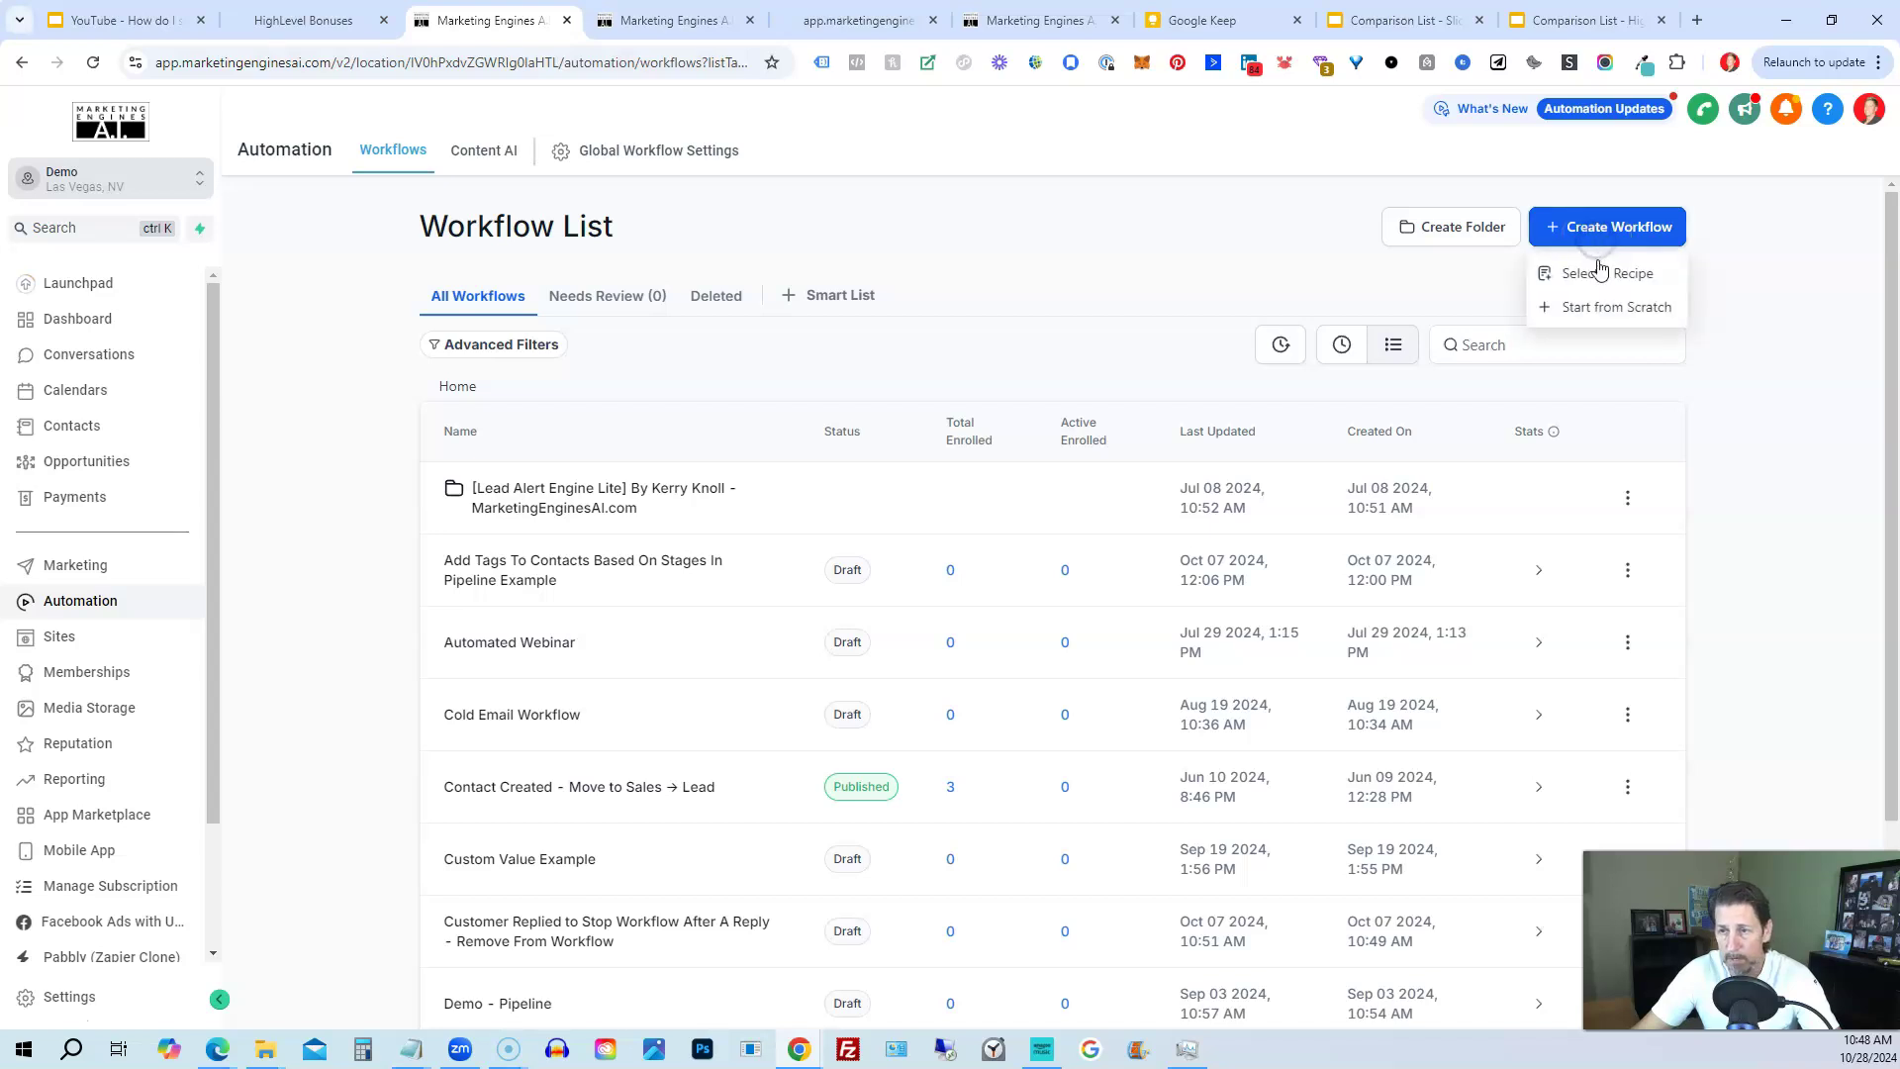
left_click(1615, 308)
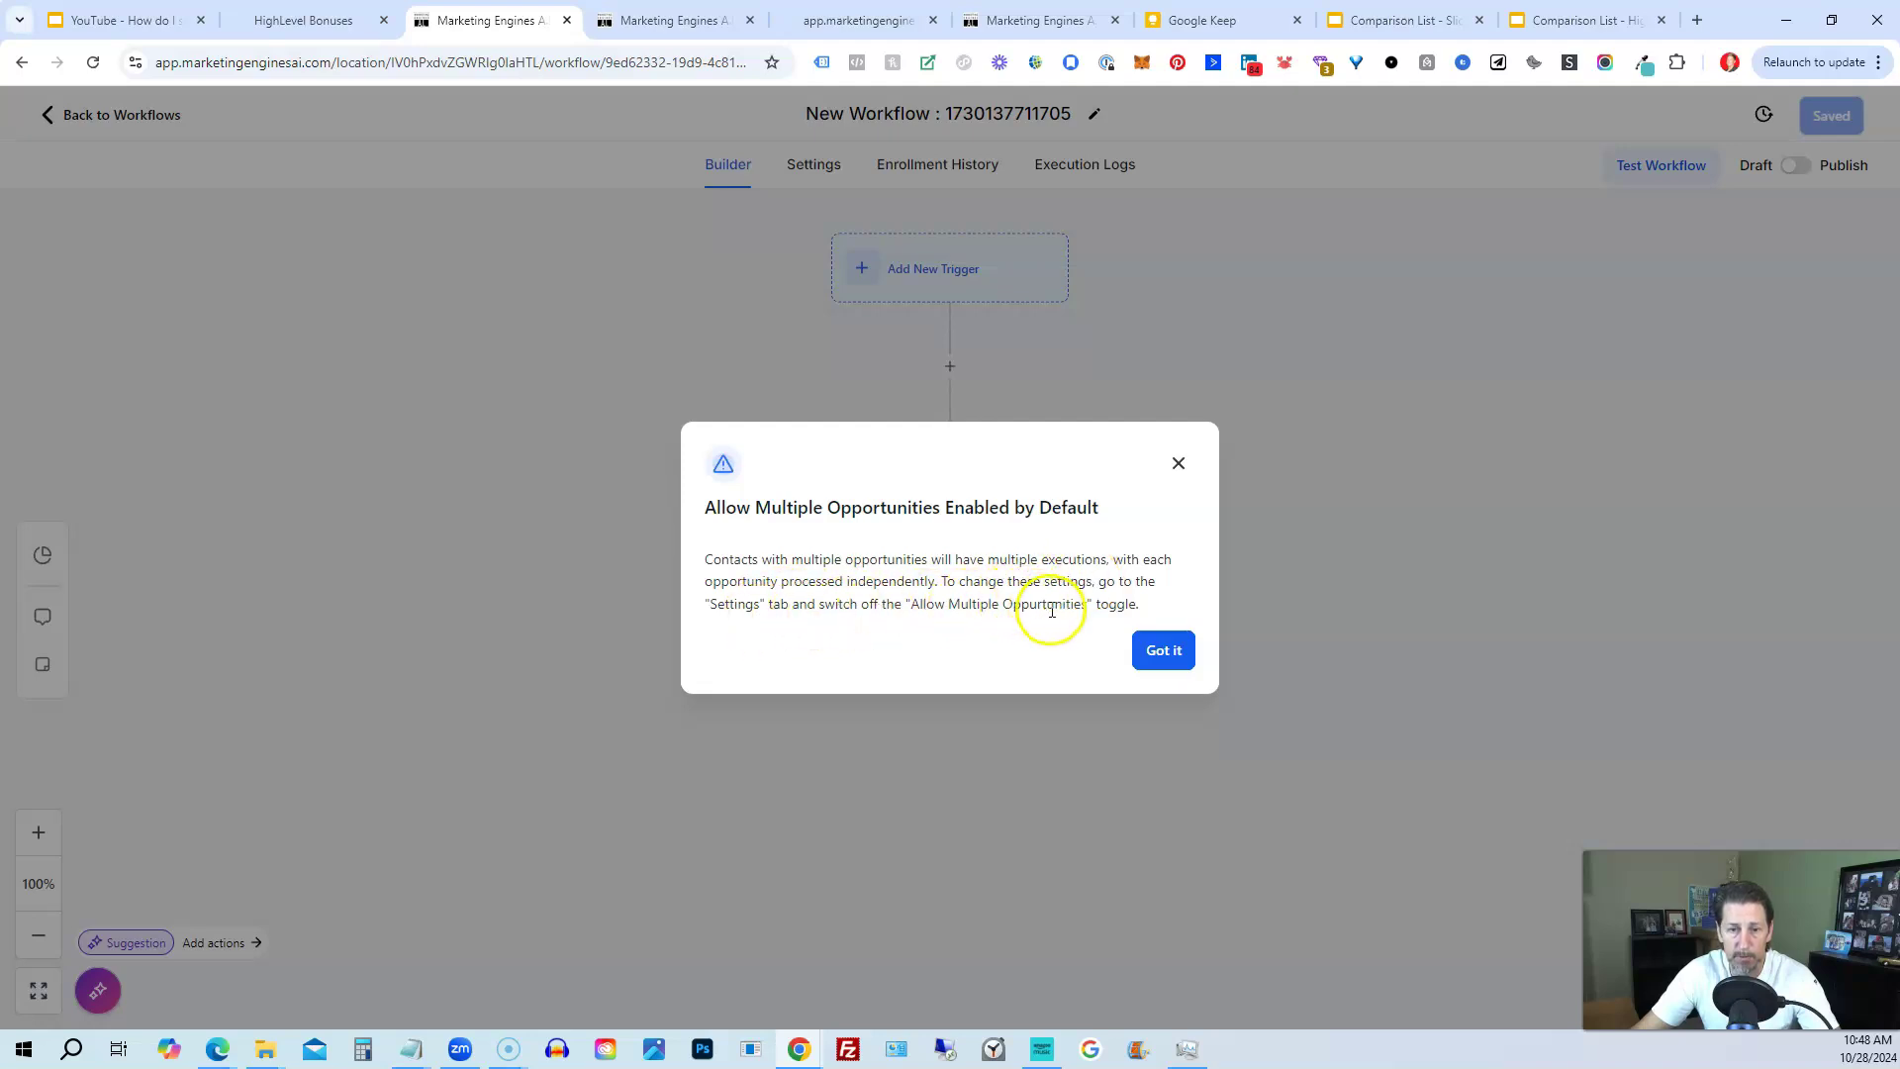
Dismiss the multiple-opportunities notice and retitle the draft workflow 'Webinar Example'.
left_click(1154, 654)
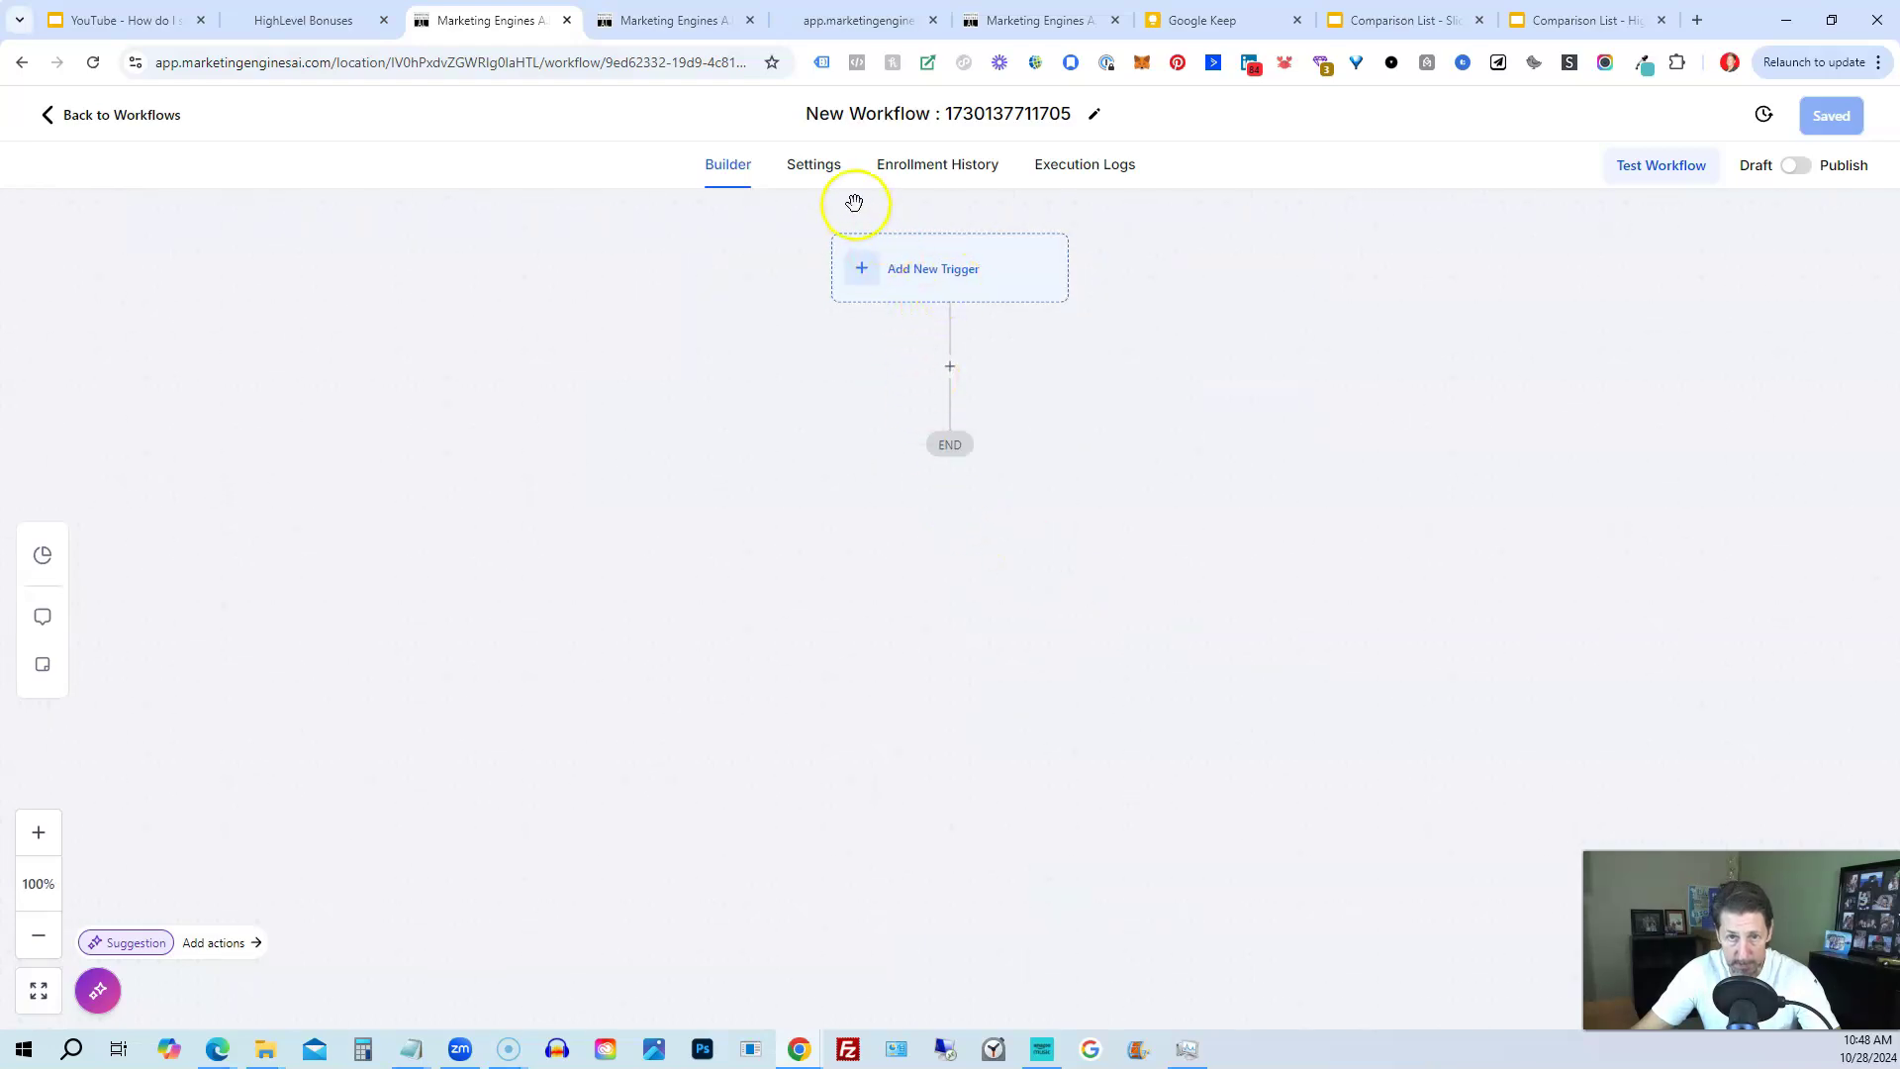
left_click(920, 115)
triple_click(924, 117)
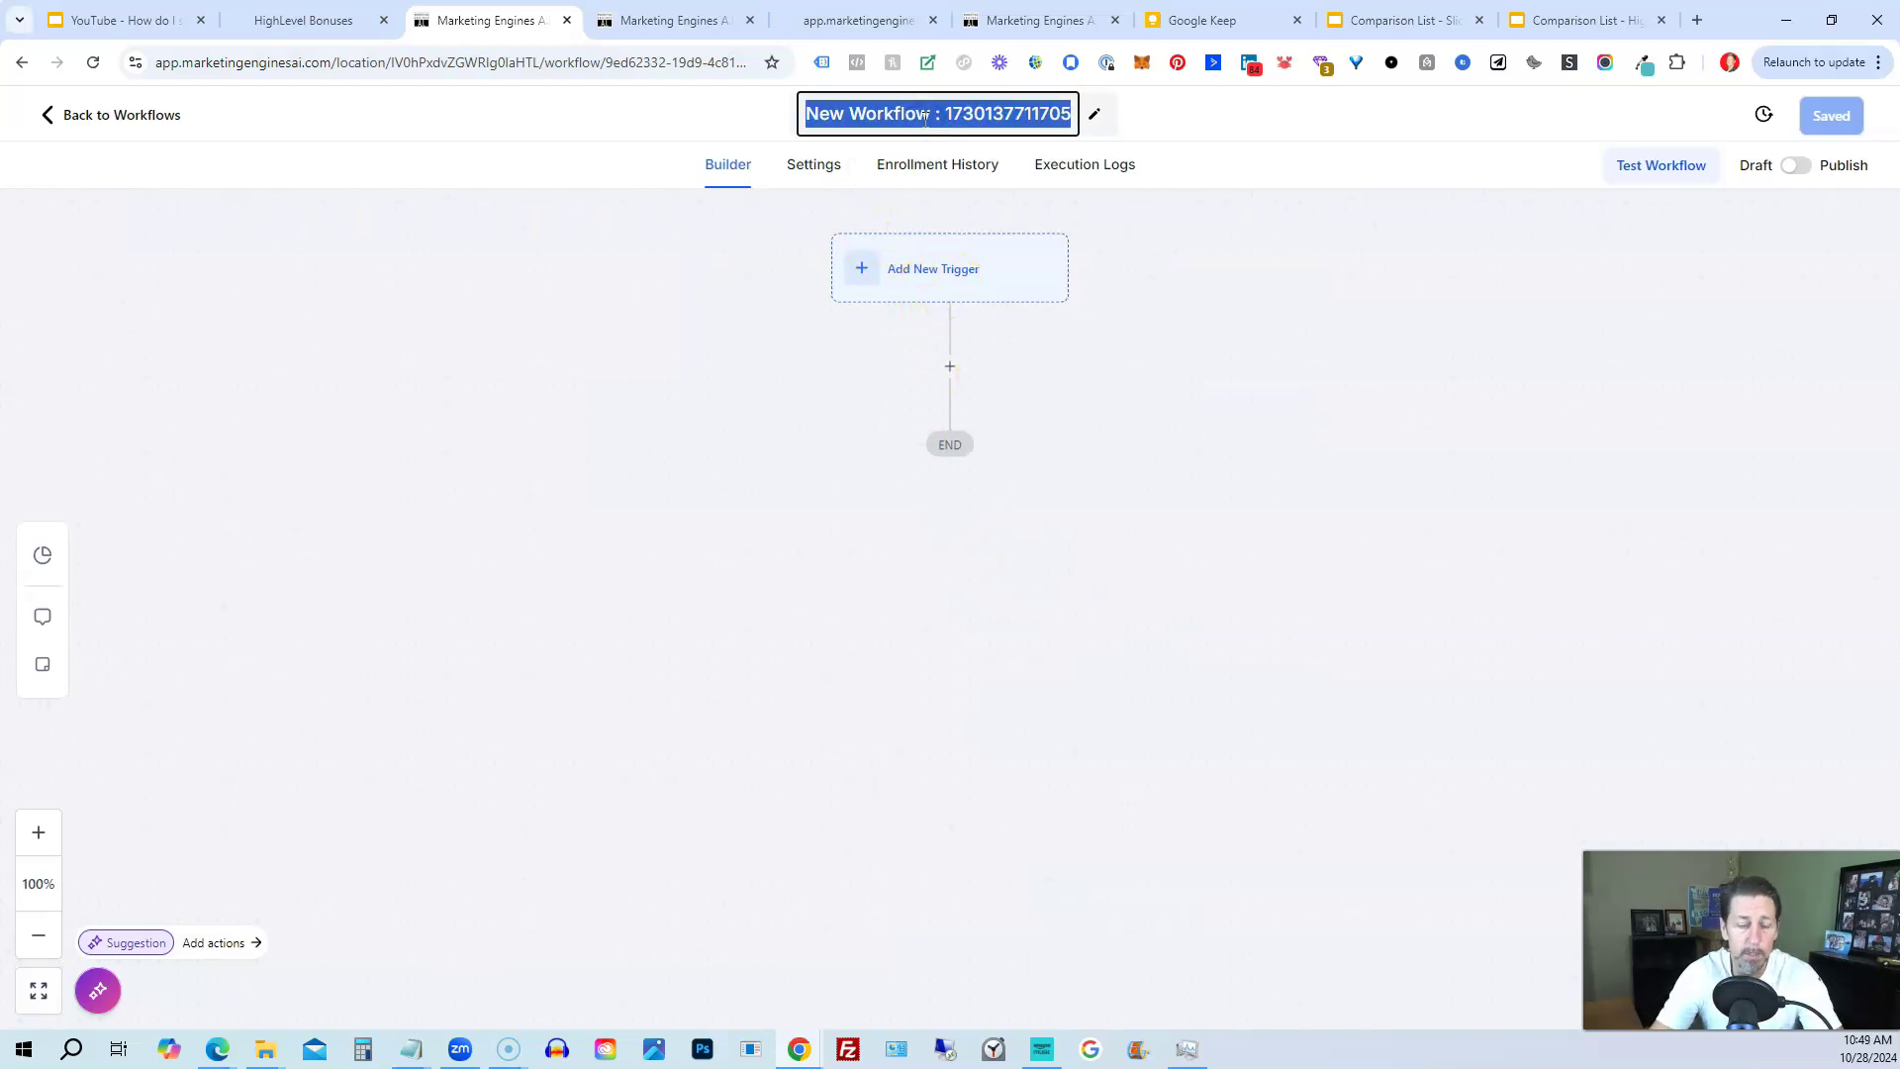
type("Webinar E")
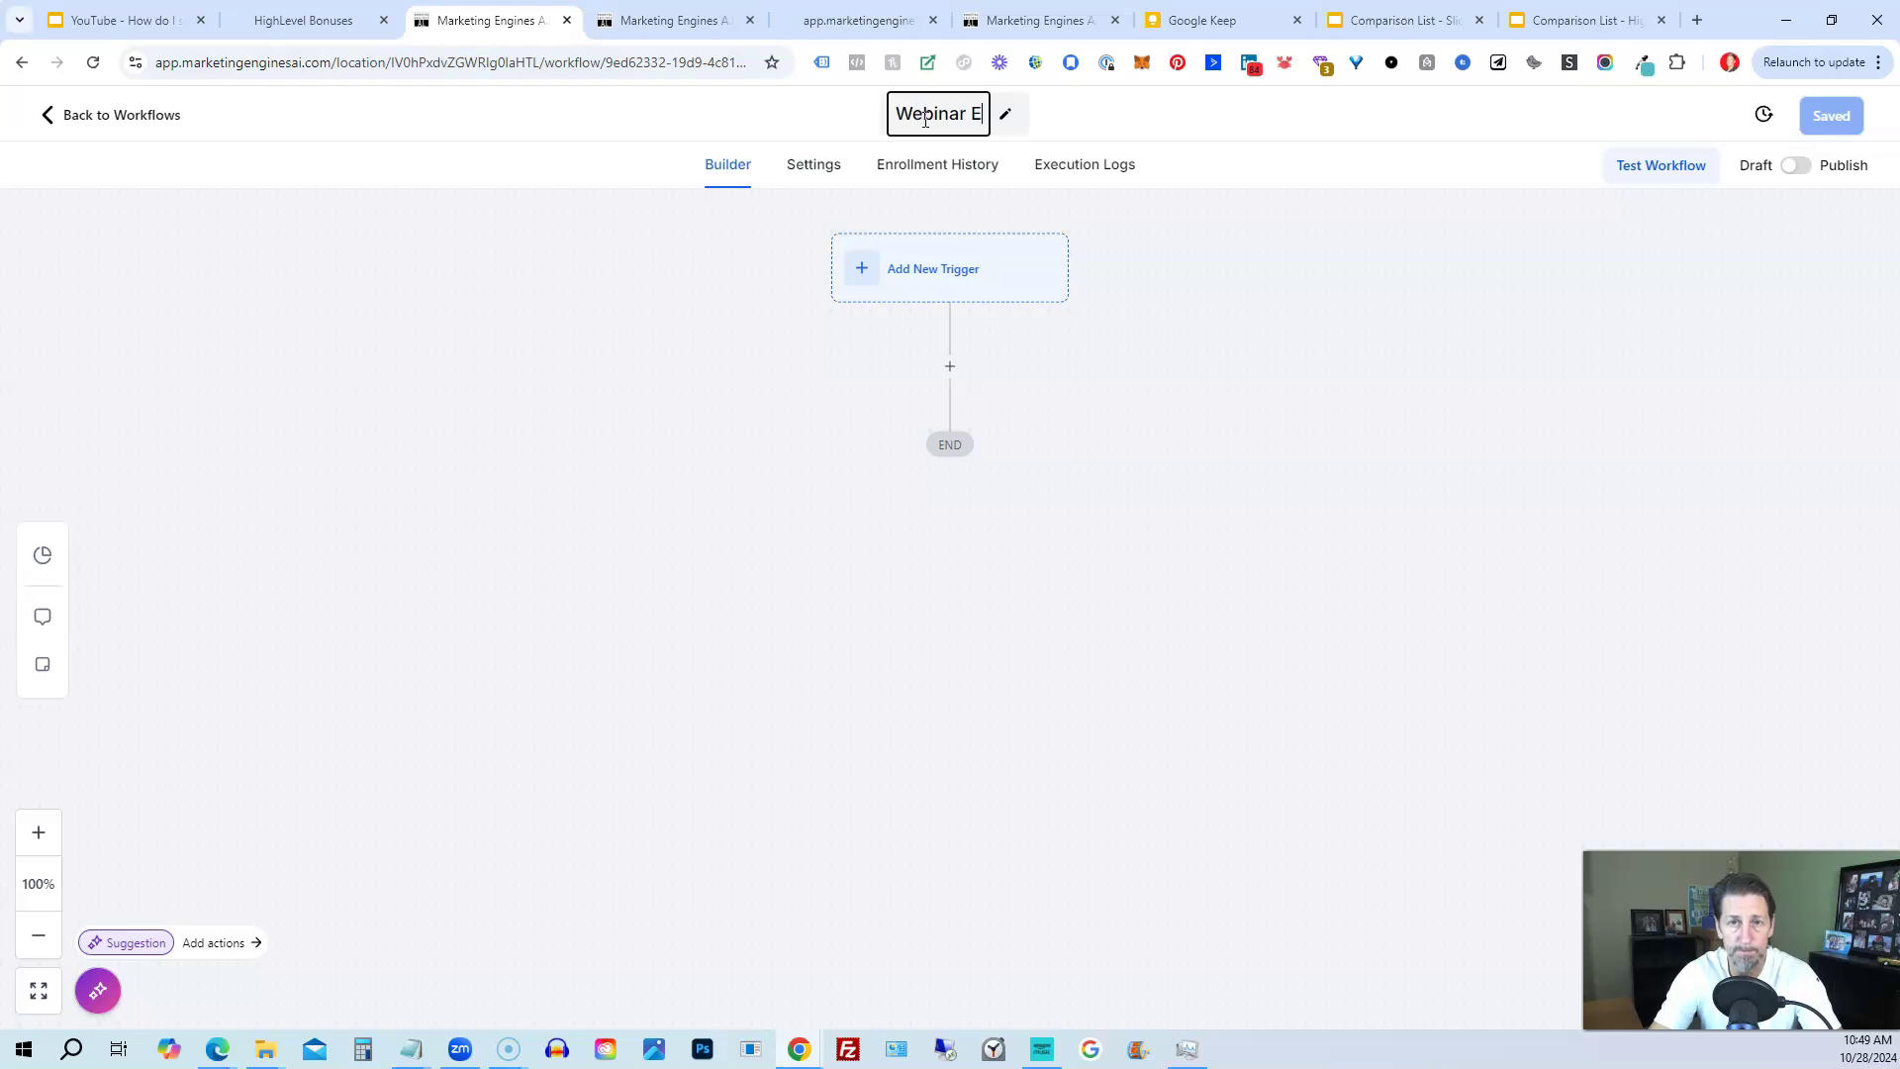
type("xmaple")
key("BackSpace")
key("BackSpace")
key("BackSpace")
type("am")
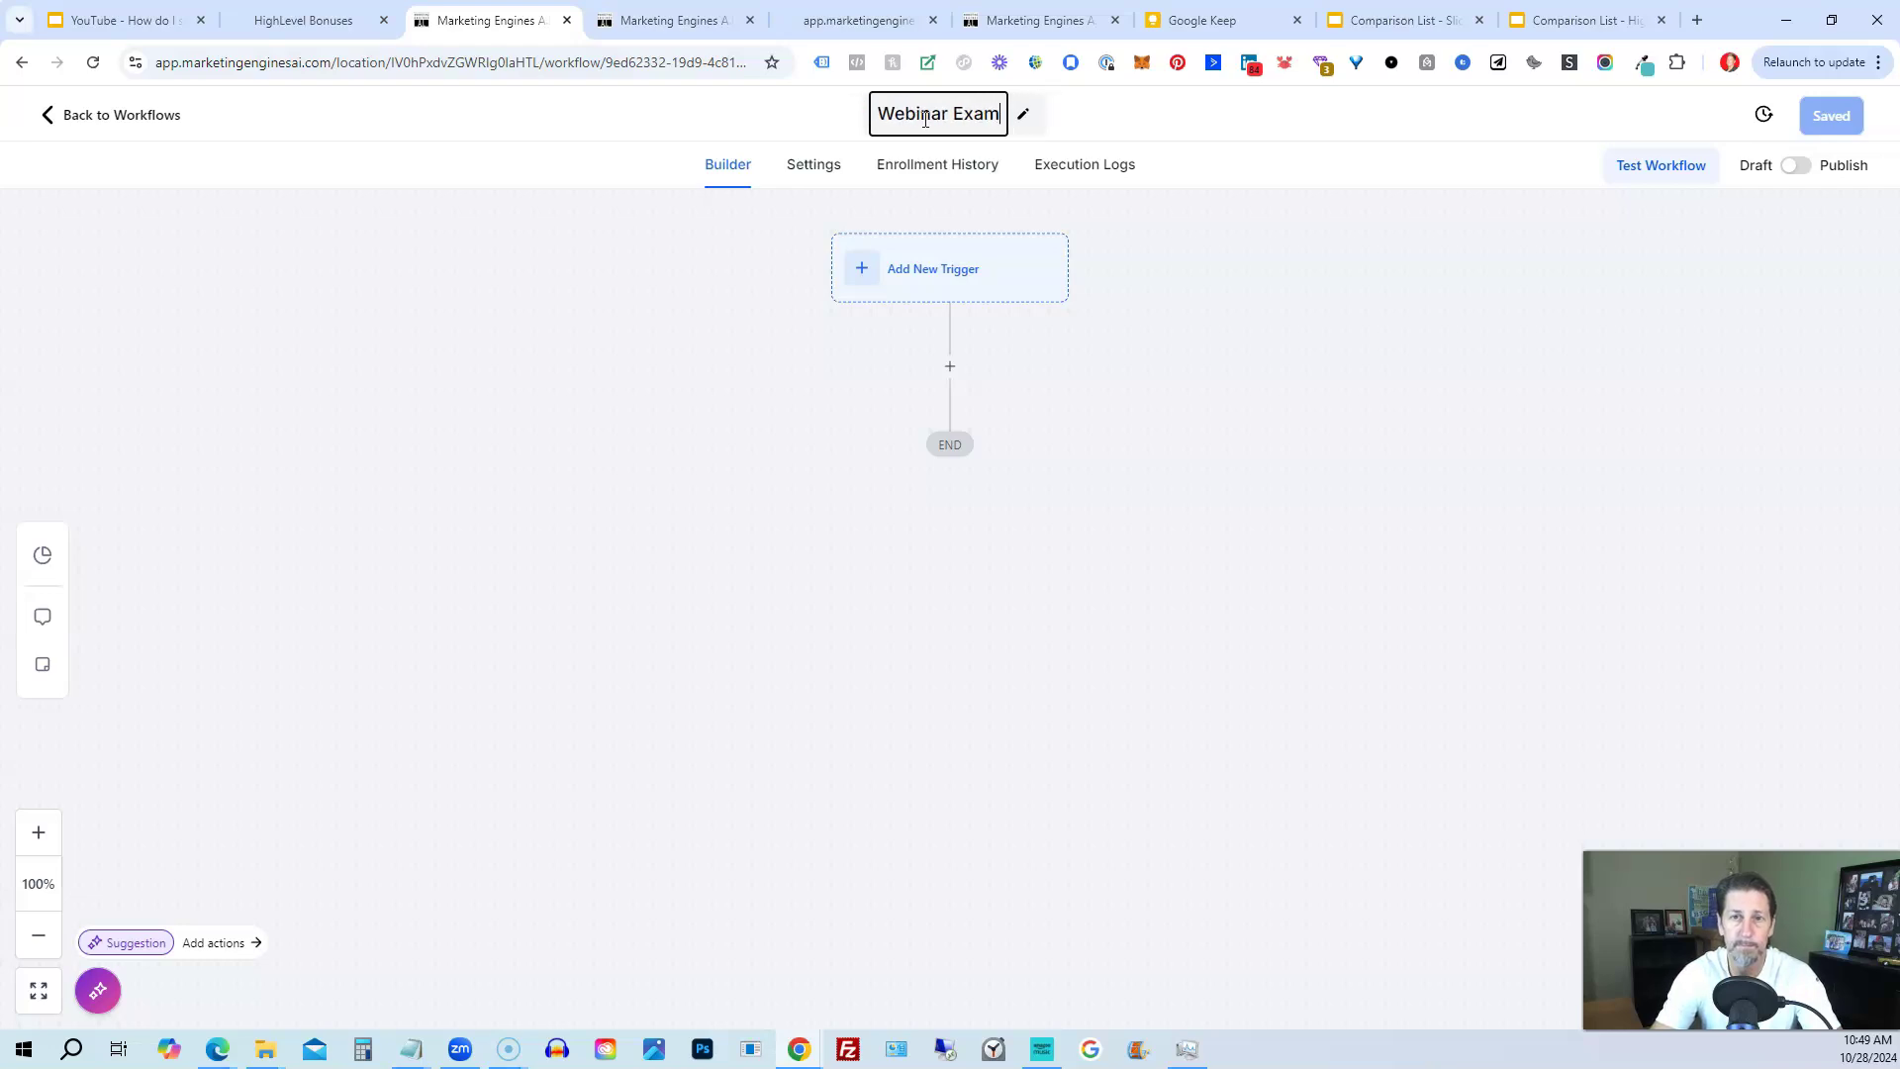
type("ple")
key("Return")
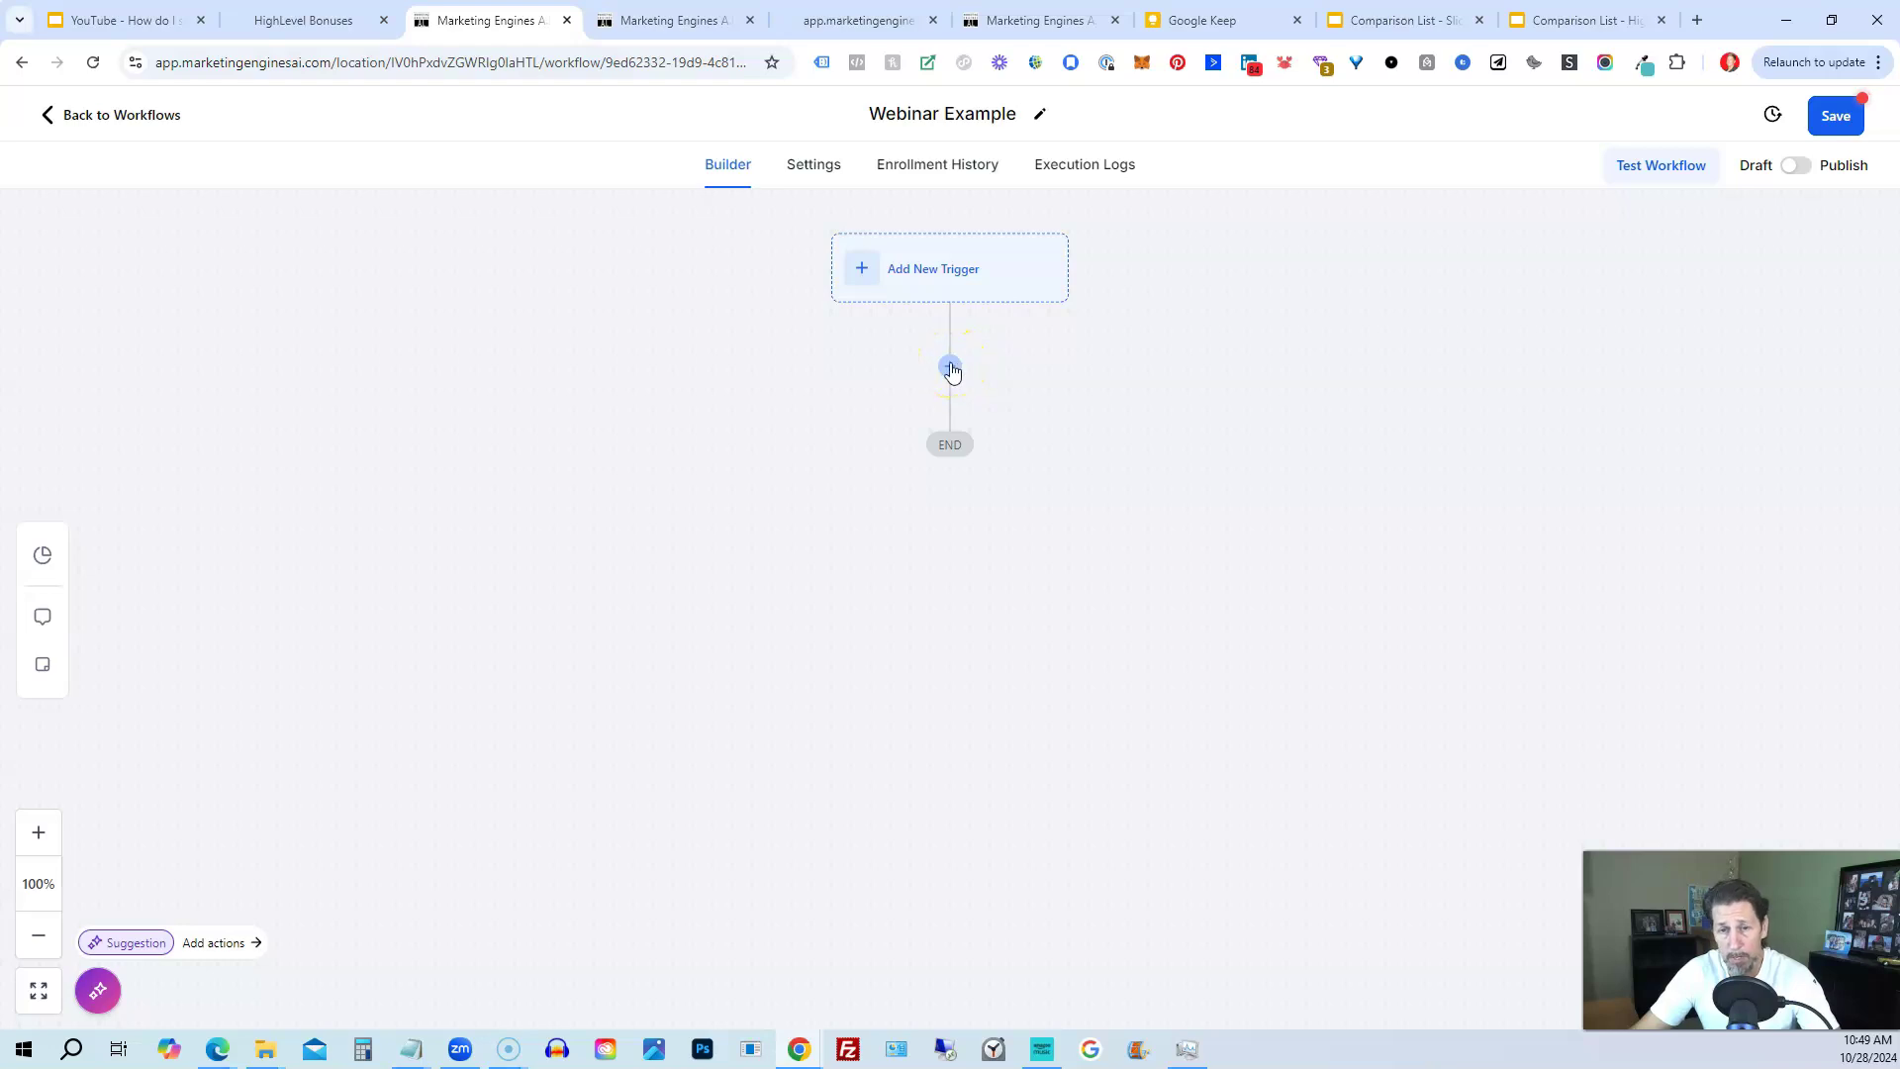
Add a Create Or Update Opportunity action using the Webinar Example pipeline, stage Lead.
left_click(950, 369)
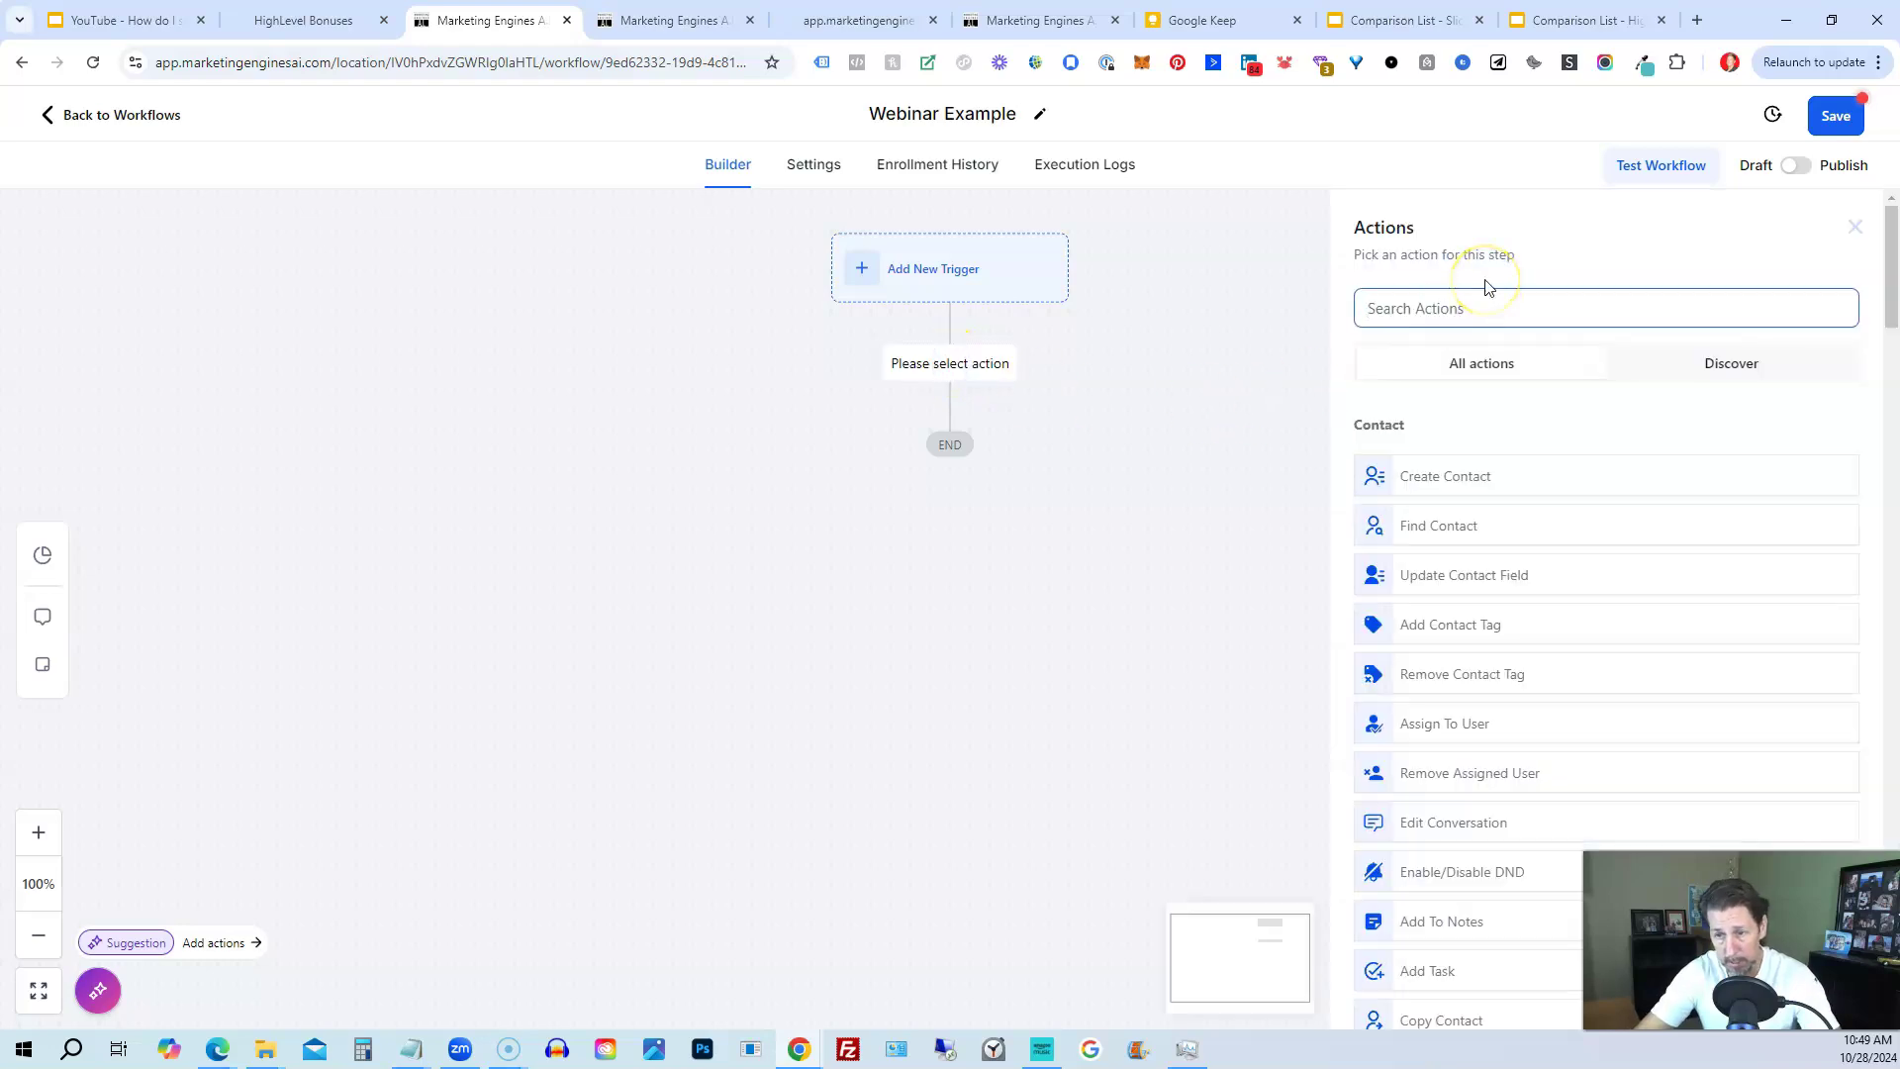
type("op")
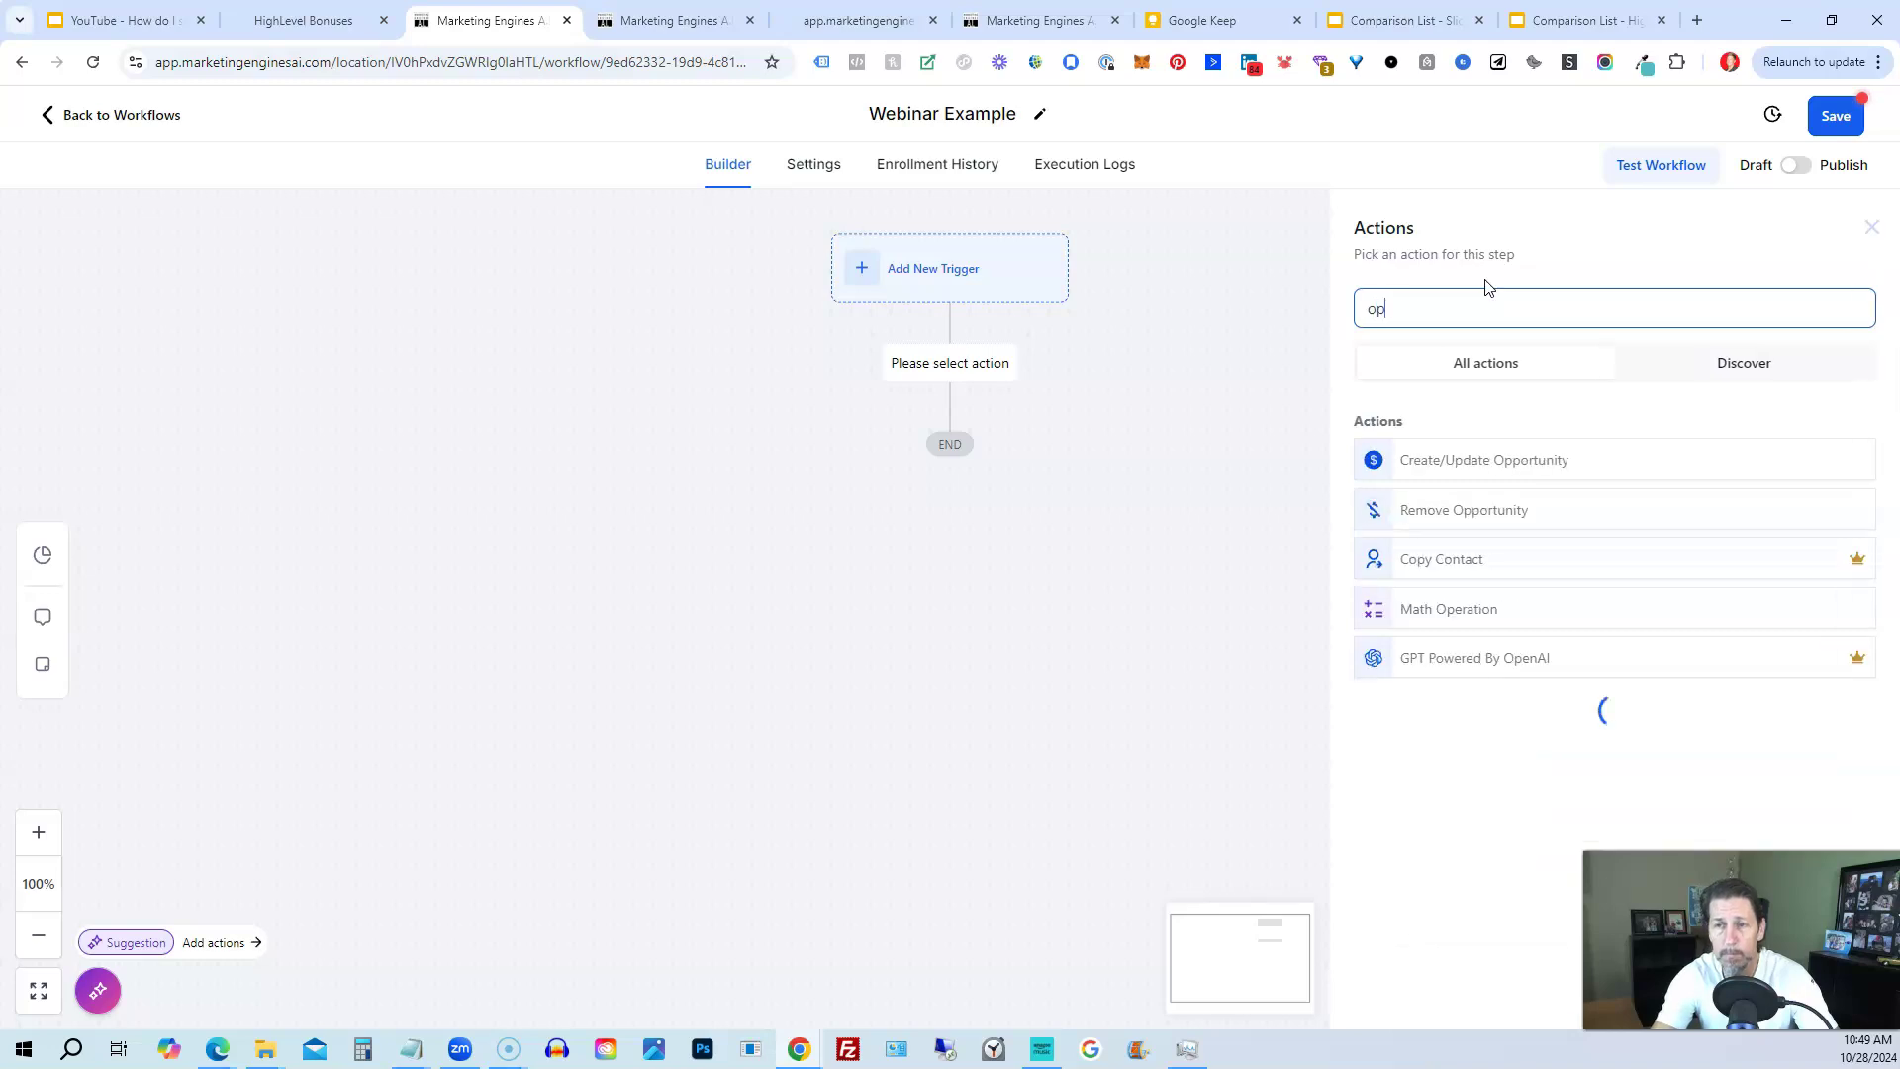
type("p")
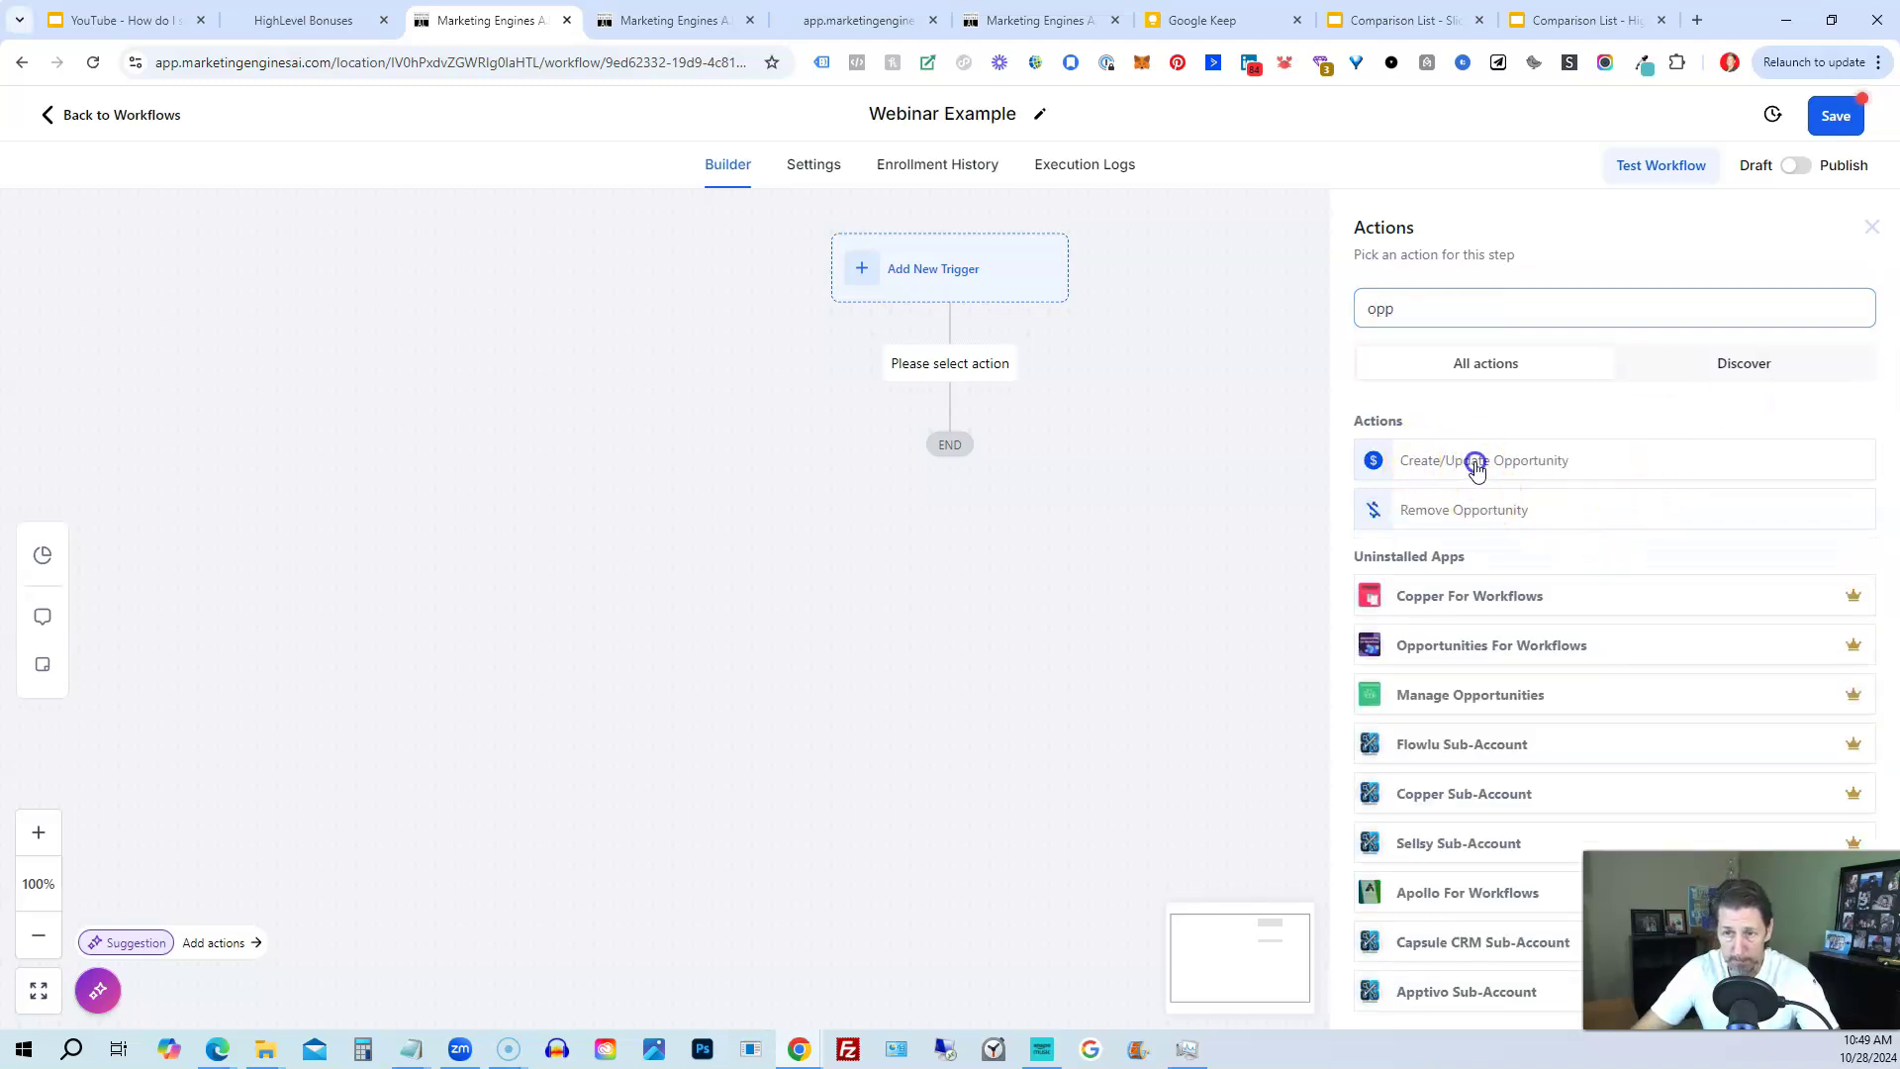
left_click(1469, 464)
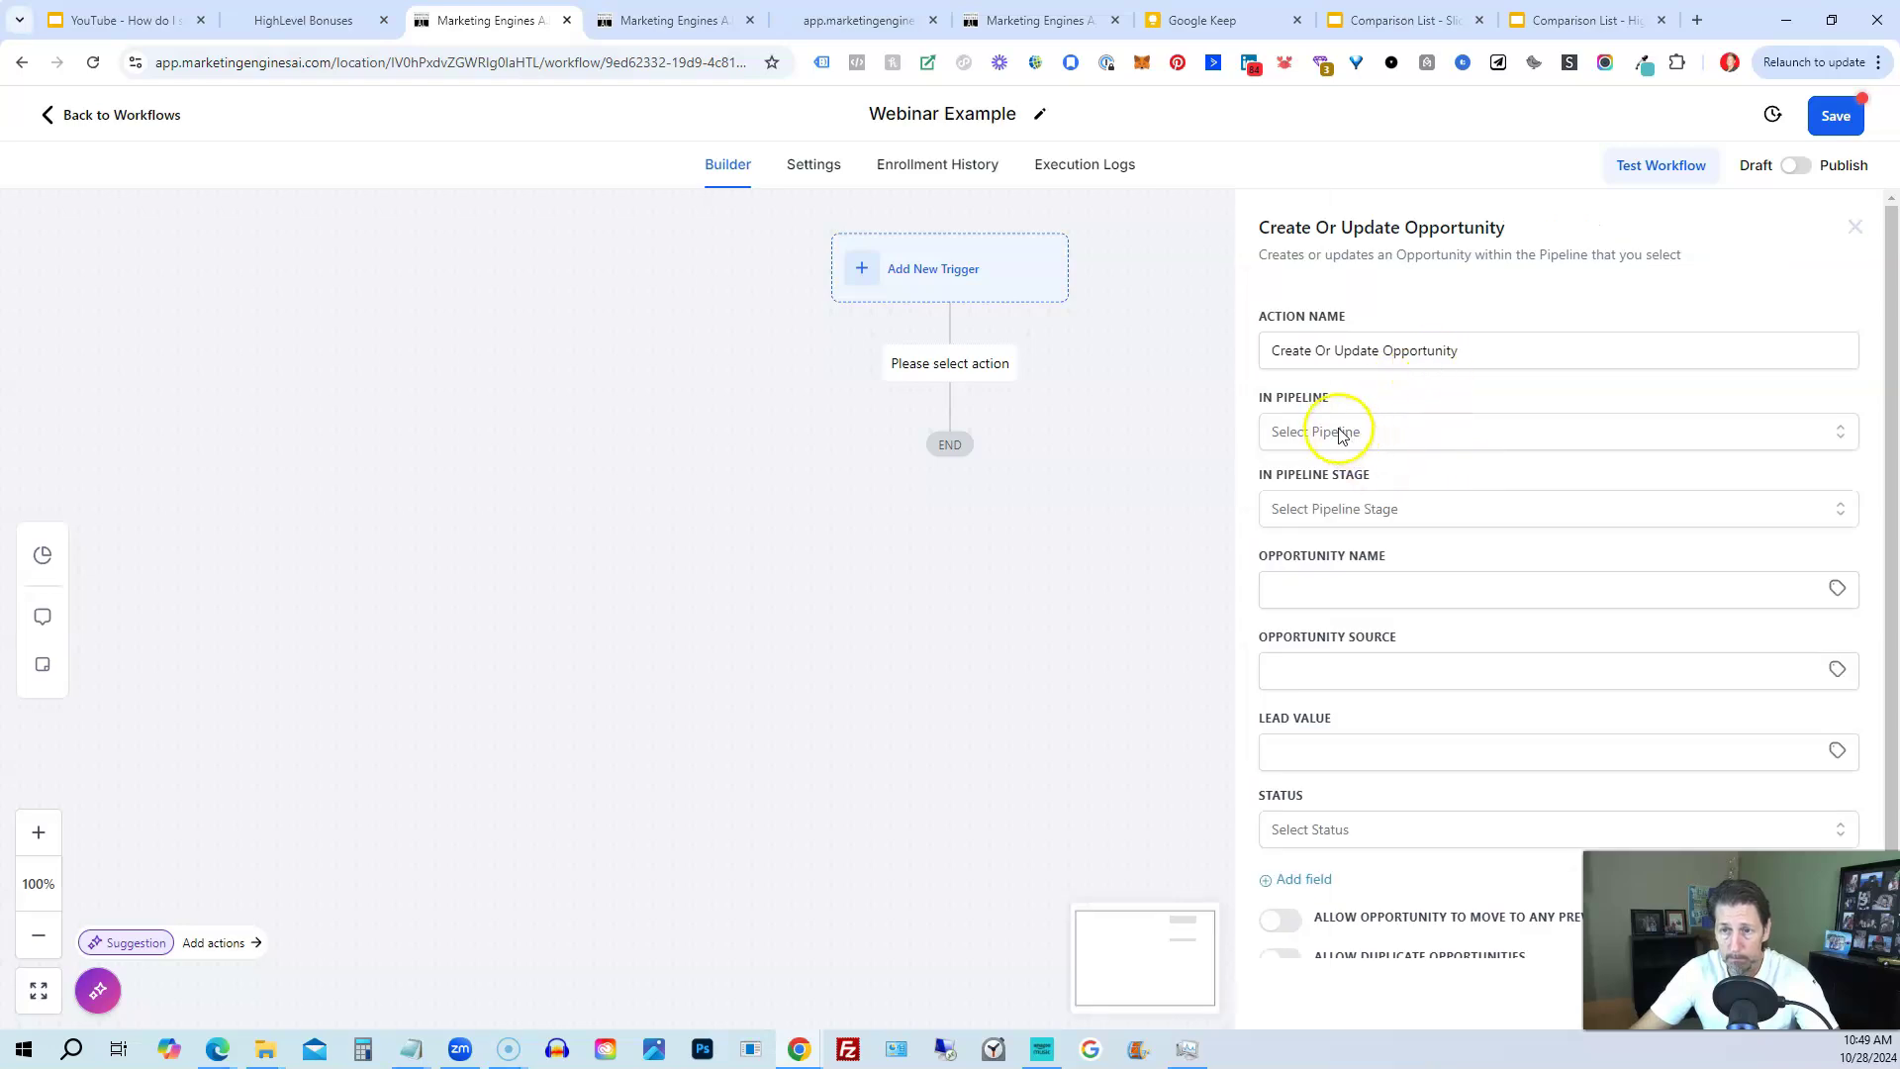
left_click(1313, 434)
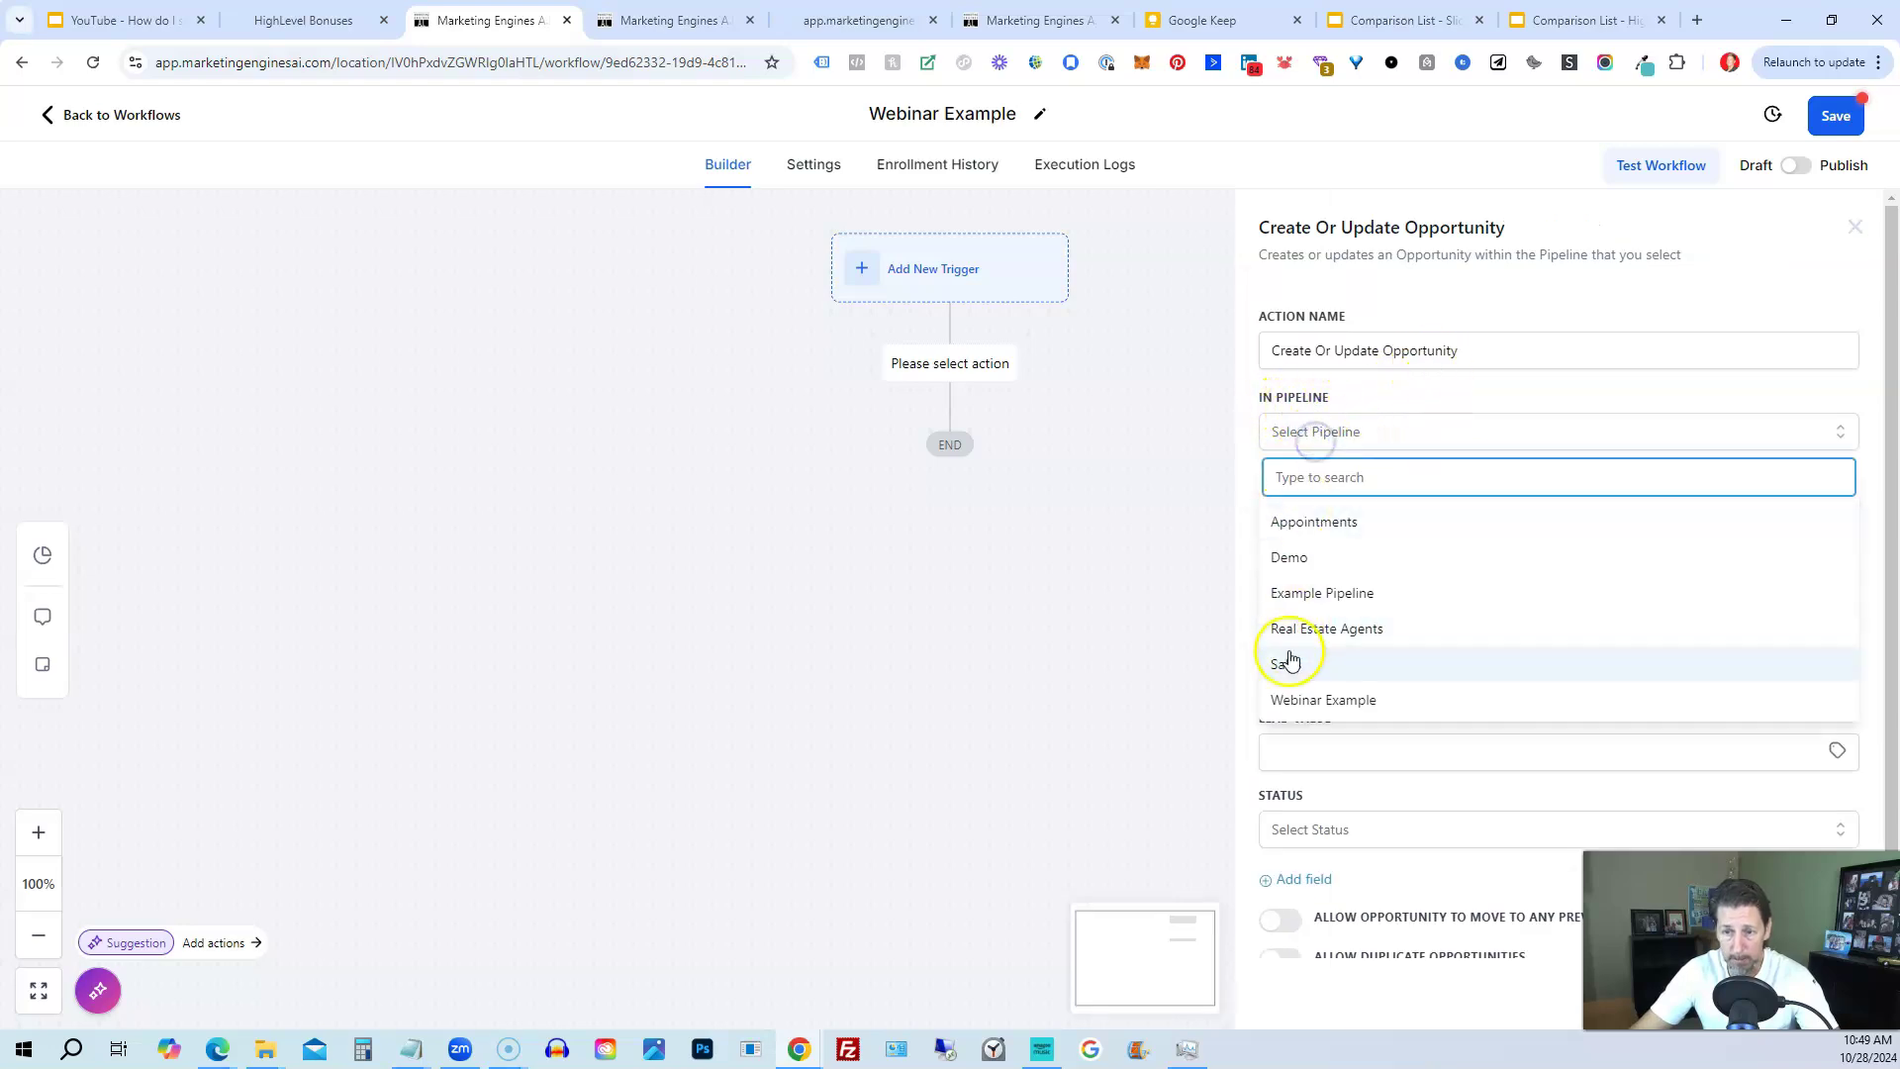
left_click(1295, 700)
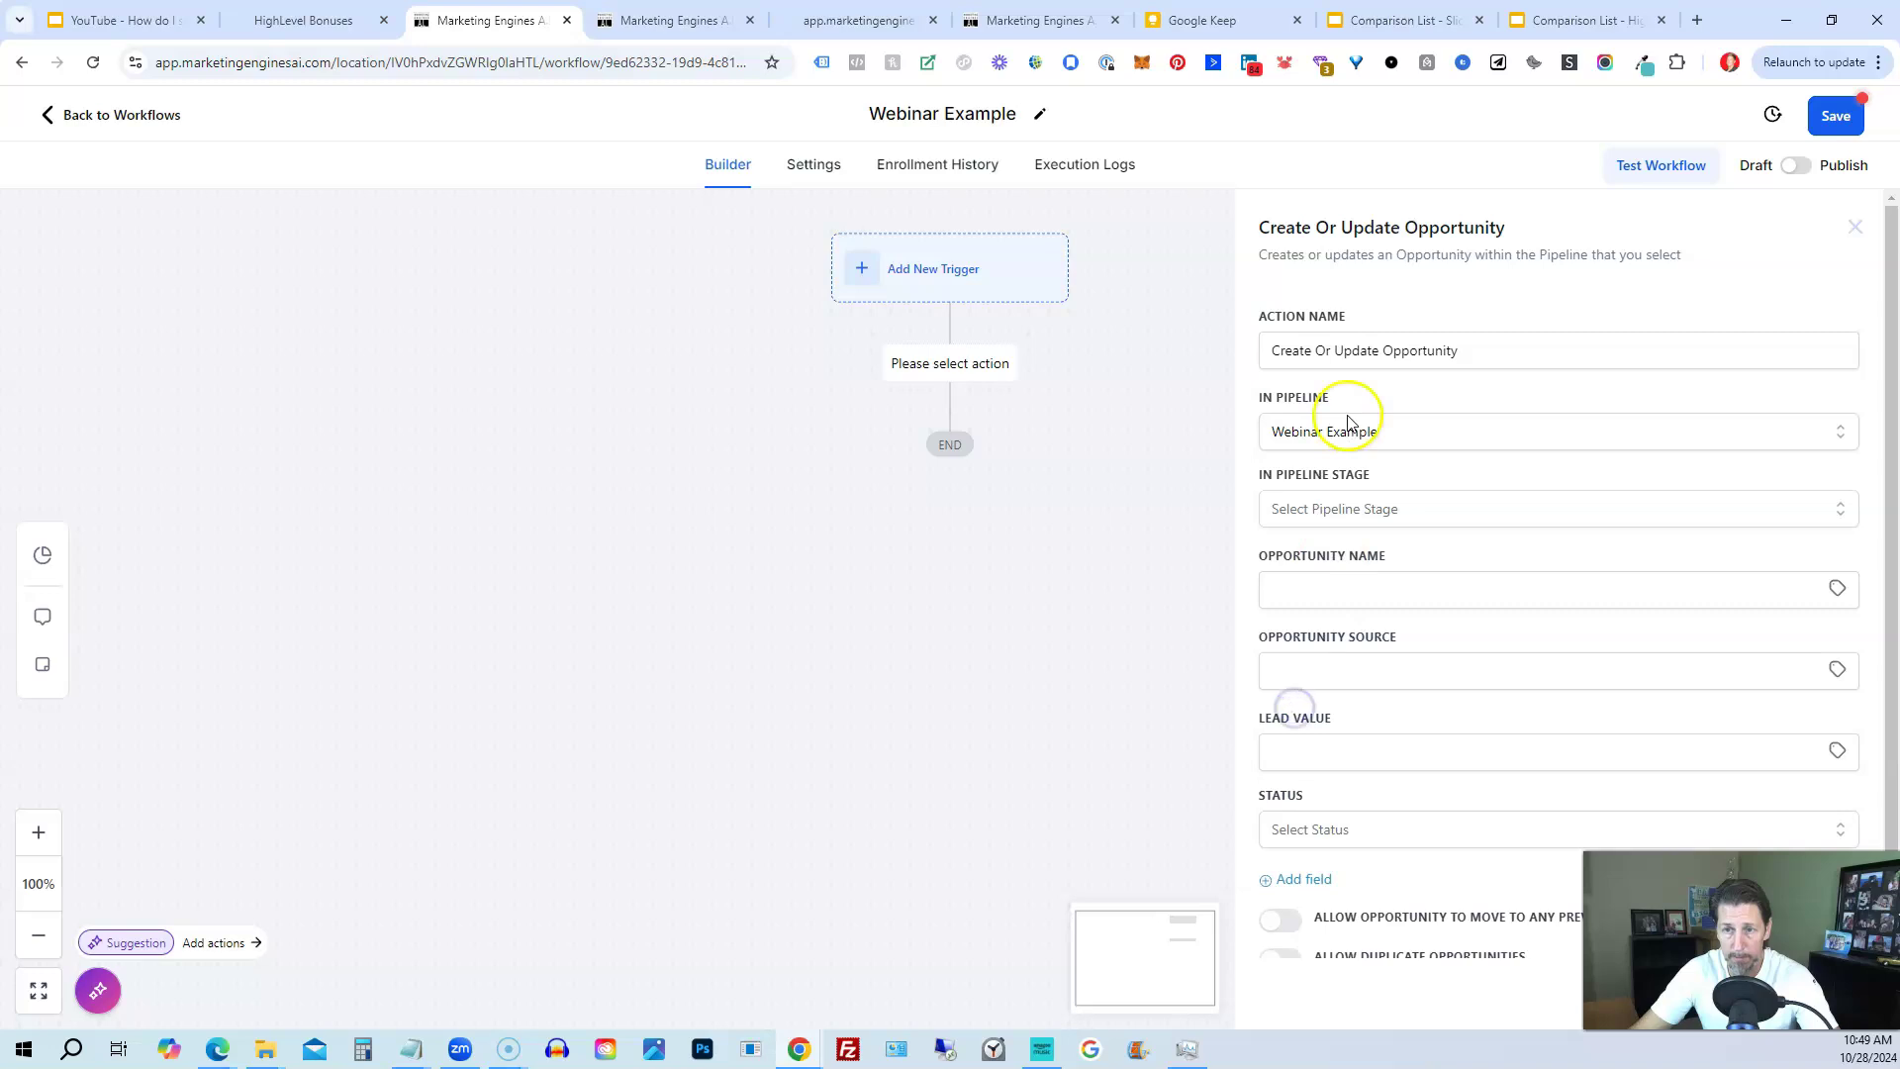
left_click(1331, 513)
left_click(1293, 602)
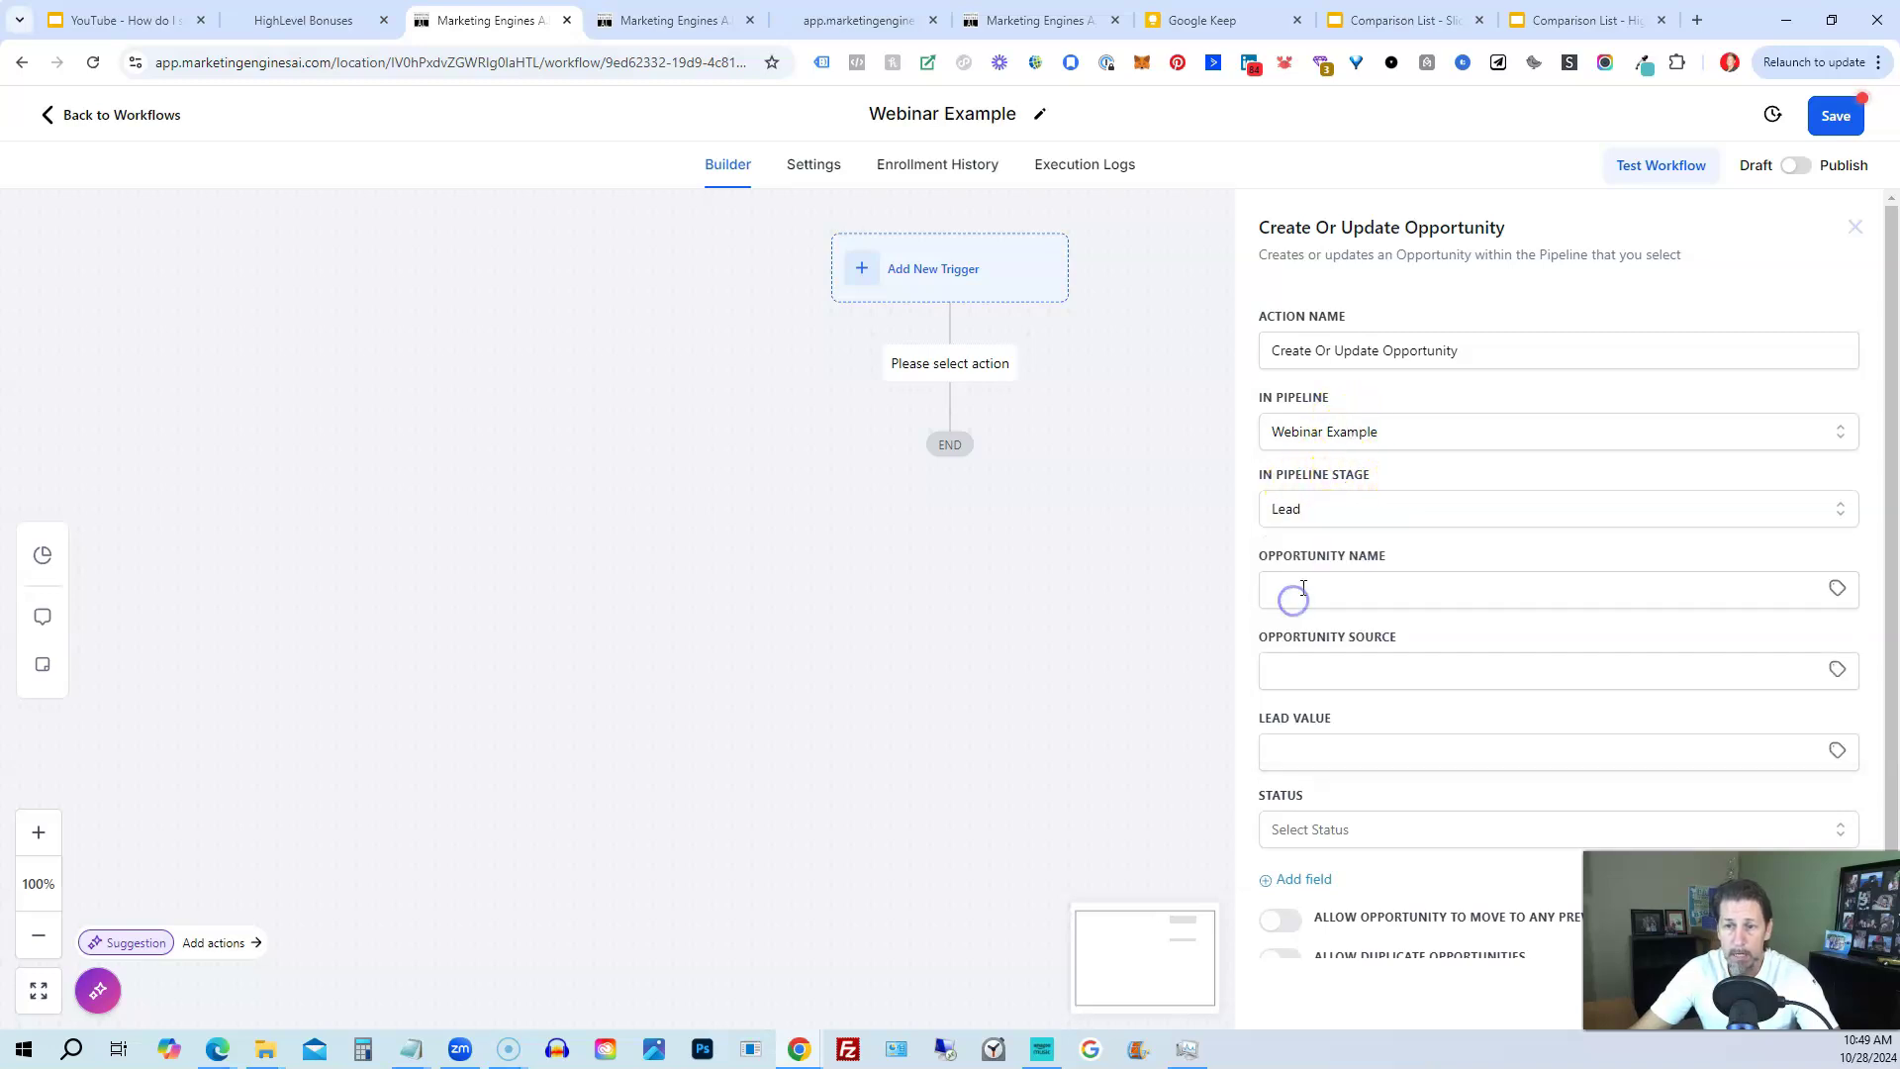
left_click(1357, 511)
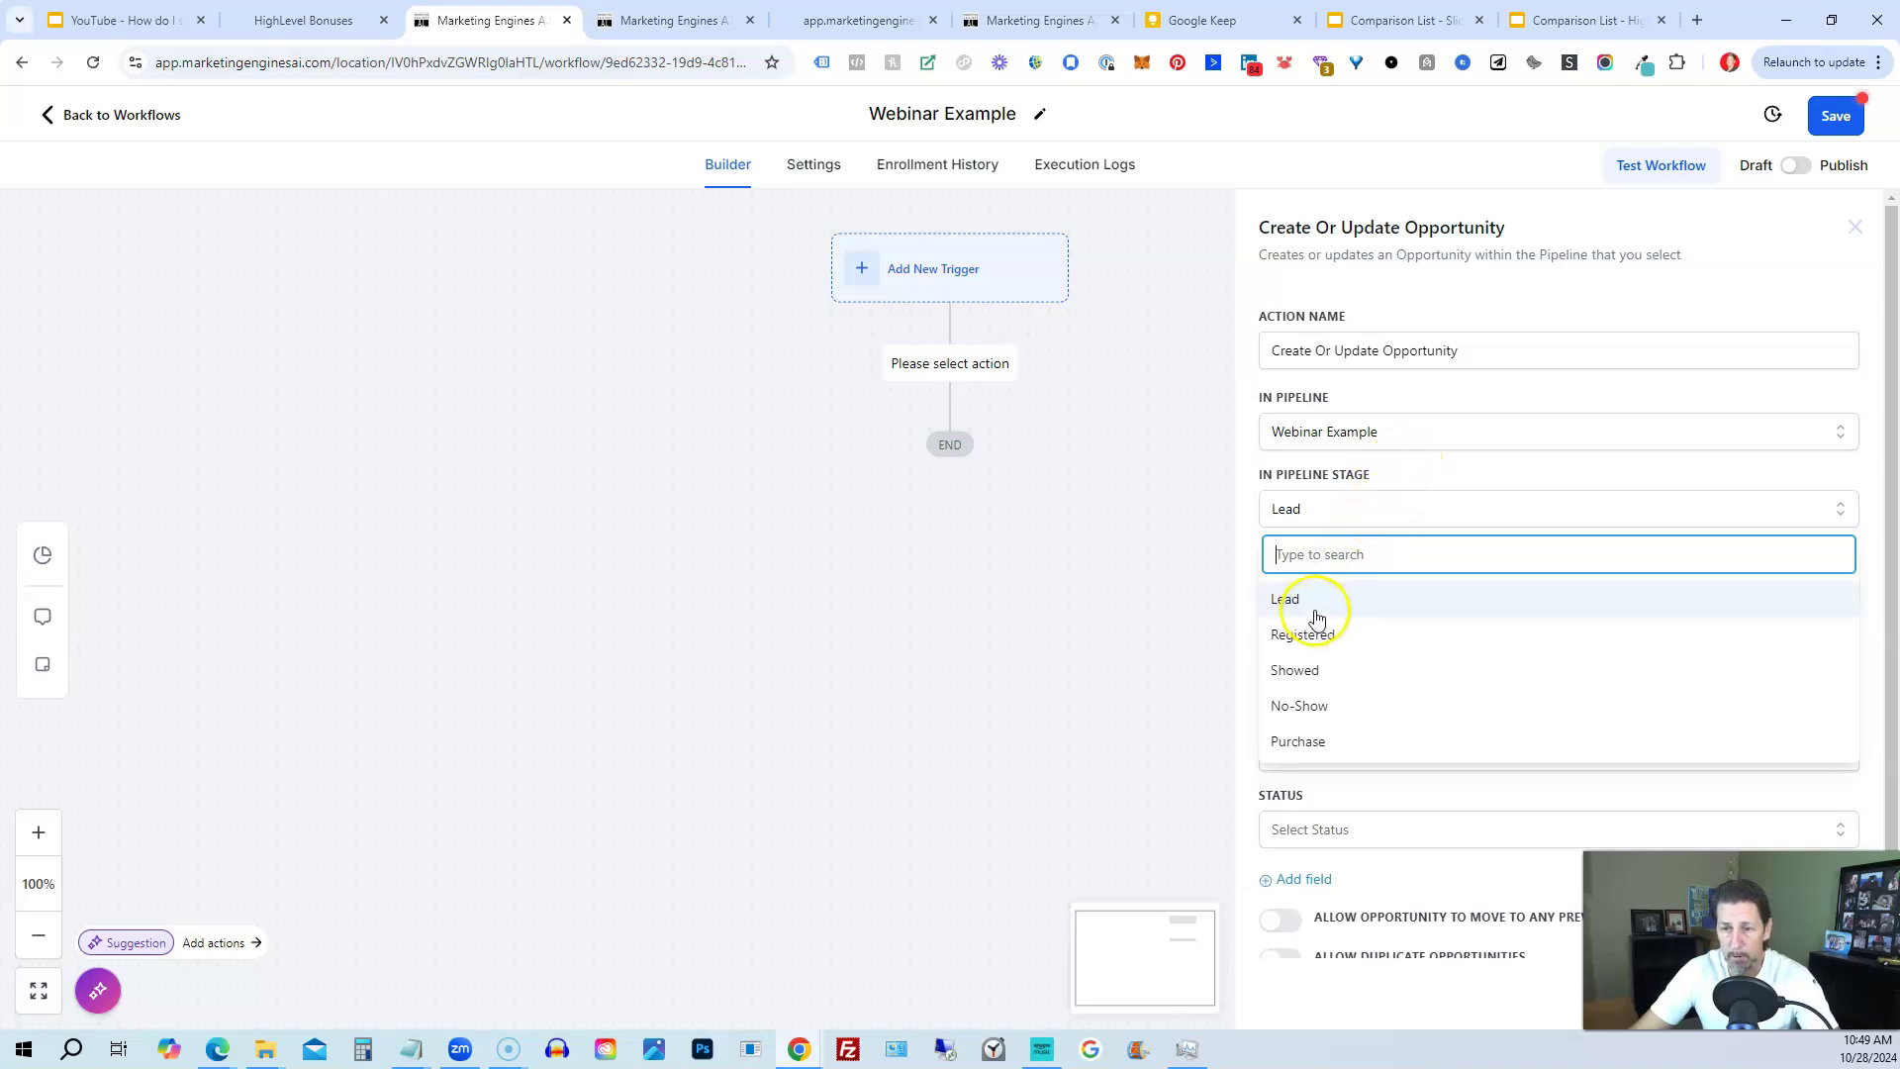
left_click(1310, 600)
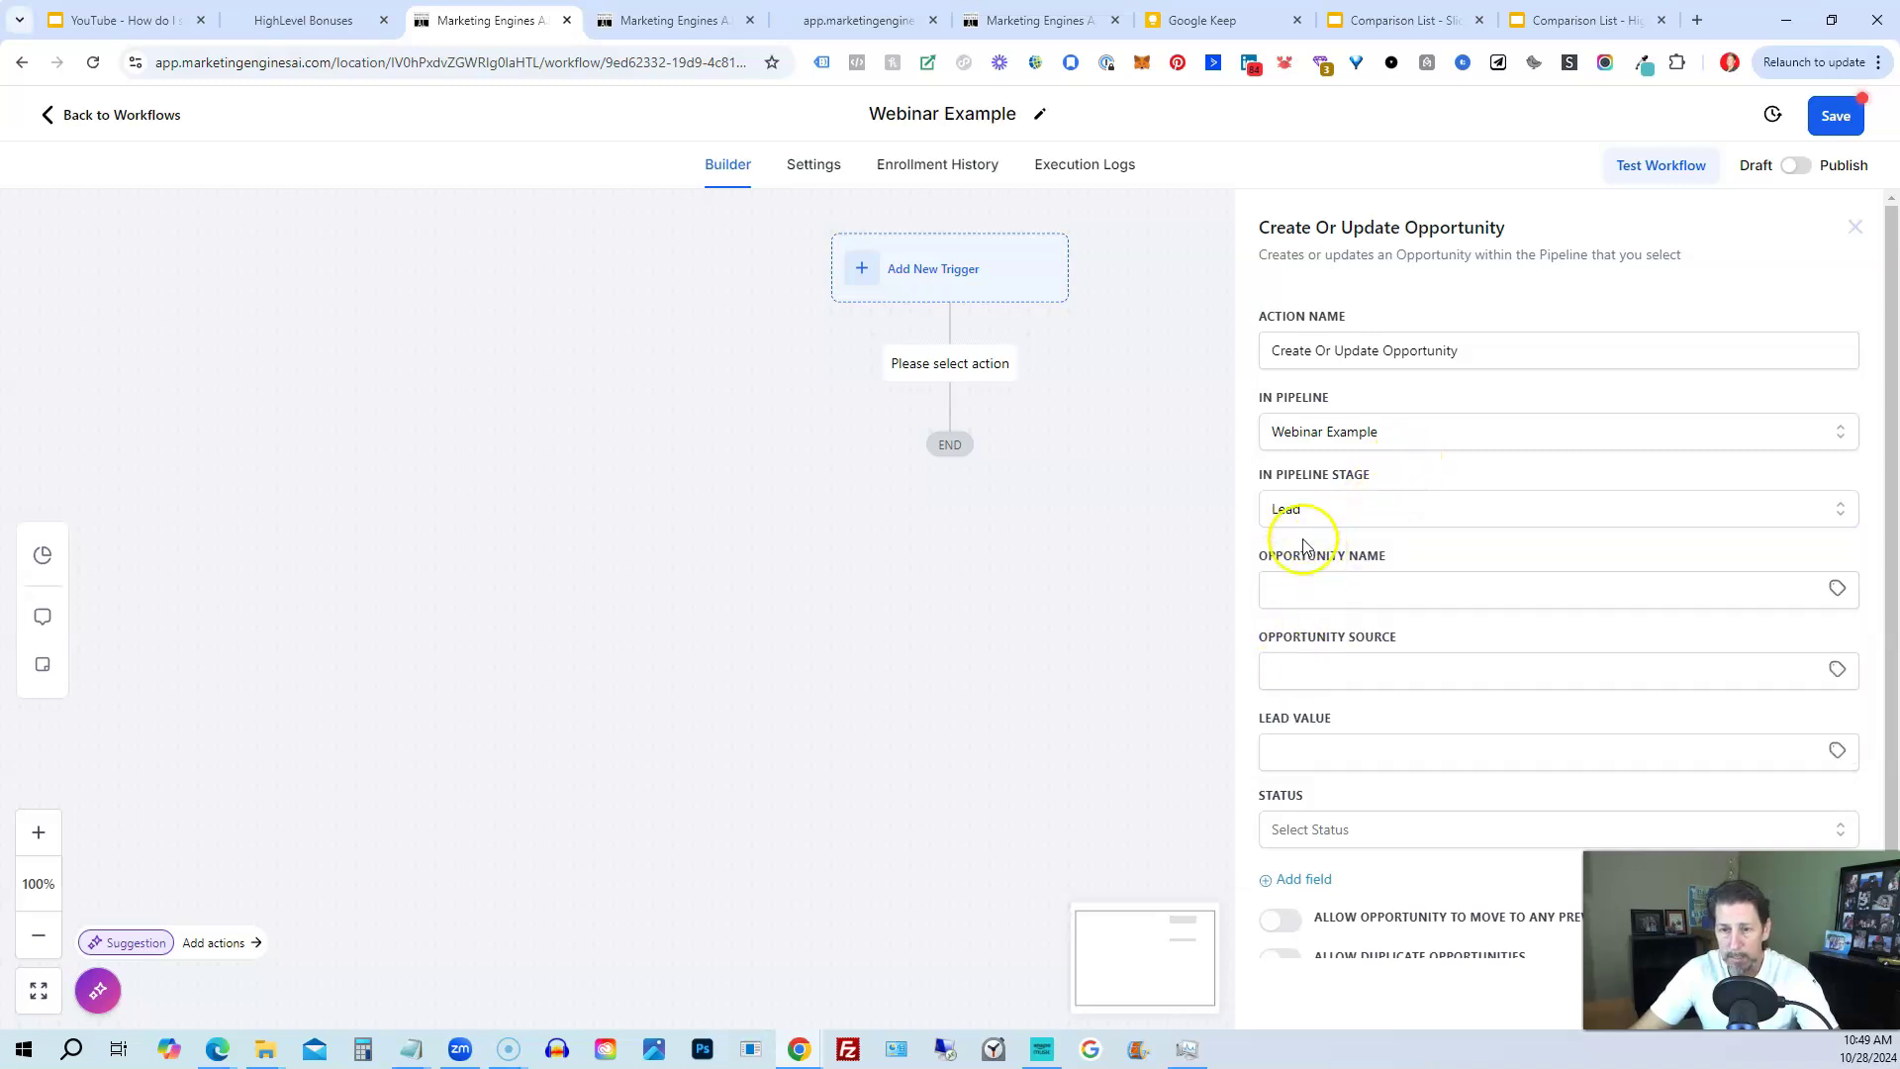
Name the opportunity with contact name and email, source attribution URL, status open, and save.
left_click(1316, 589)
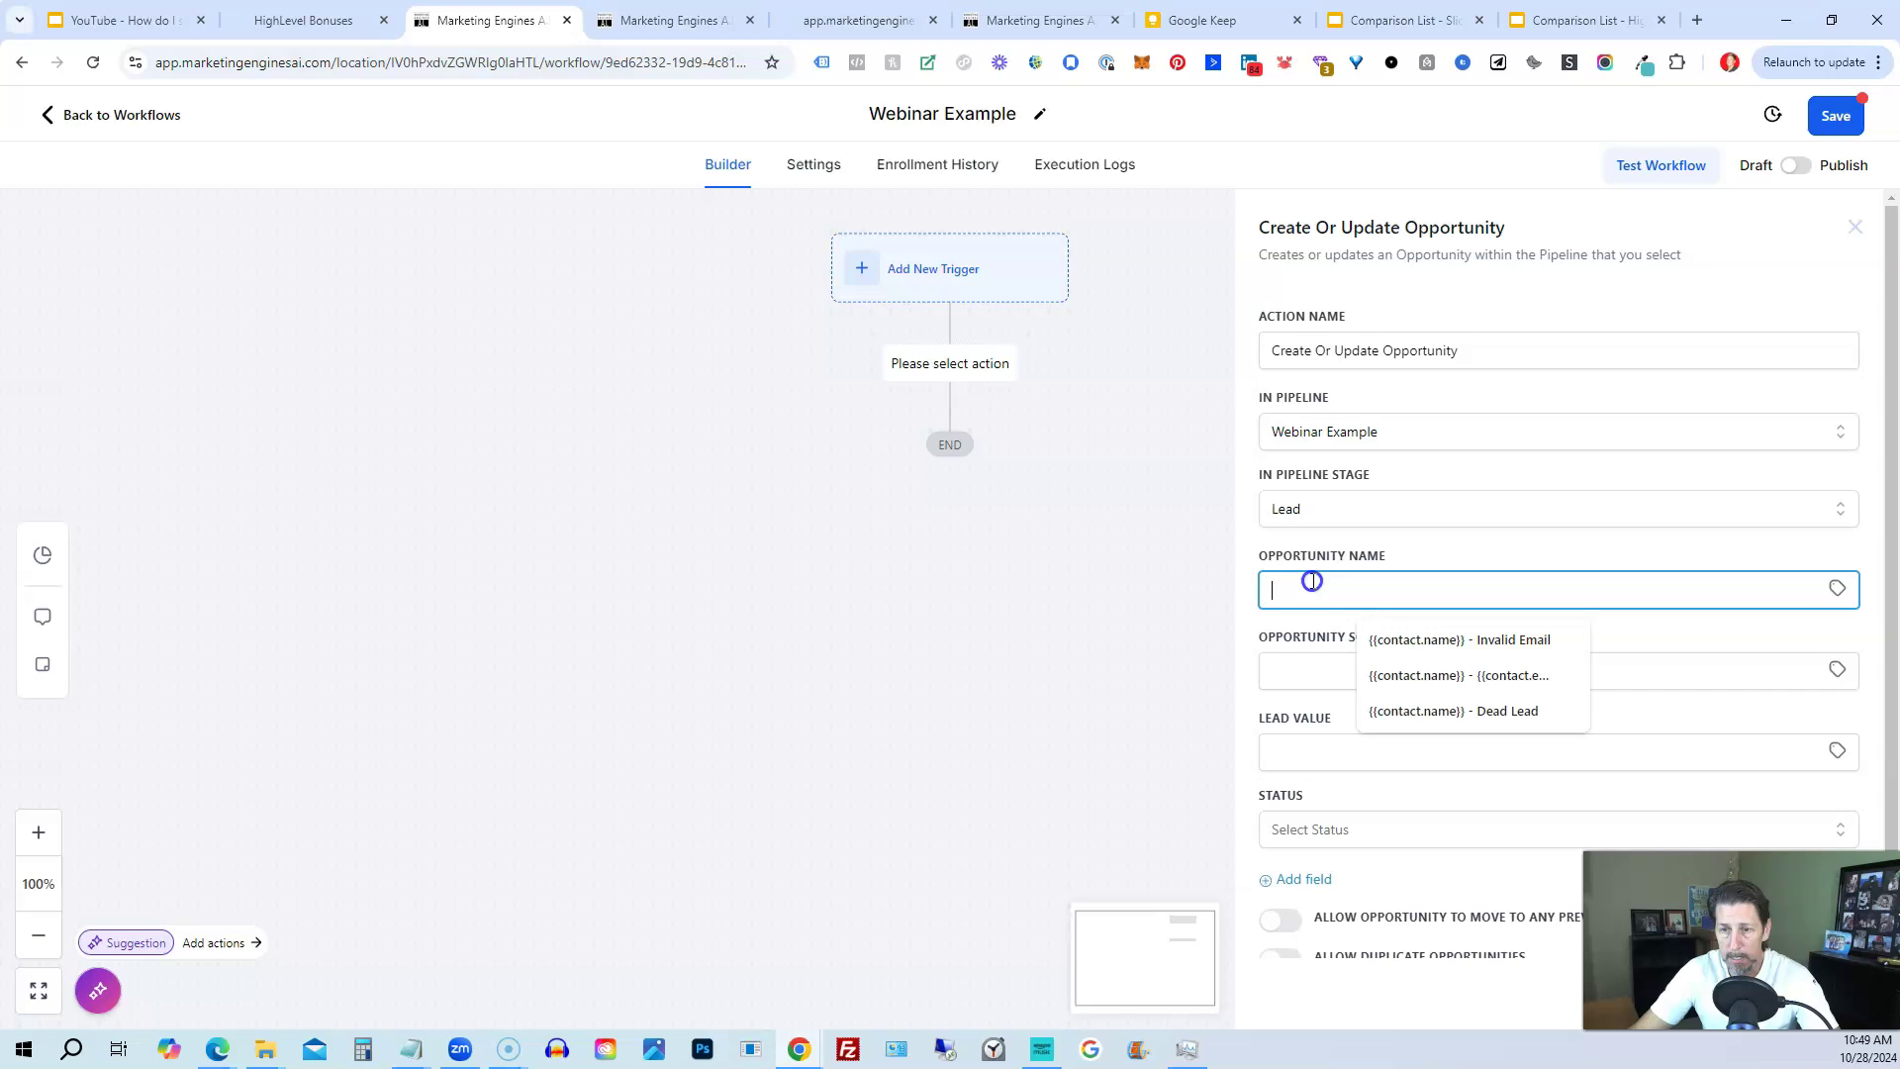
left_click(1423, 672)
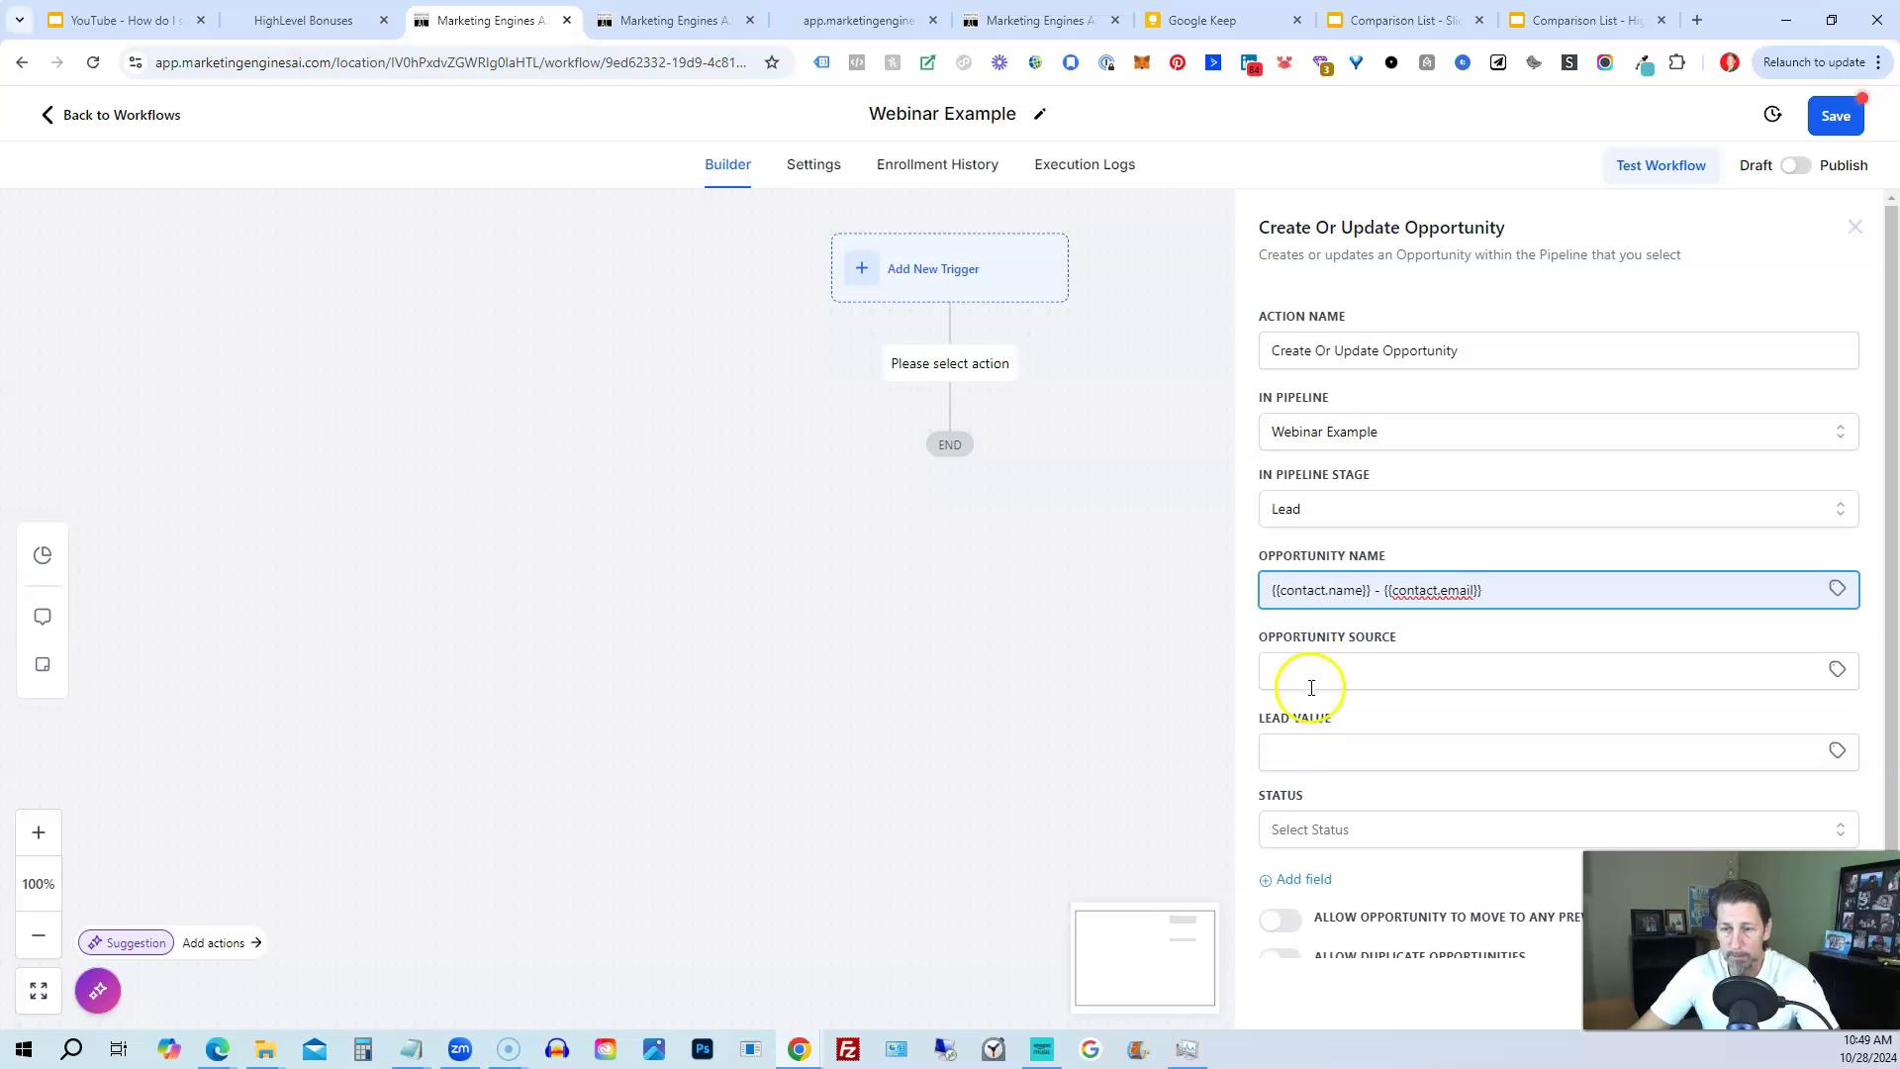
left_click(1722, 678)
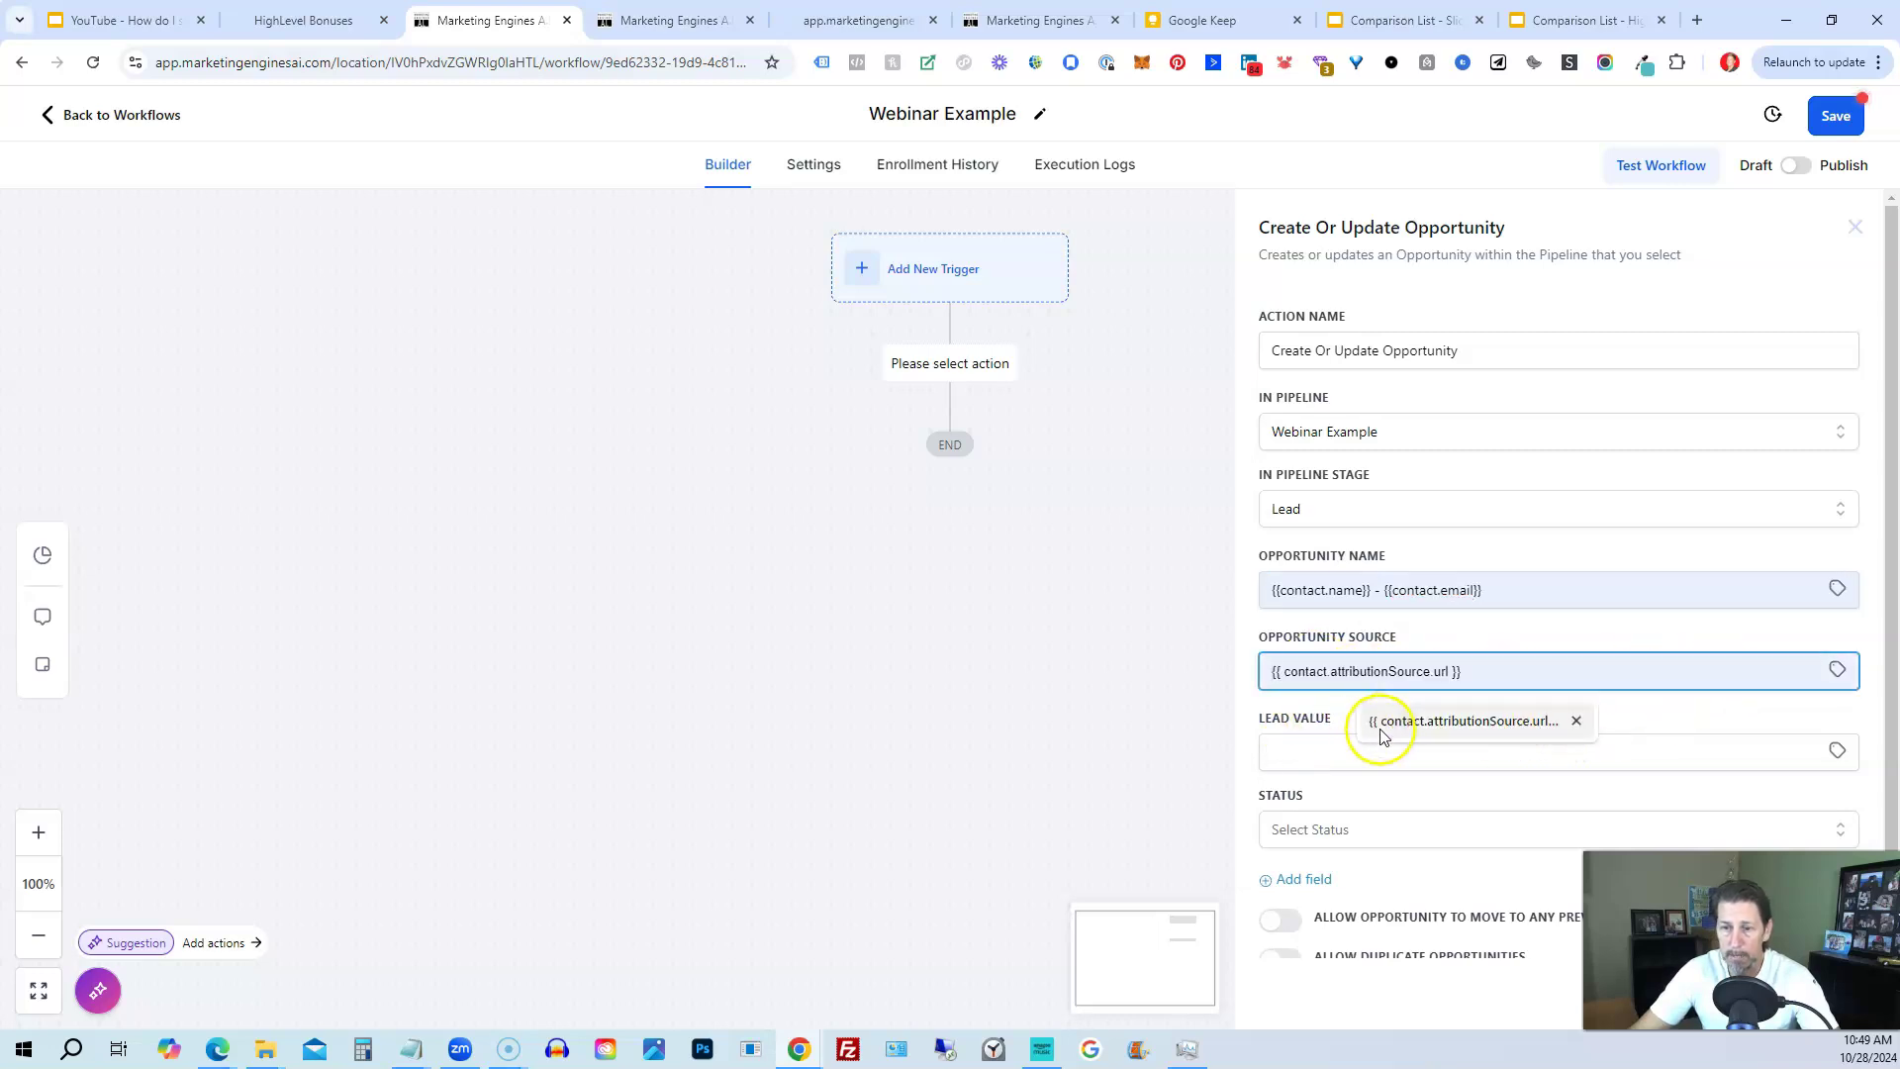
left_click(1837, 669)
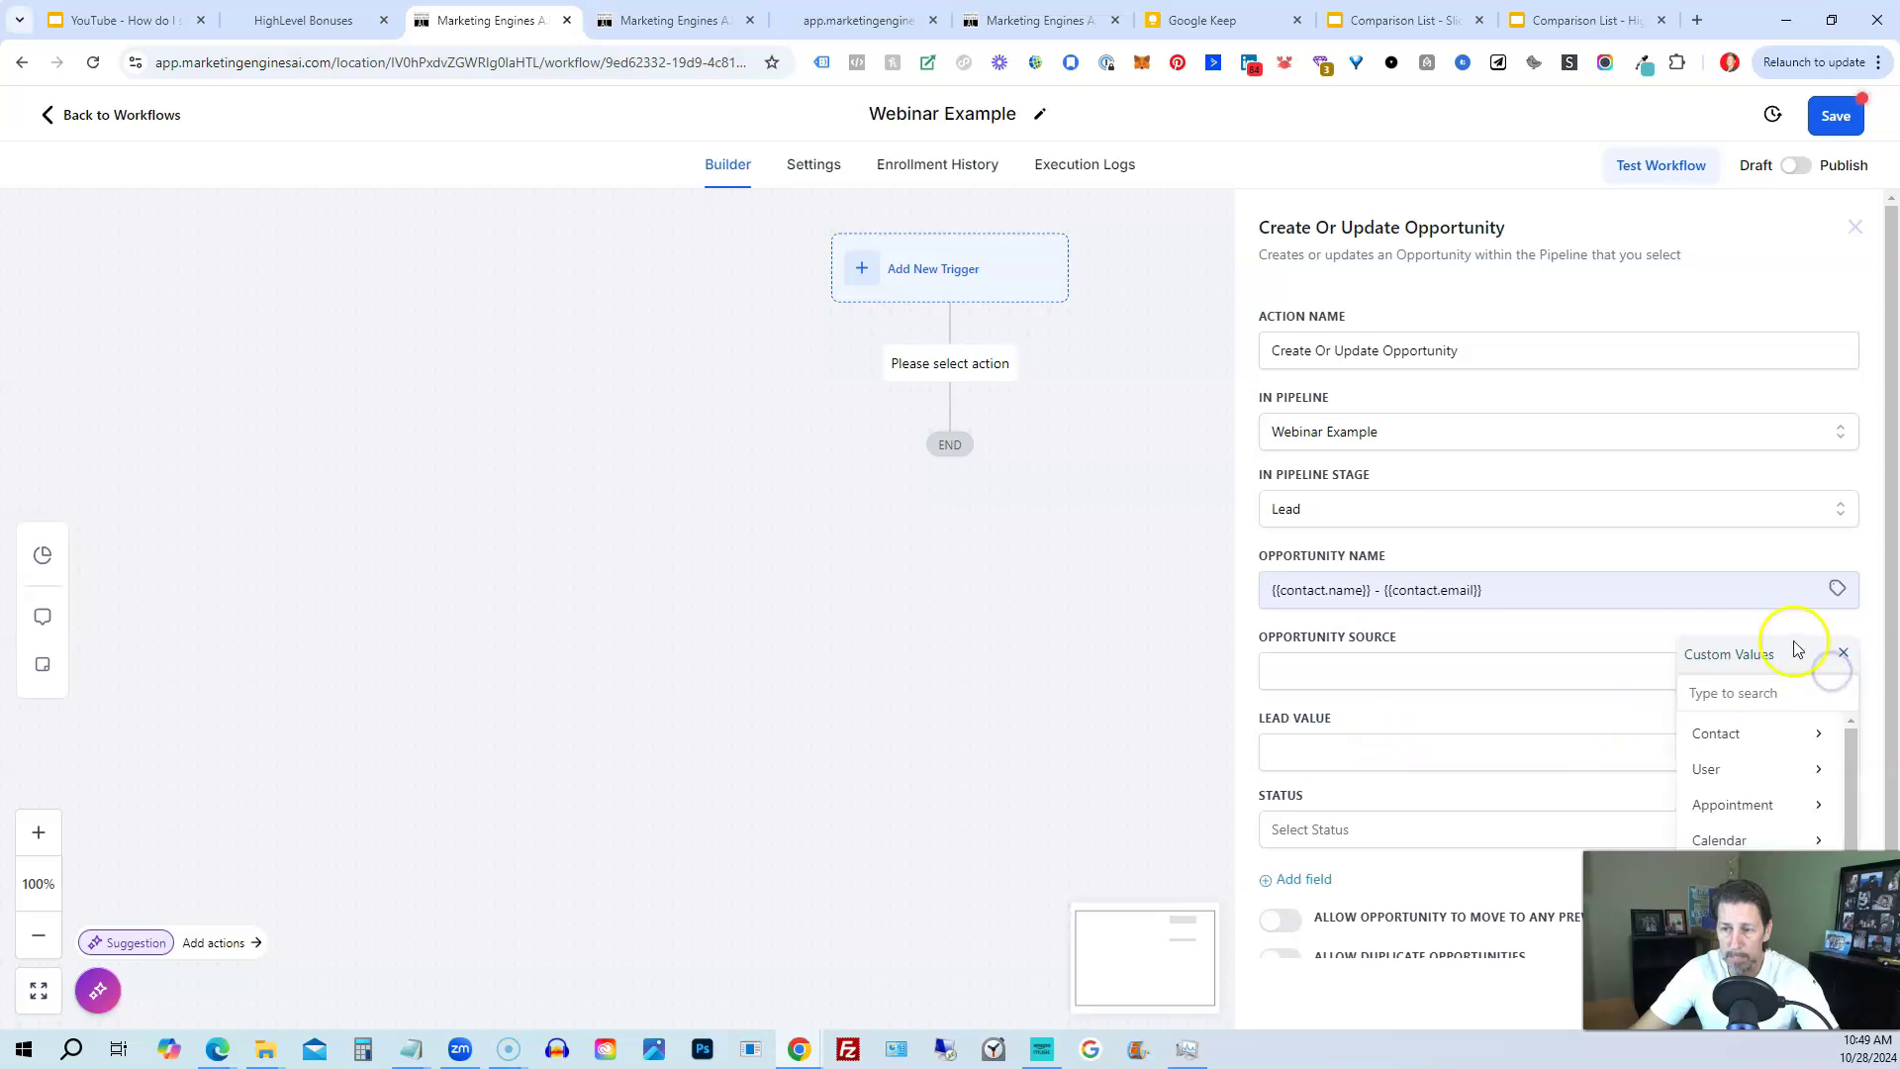
scroll(1753, 734, "down", 2)
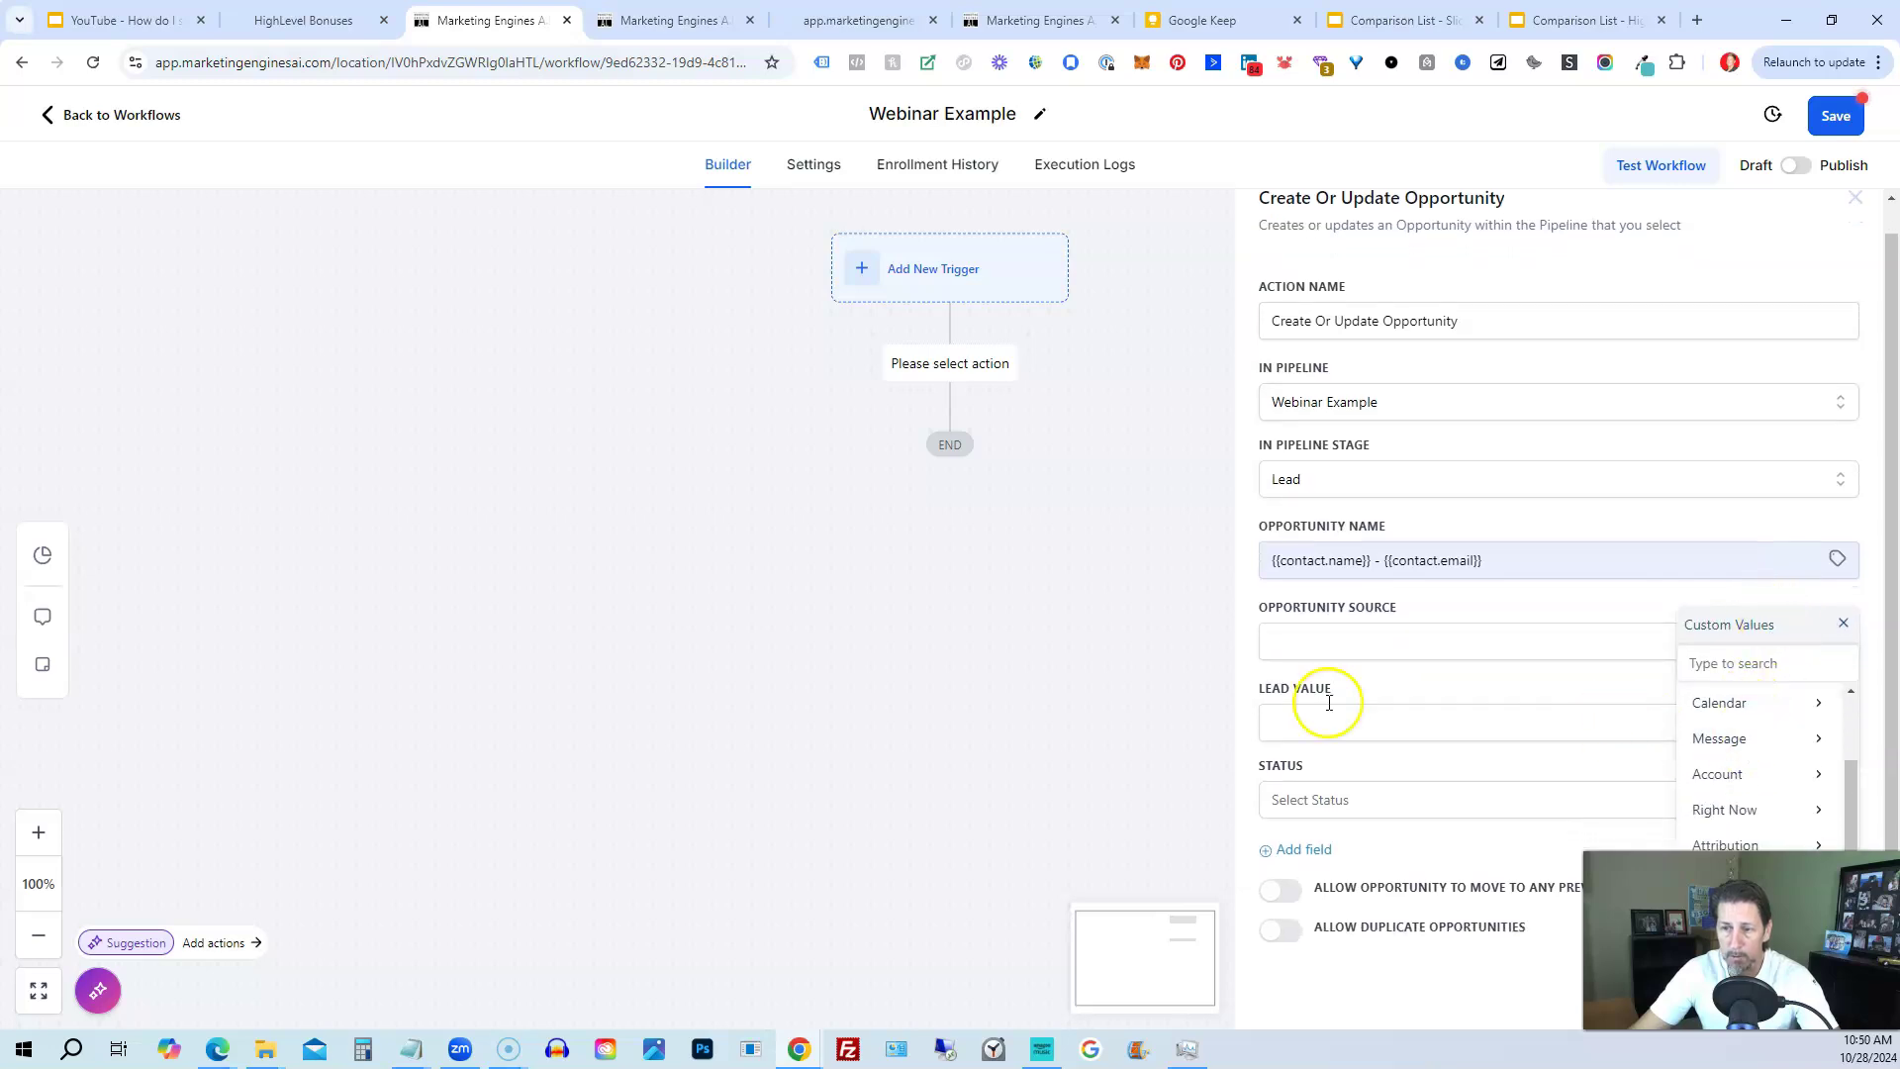
left_click(1426, 642)
left_click(1395, 687)
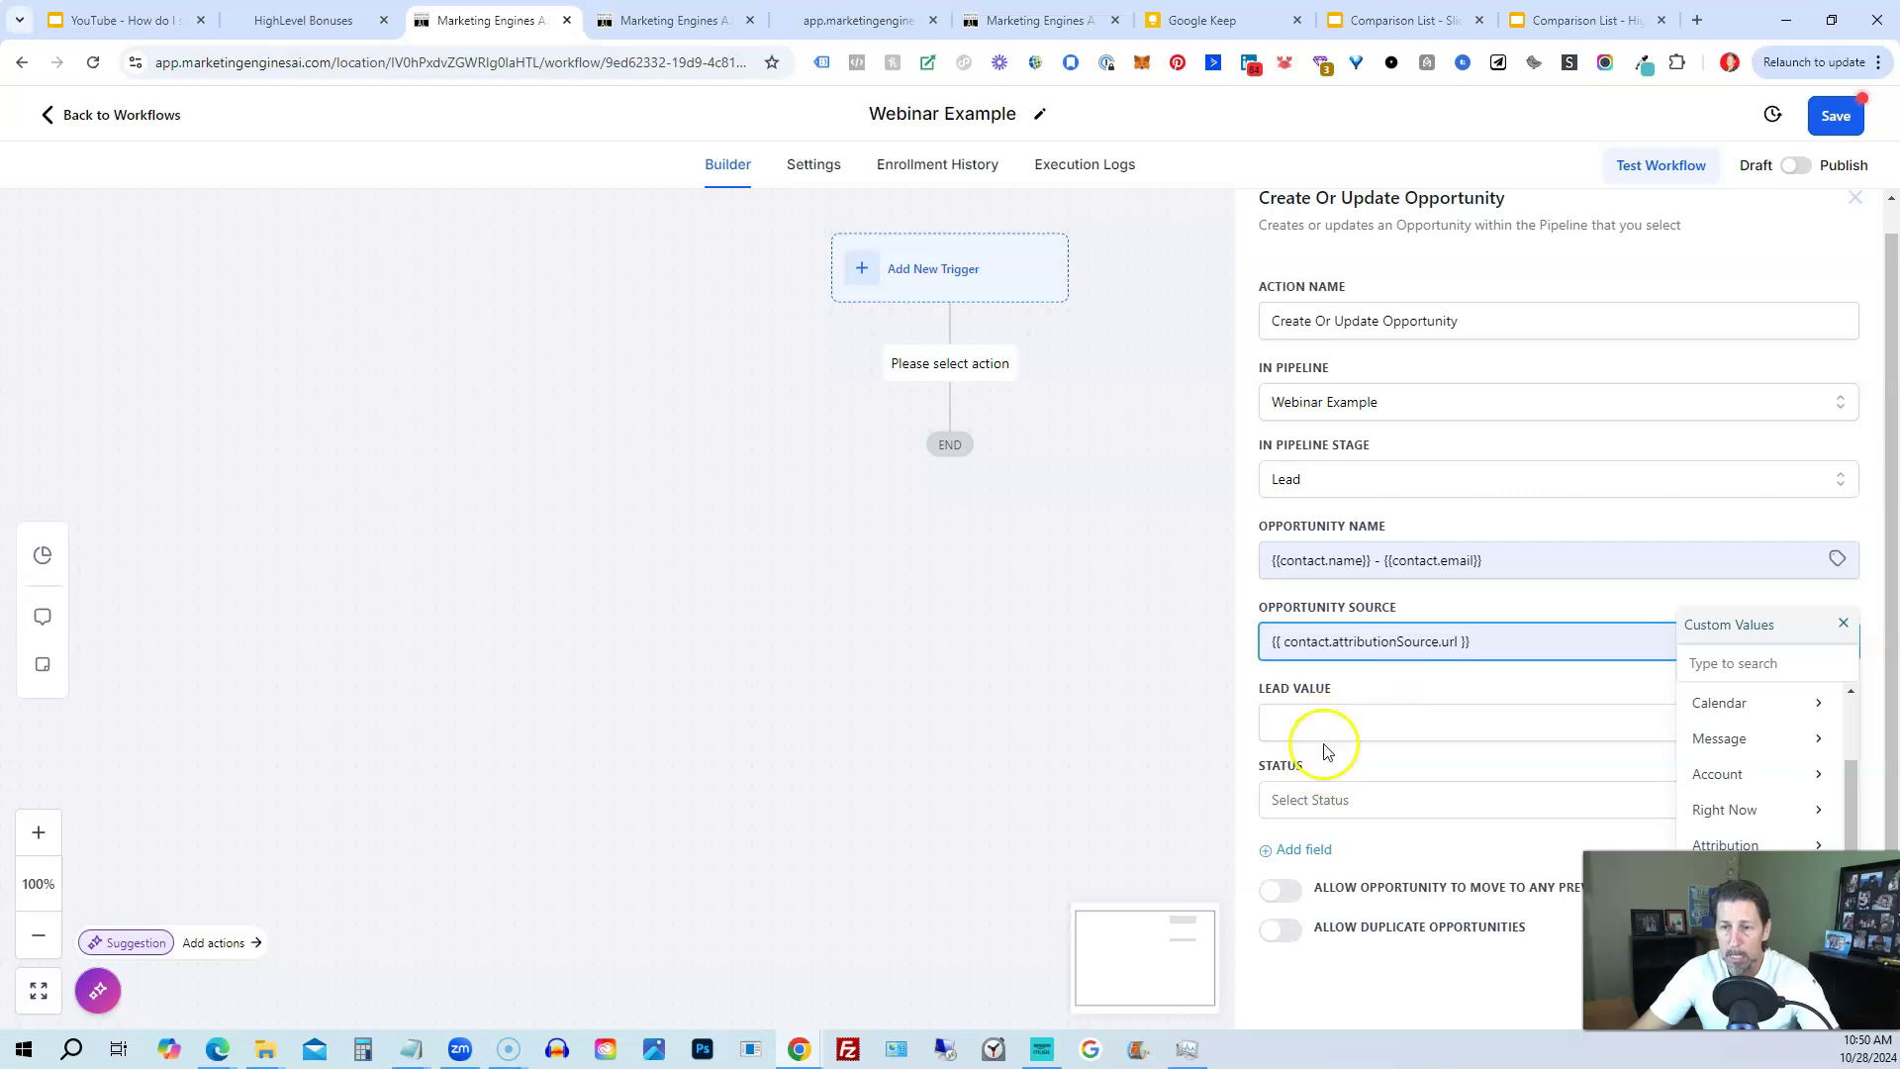
left_click(1297, 800)
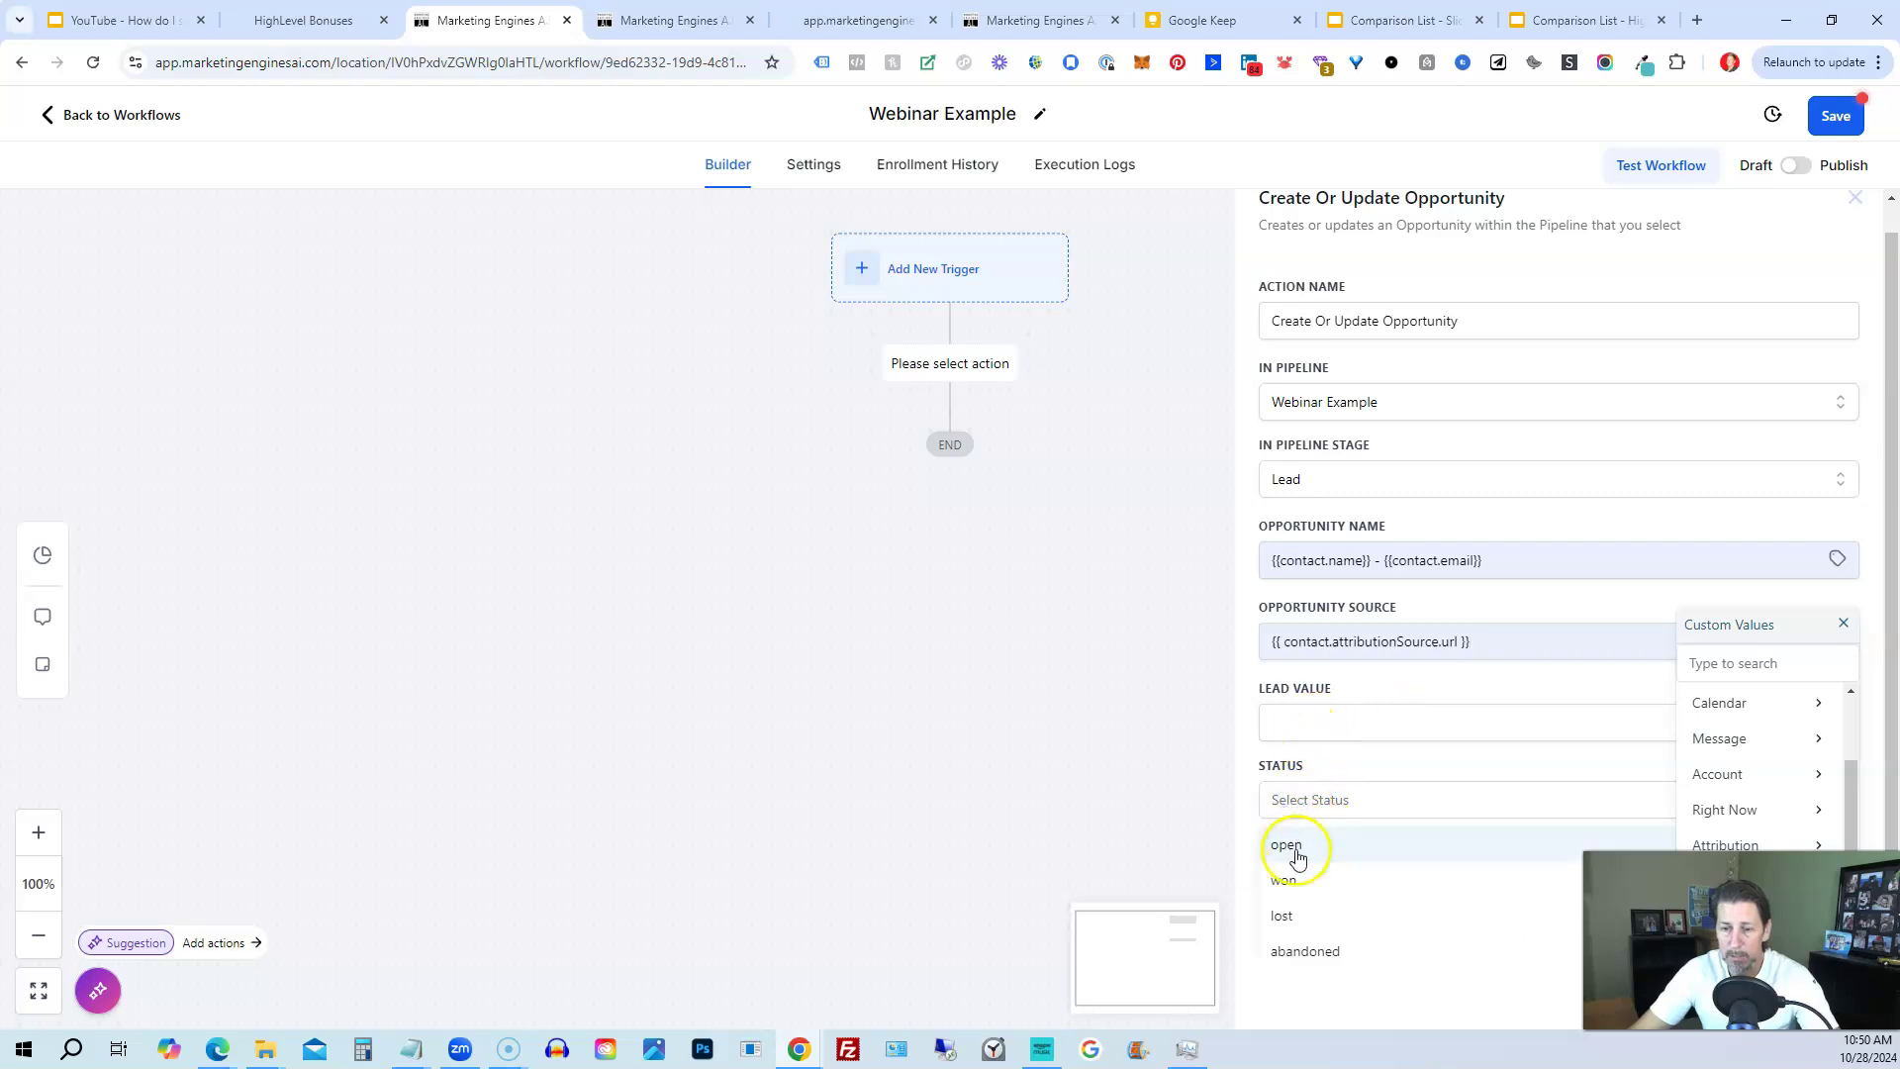
left_click(1288, 847)
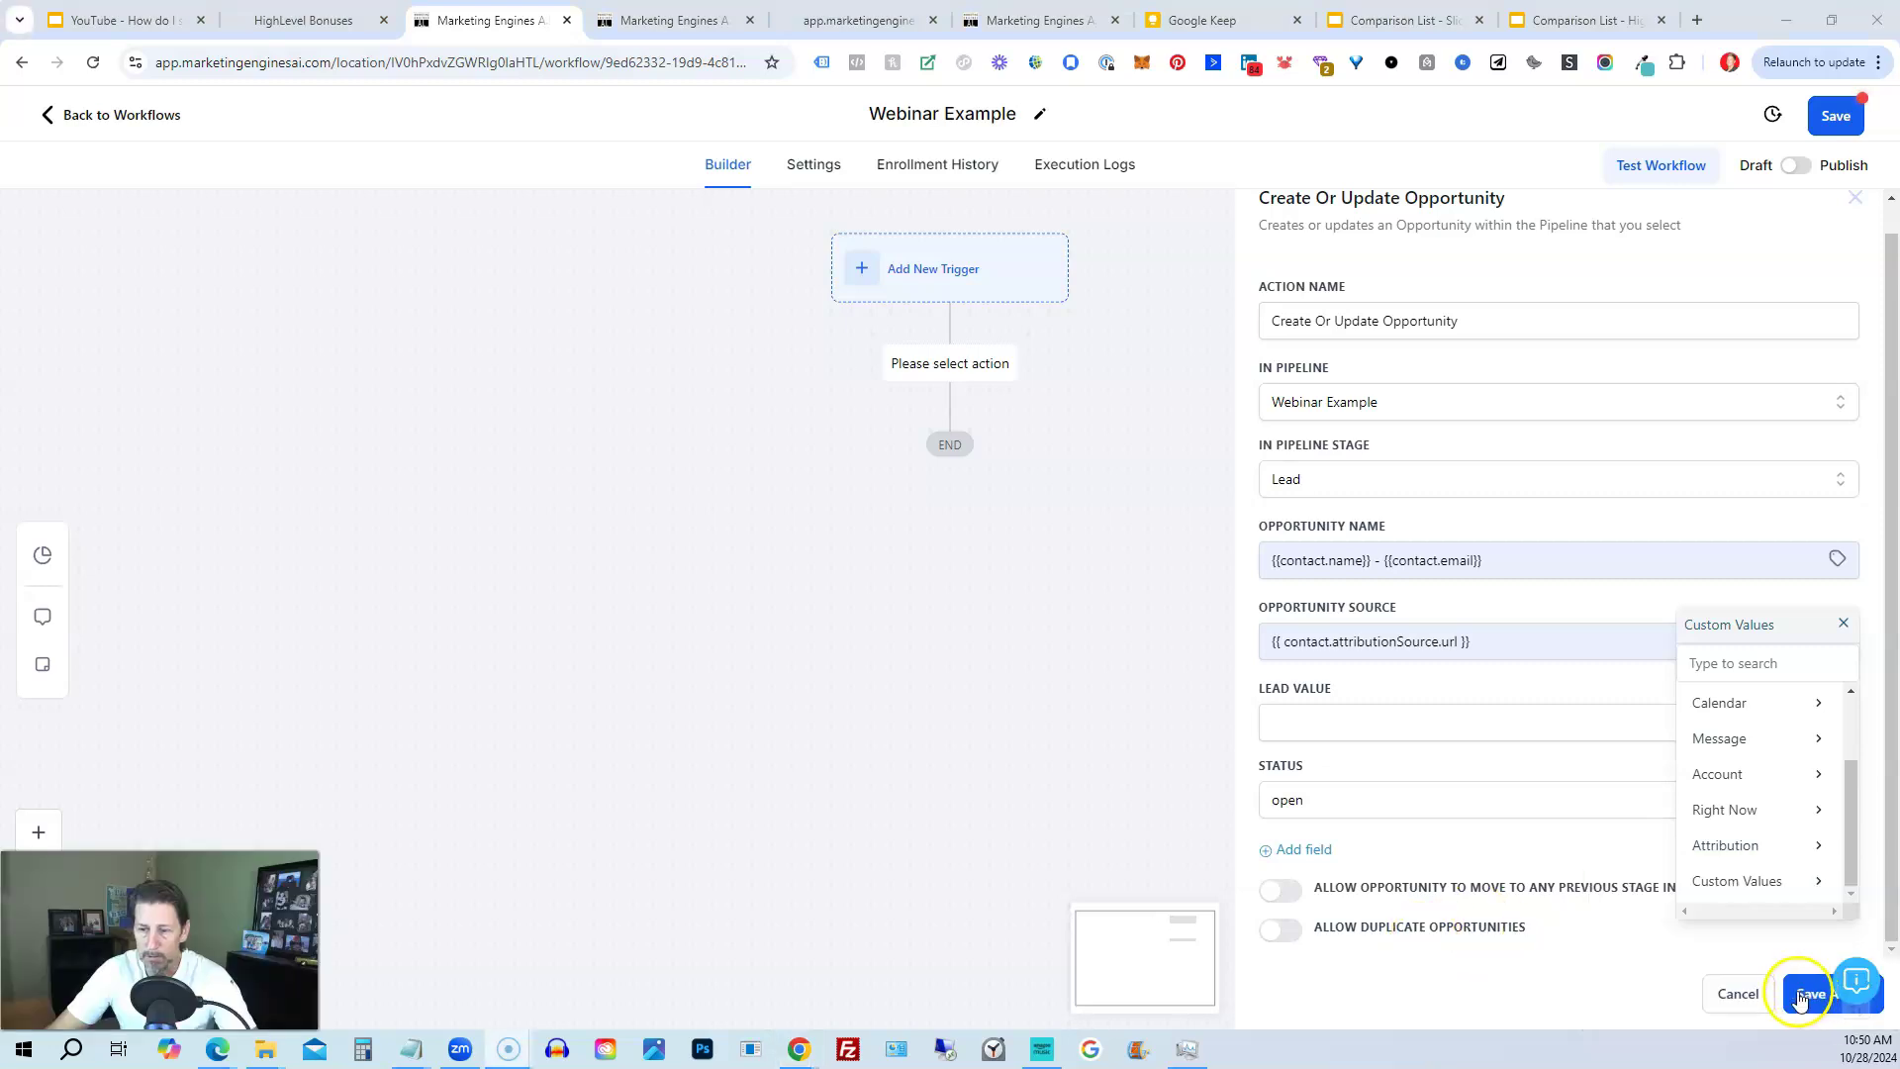
left_click(1800, 996)
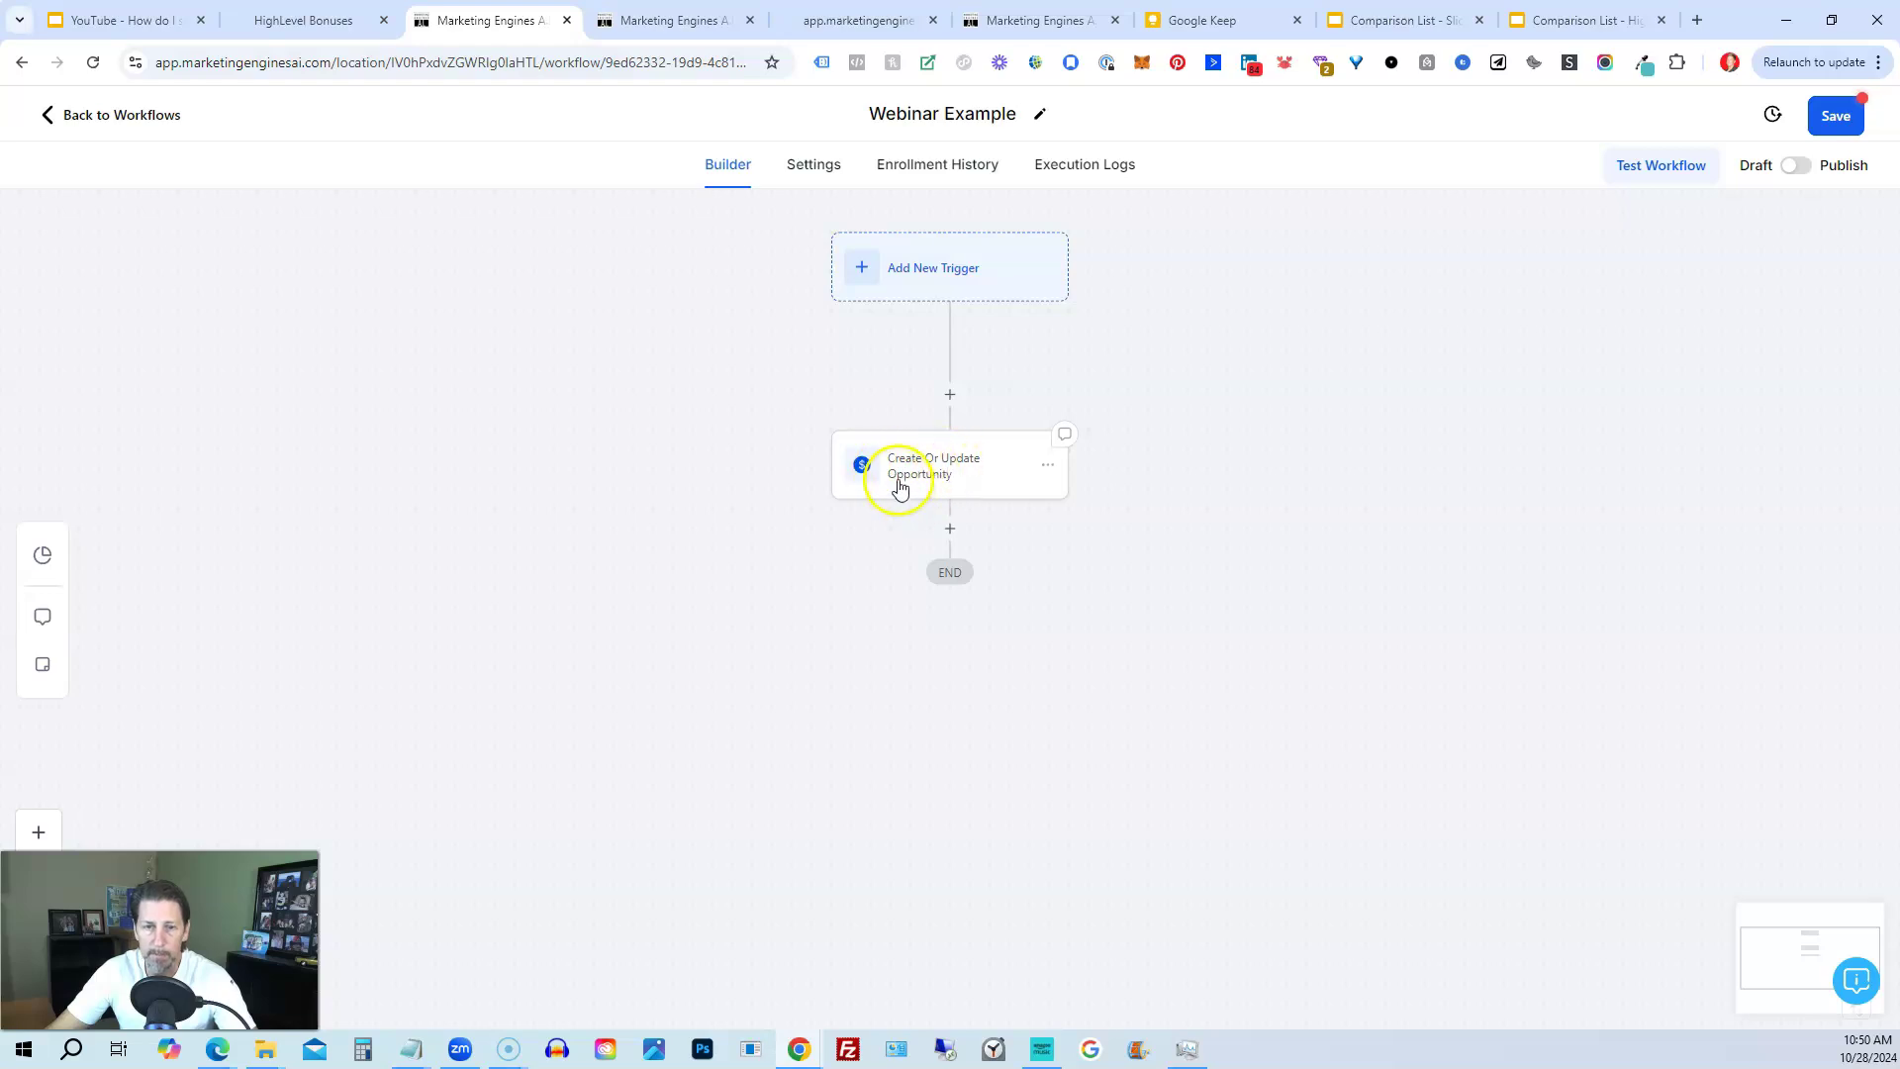
Rename the opportunity action 'Update Opportunity: Lead', save it, and save the workflow.
left_click(897, 488)
left_click_drag(1484, 351, 1259, 383)
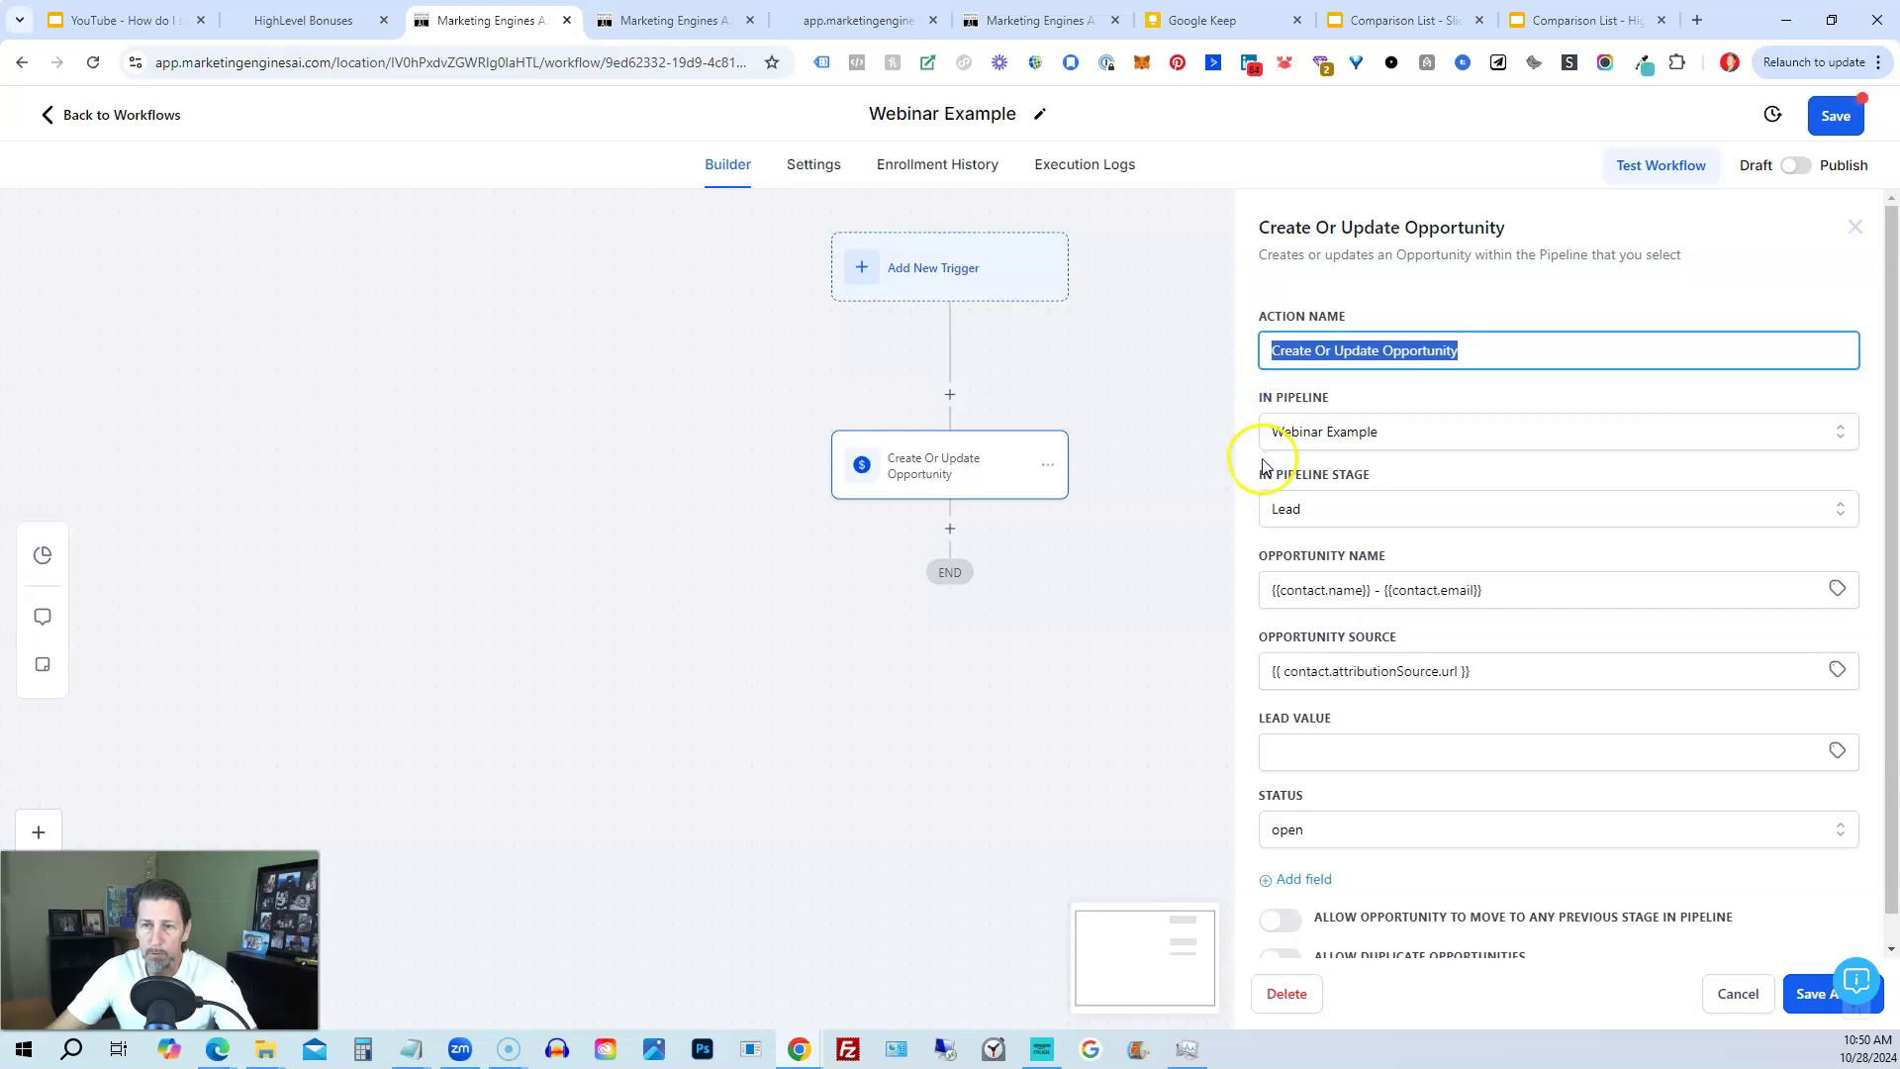
left_click(1326, 350)
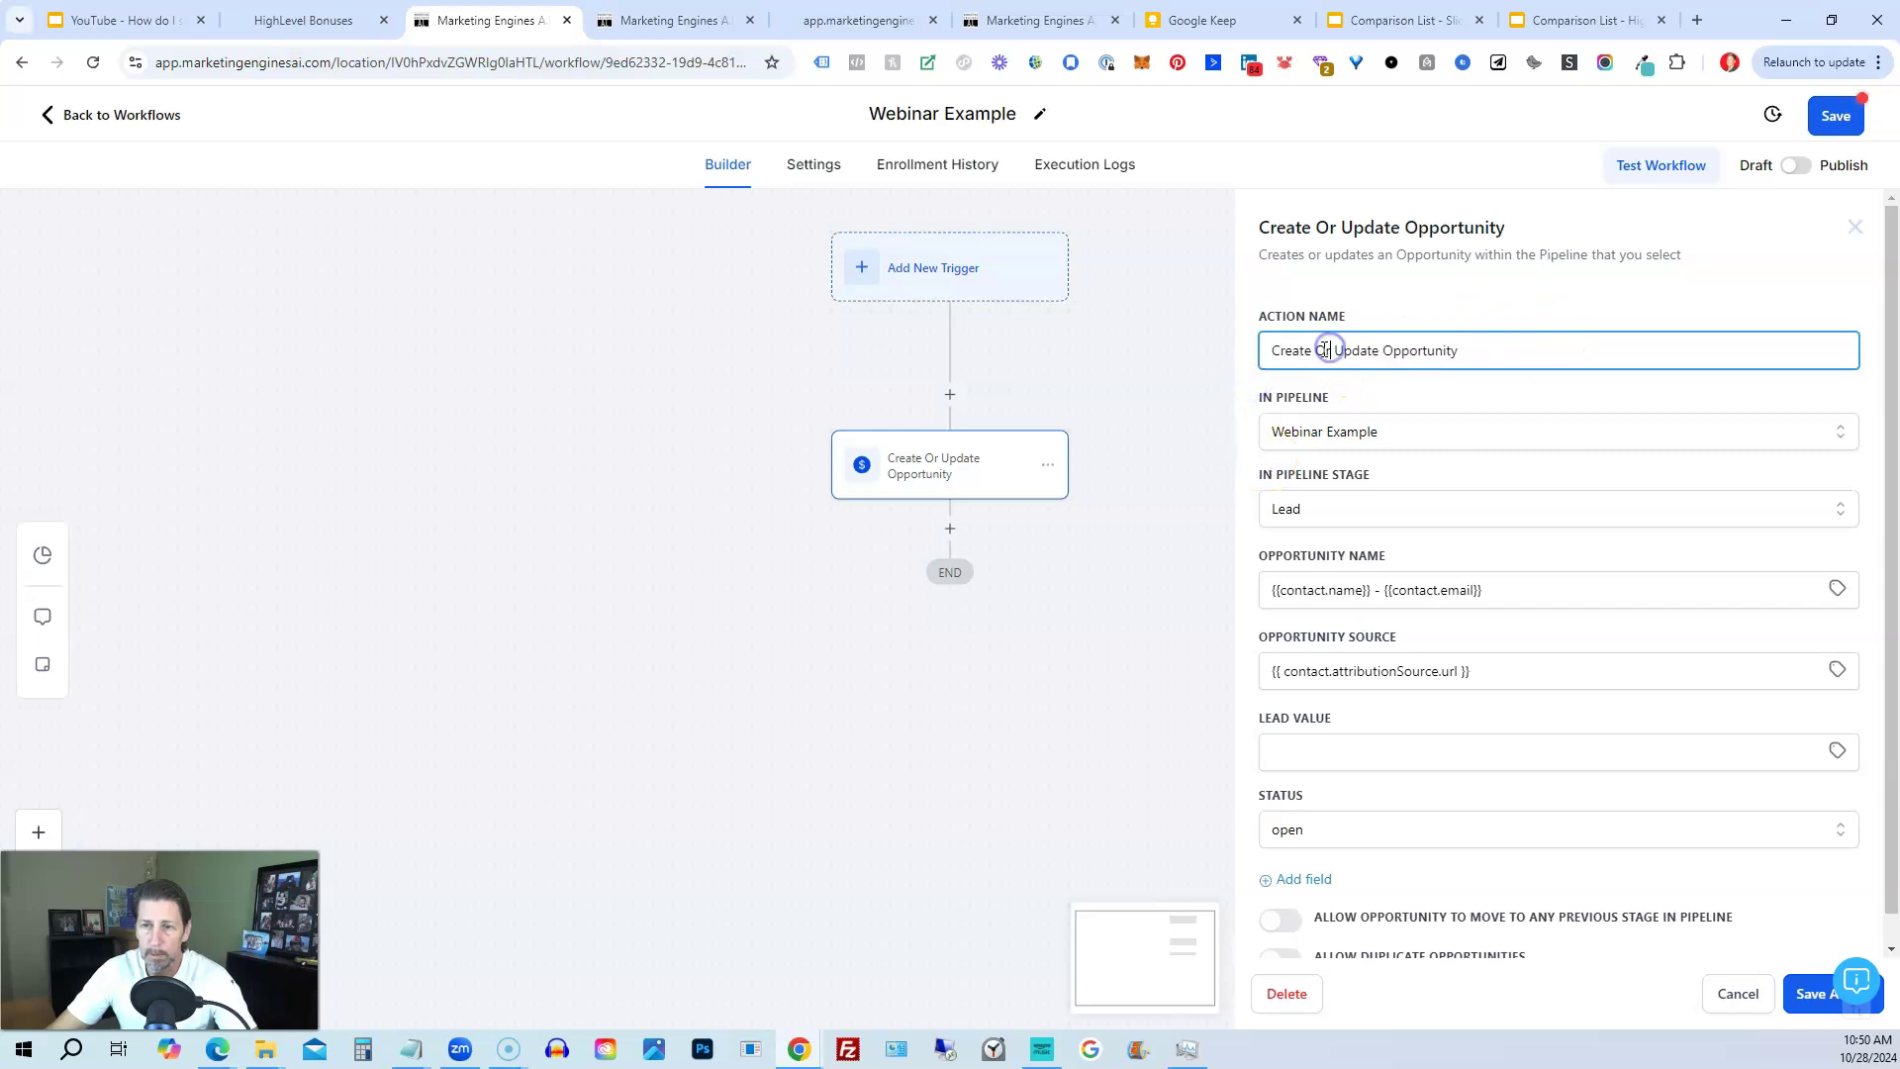
key("shift+Home")
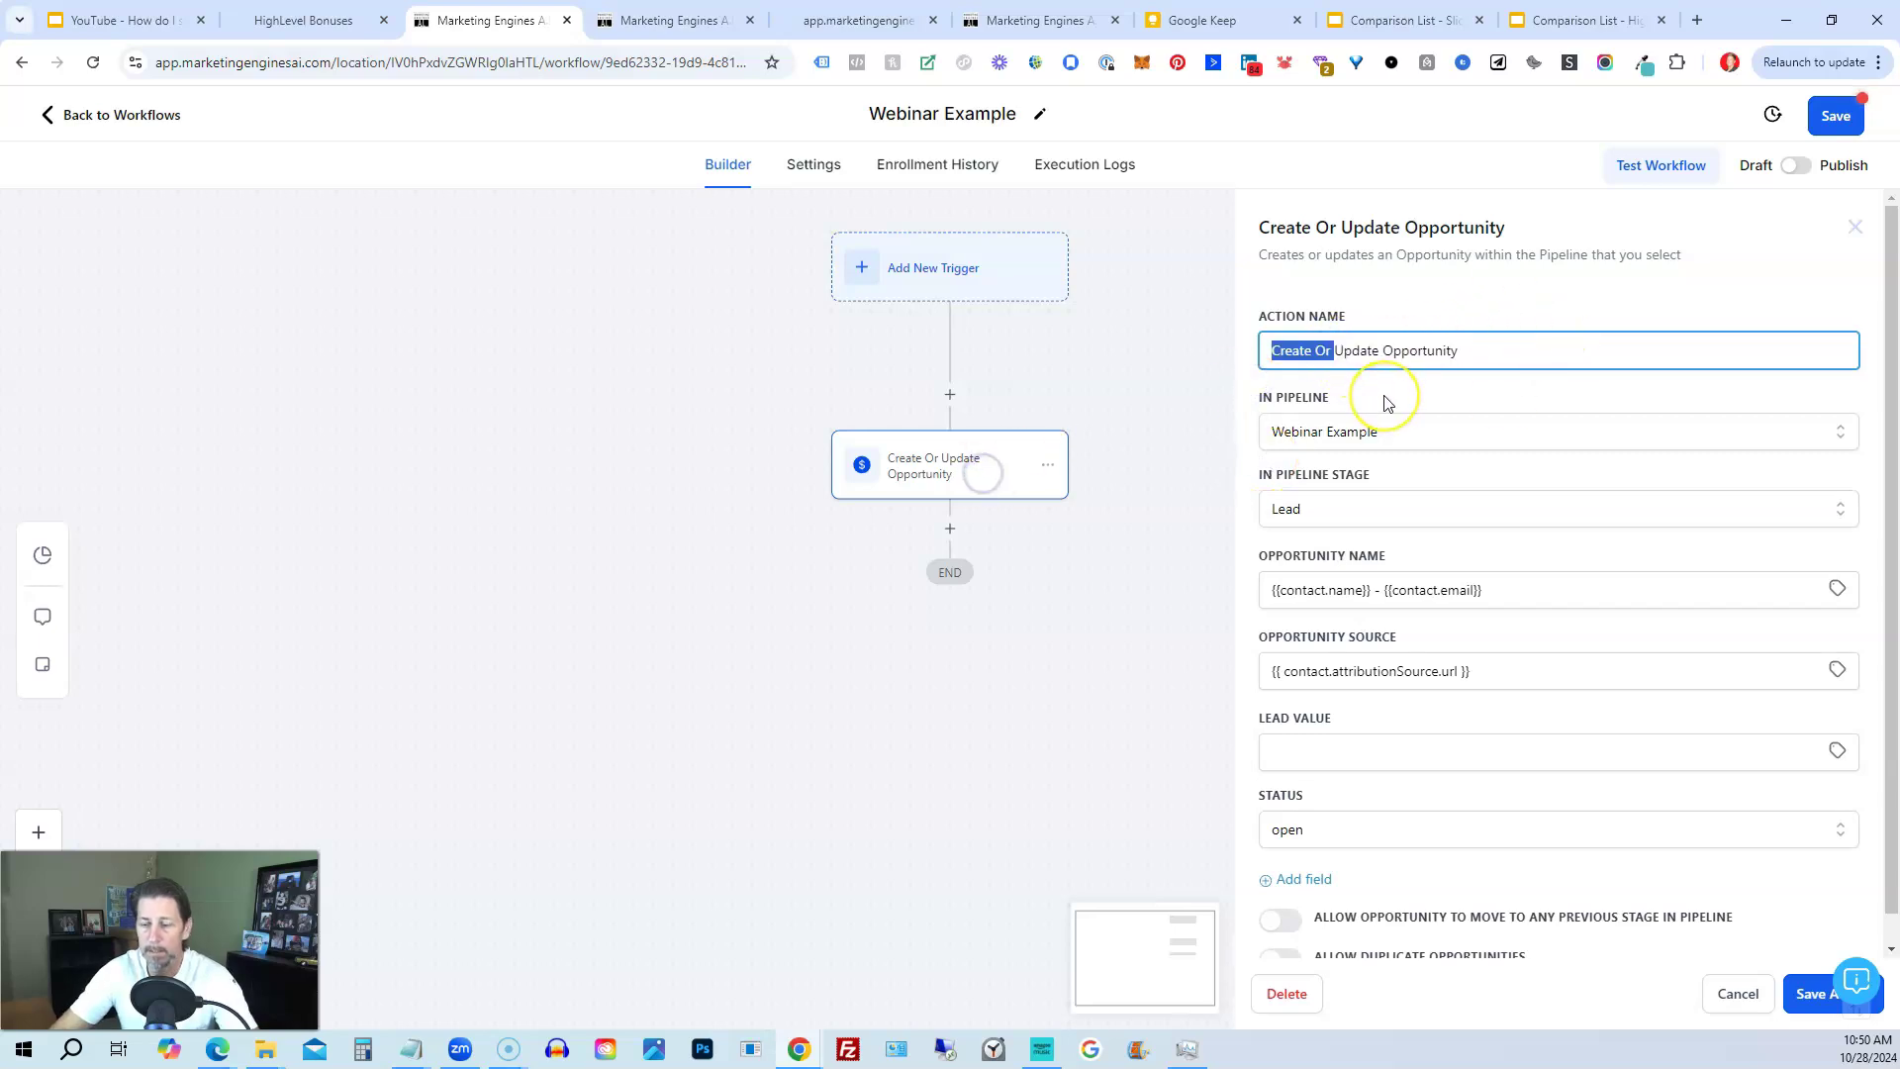
key("BackSpace")
left_click(1328, 352)
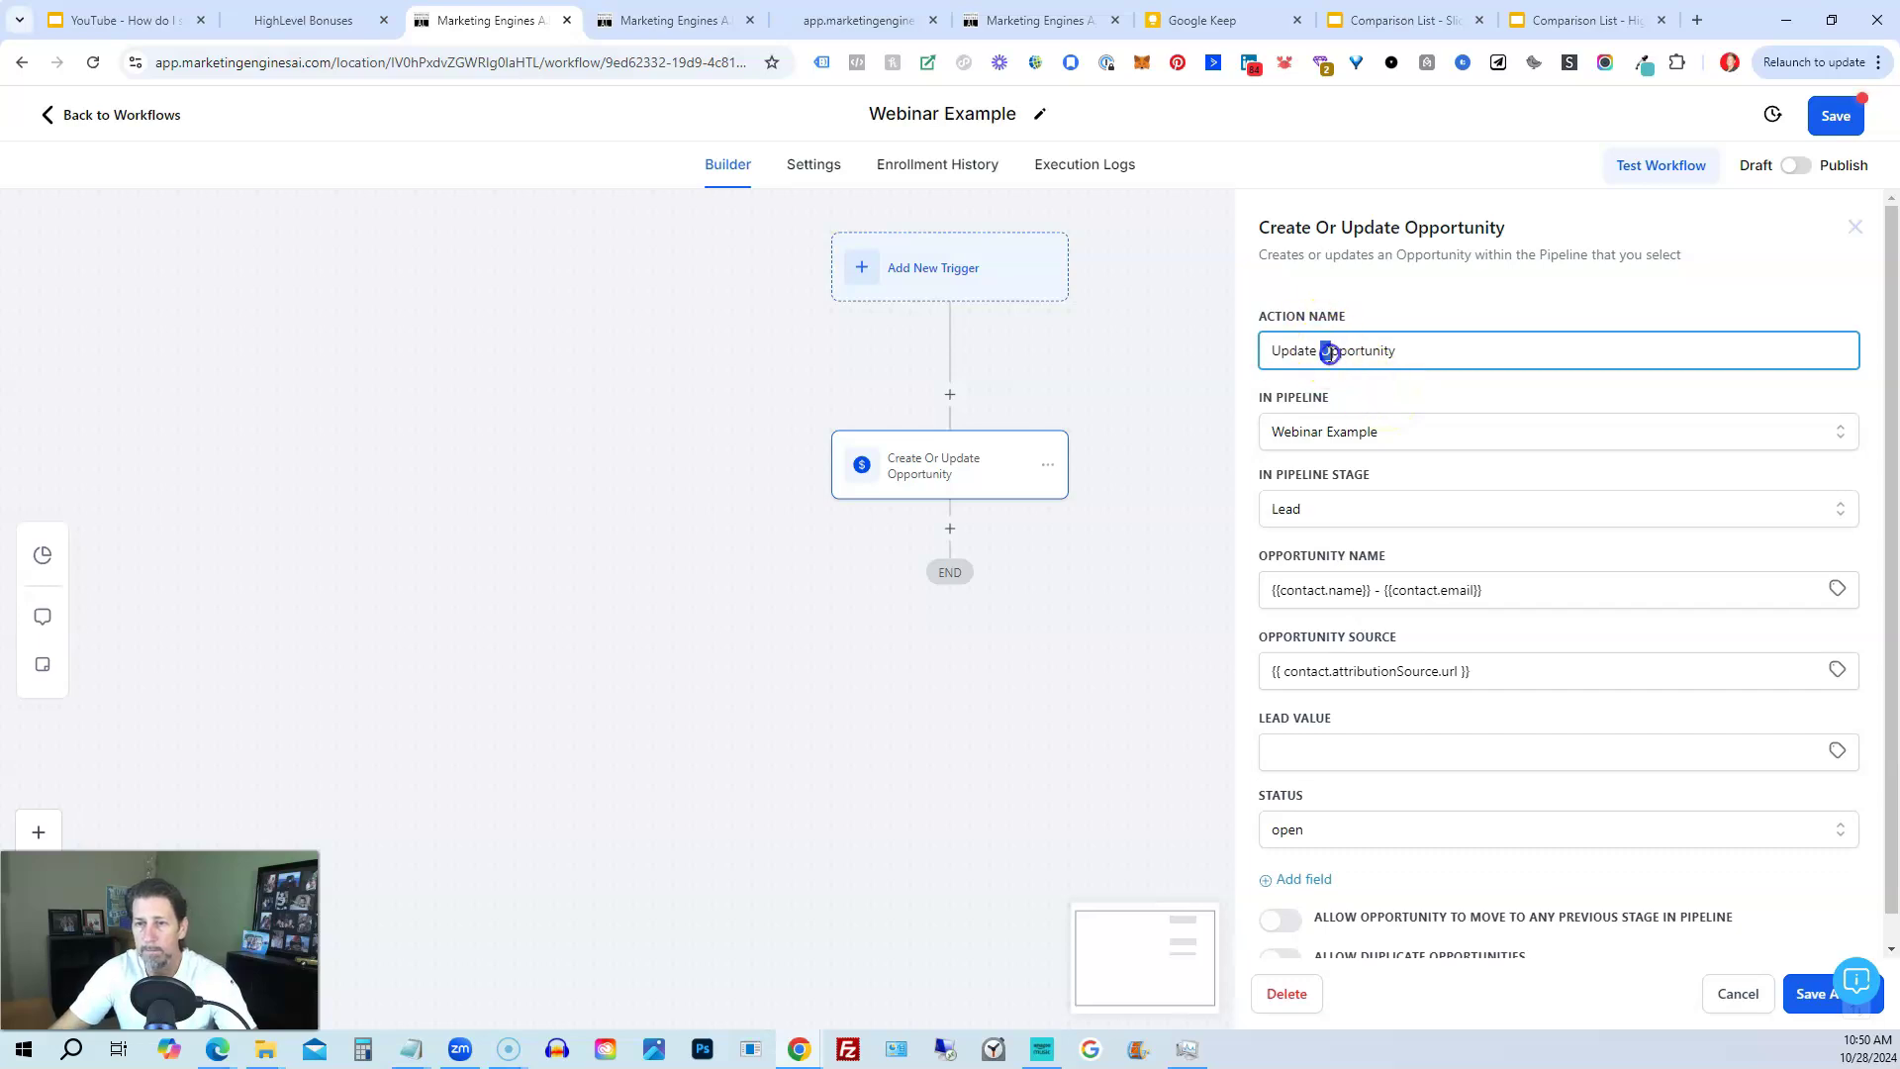
left_click_drag(1329, 351, 1387, 352)
left_click(1413, 351)
type(": L")
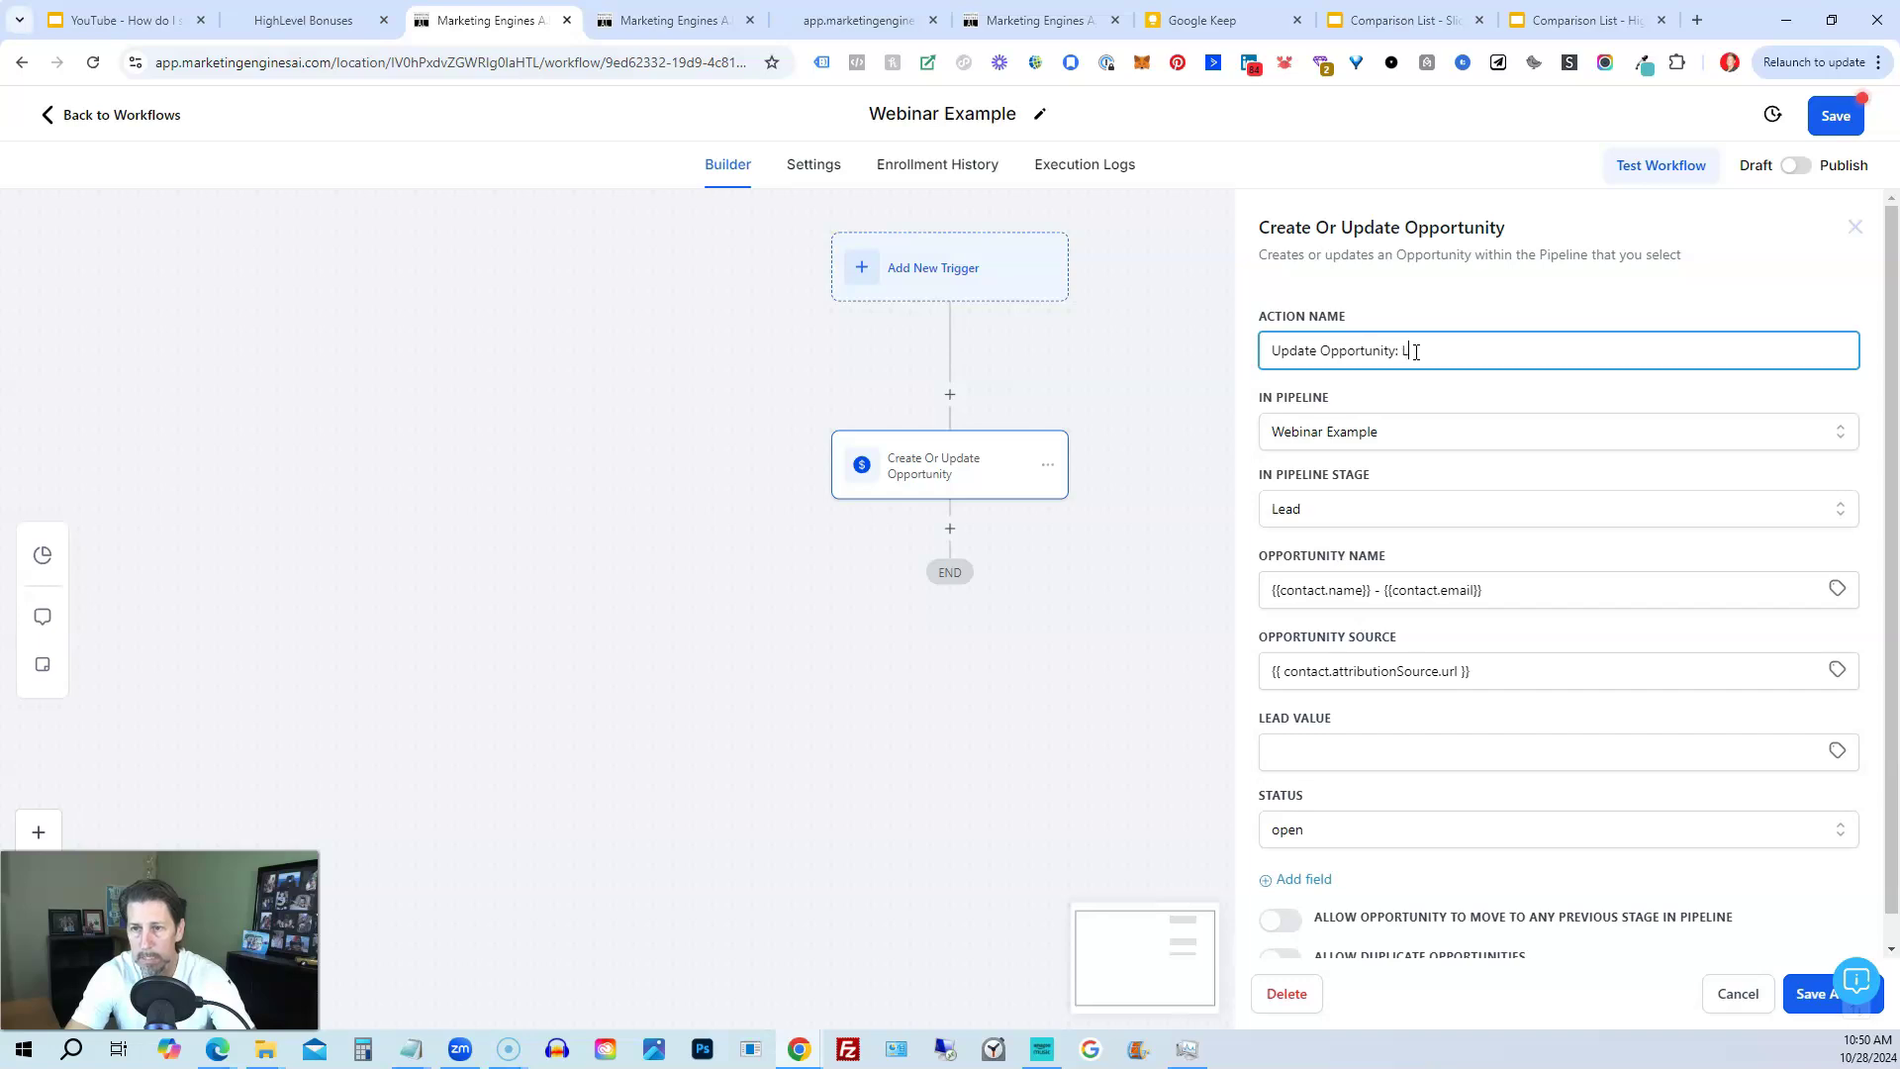
type("ead")
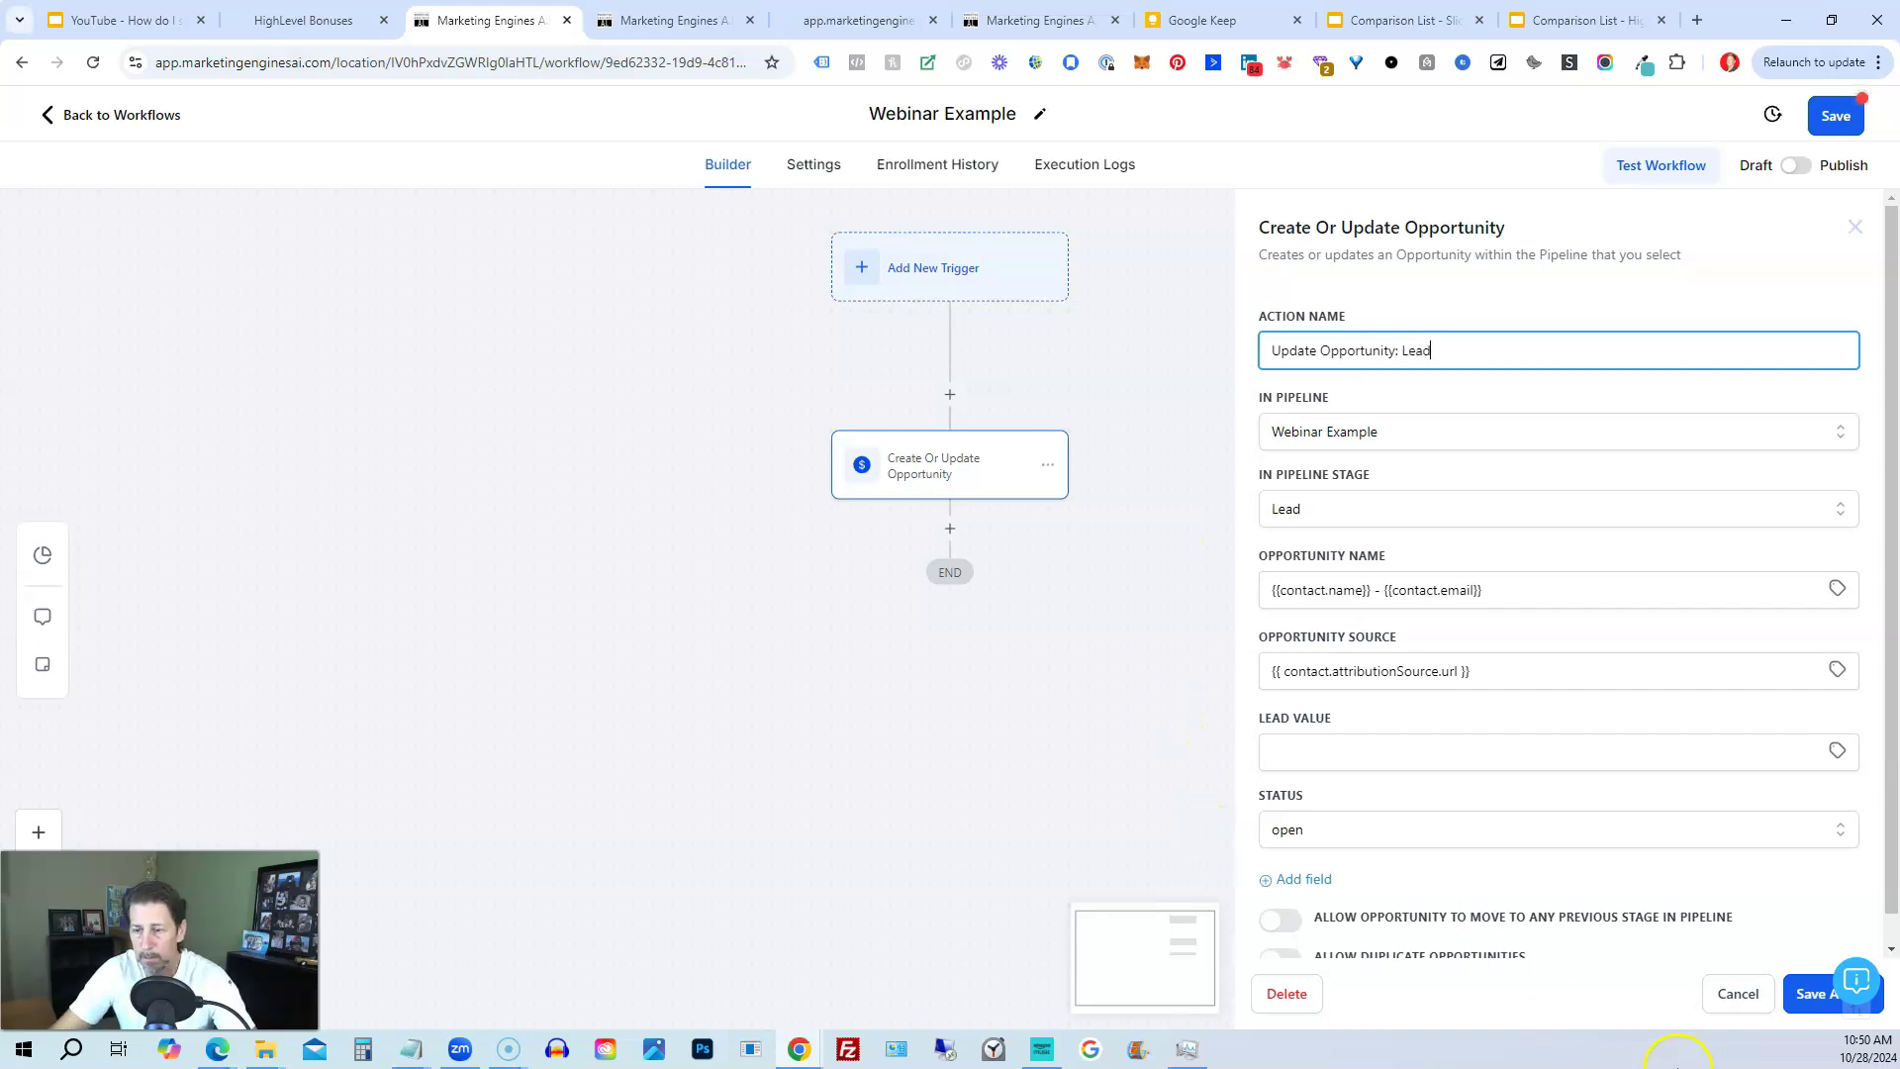
left_click(1785, 1004)
left_click(1835, 115)
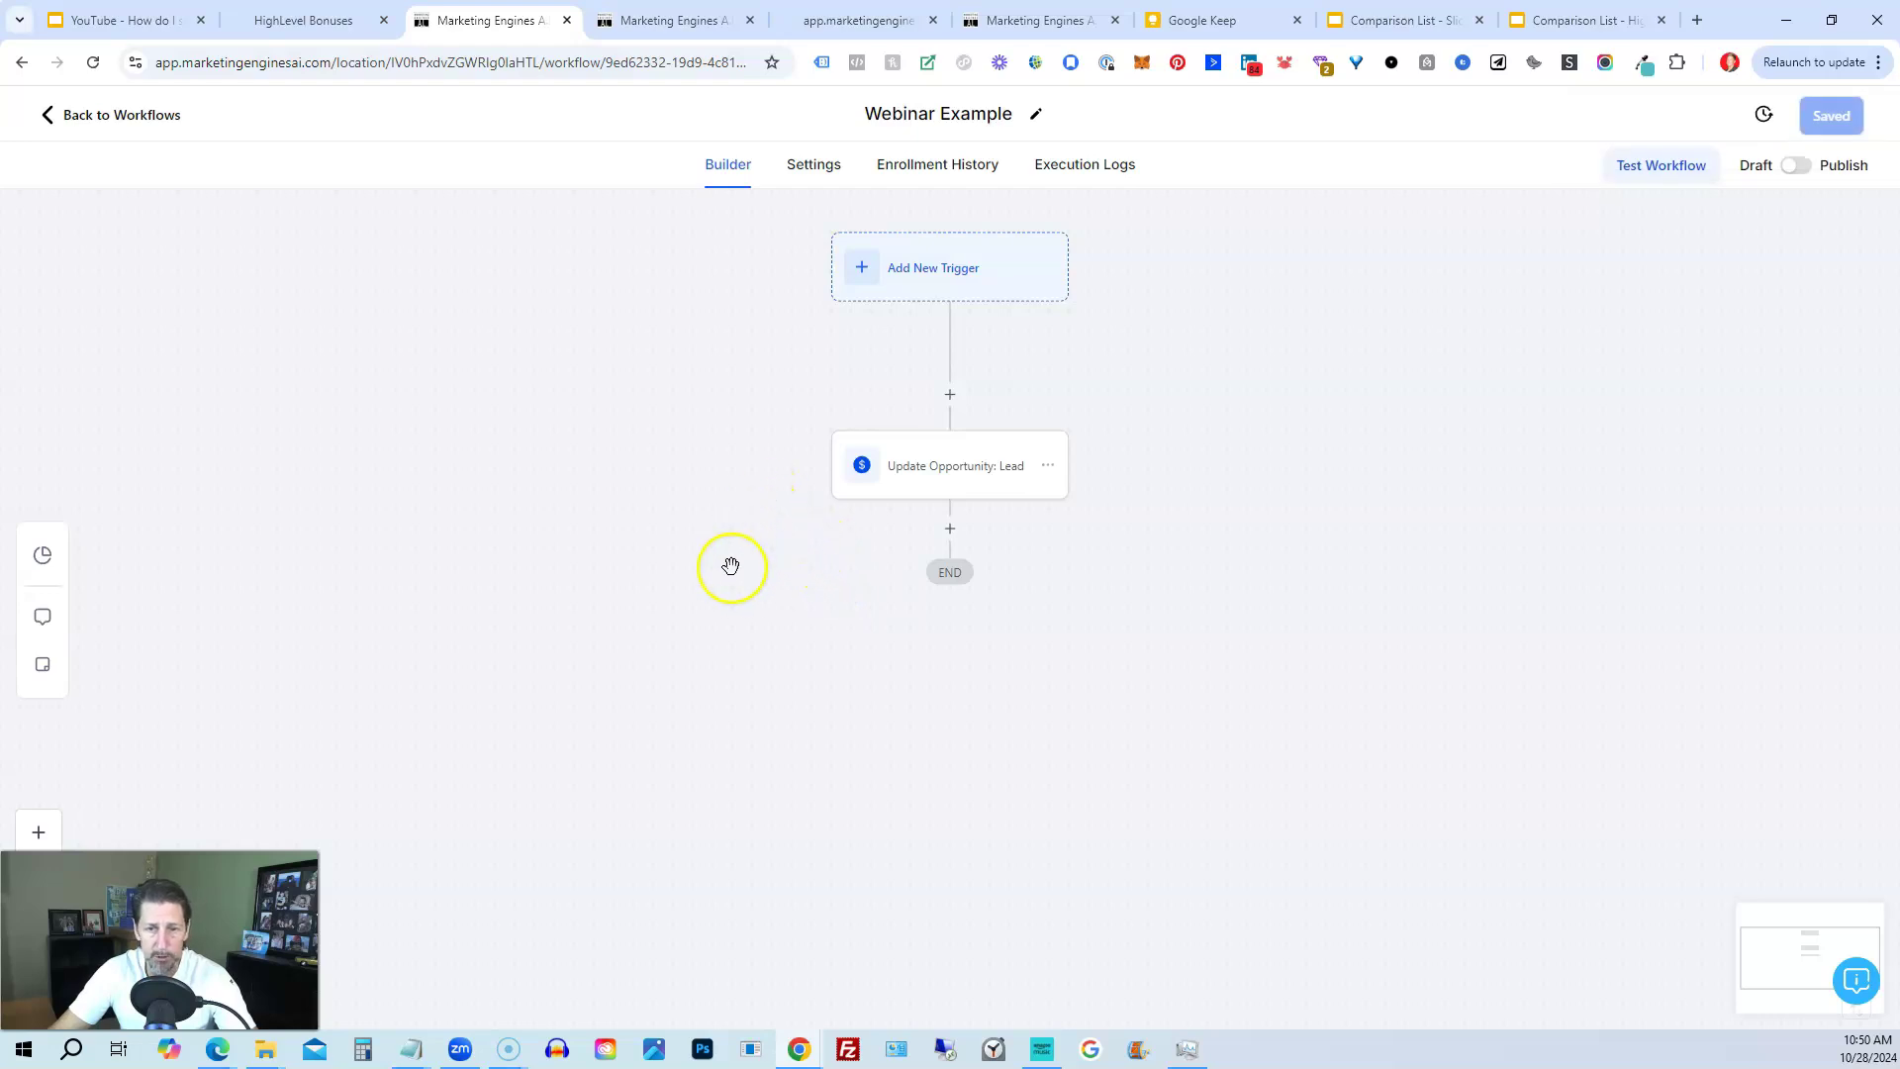
Bring up the HighLevel Bonuses landing page with its 30-day free-trial offer.
left_click(747, 489)
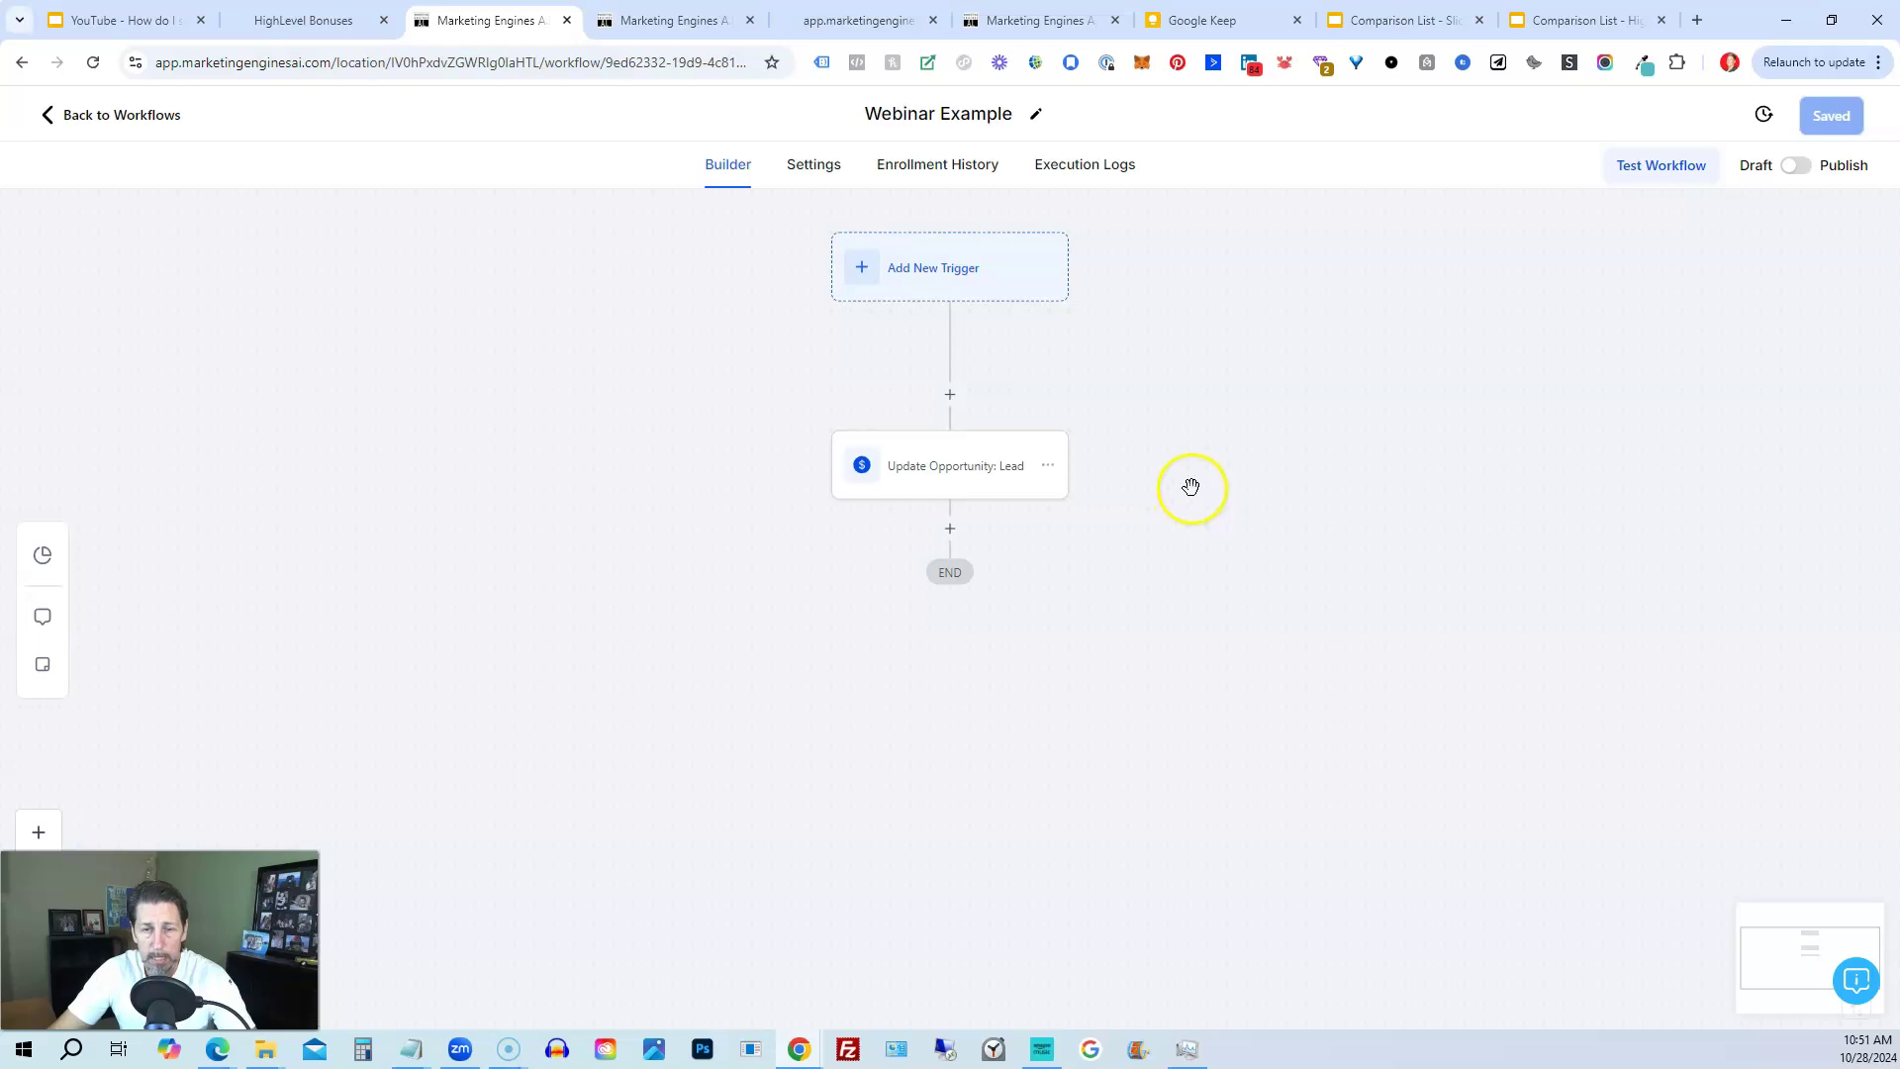
left_click(1162, 549)
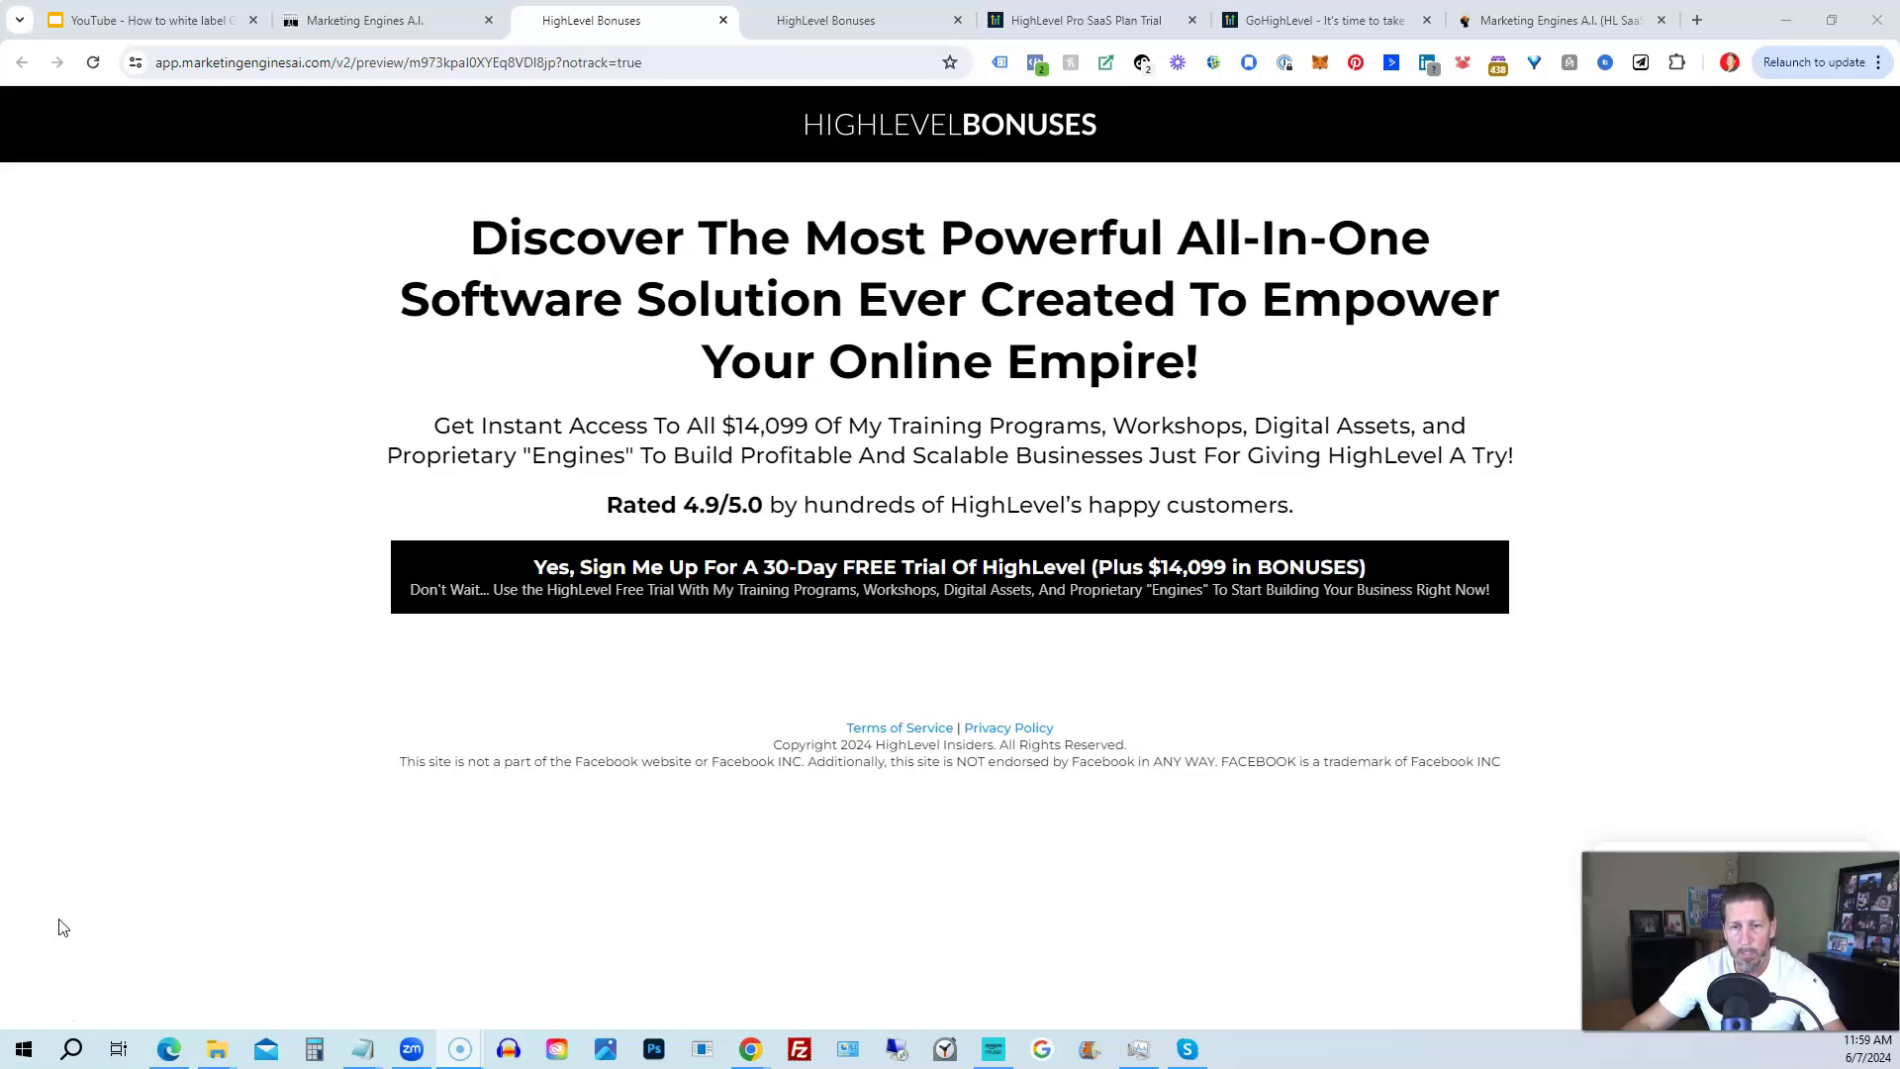
View the 'Yes, Sign Me Up' name, email and mobile form, then the alternate Bonuses page.
left_click(710, 605)
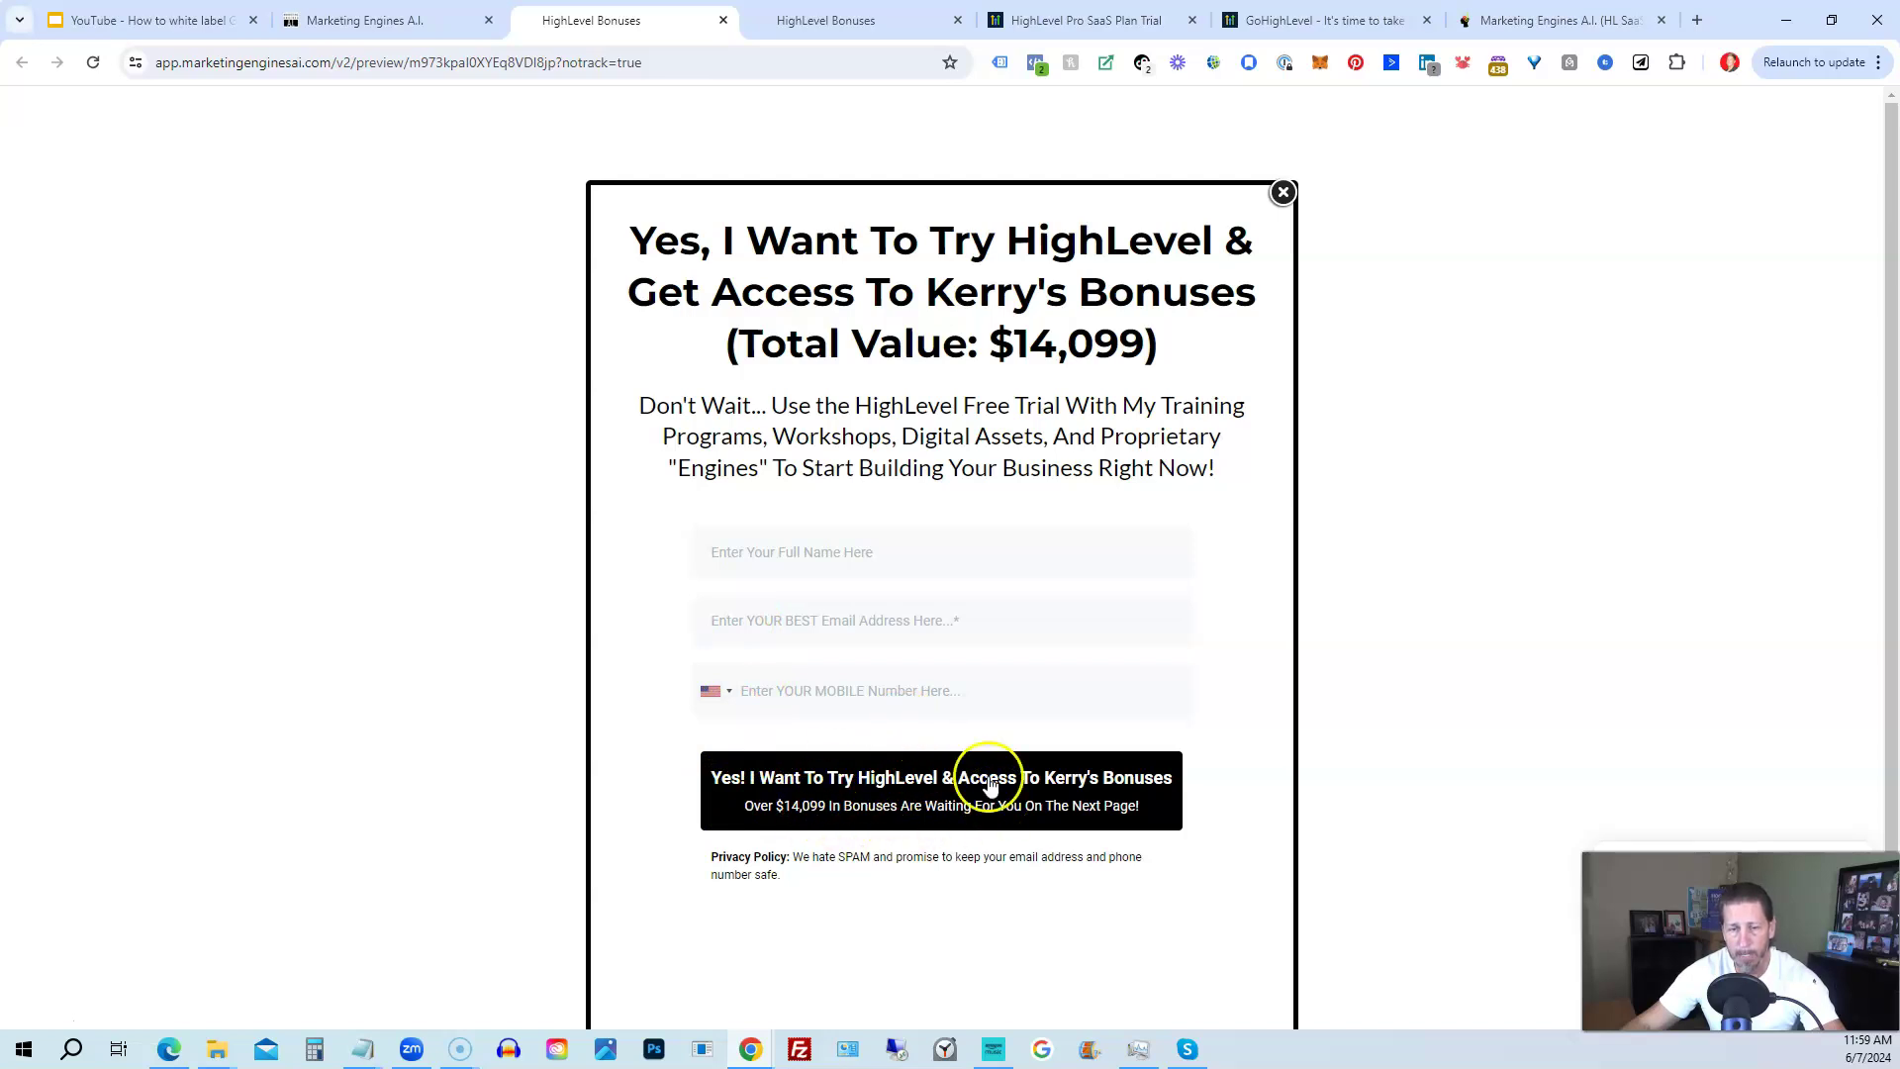
left_click(847, 20)
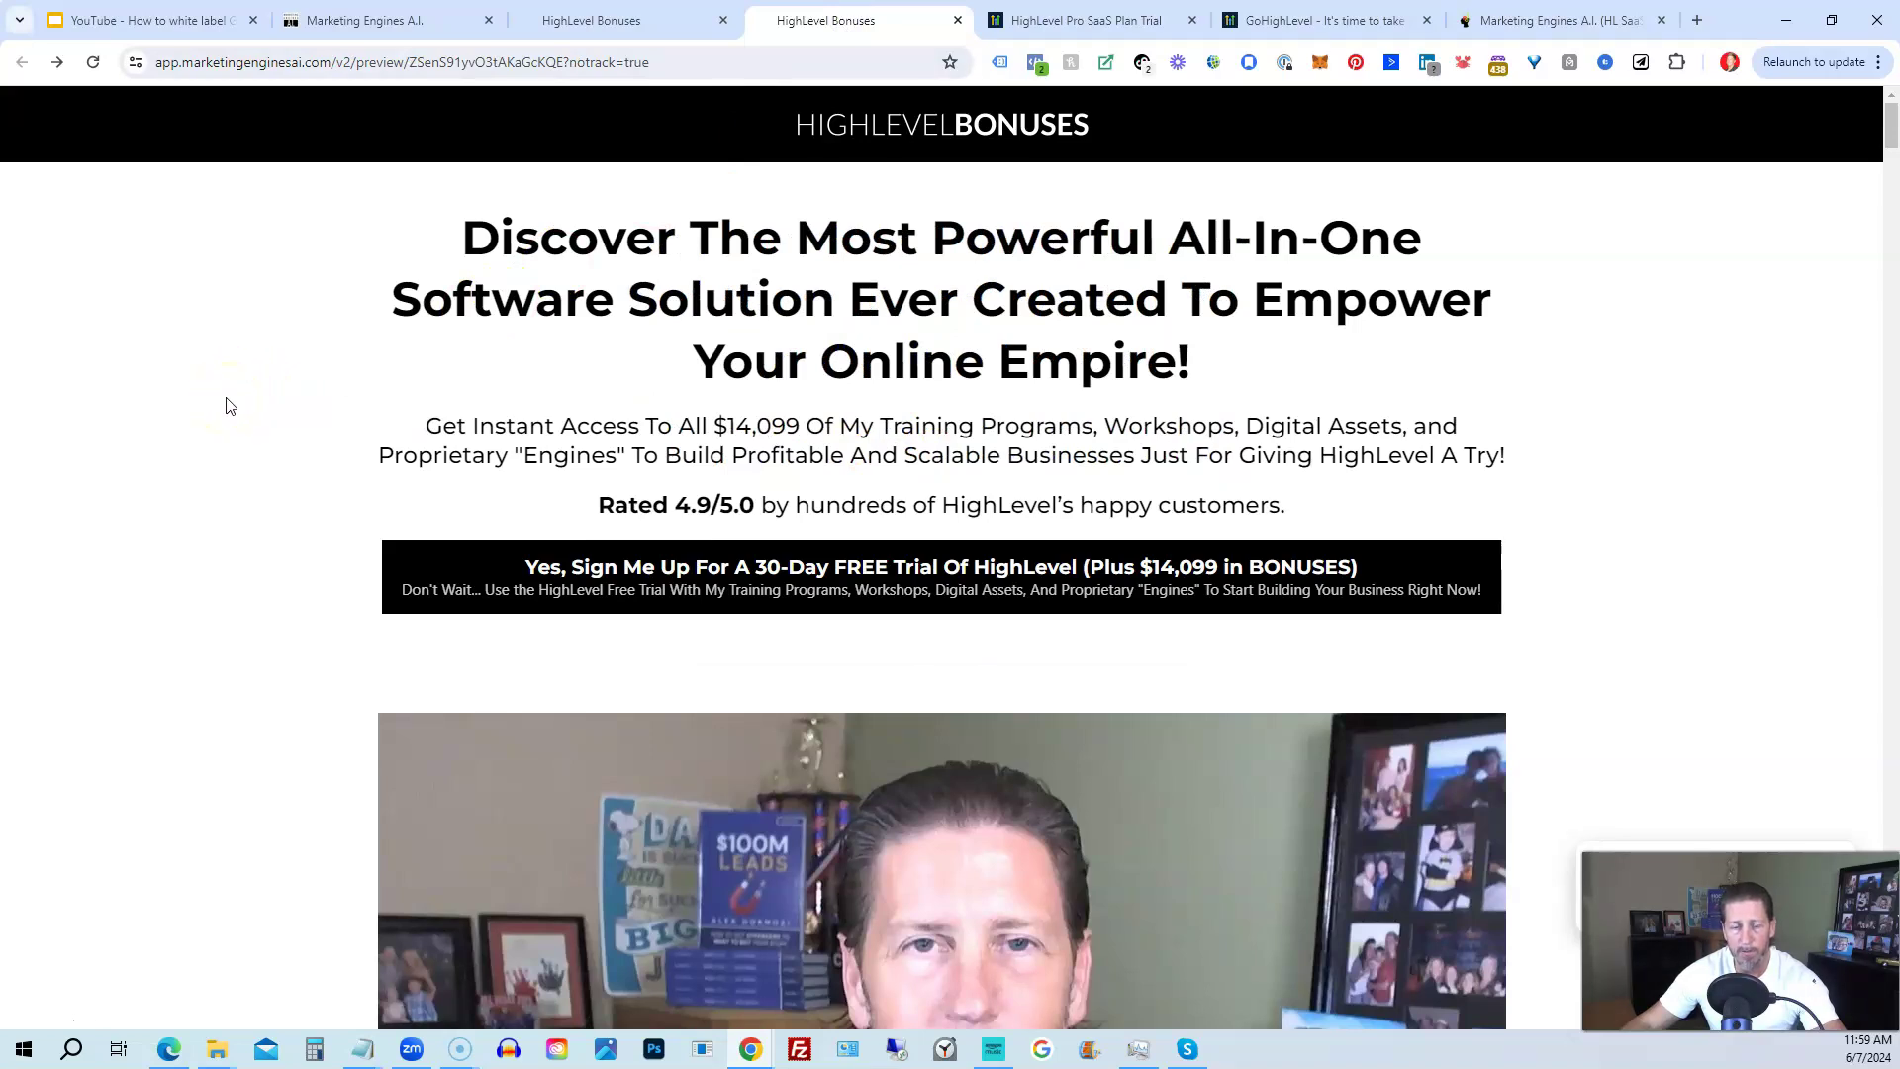
scroll(223, 408, "down", 2)
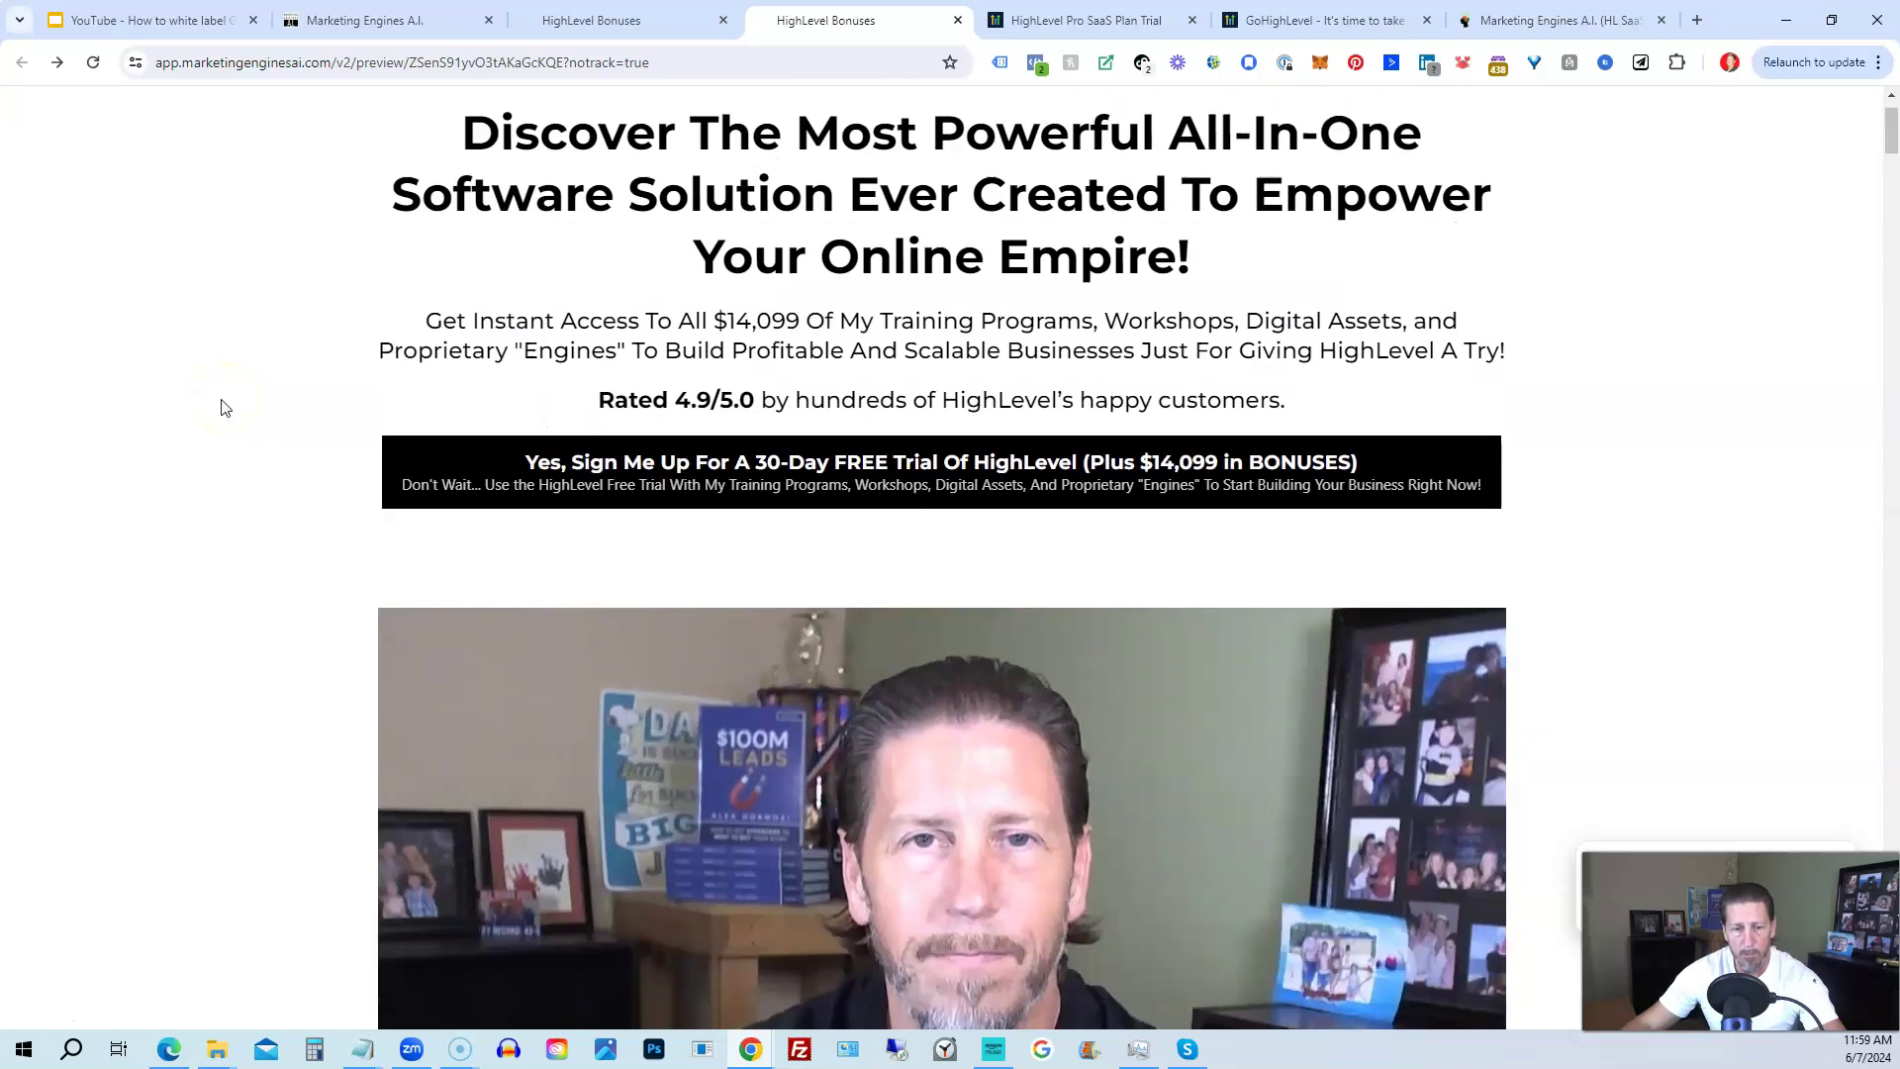
scroll(221, 410, "down", 1)
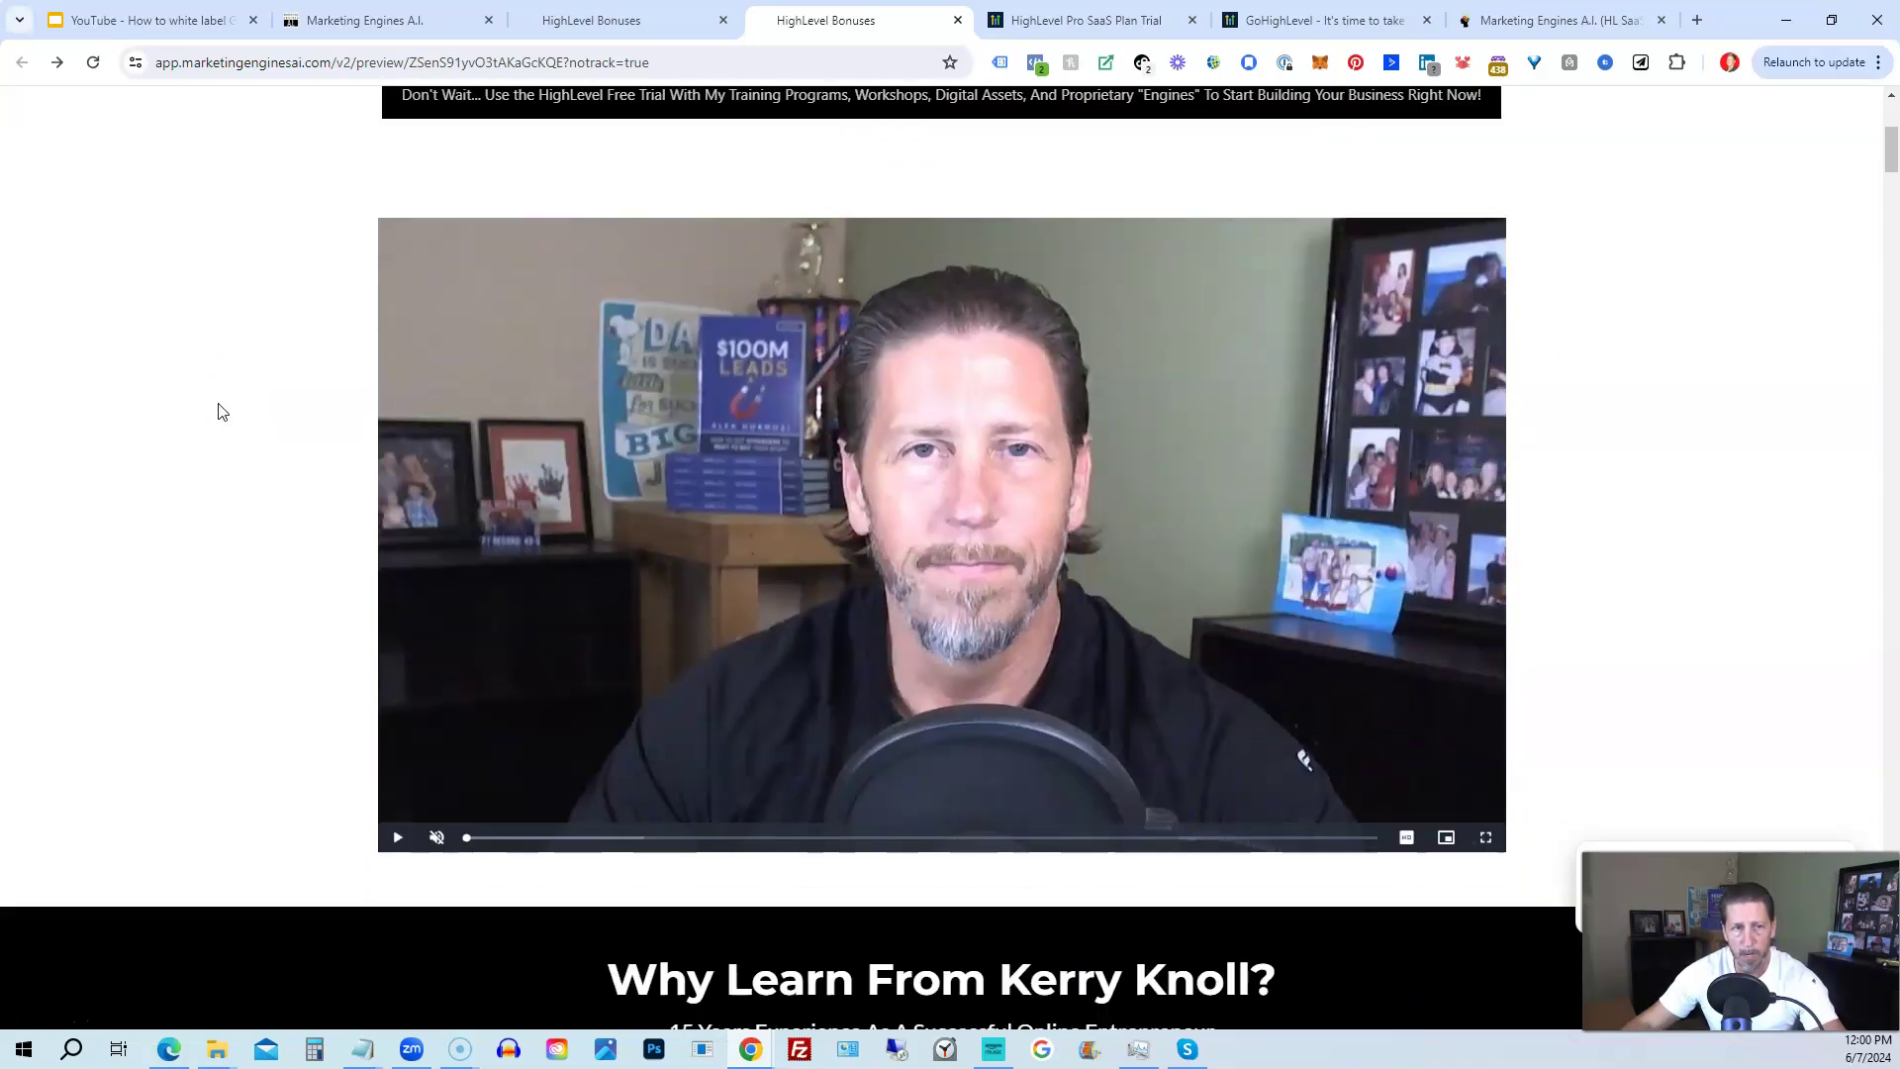
scroll(207, 418, "down", 2)
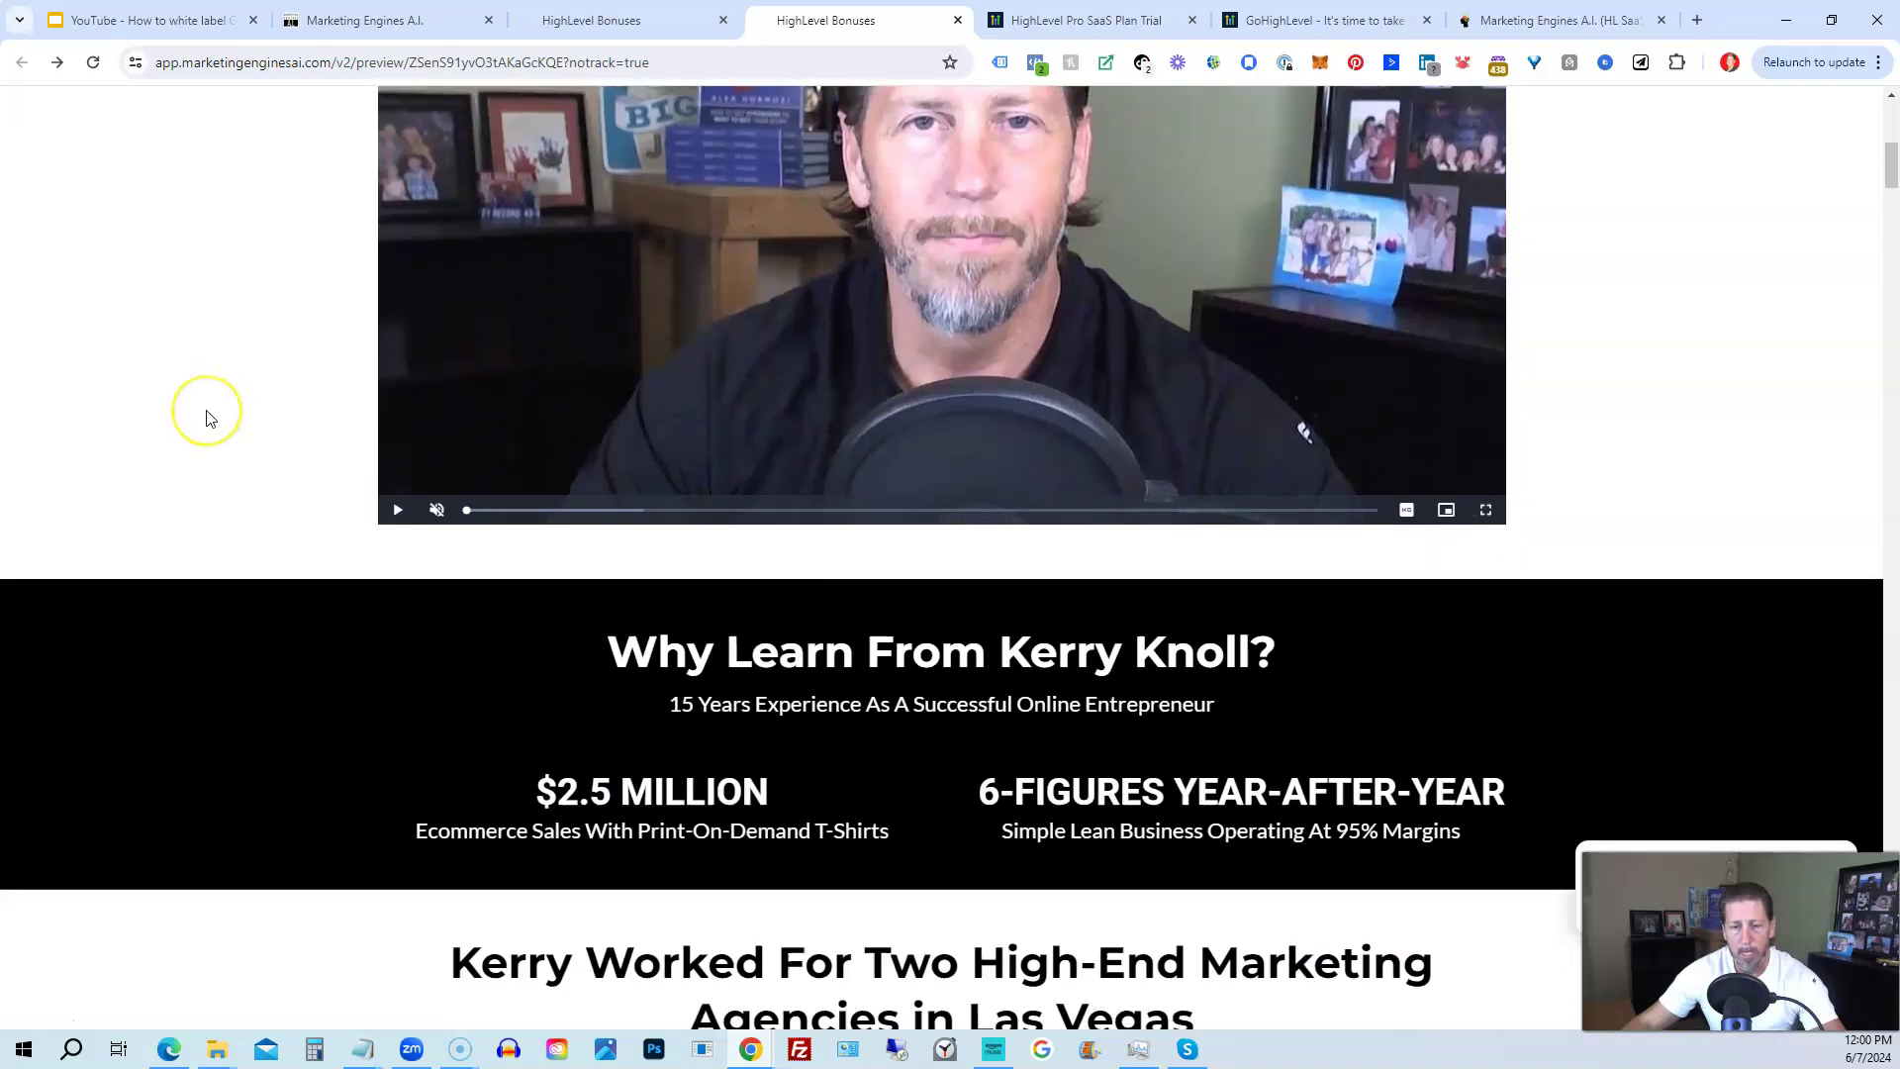
scroll(207, 417, "down", 2)
scroll(207, 411, "down", 1)
scroll(206, 412, "down", 2)
scroll(206, 423, "down", 1)
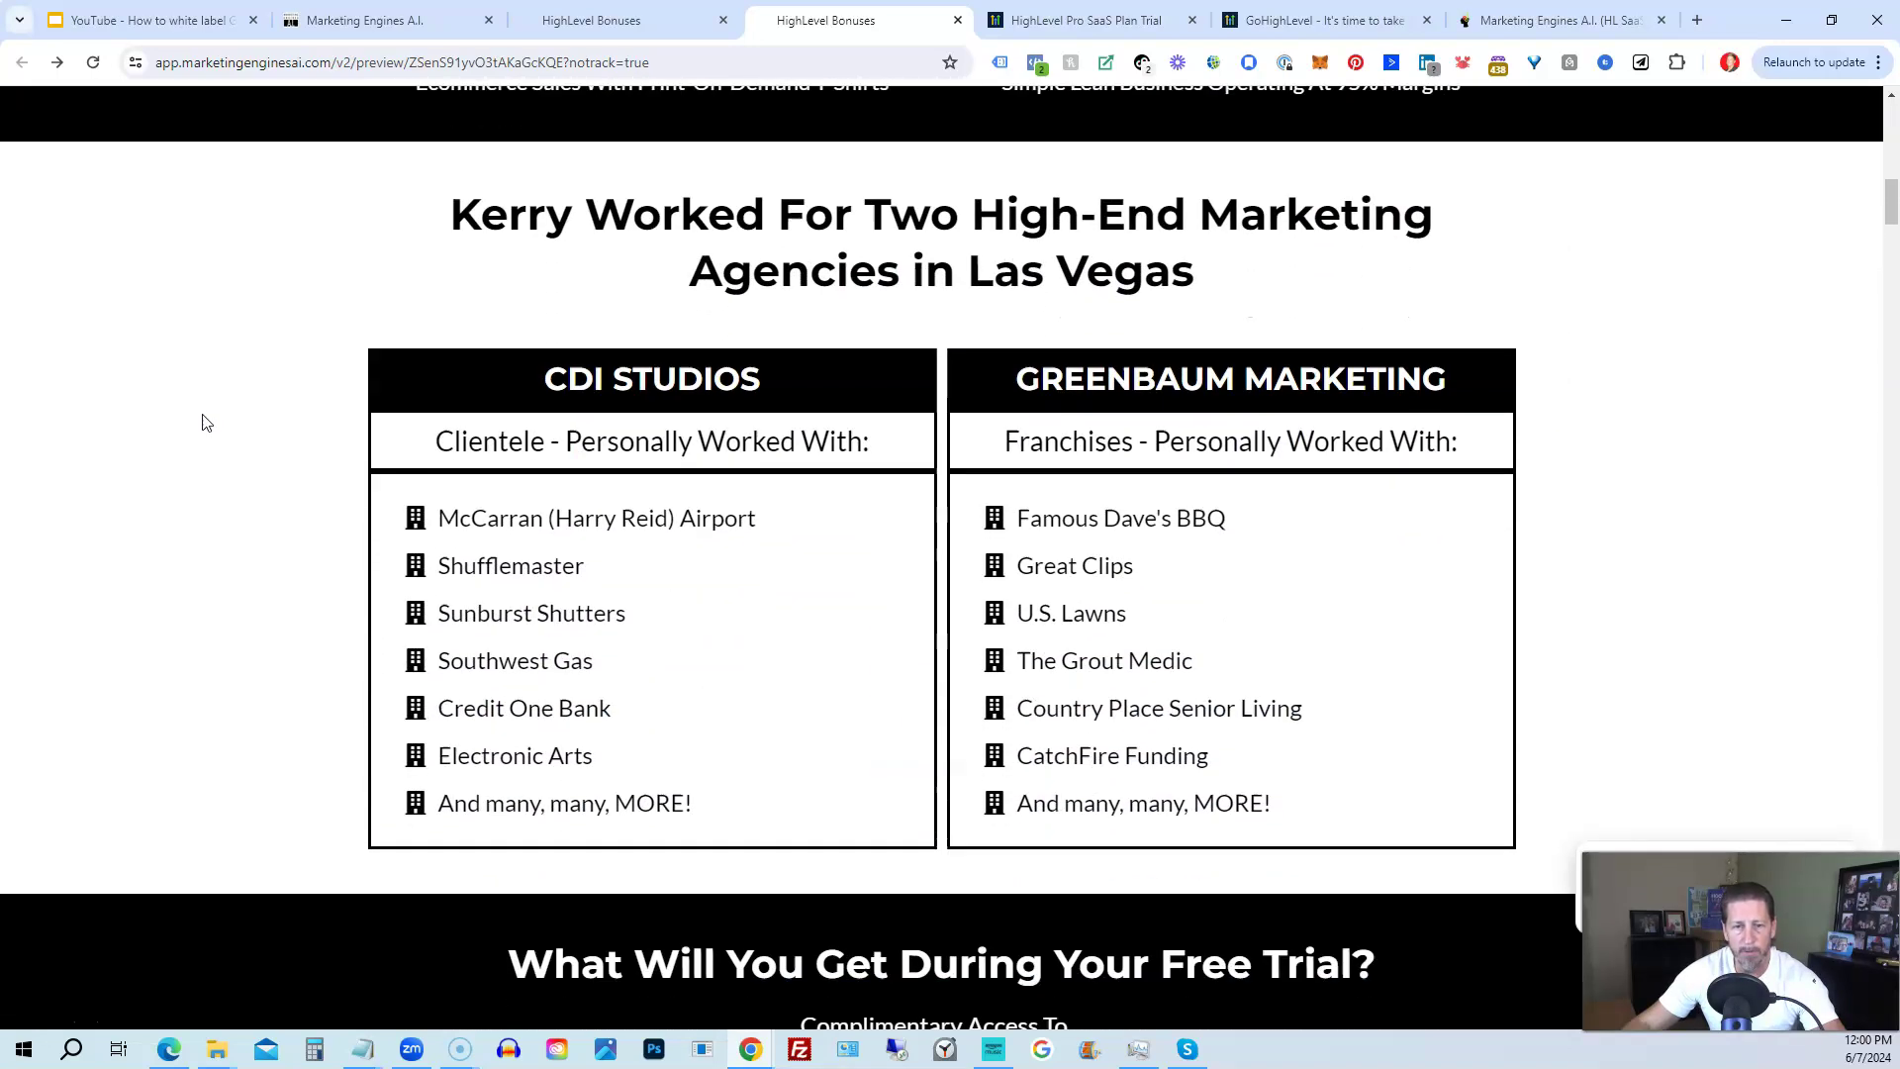
scroll(205, 423, "down", 1)
scroll(200, 425, "down", 2)
scroll(200, 426, "down", 1)
scroll(199, 424, "down", 1)
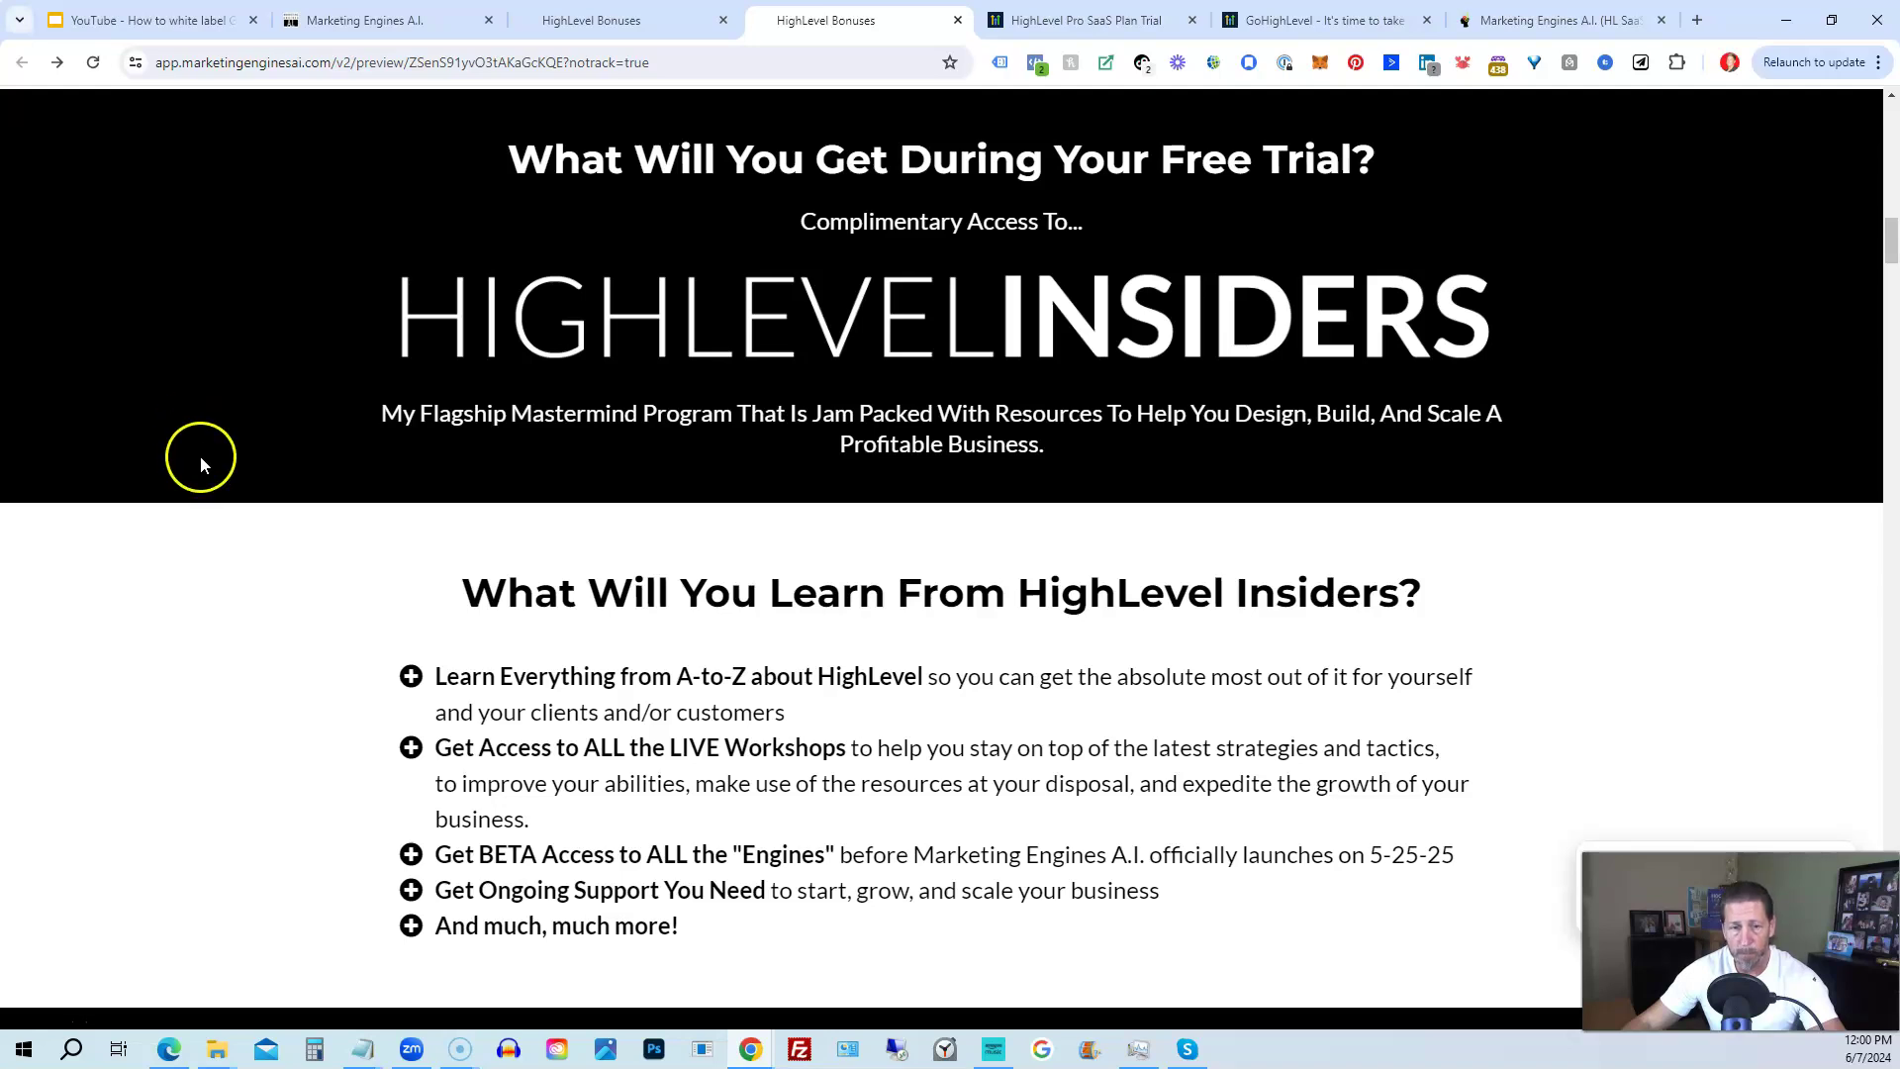
scroll(209, 472, "down", 1)
scroll(208, 475, "down", 2)
scroll(201, 484, "down", 1)
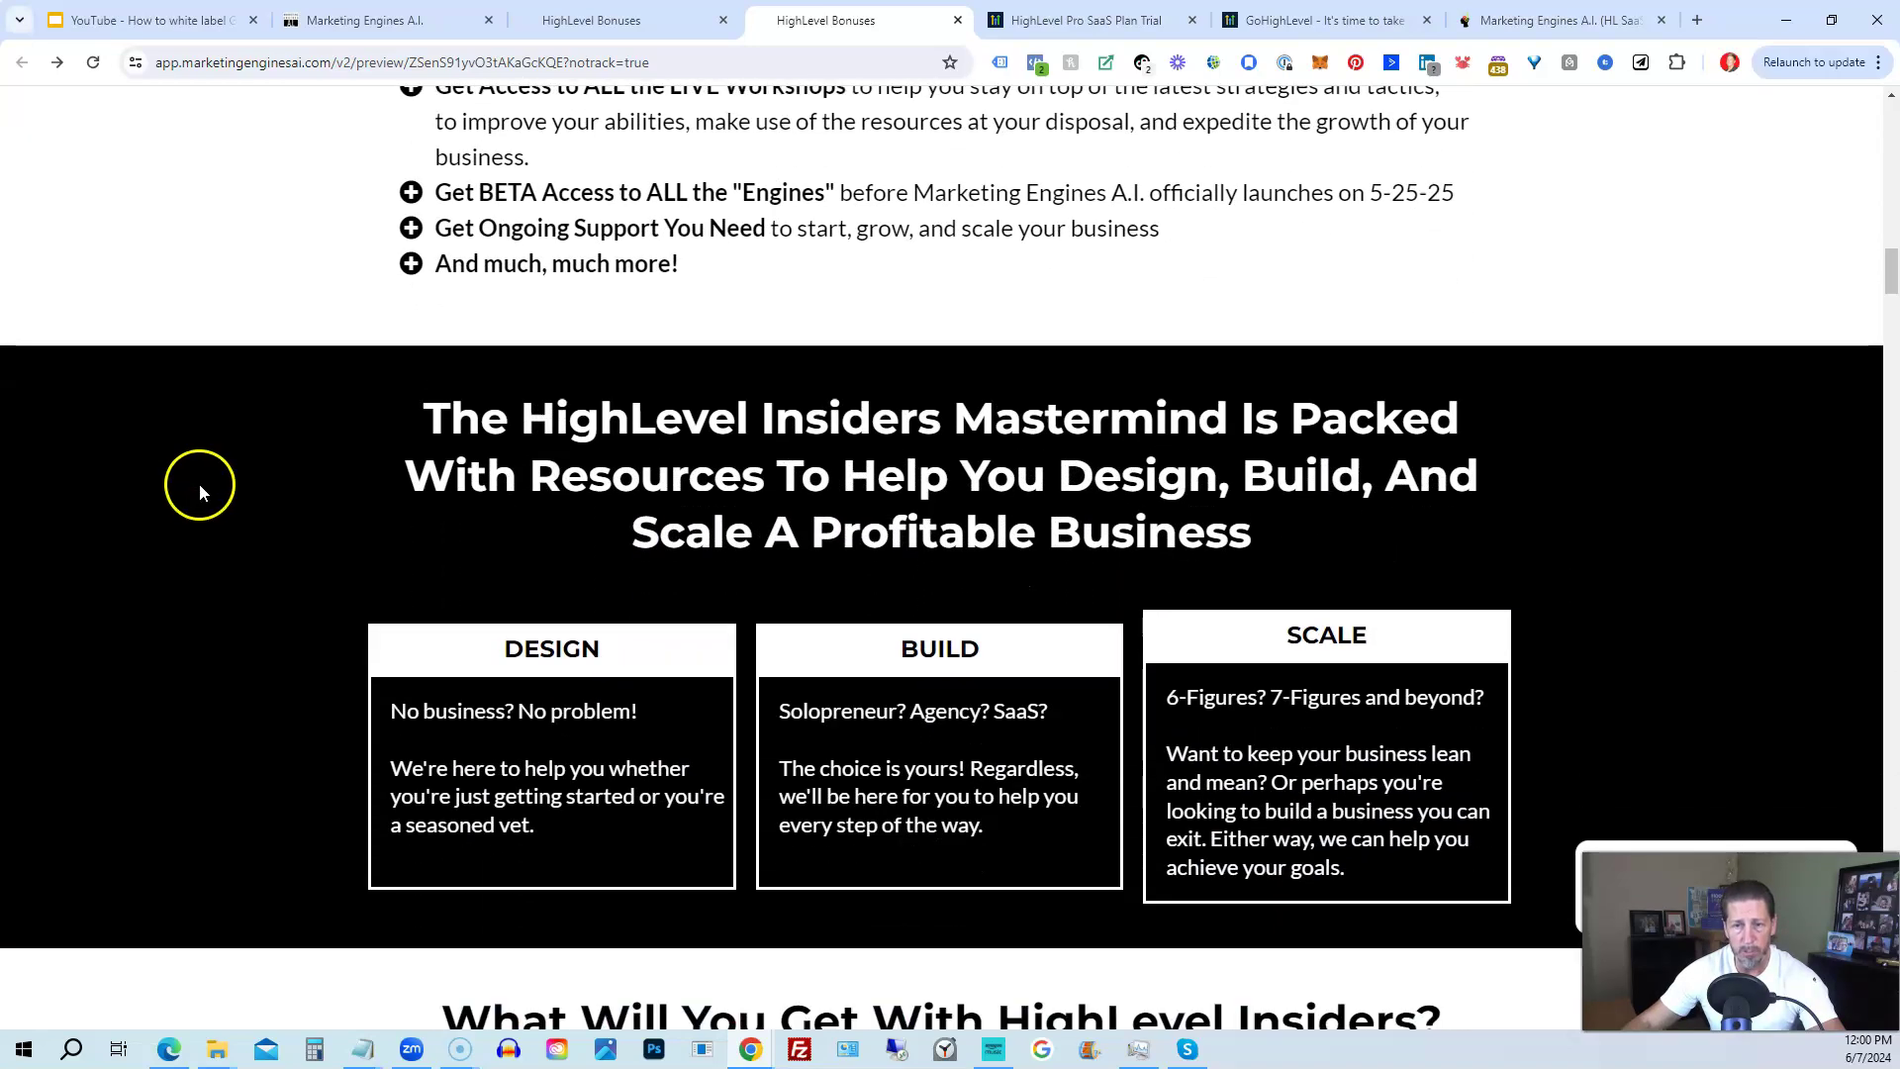
scroll(199, 483, "down", 1)
scroll(196, 482, "down", 1)
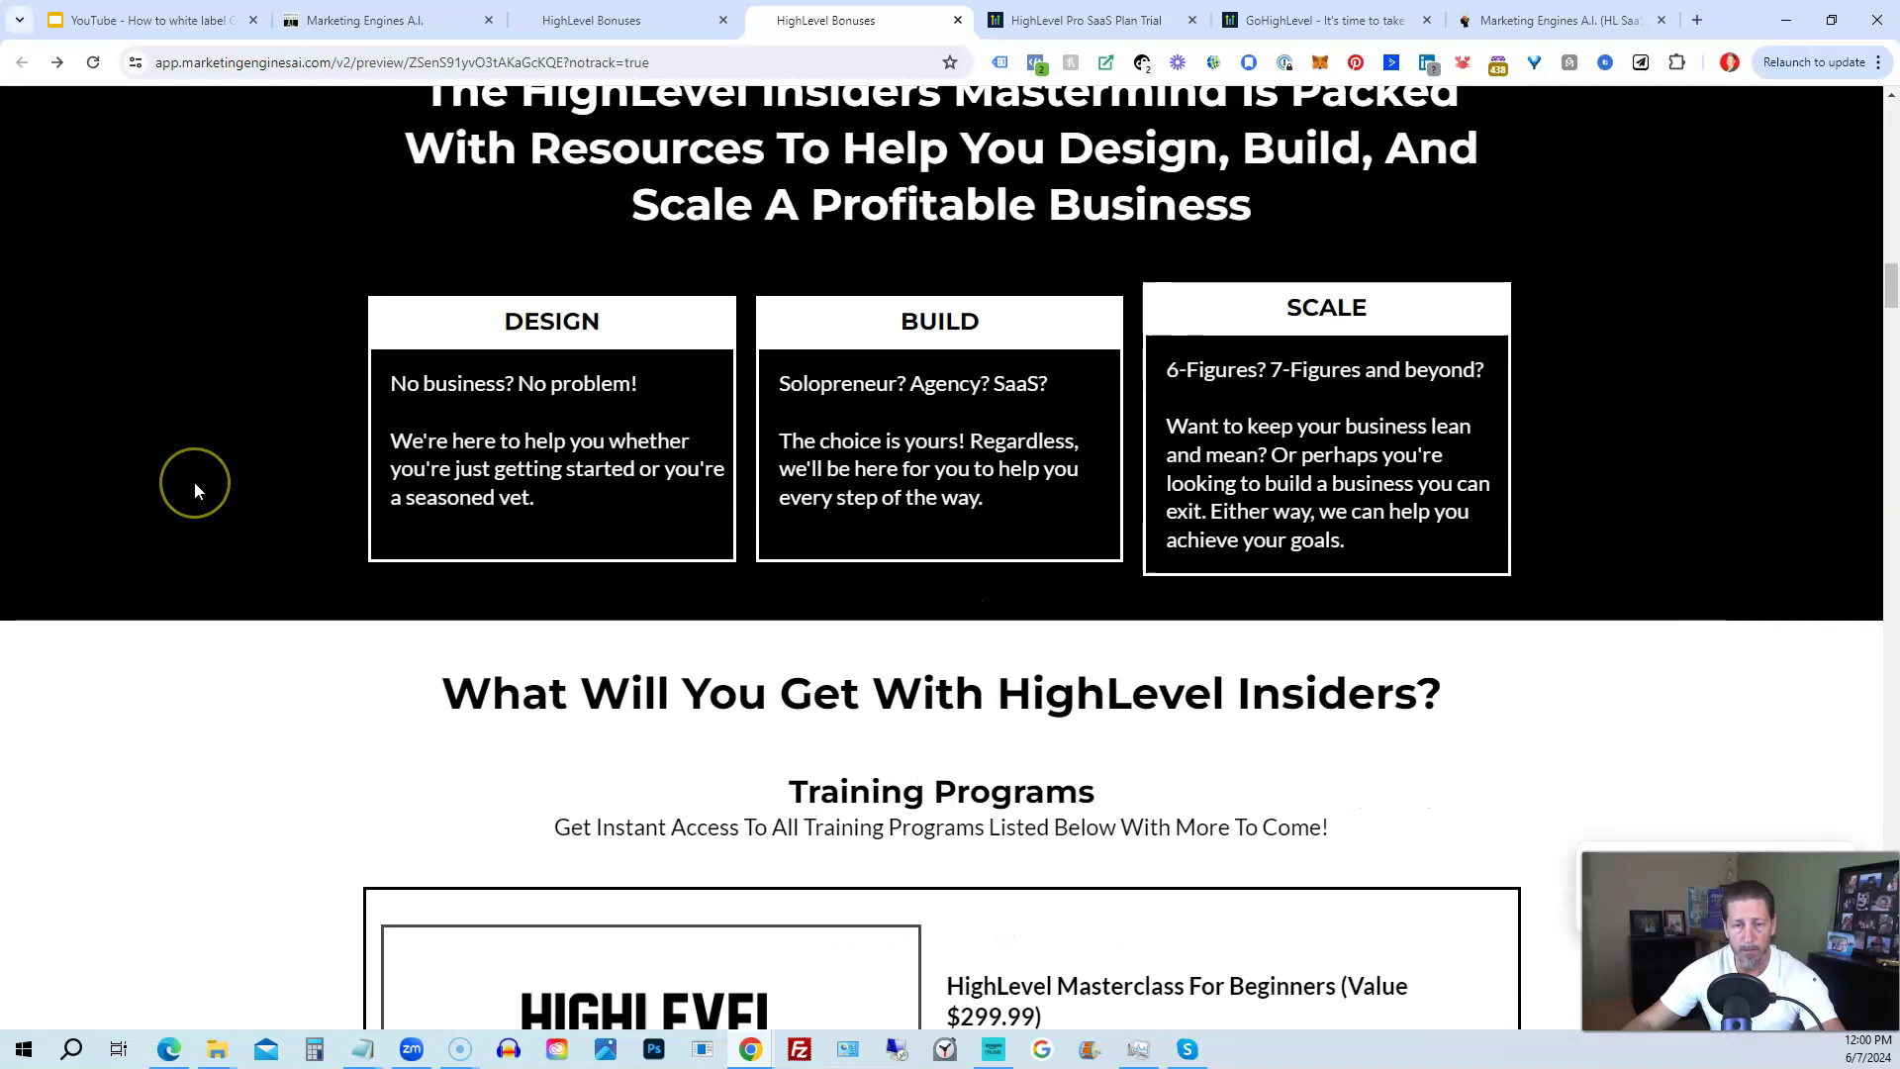
scroll(195, 488, "down", 2)
scroll(190, 492, "down", 2)
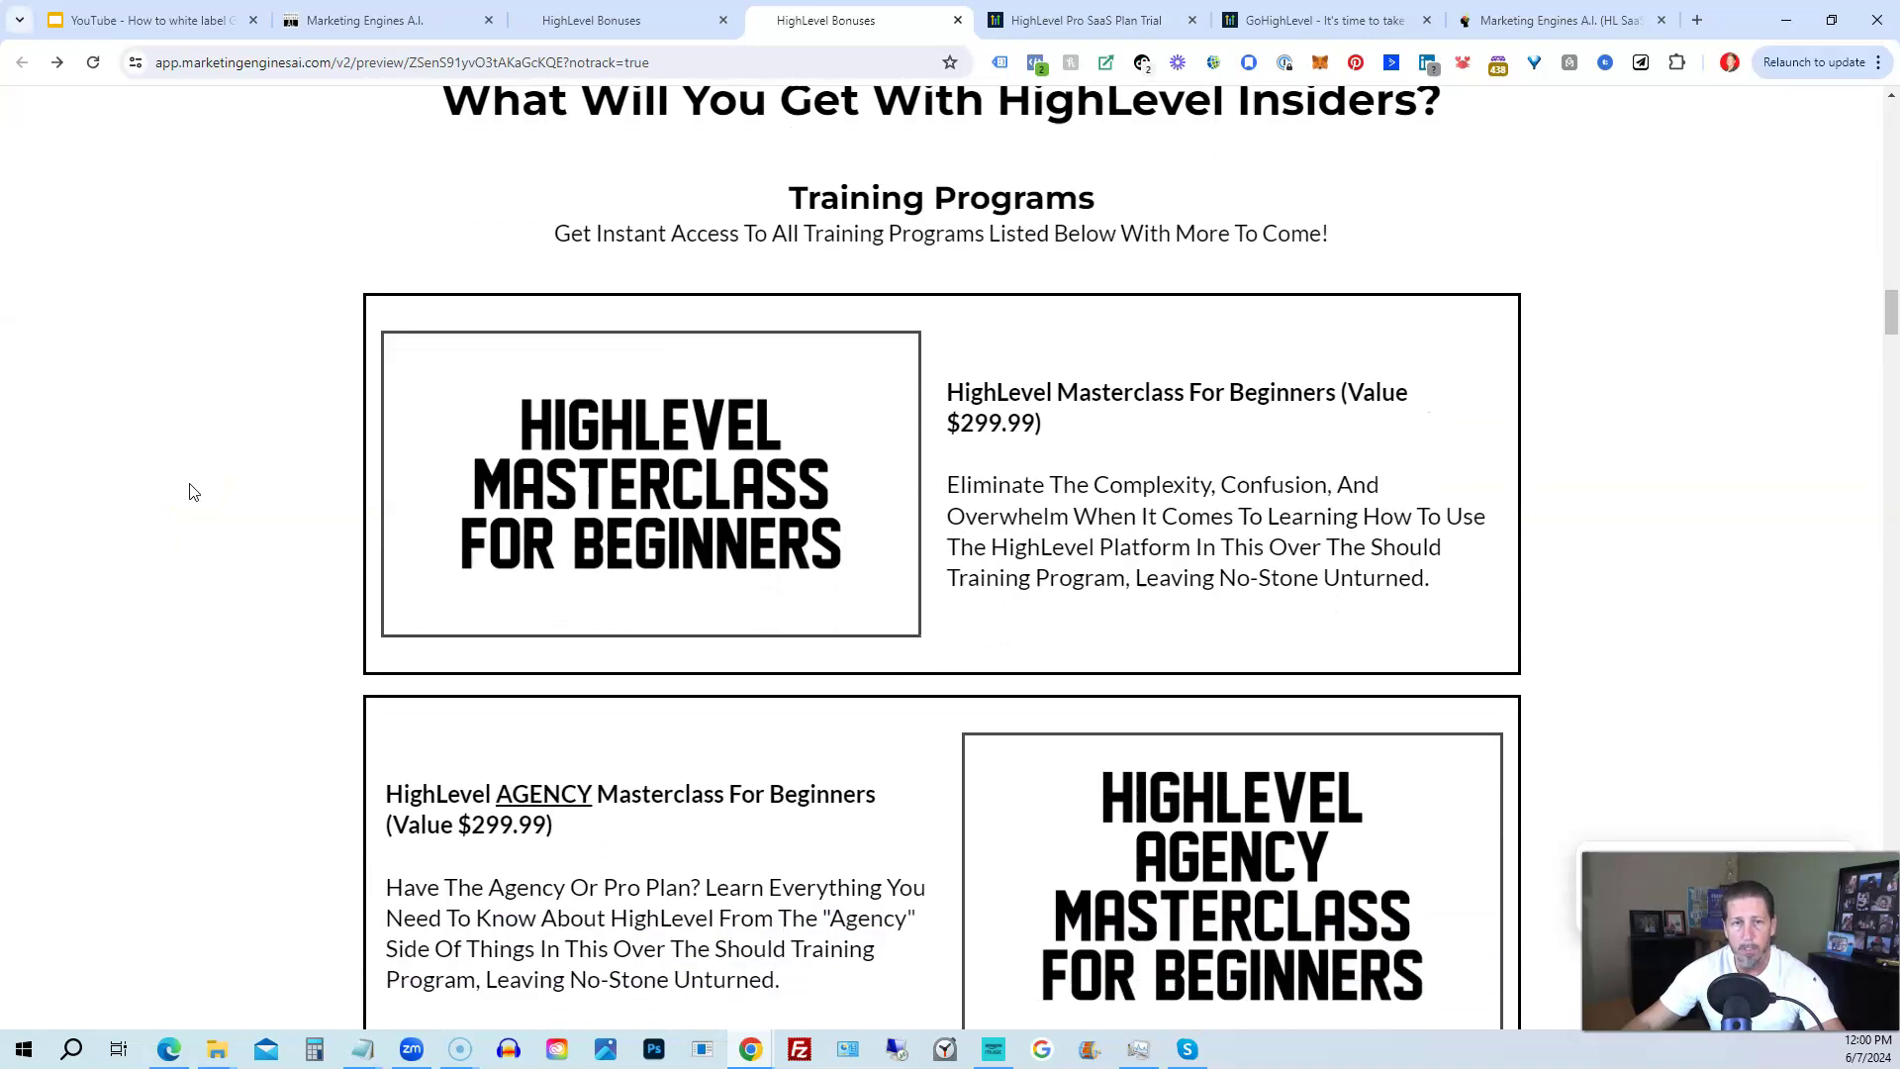
scroll(190, 491, "down", 1)
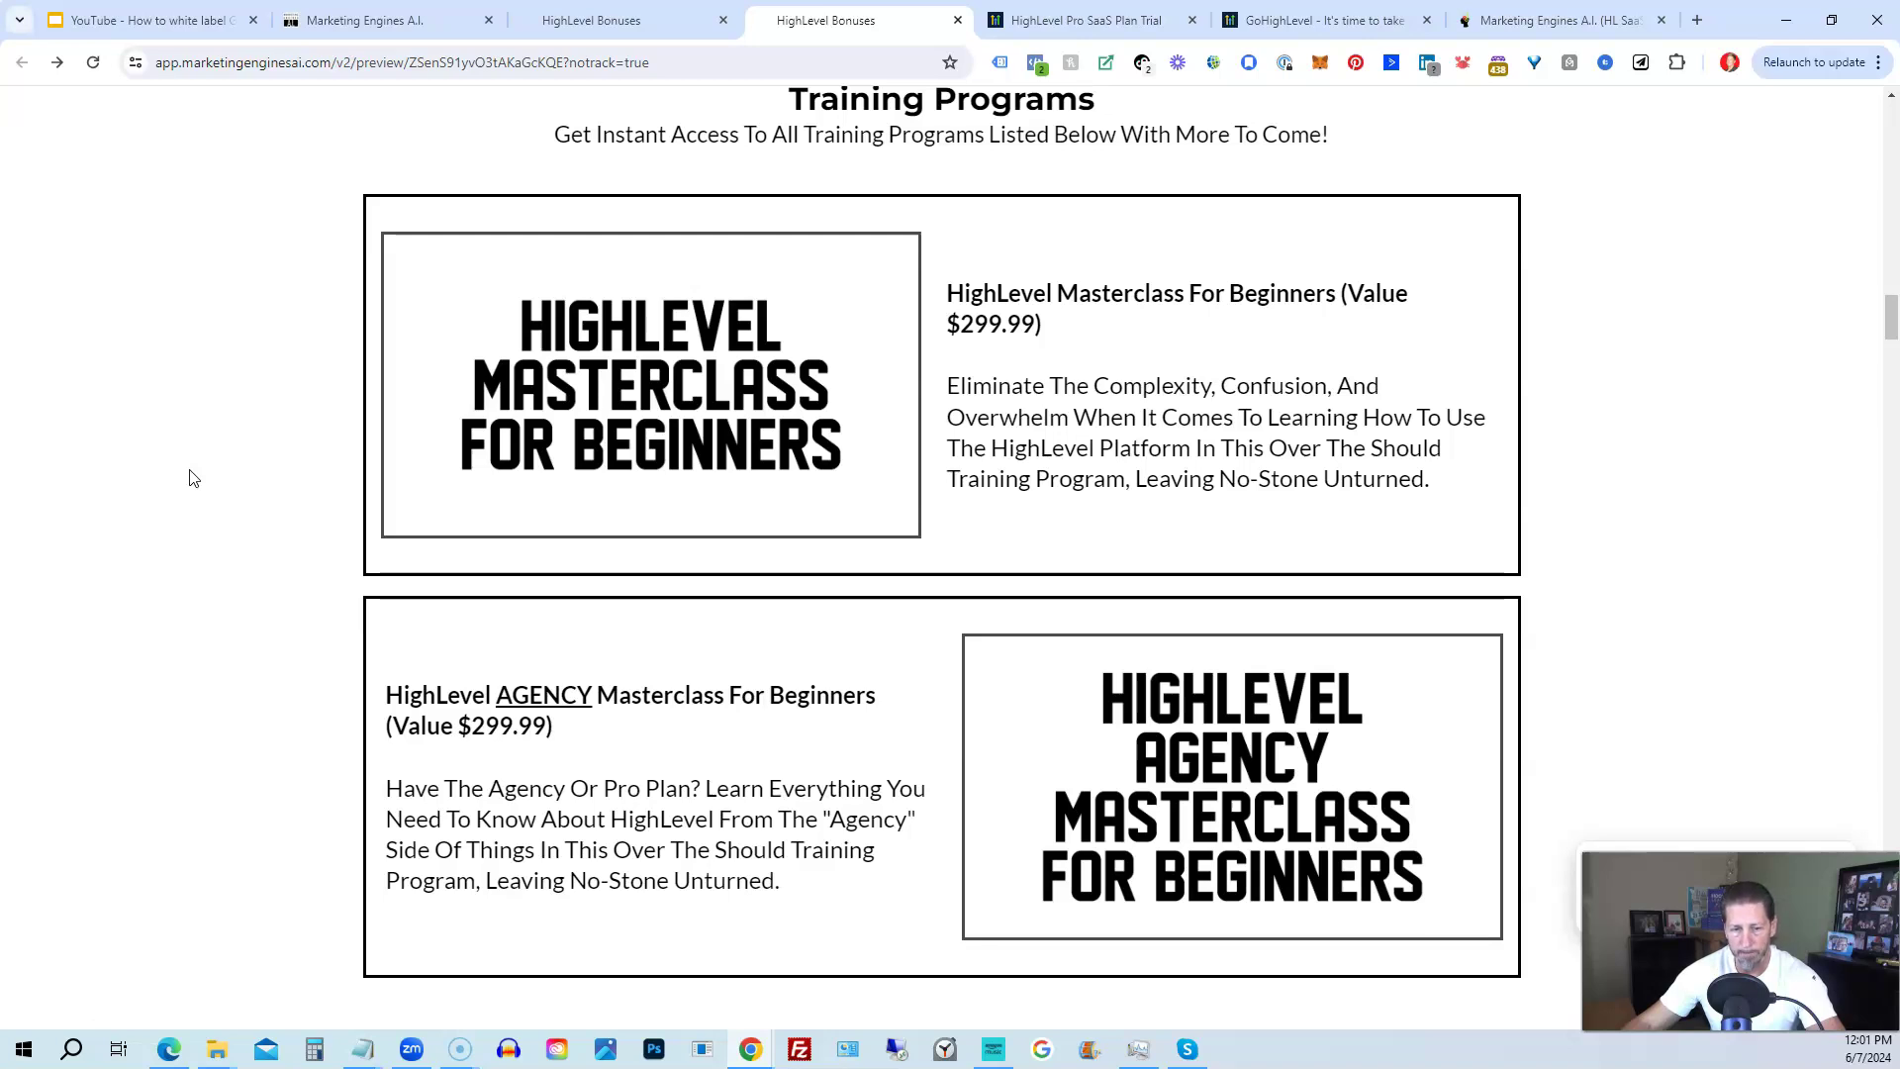
scroll(189, 478, "down", 2)
scroll(184, 479, "down", 2)
scroll(181, 483, "down", 1)
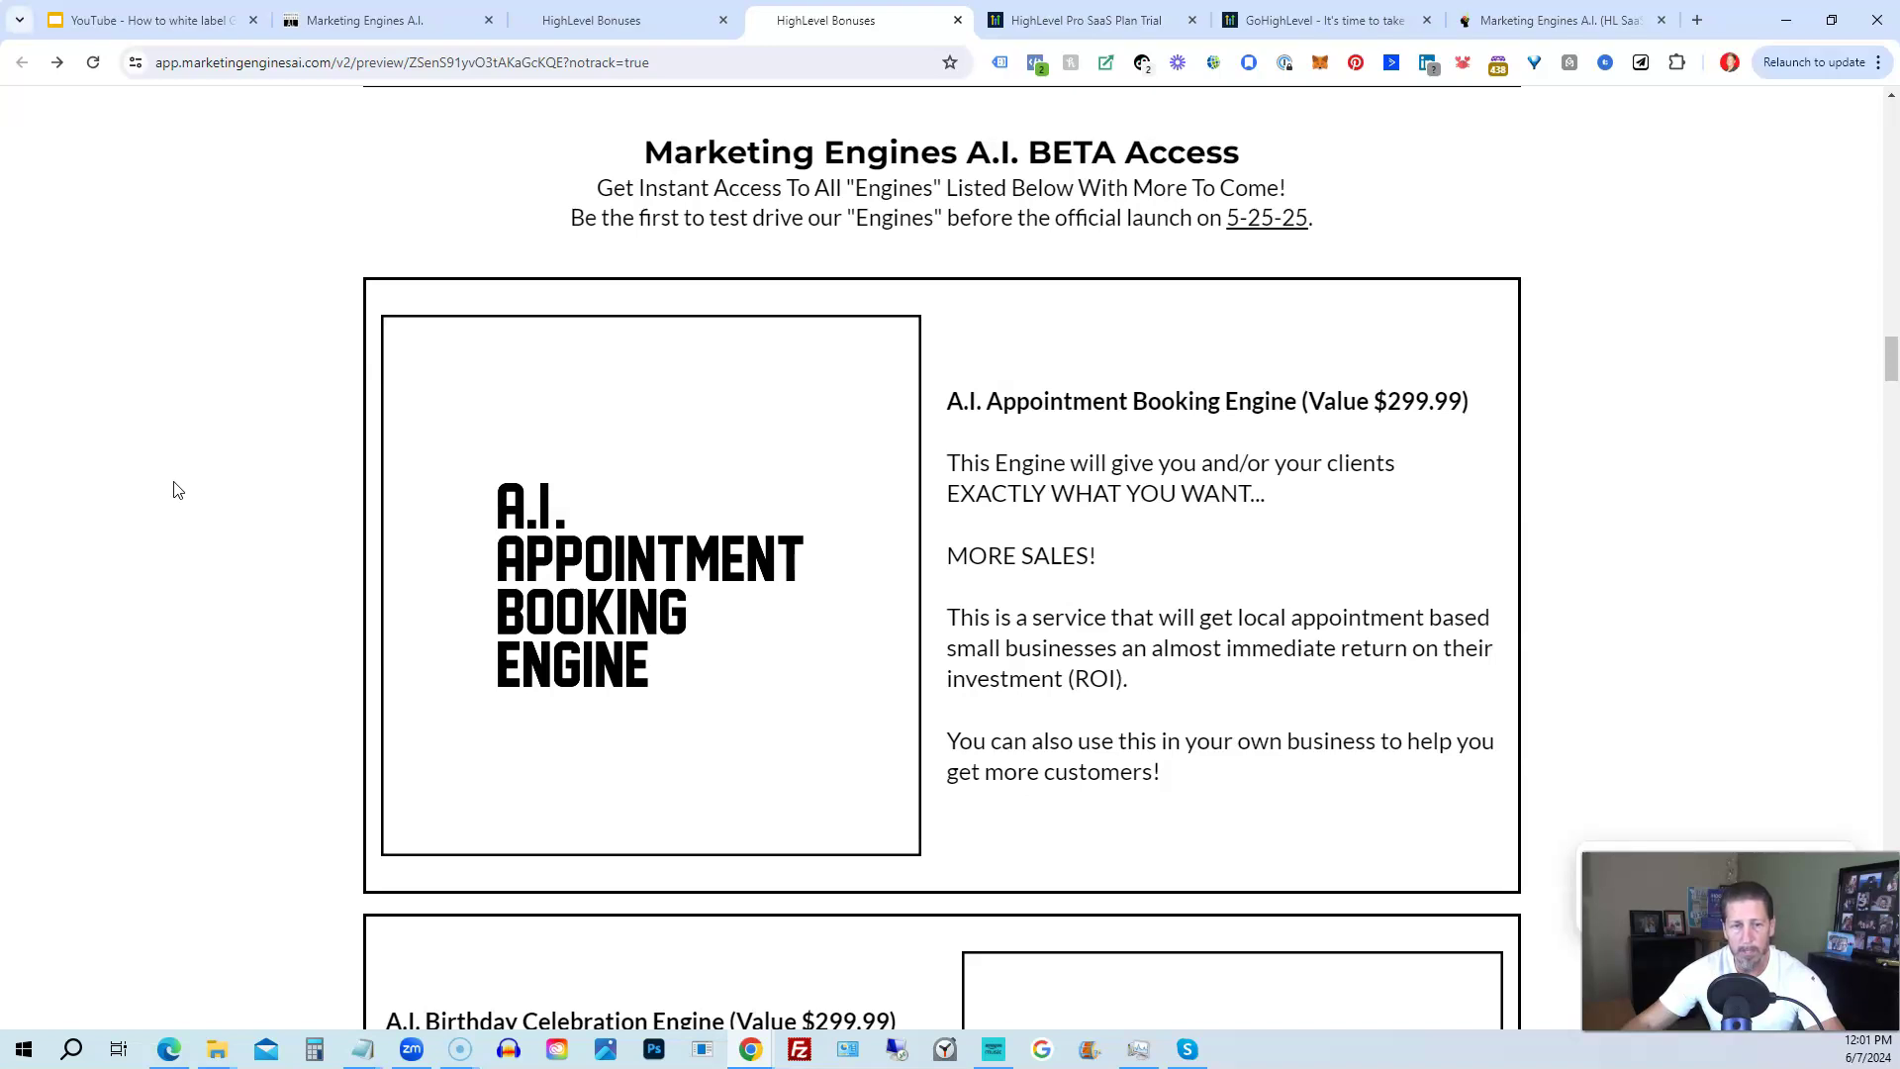
scroll(172, 489, "down", 2)
scroll(173, 490, "down", 2)
scroll(172, 492, "down", 1)
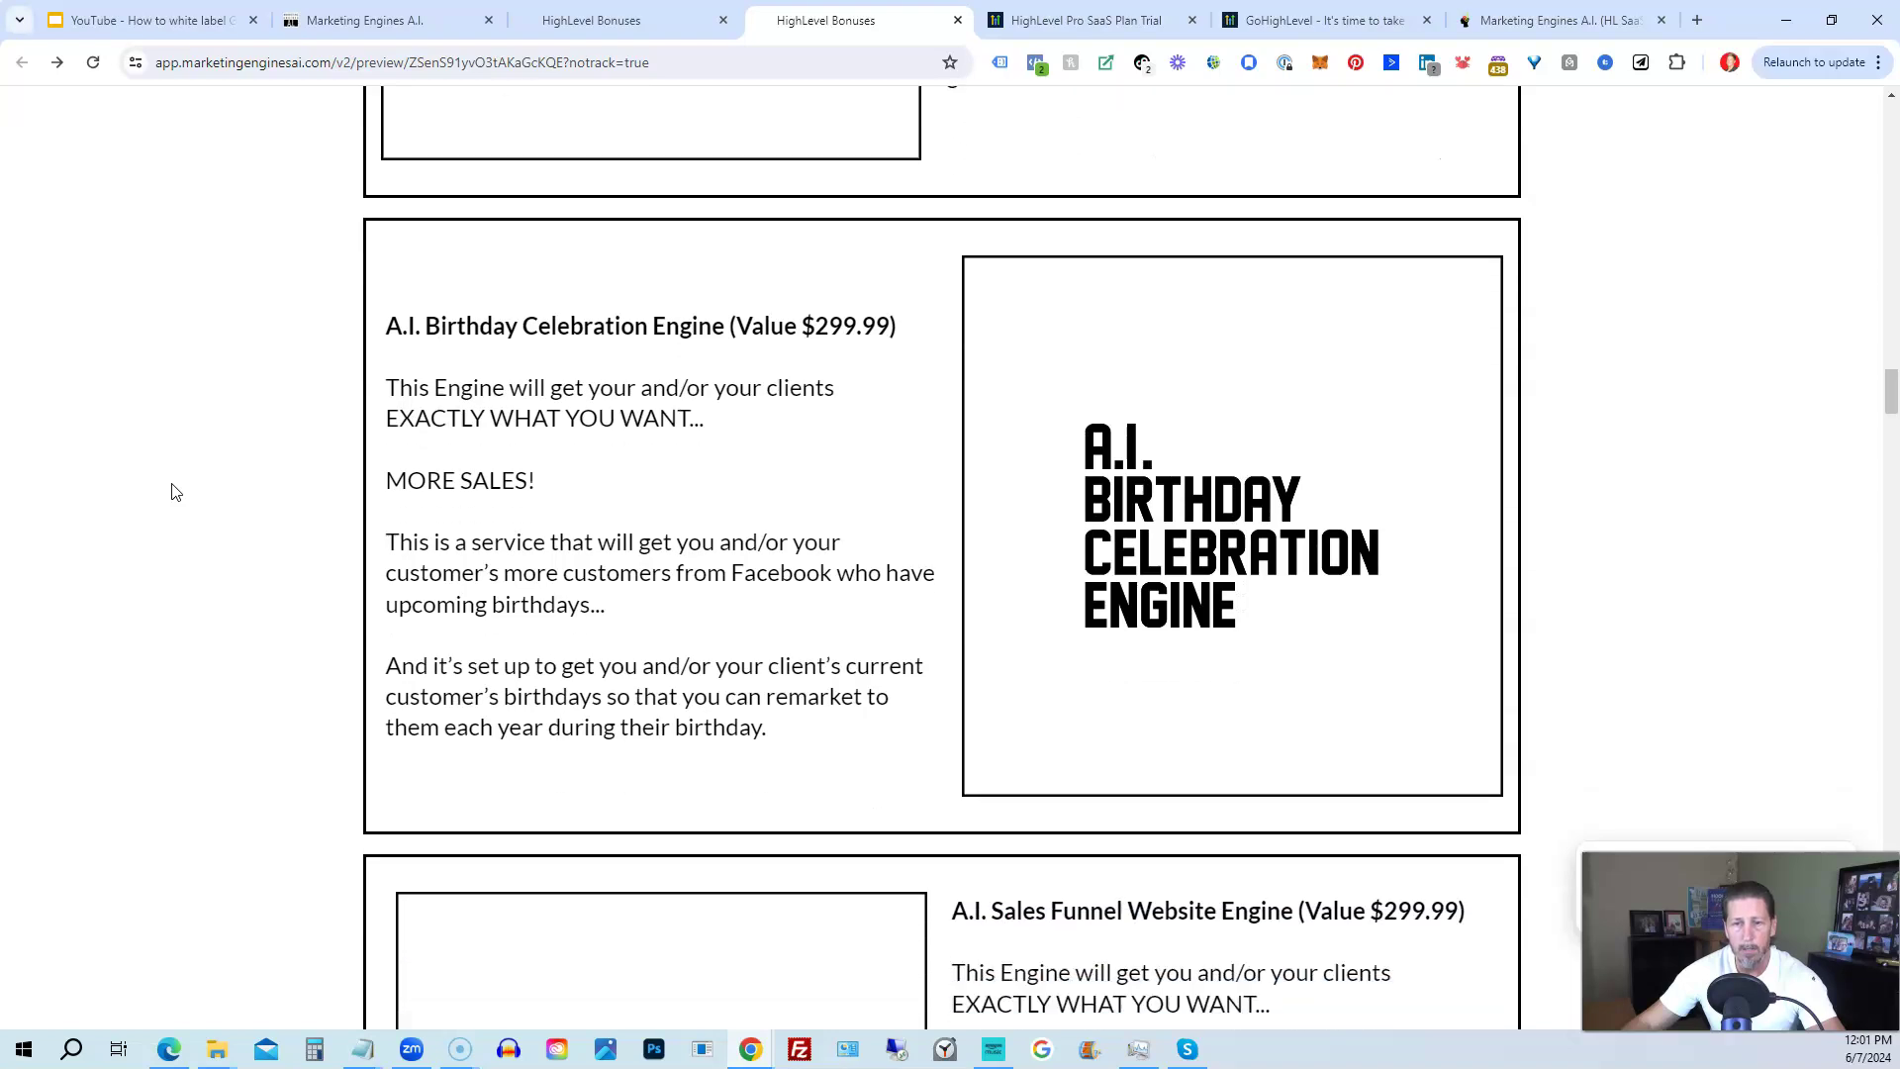
scroll(172, 491, "down", 2)
scroll(171, 493, "down", 2)
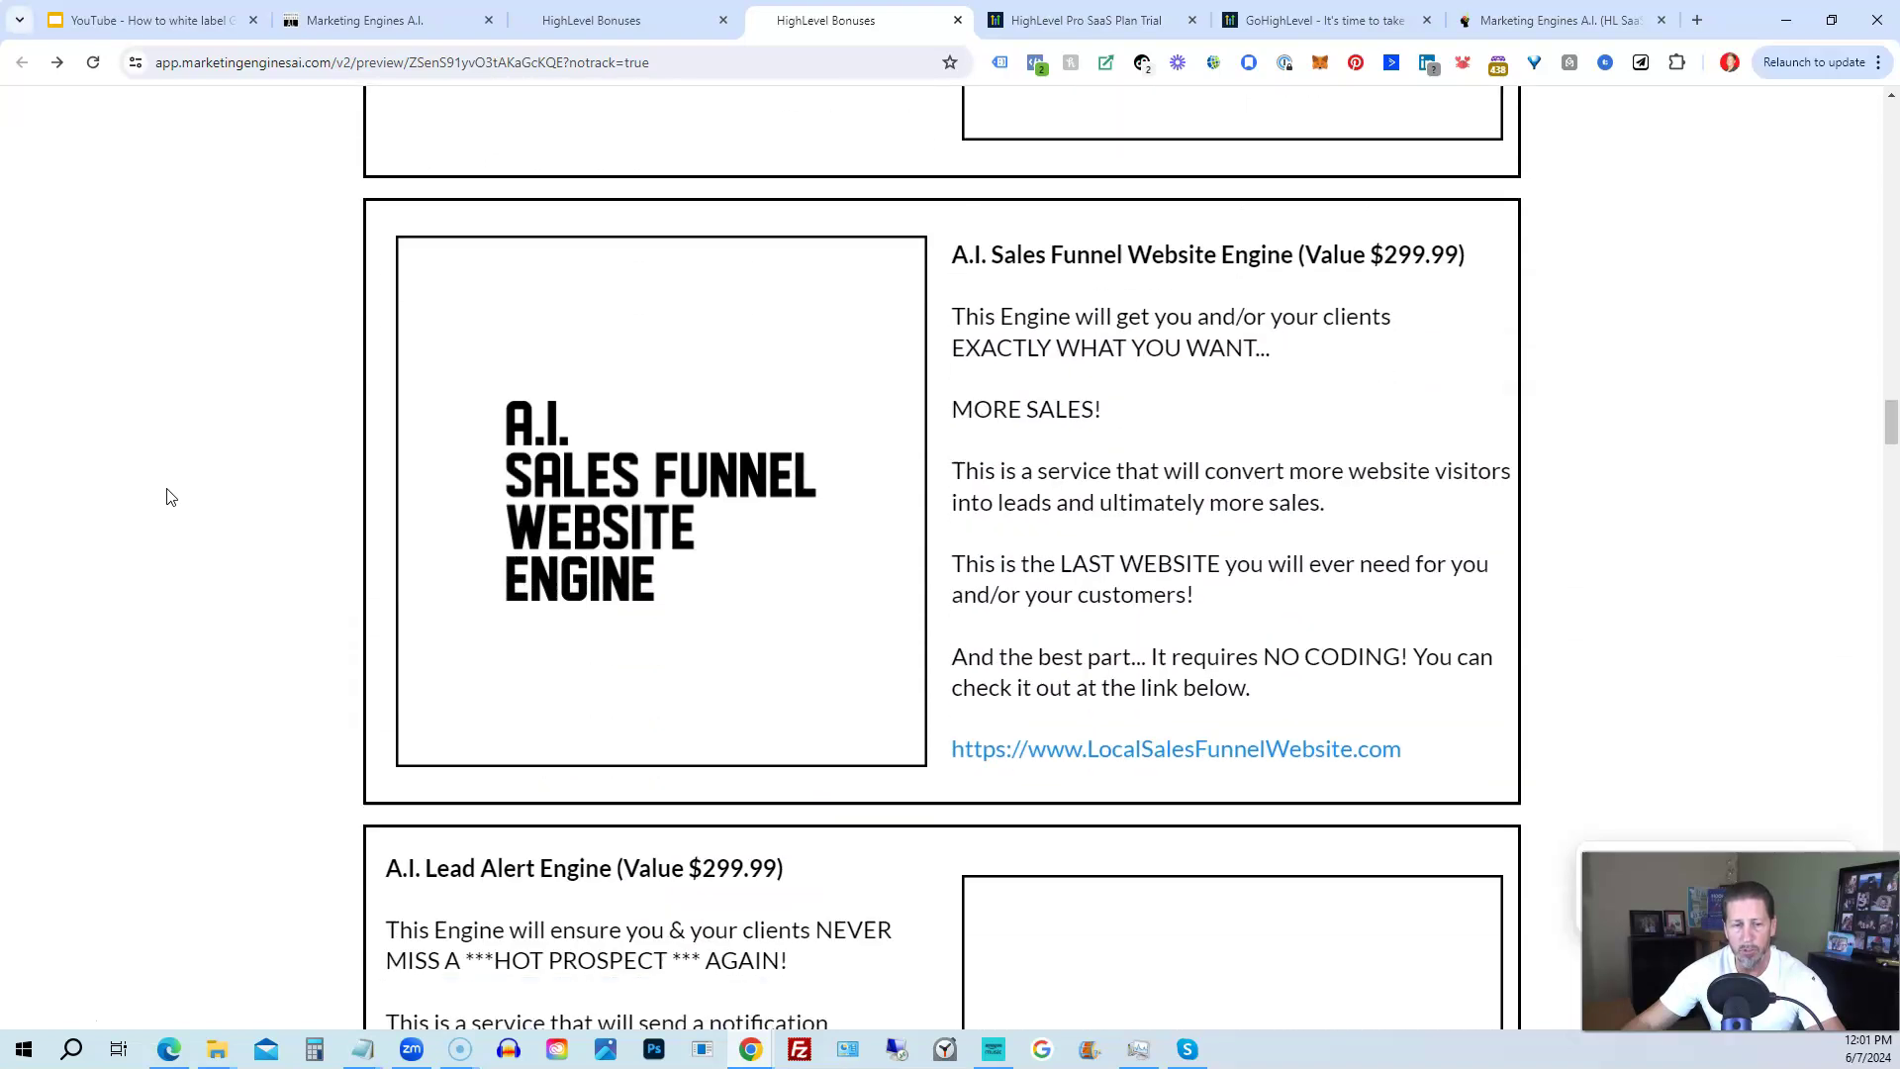
scroll(168, 497, "down", 1)
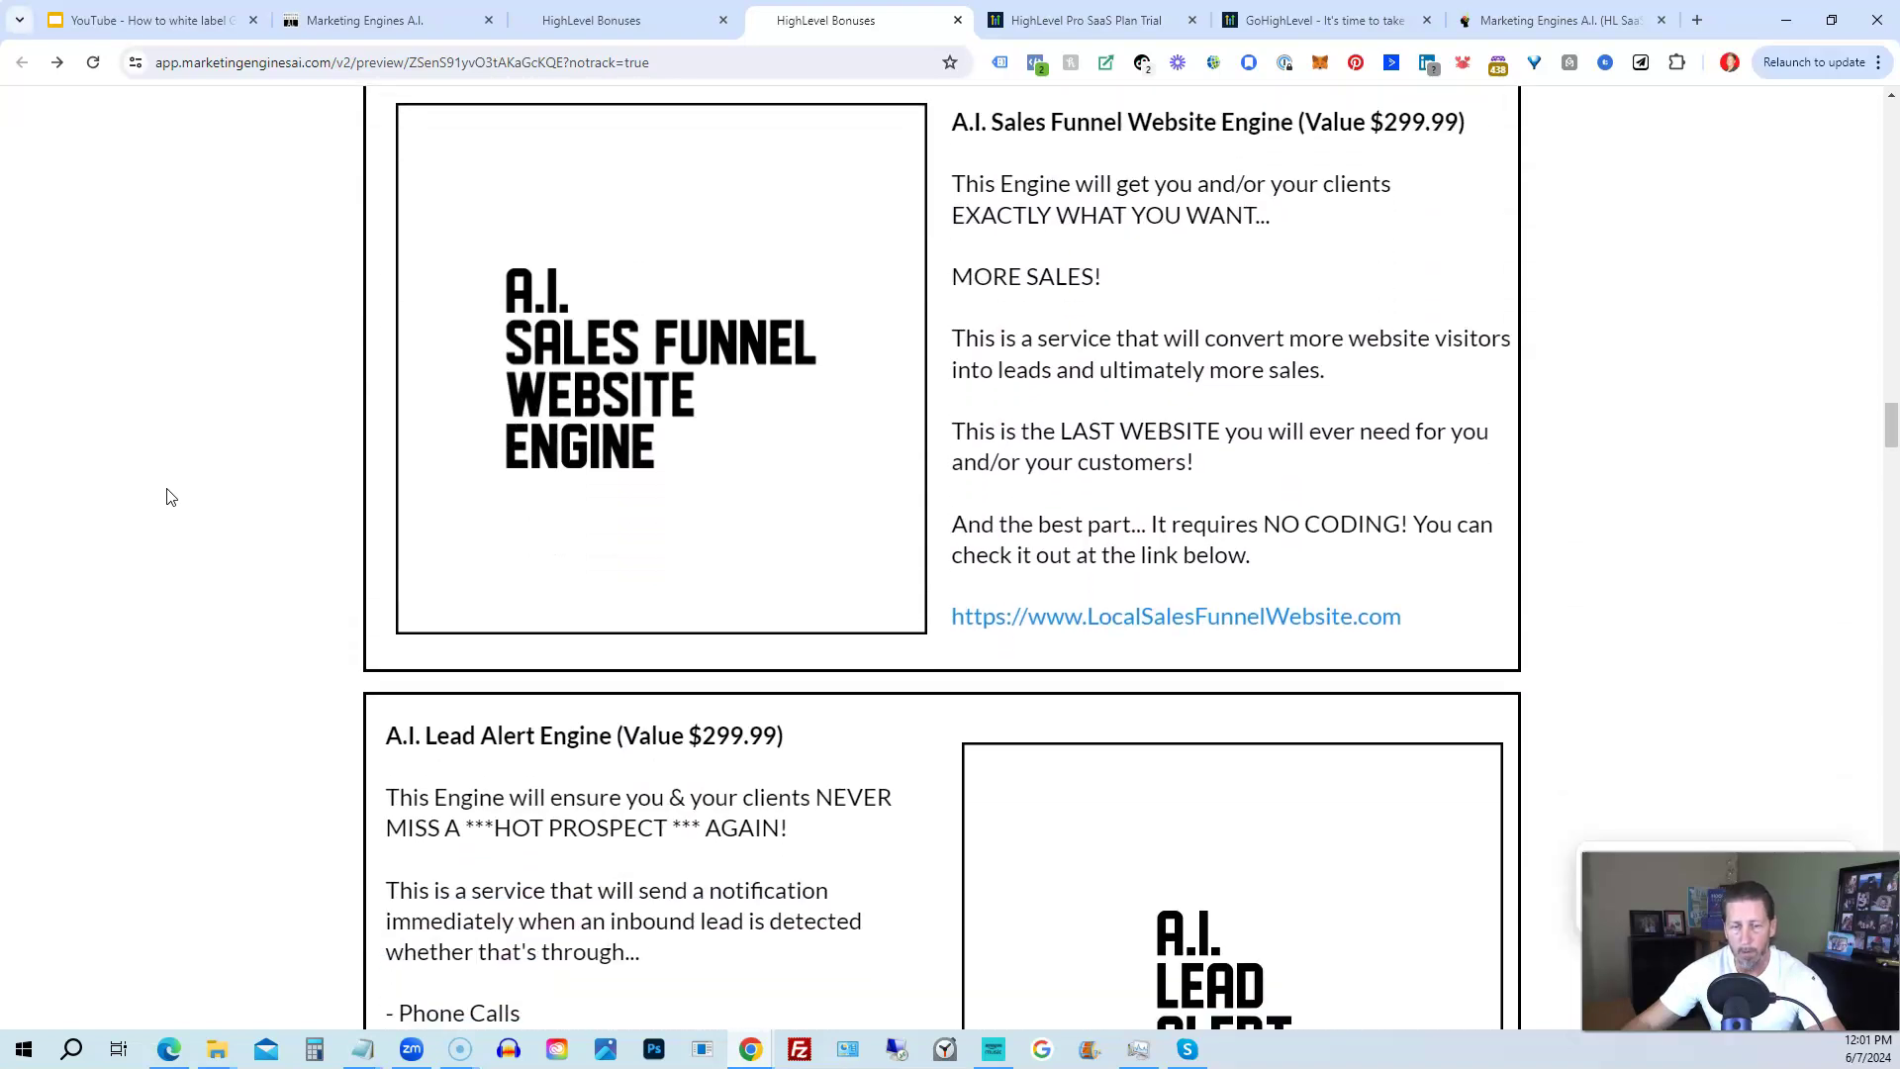
scroll(168, 498, "down", 1)
scroll(168, 498, "down", 1)
scroll(167, 497, "down", 1)
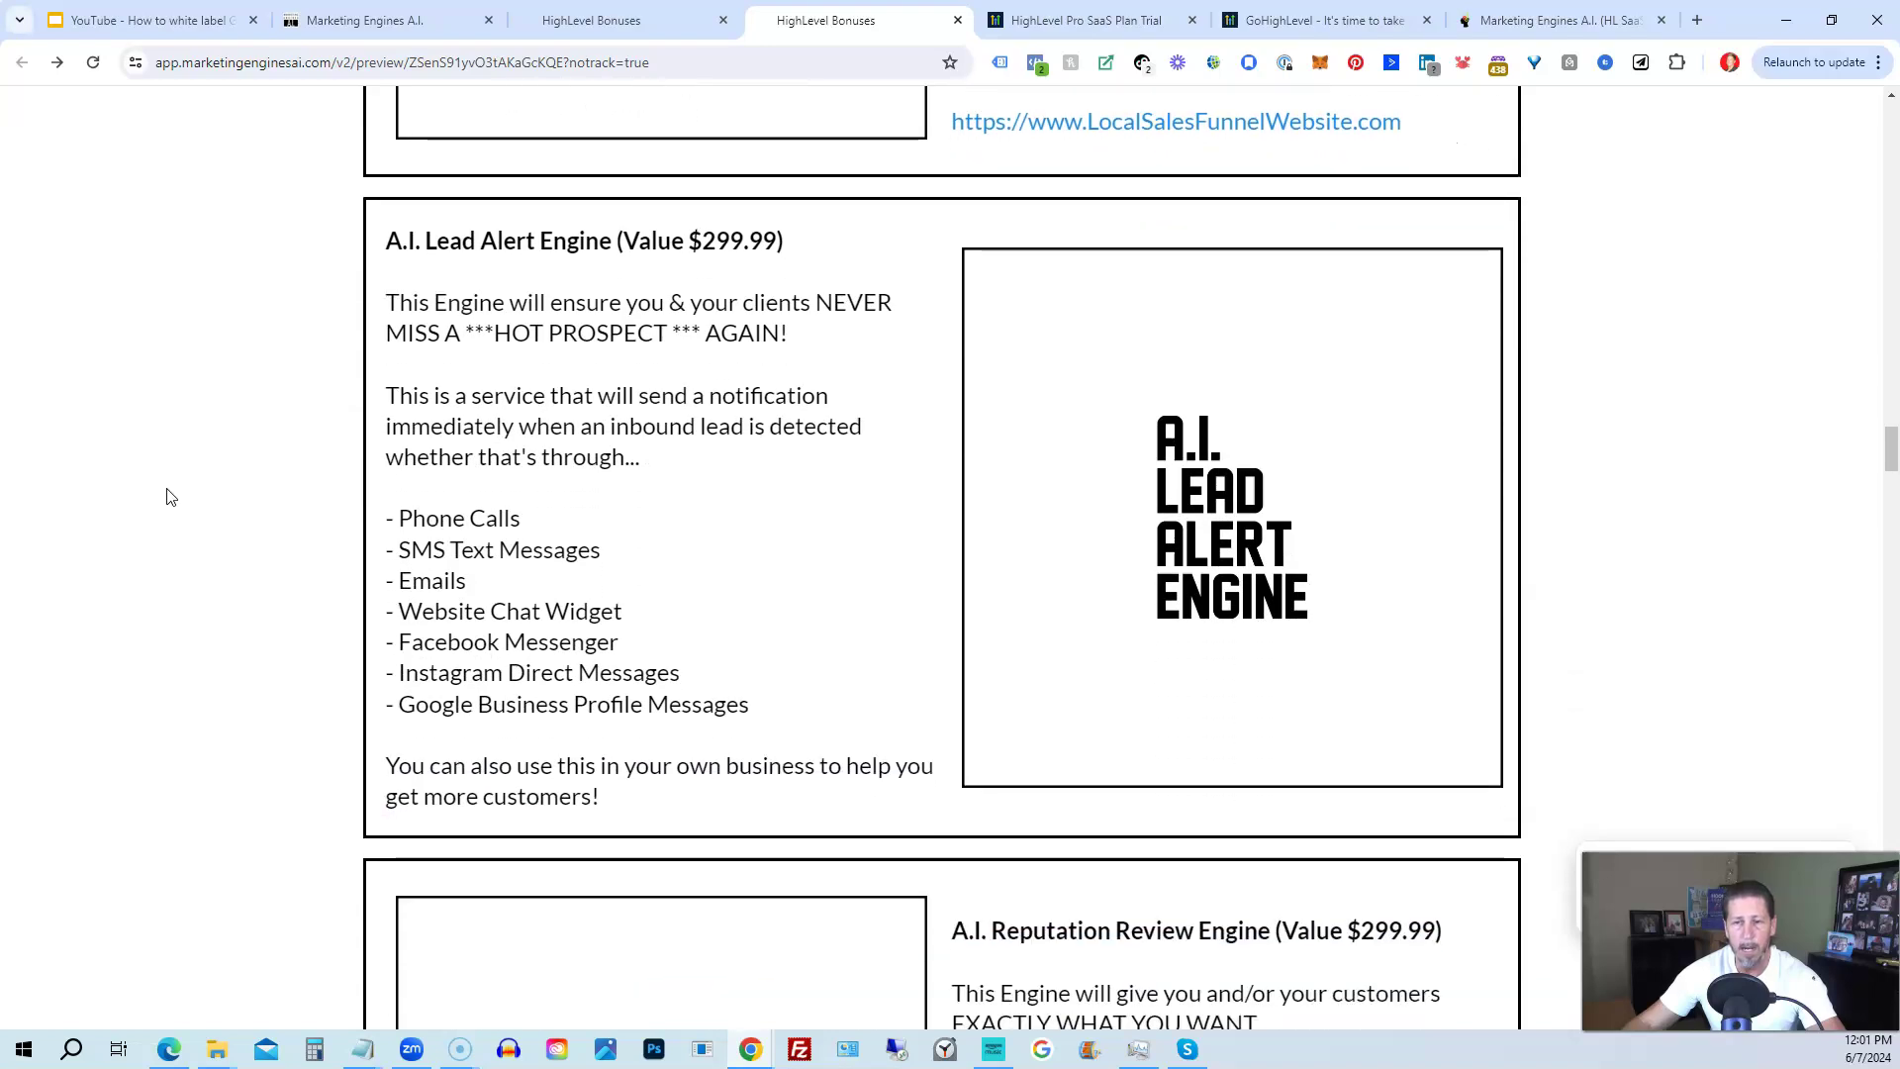
scroll(168, 497, "down", 2)
scroll(168, 497, "down", 1)
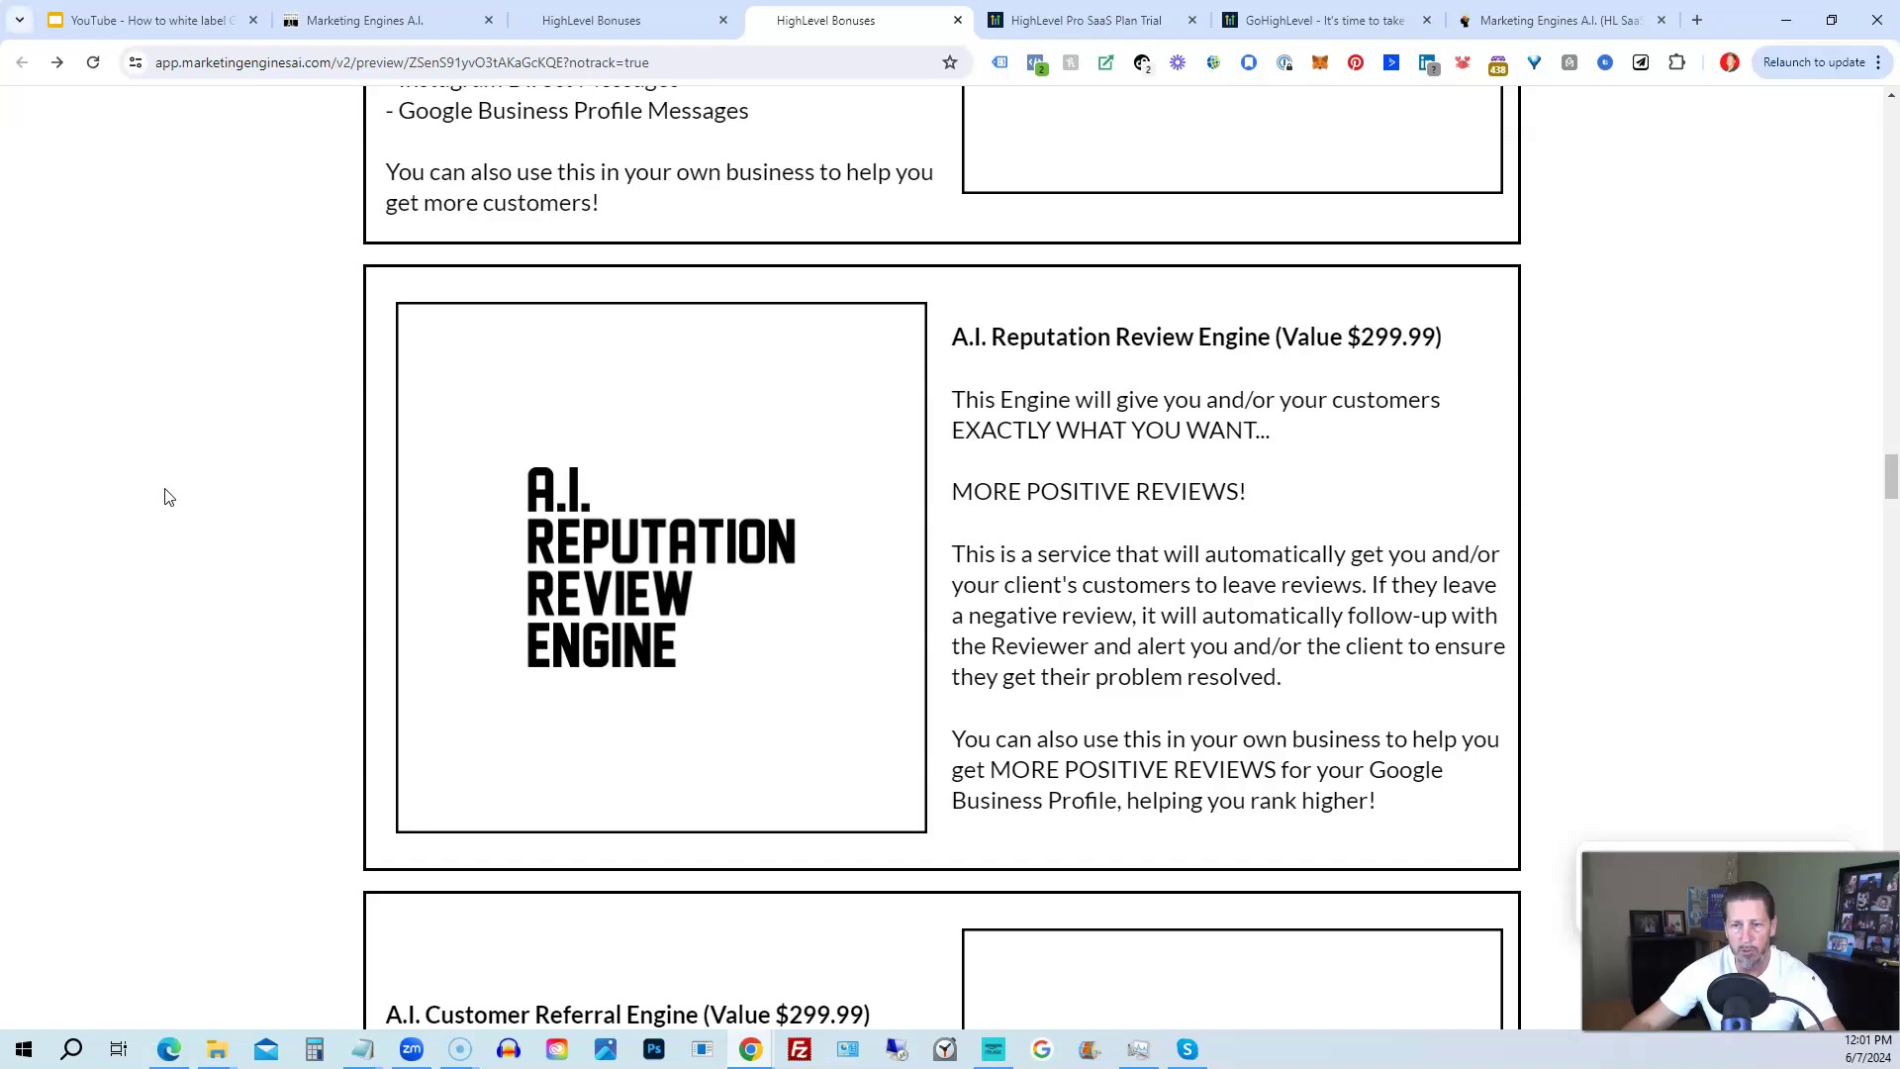
scroll(167, 497, "down", 2)
scroll(167, 500, "down", 1)
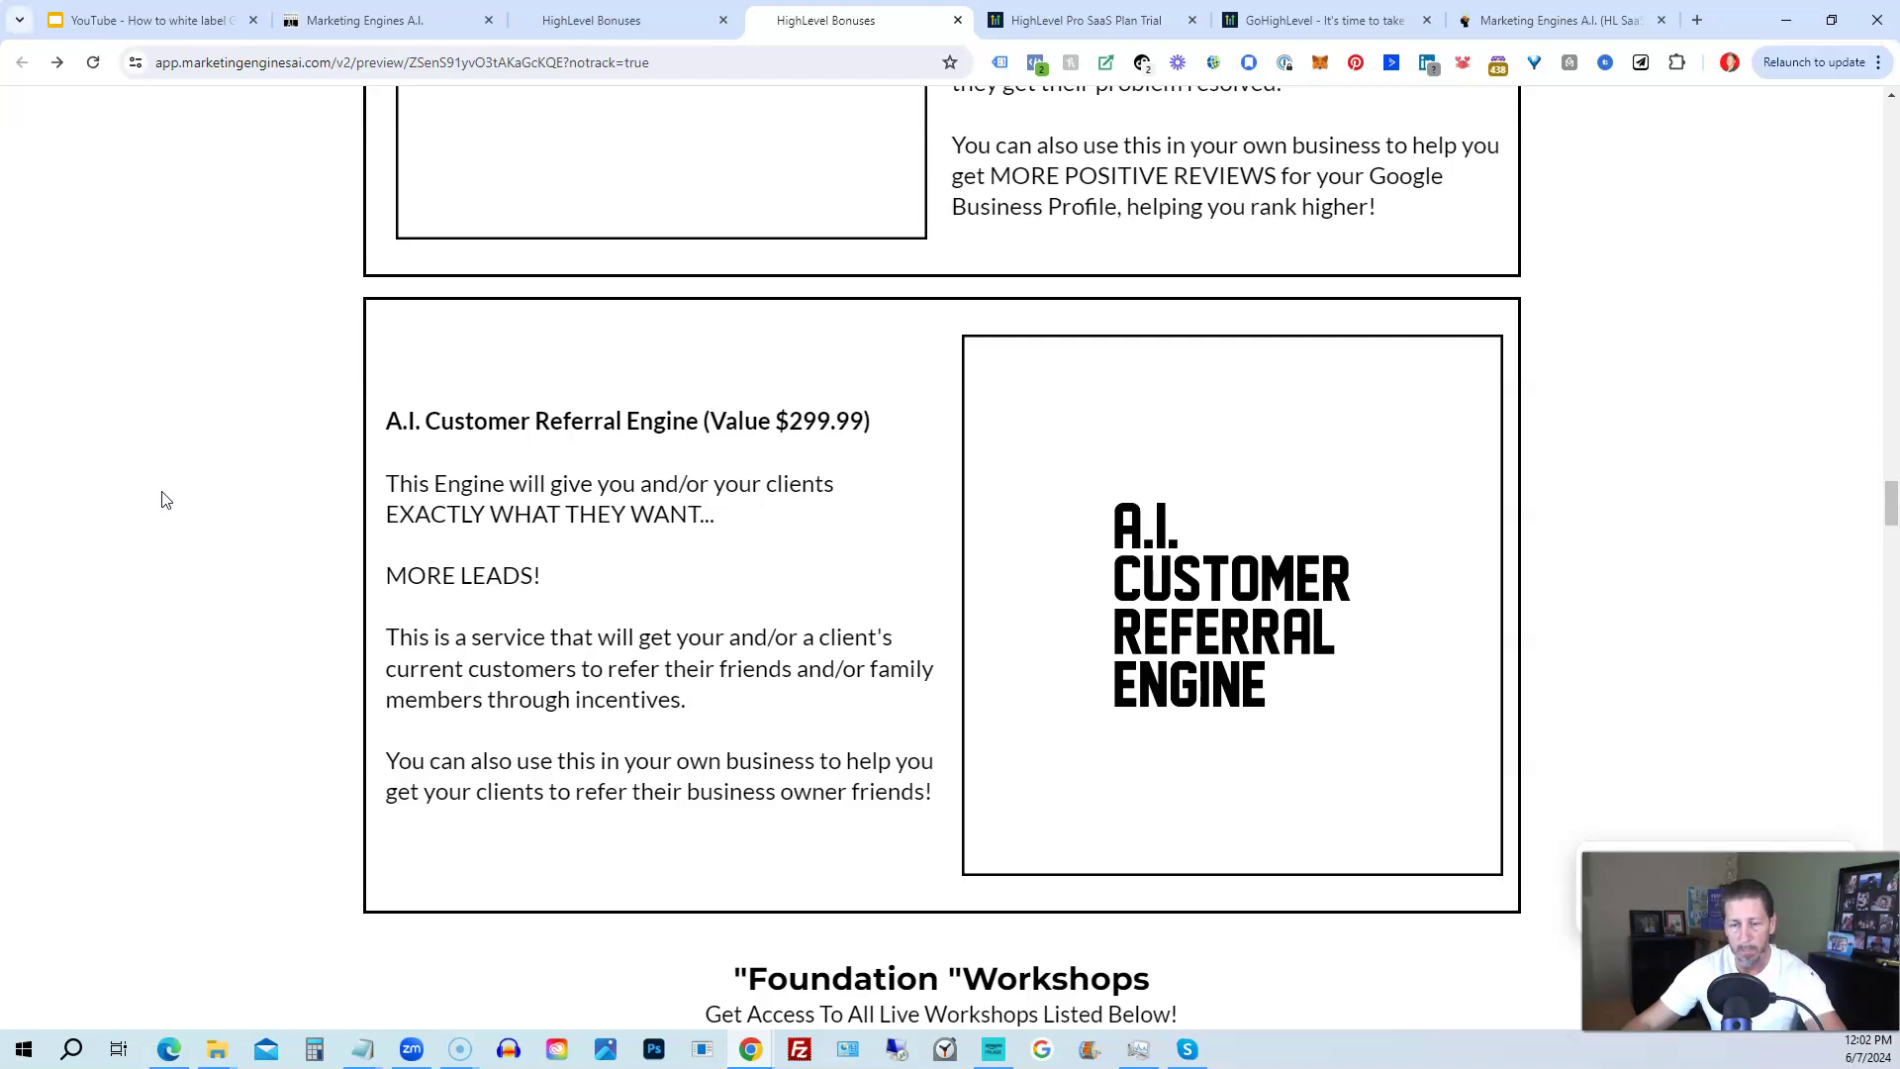
scroll(165, 499, "down", 3)
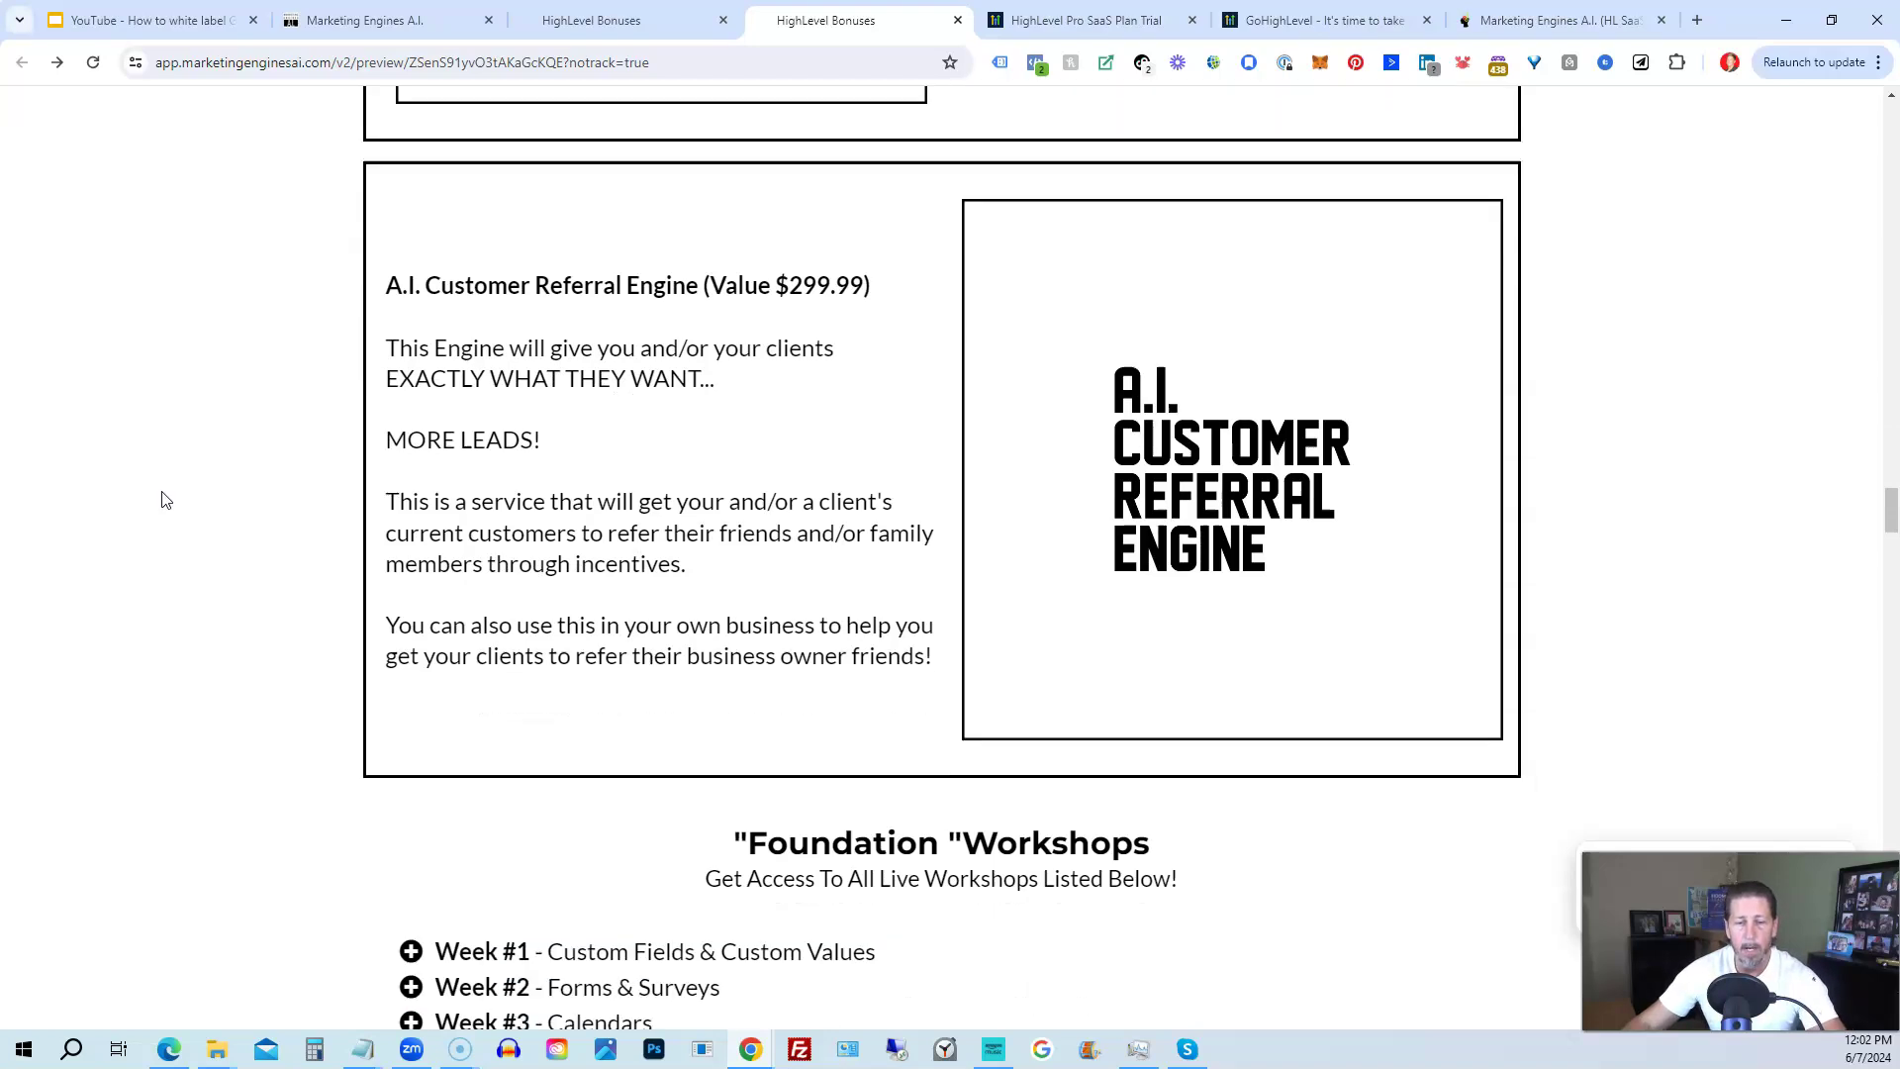
scroll(165, 500, "down", 3)
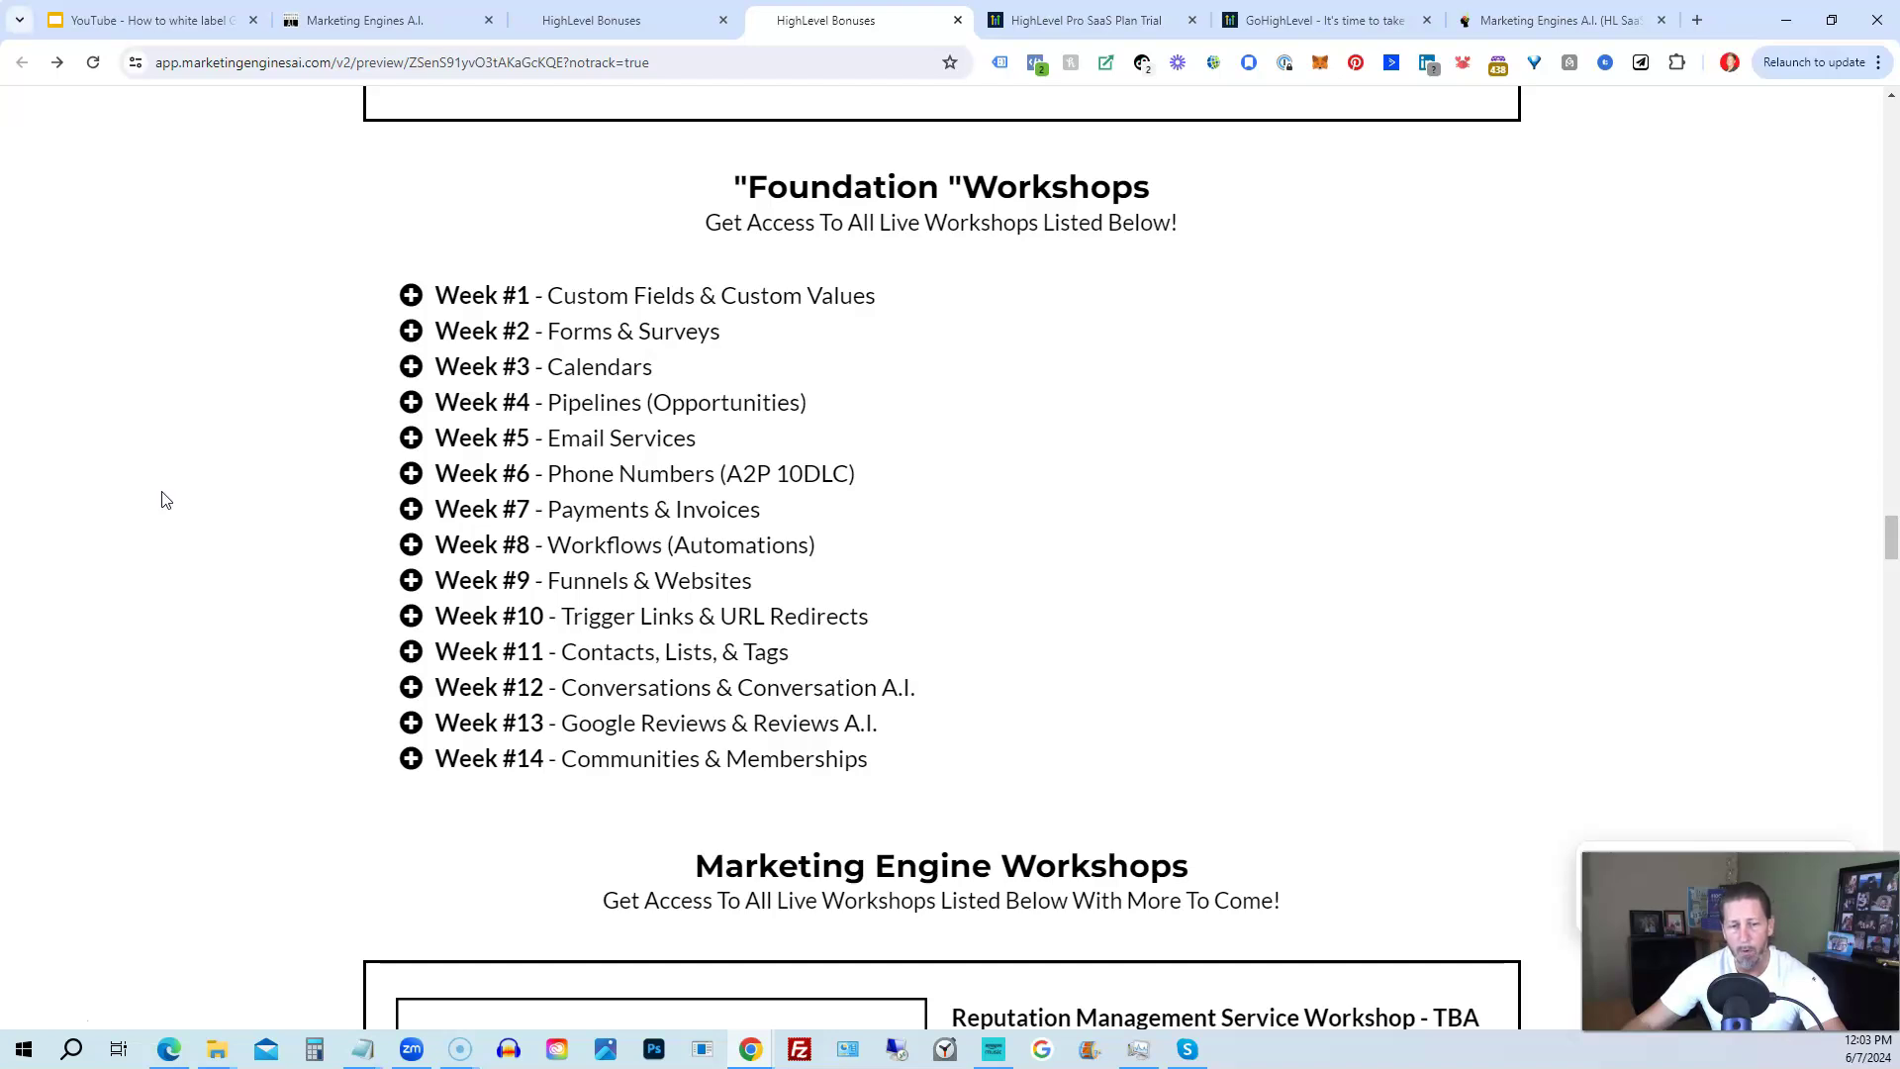
scroll(166, 500, "down", 3)
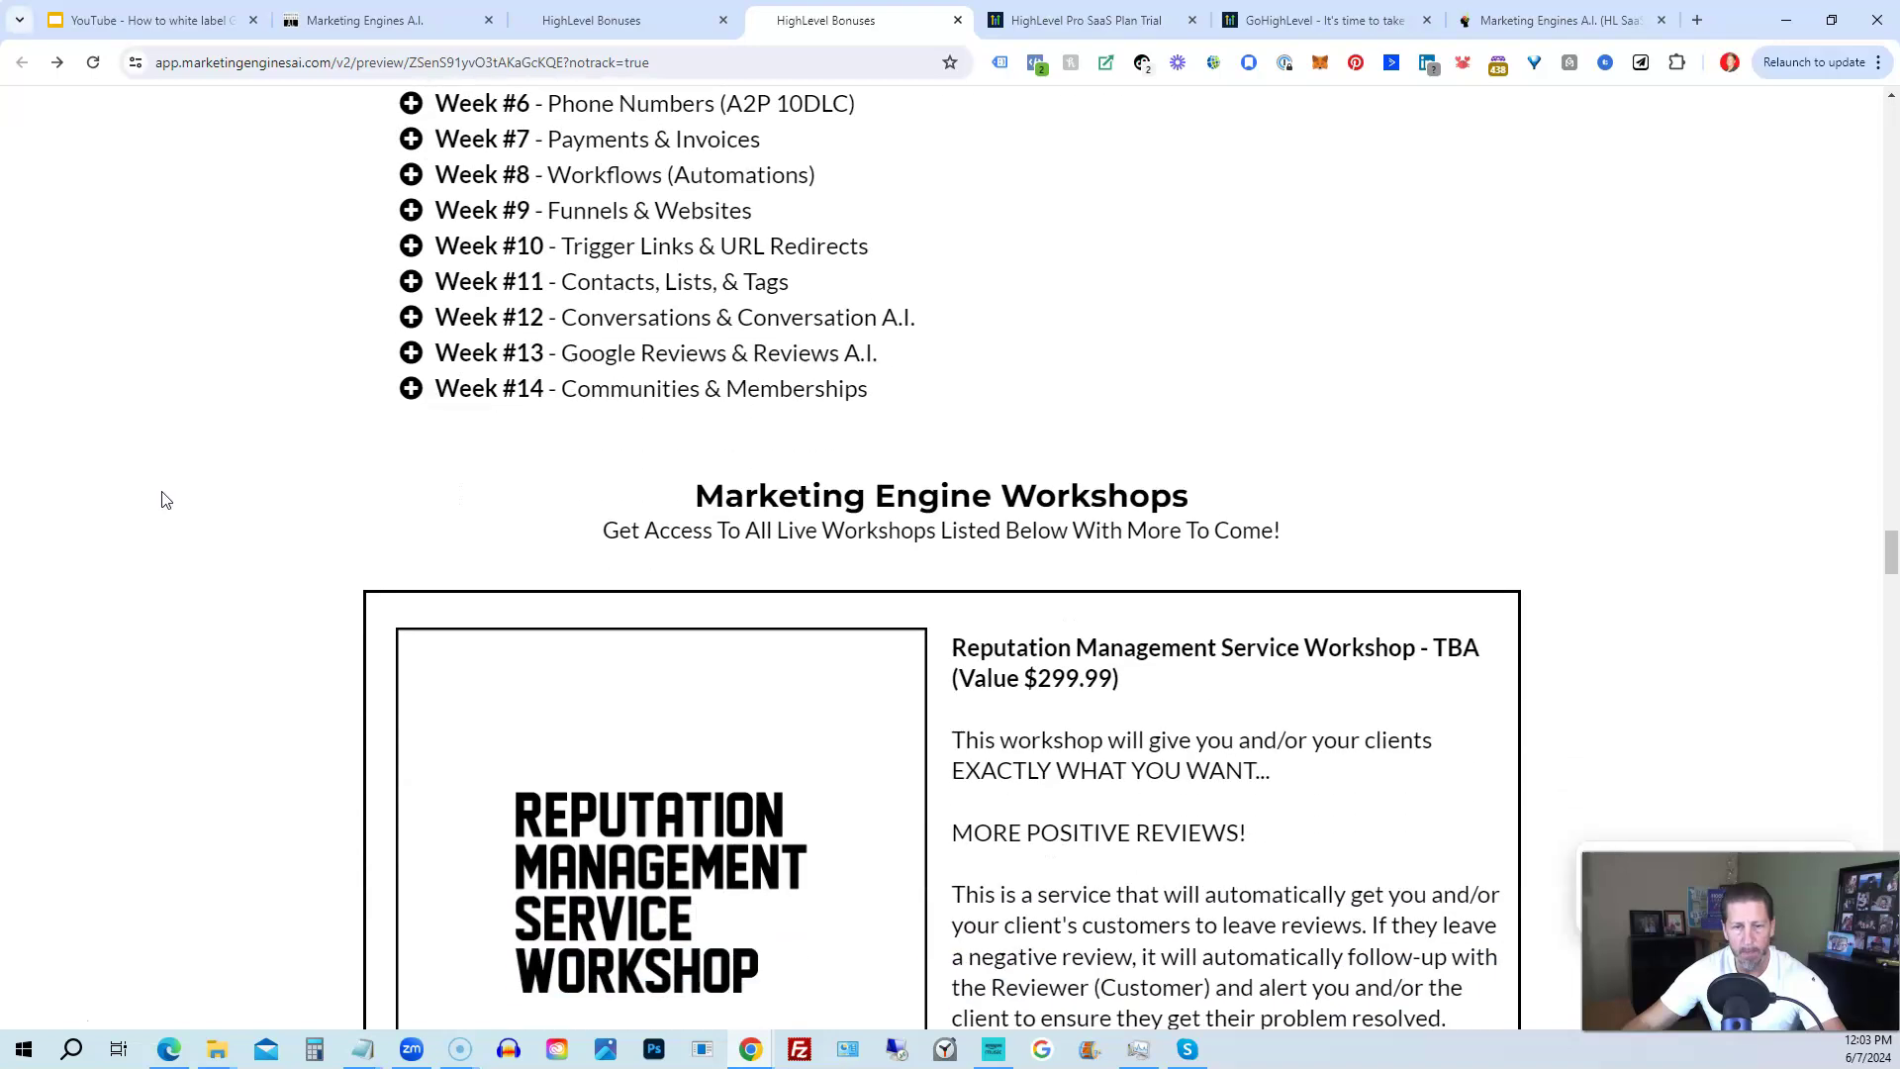
scroll(165, 501, "down", 1)
scroll(165, 500, "down", 1)
scroll(166, 500, "down", 1)
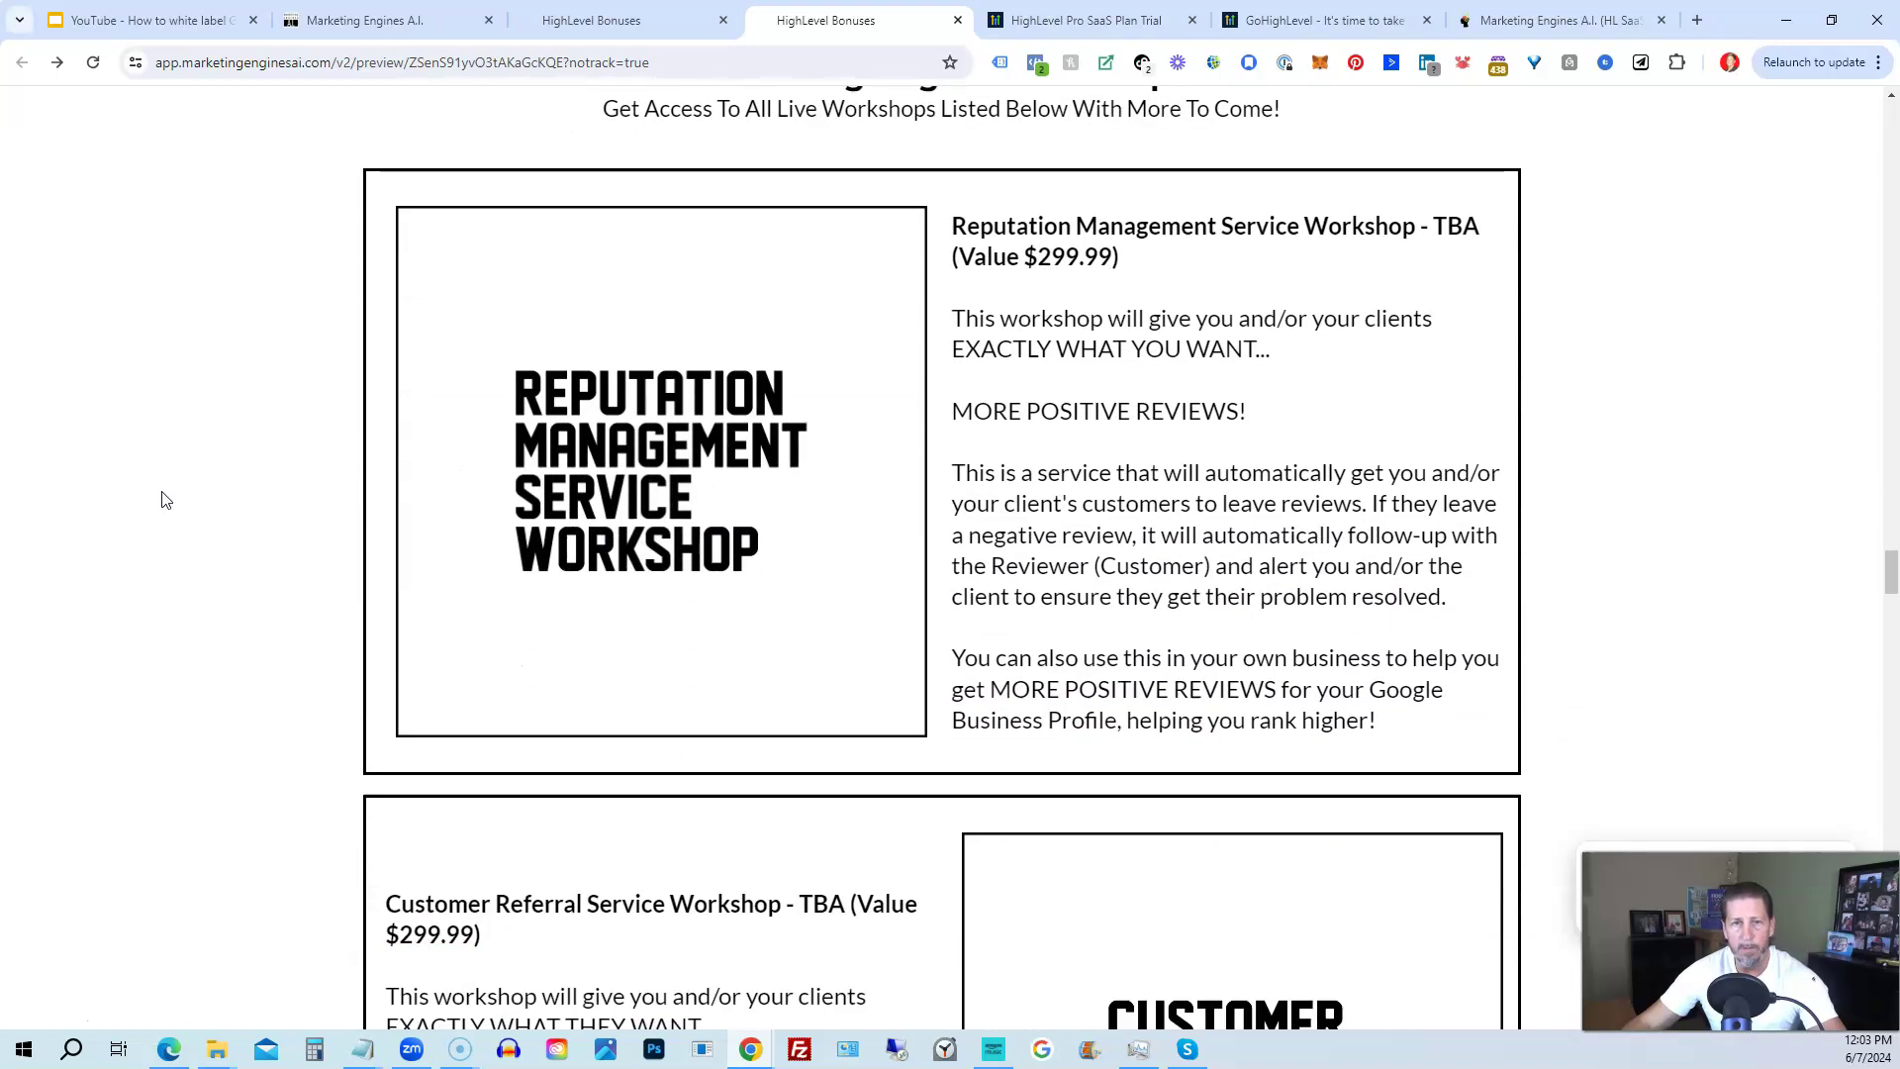
scroll(165, 501, "up", 1)
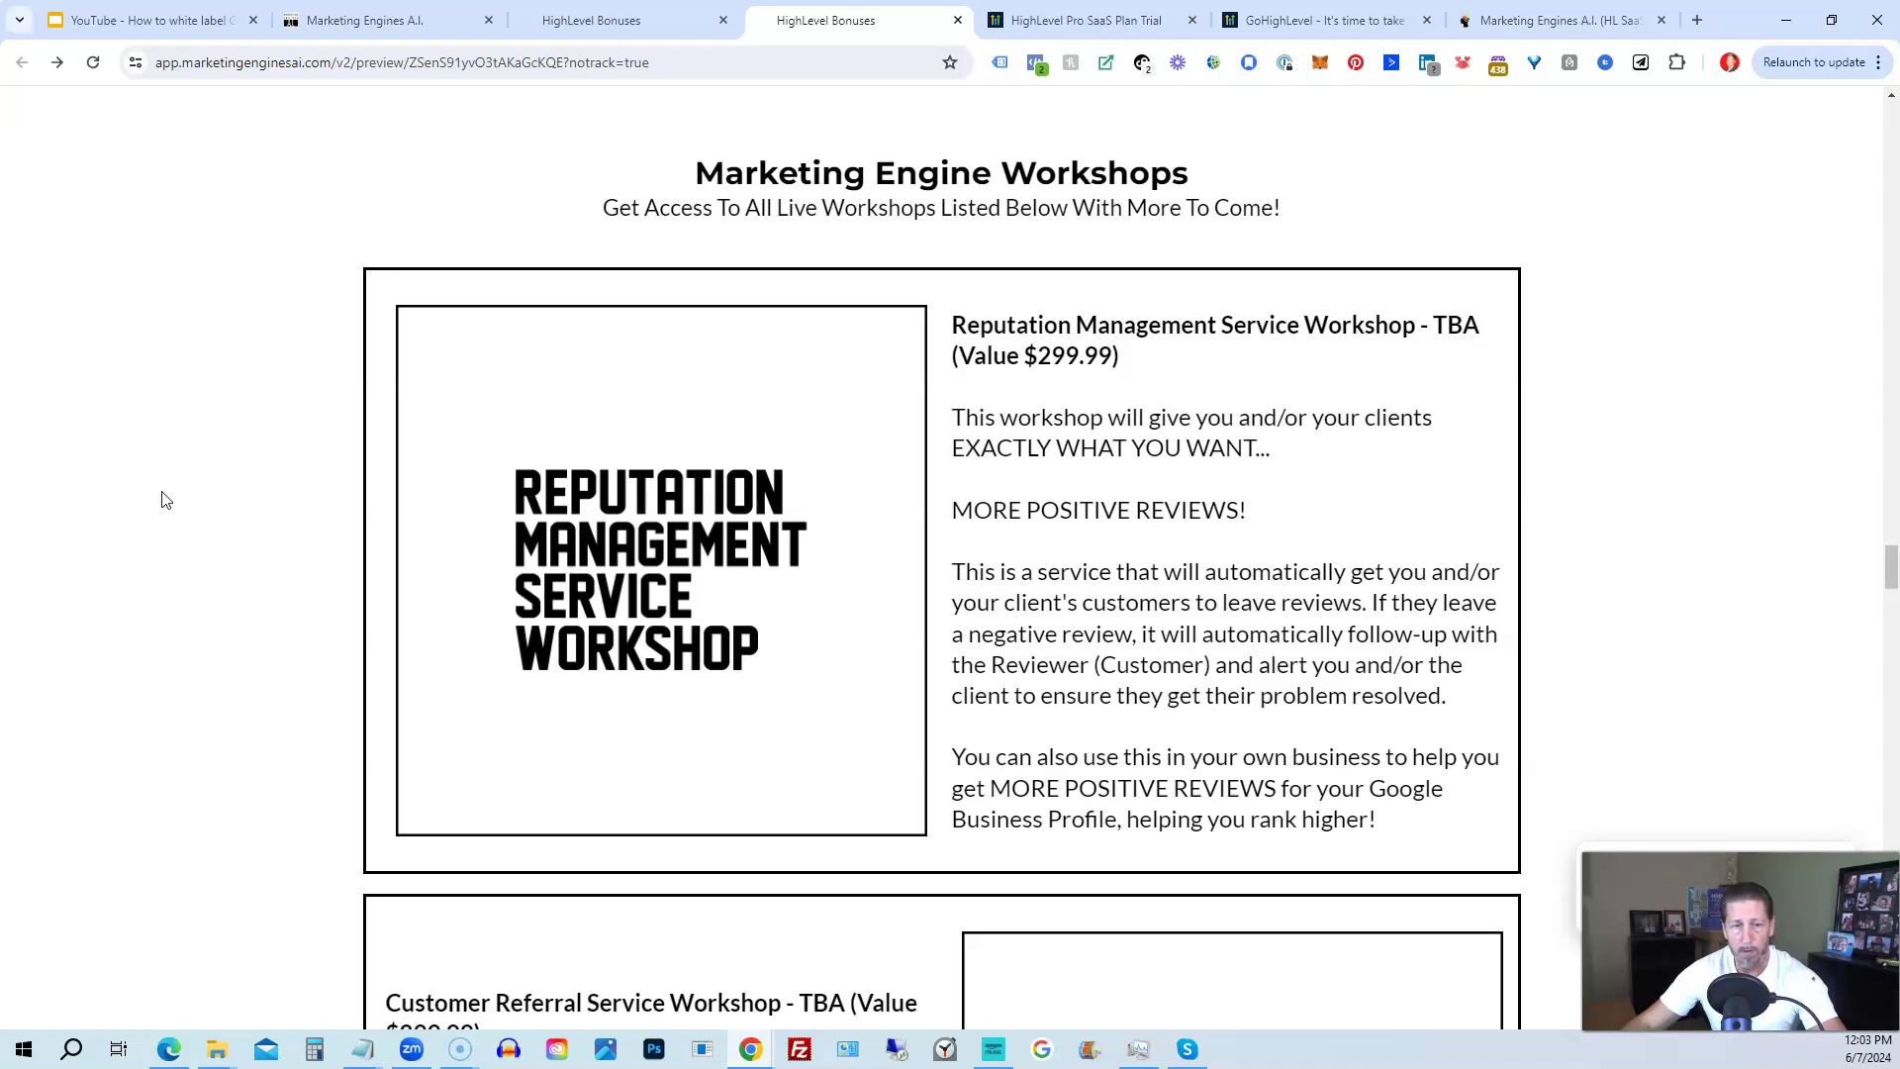
scroll(163, 501, "down", 2)
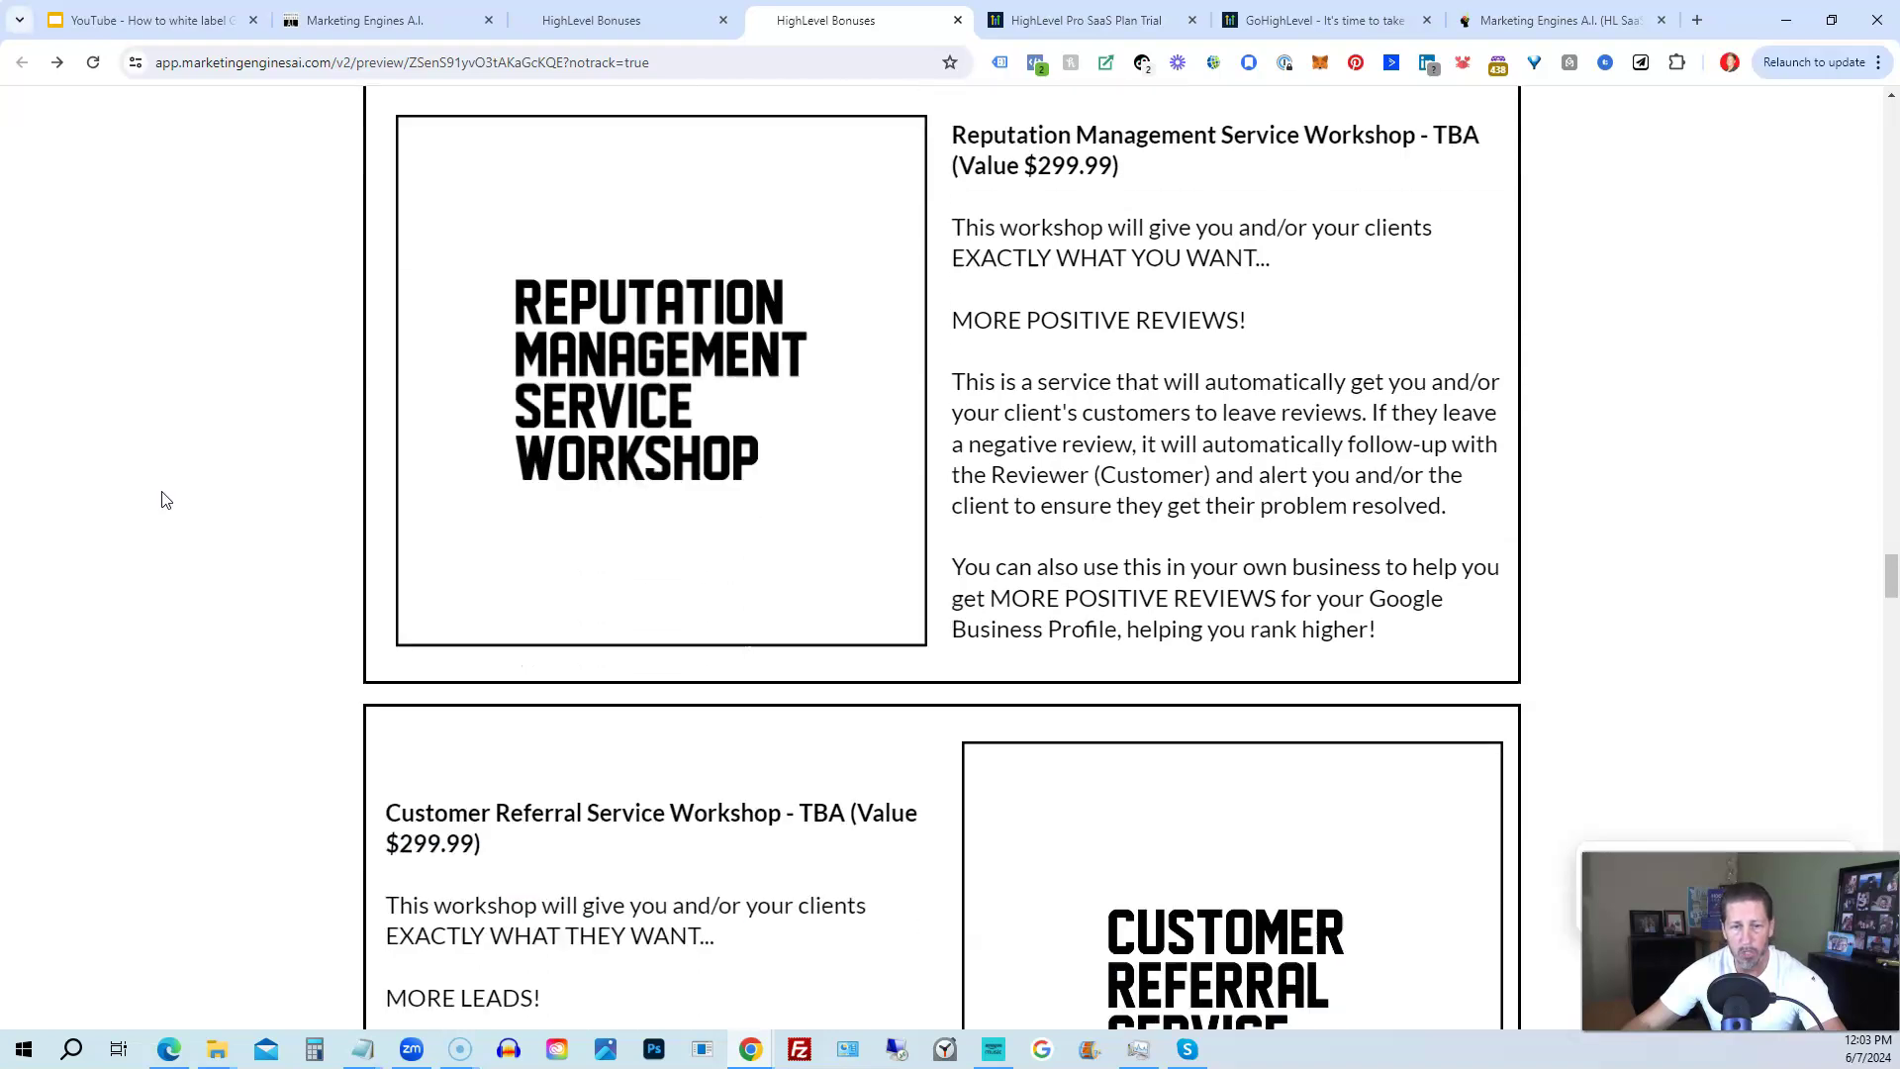
scroll(164, 500, "down", 2)
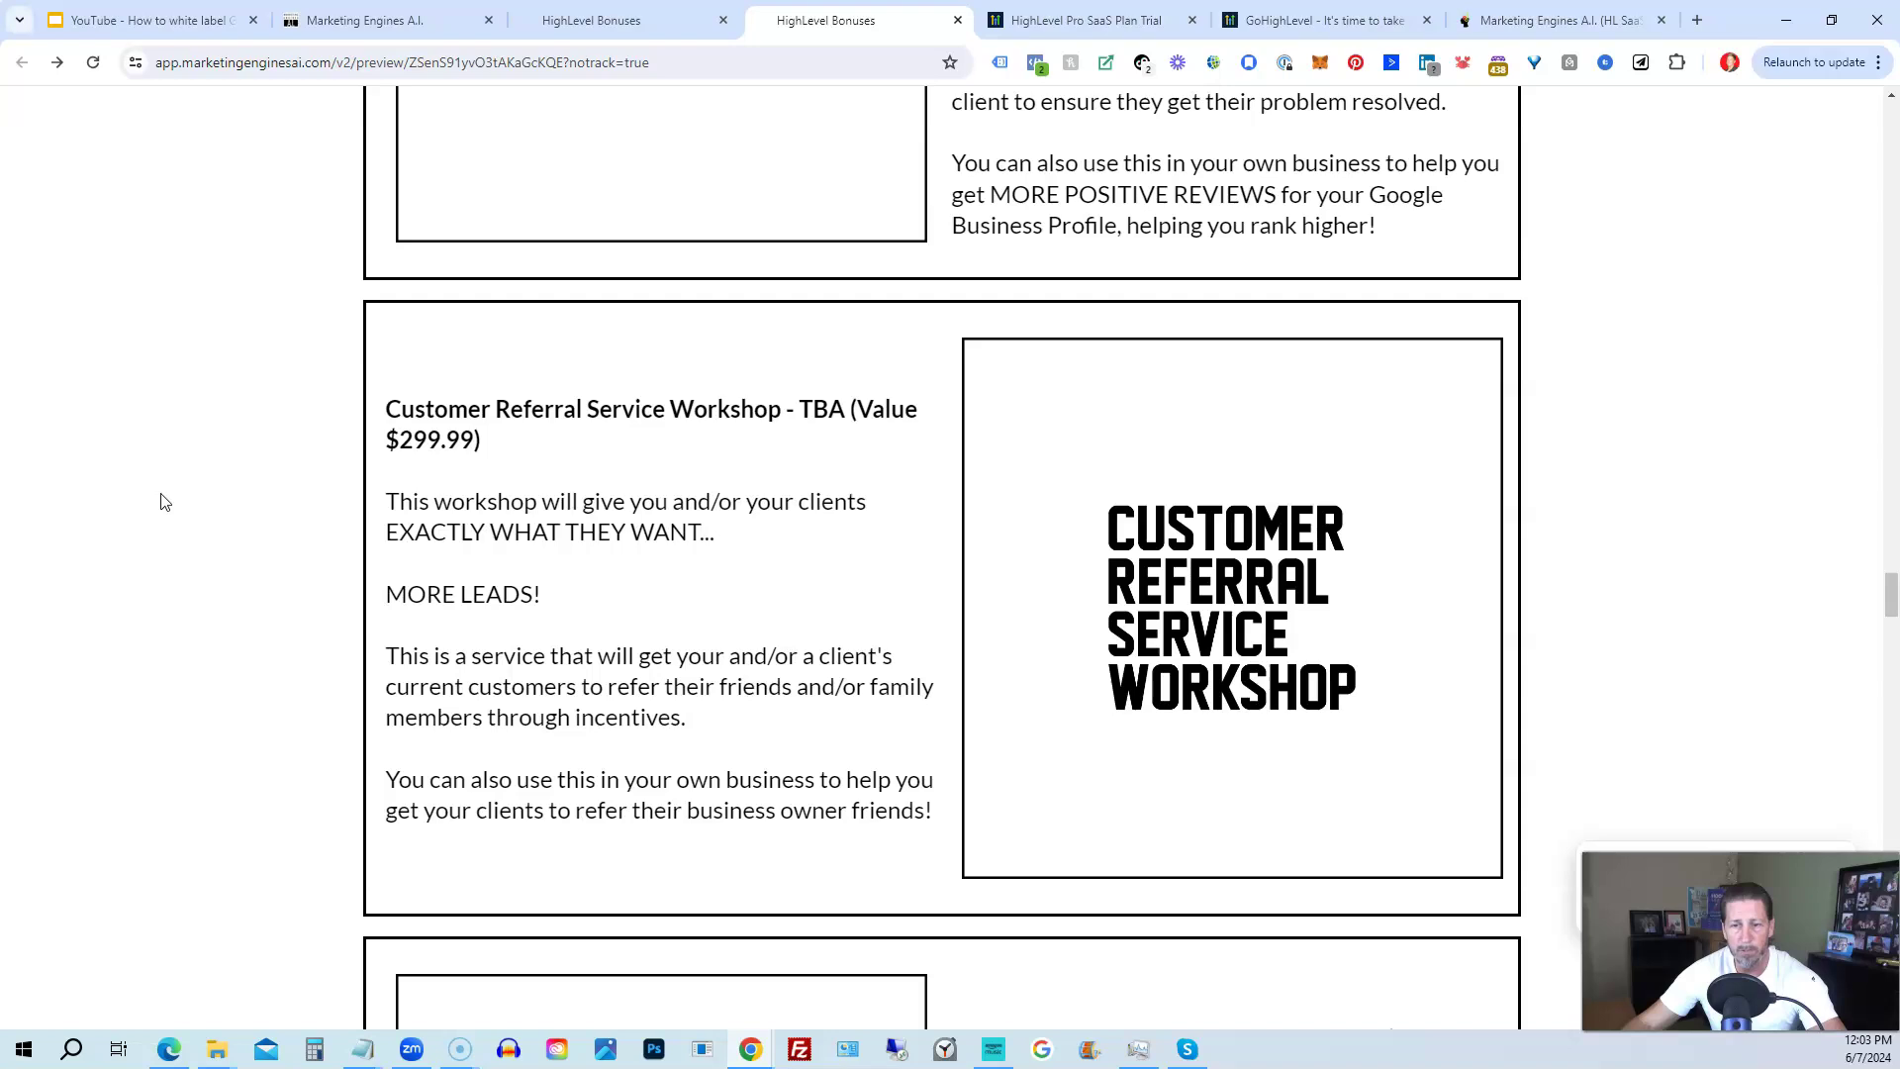
scroll(163, 501, "down", 4)
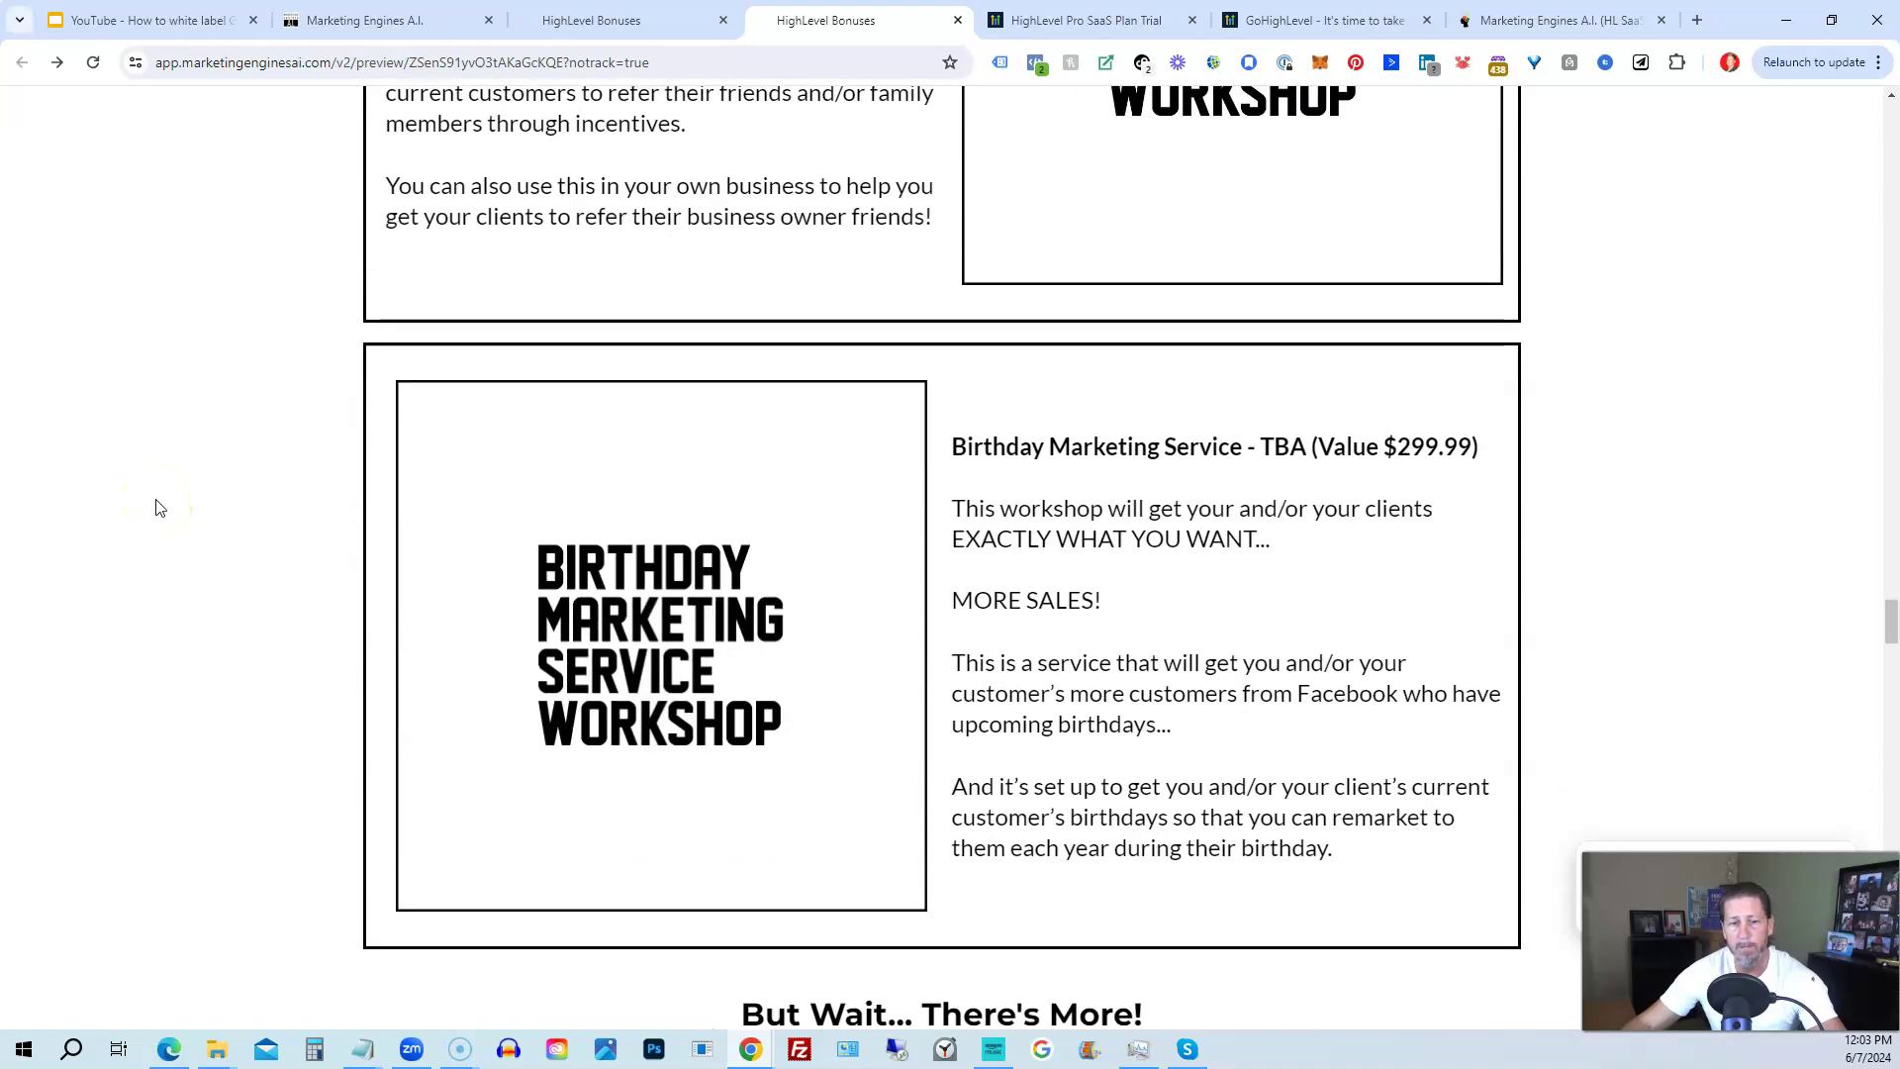
scroll(161, 508, "down", 3)
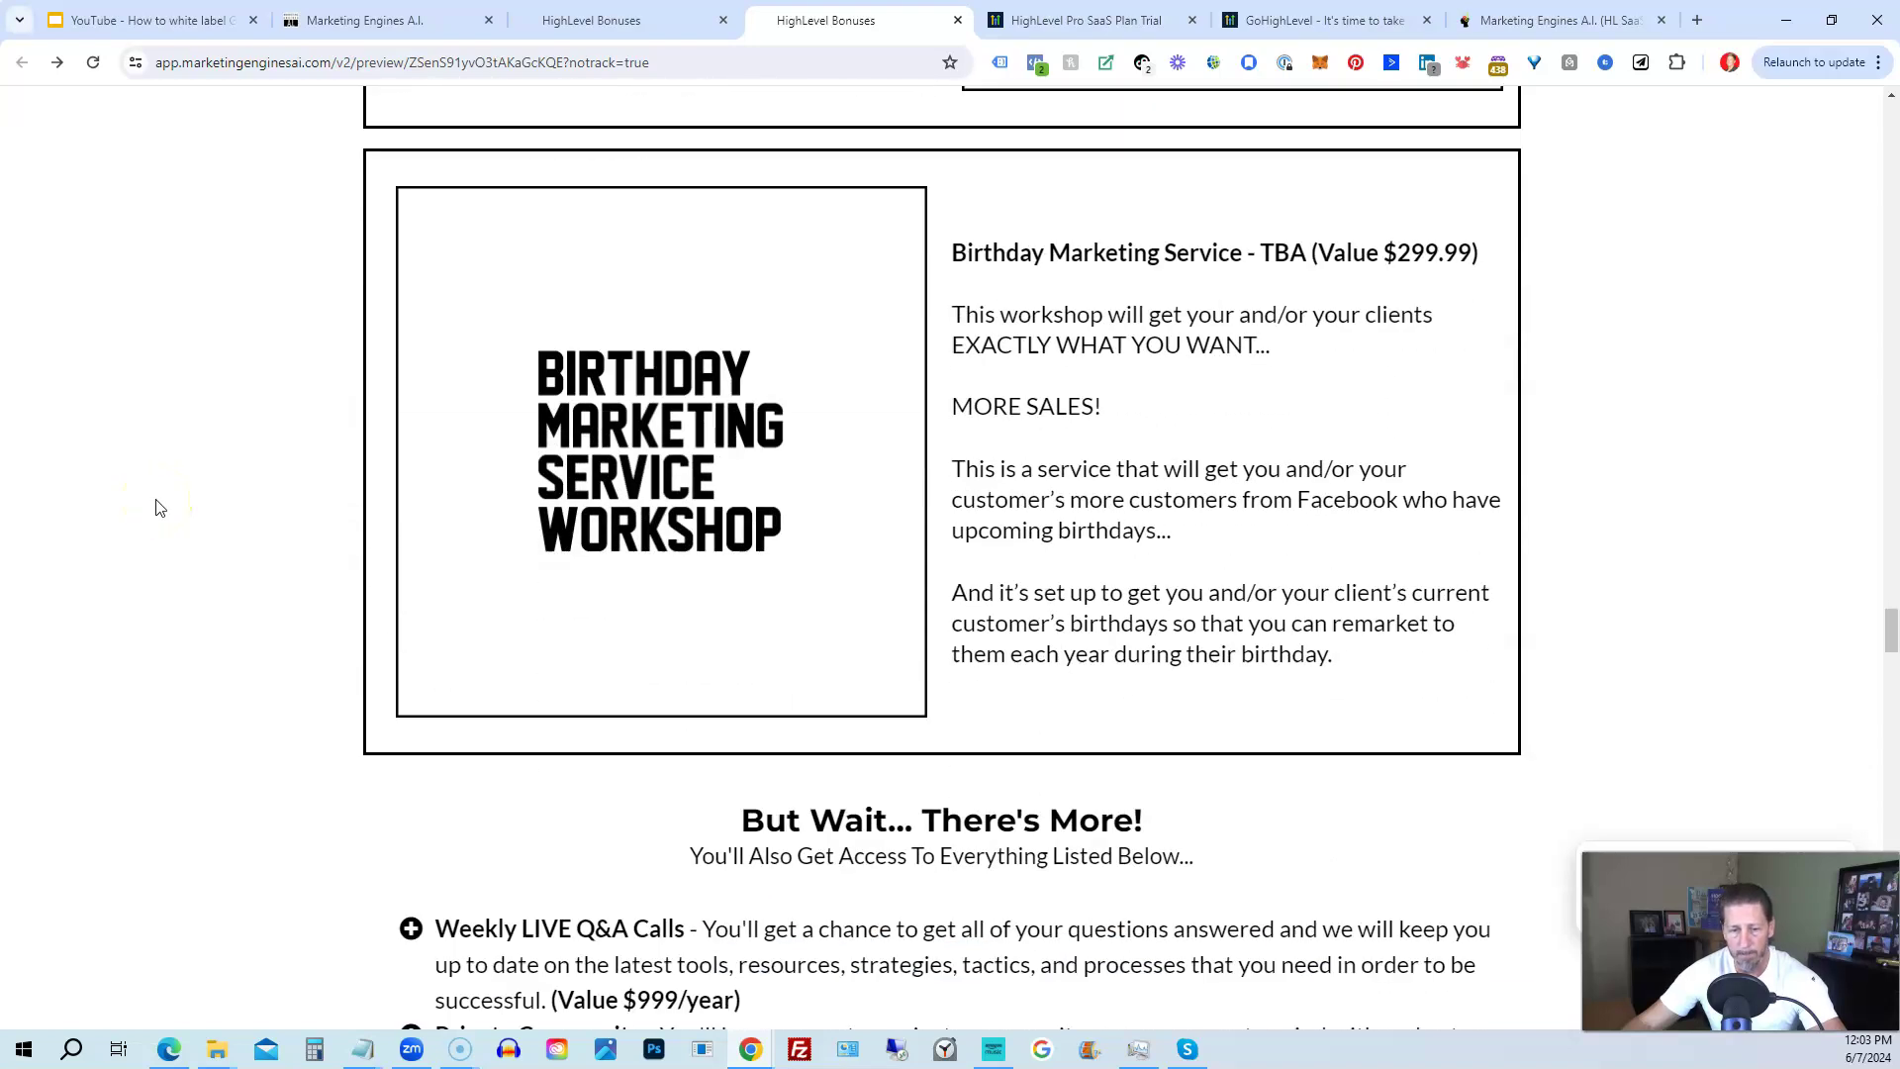
scroll(160, 508, "down", 1)
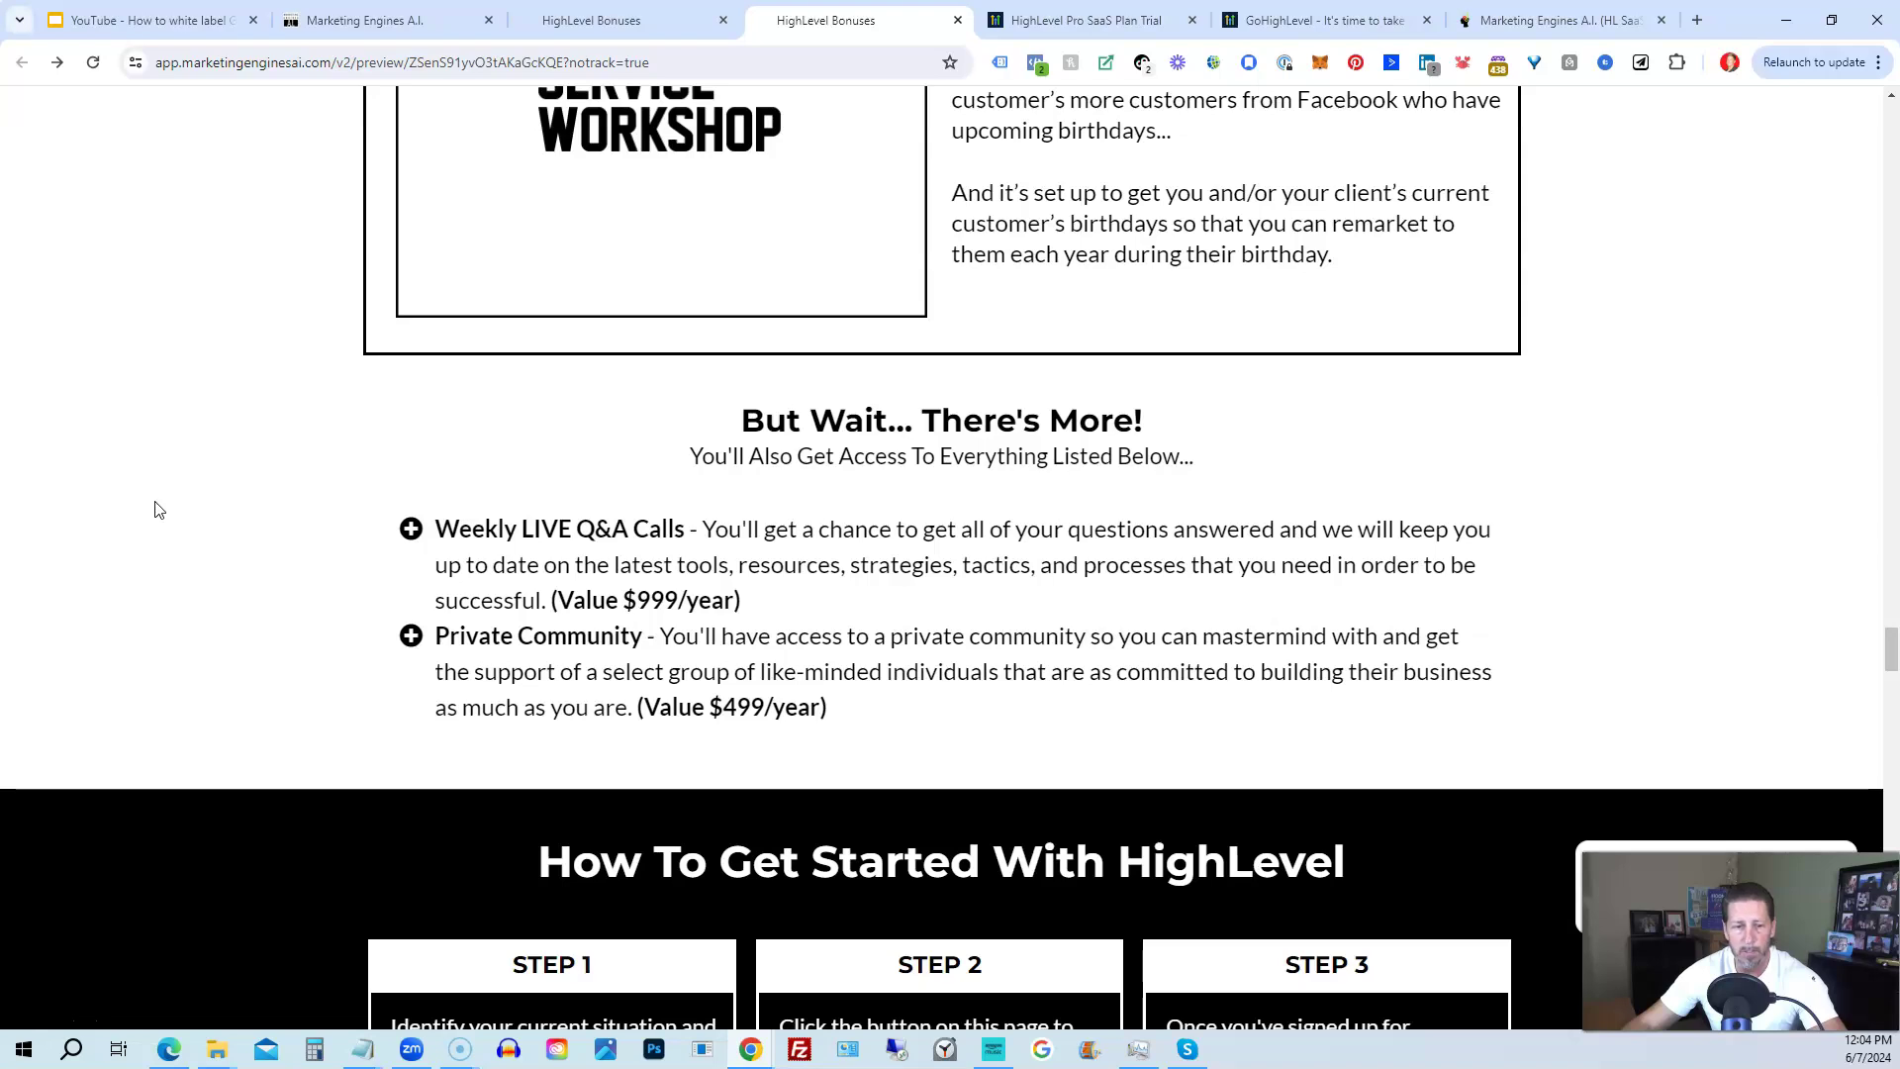
scroll(158, 510, "down", 2)
scroll(158, 509, "down", 3)
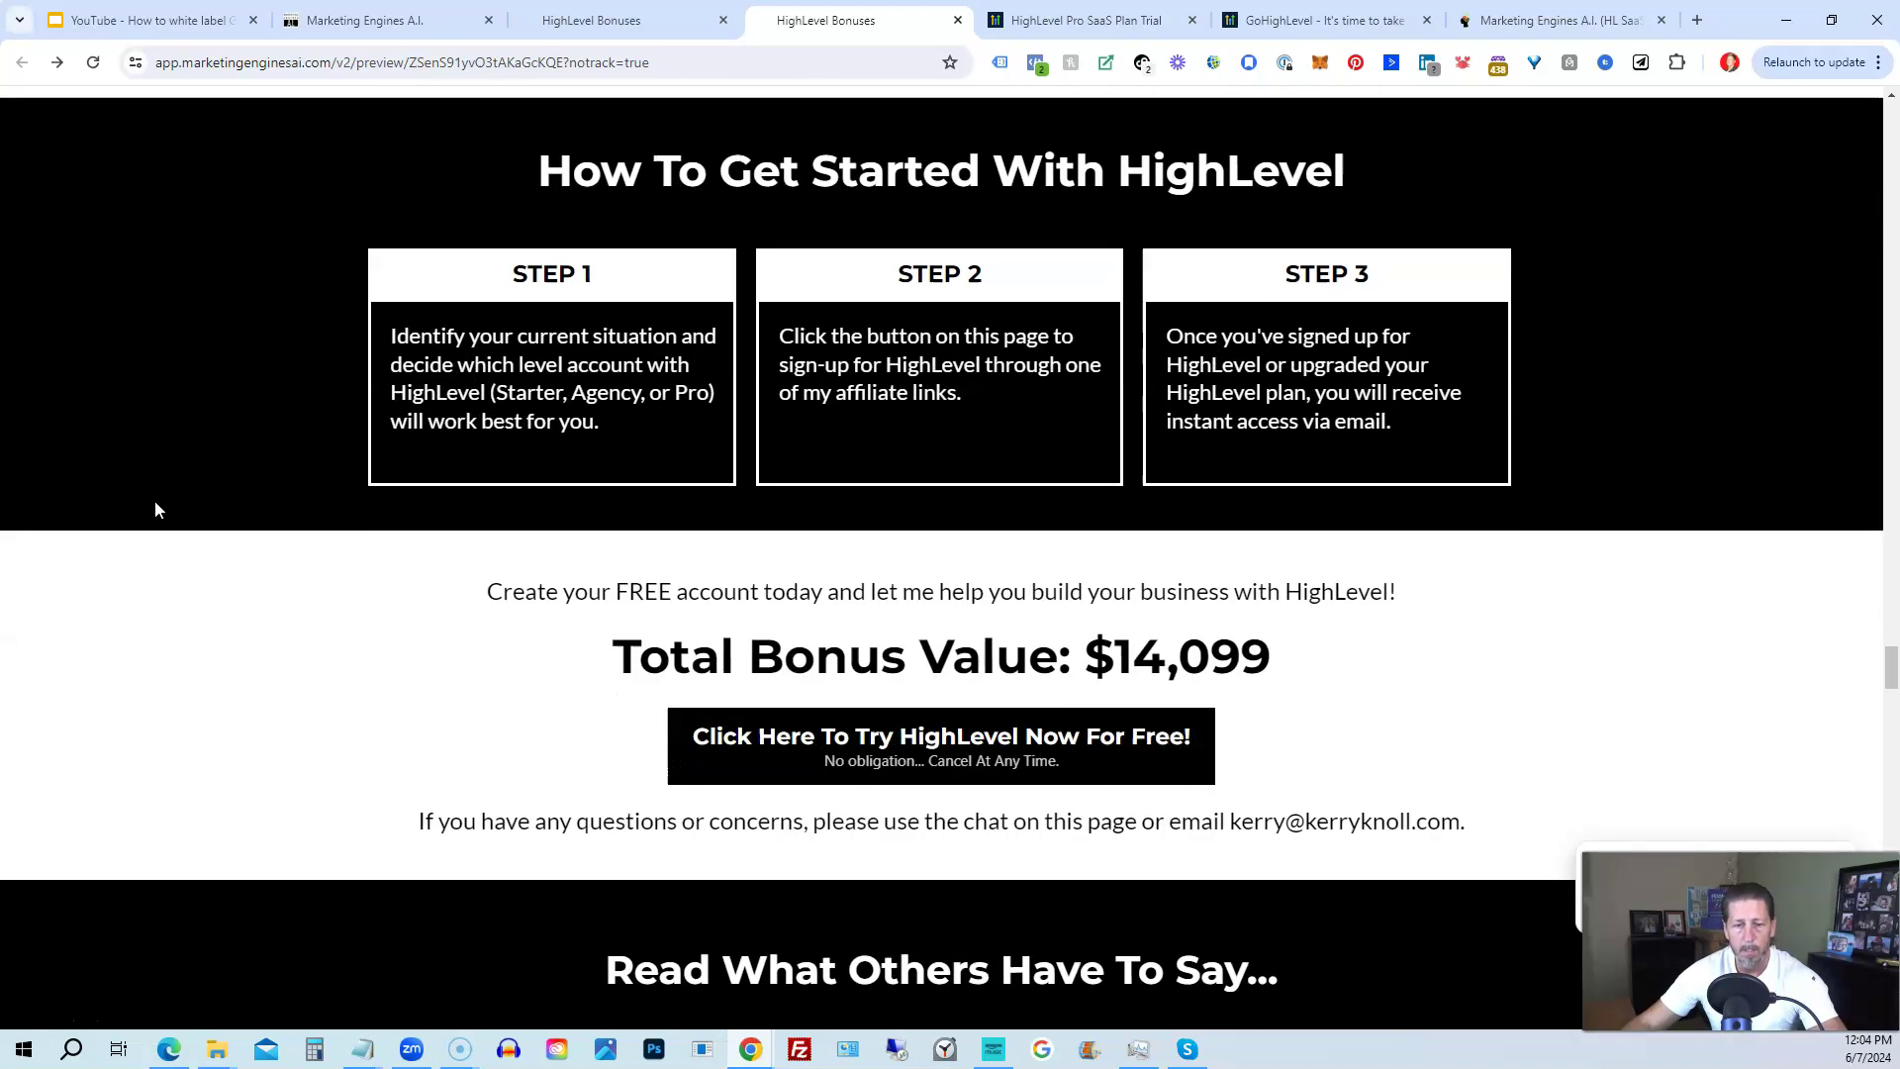
scroll(158, 510, "down", 1)
scroll(158, 509, "down", 1)
scroll(156, 510, "down", 2)
scroll(154, 503, "down", 2)
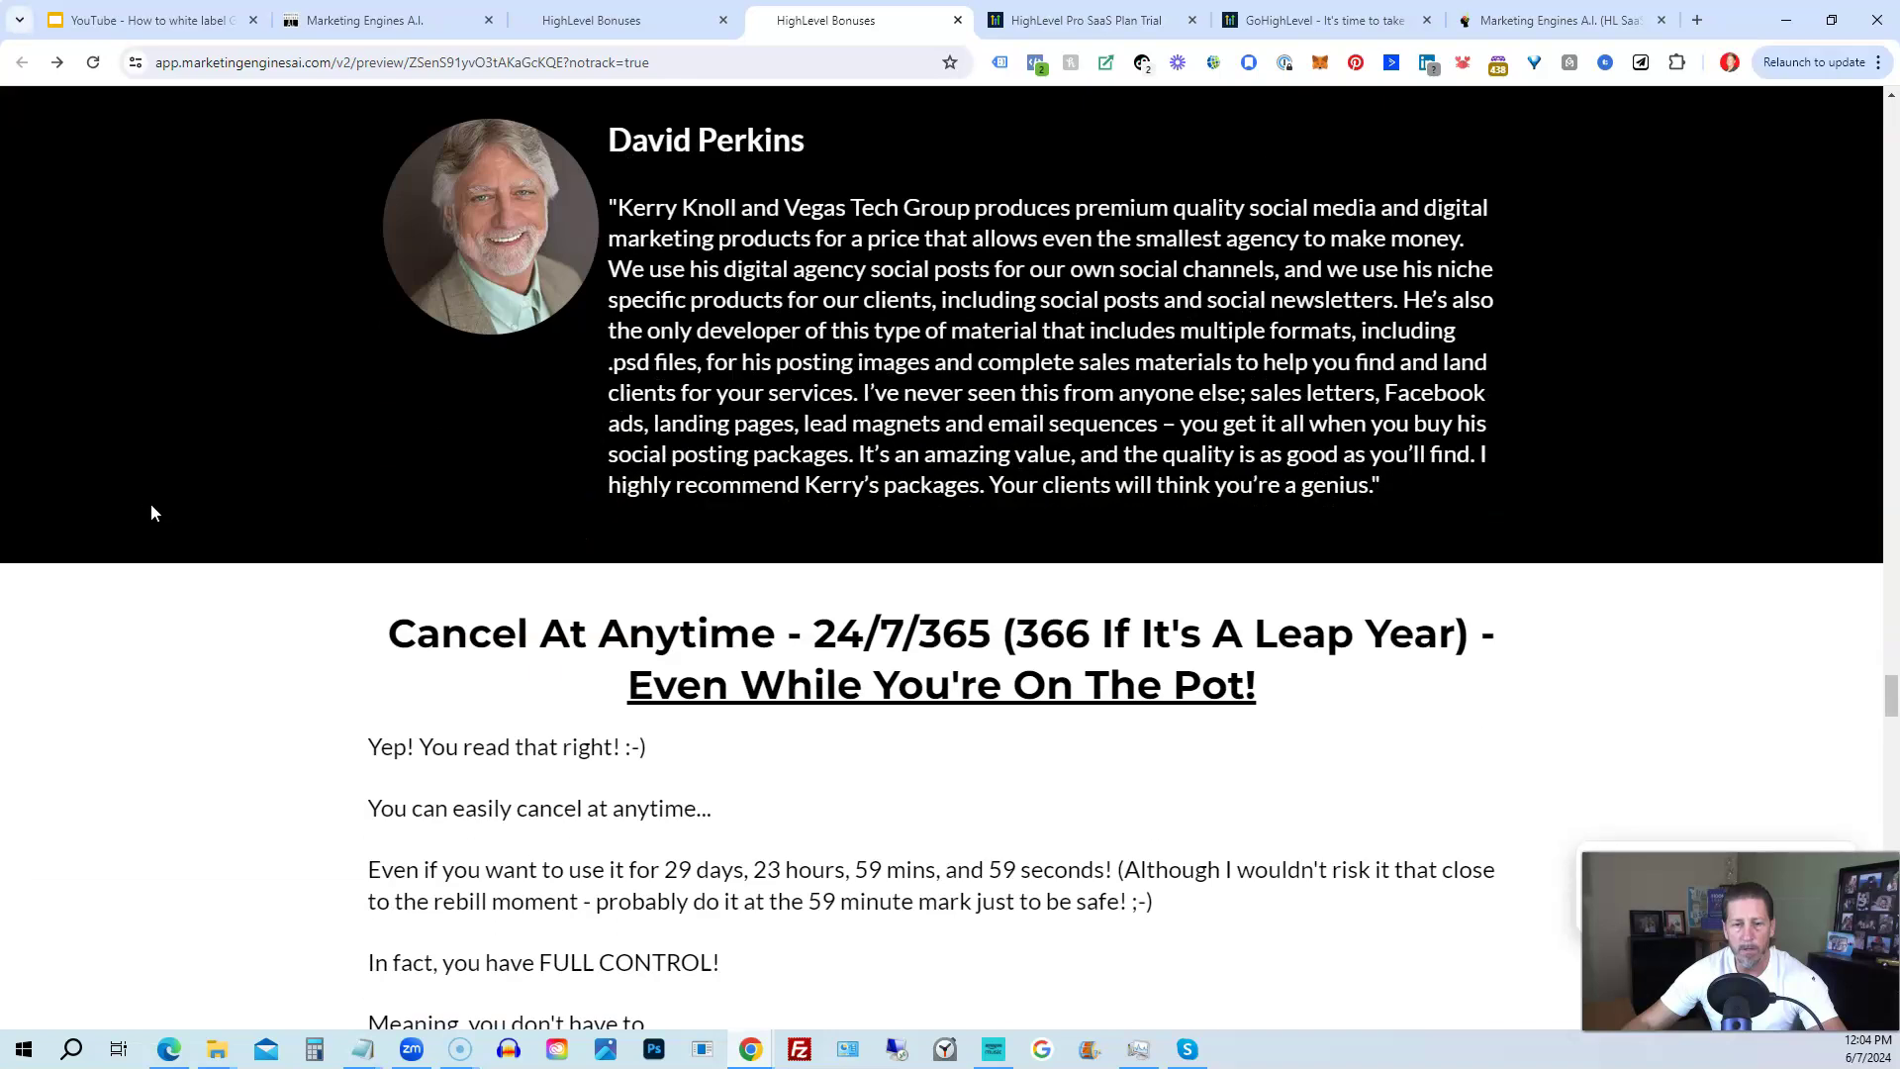
scroll(150, 503, "down", 1)
scroll(151, 512, "down", 2)
scroll(150, 512, "down", 1)
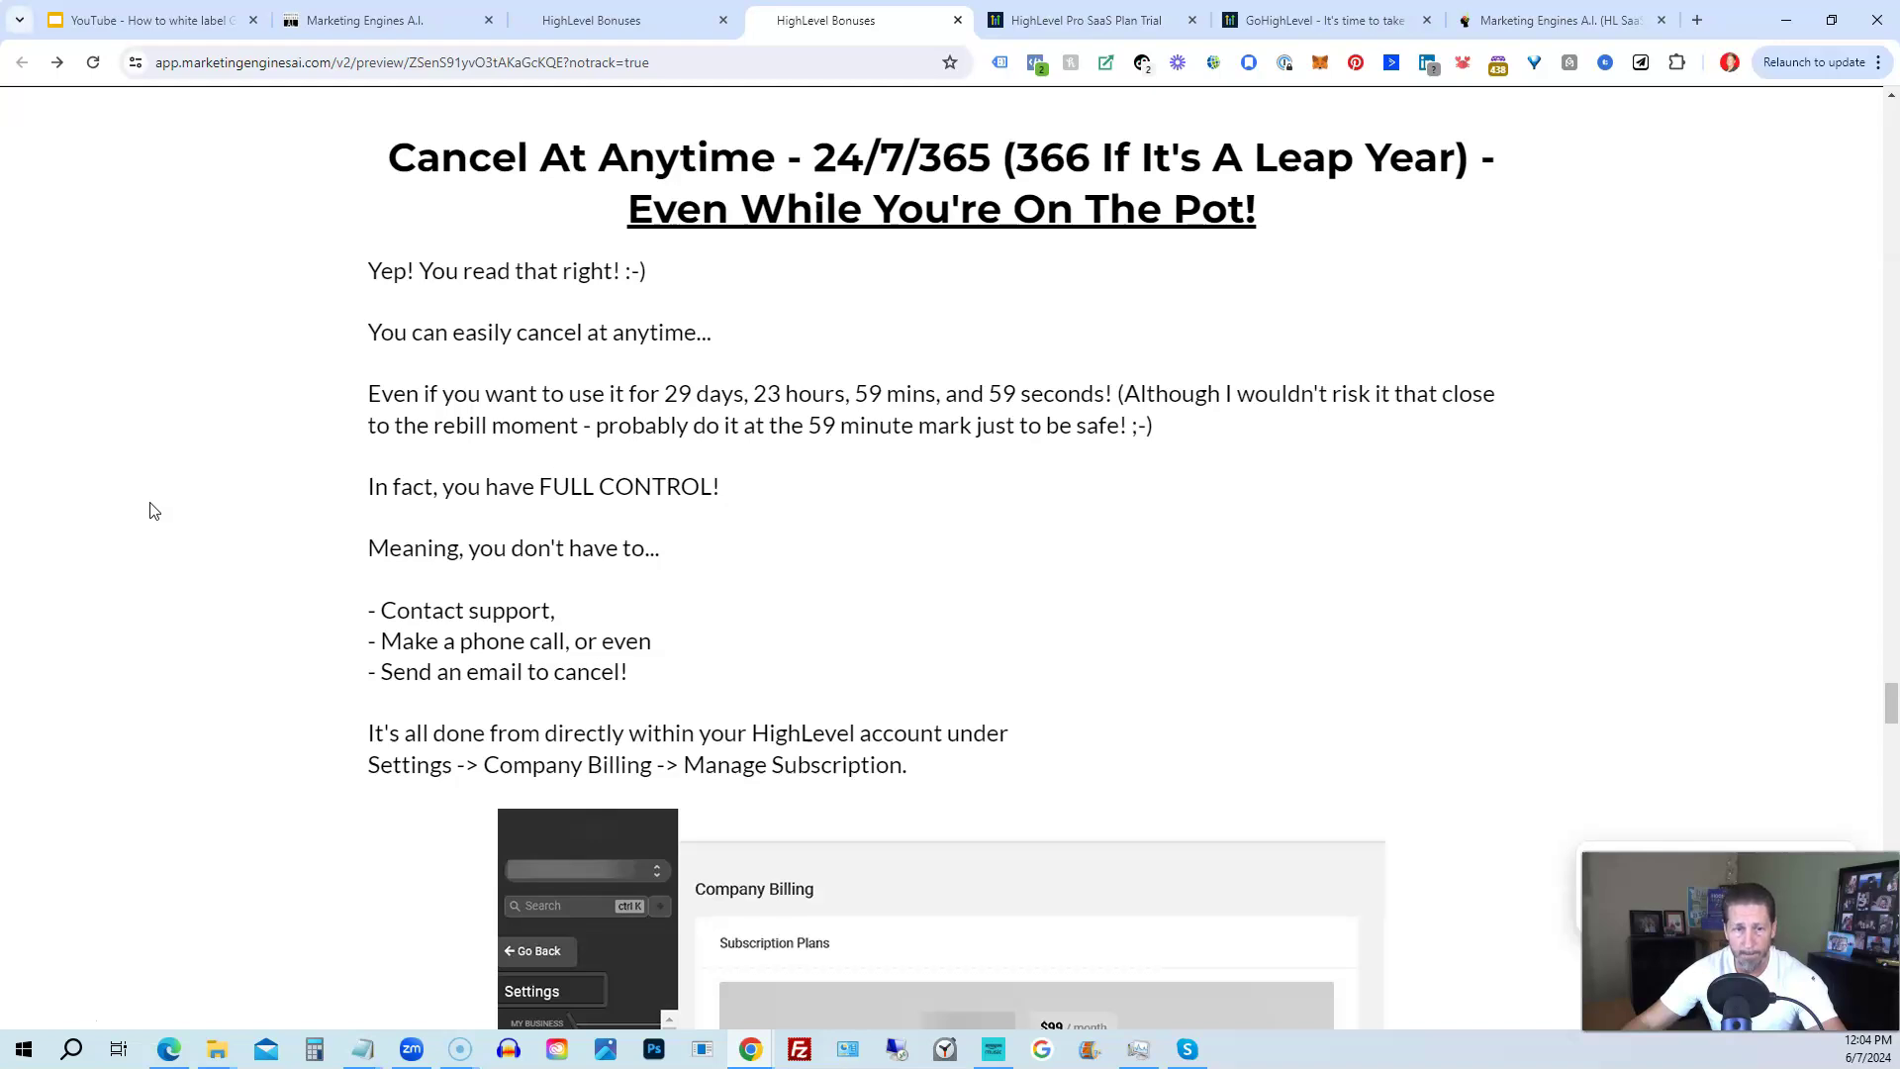
scroll(149, 512, "down", 3)
scroll(148, 510, "down", 1)
scroll(147, 510, "down", 2)
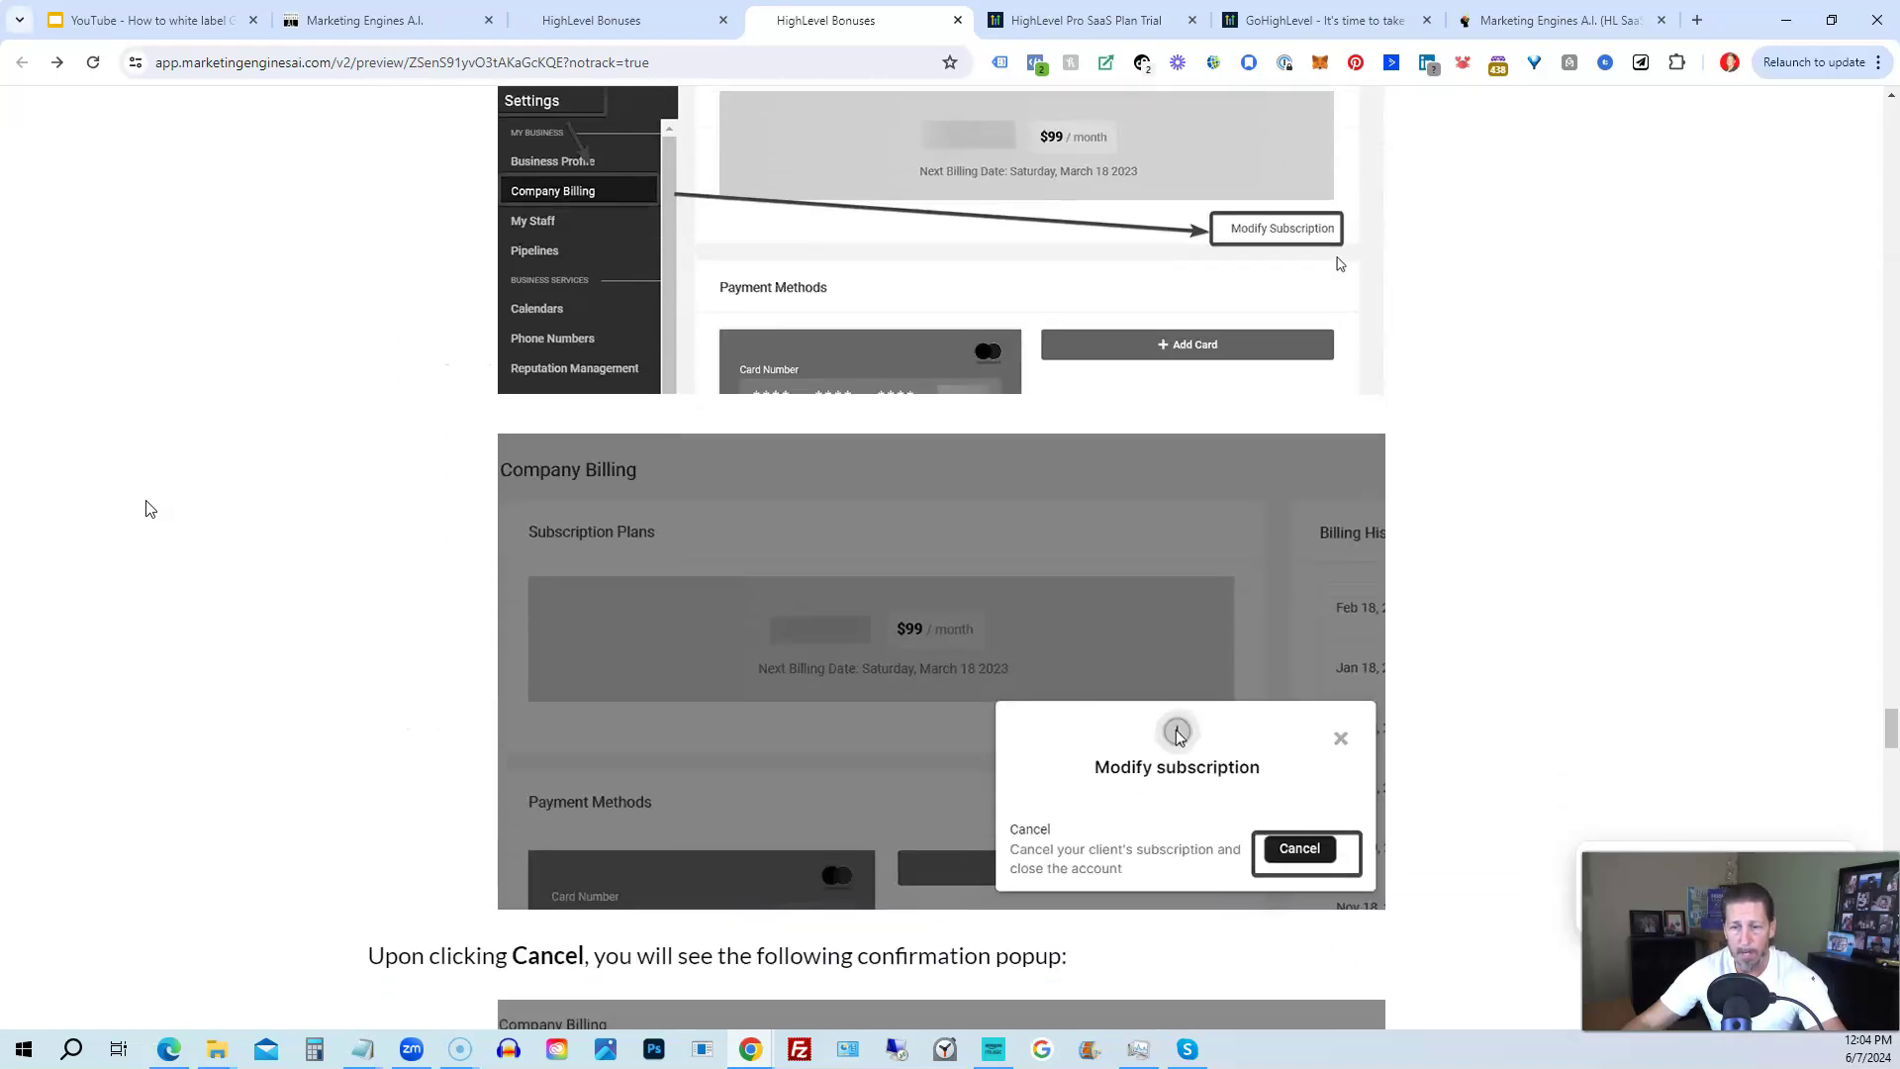
scroll(147, 510, "down", 2)
scroll(147, 510, "down", 2)
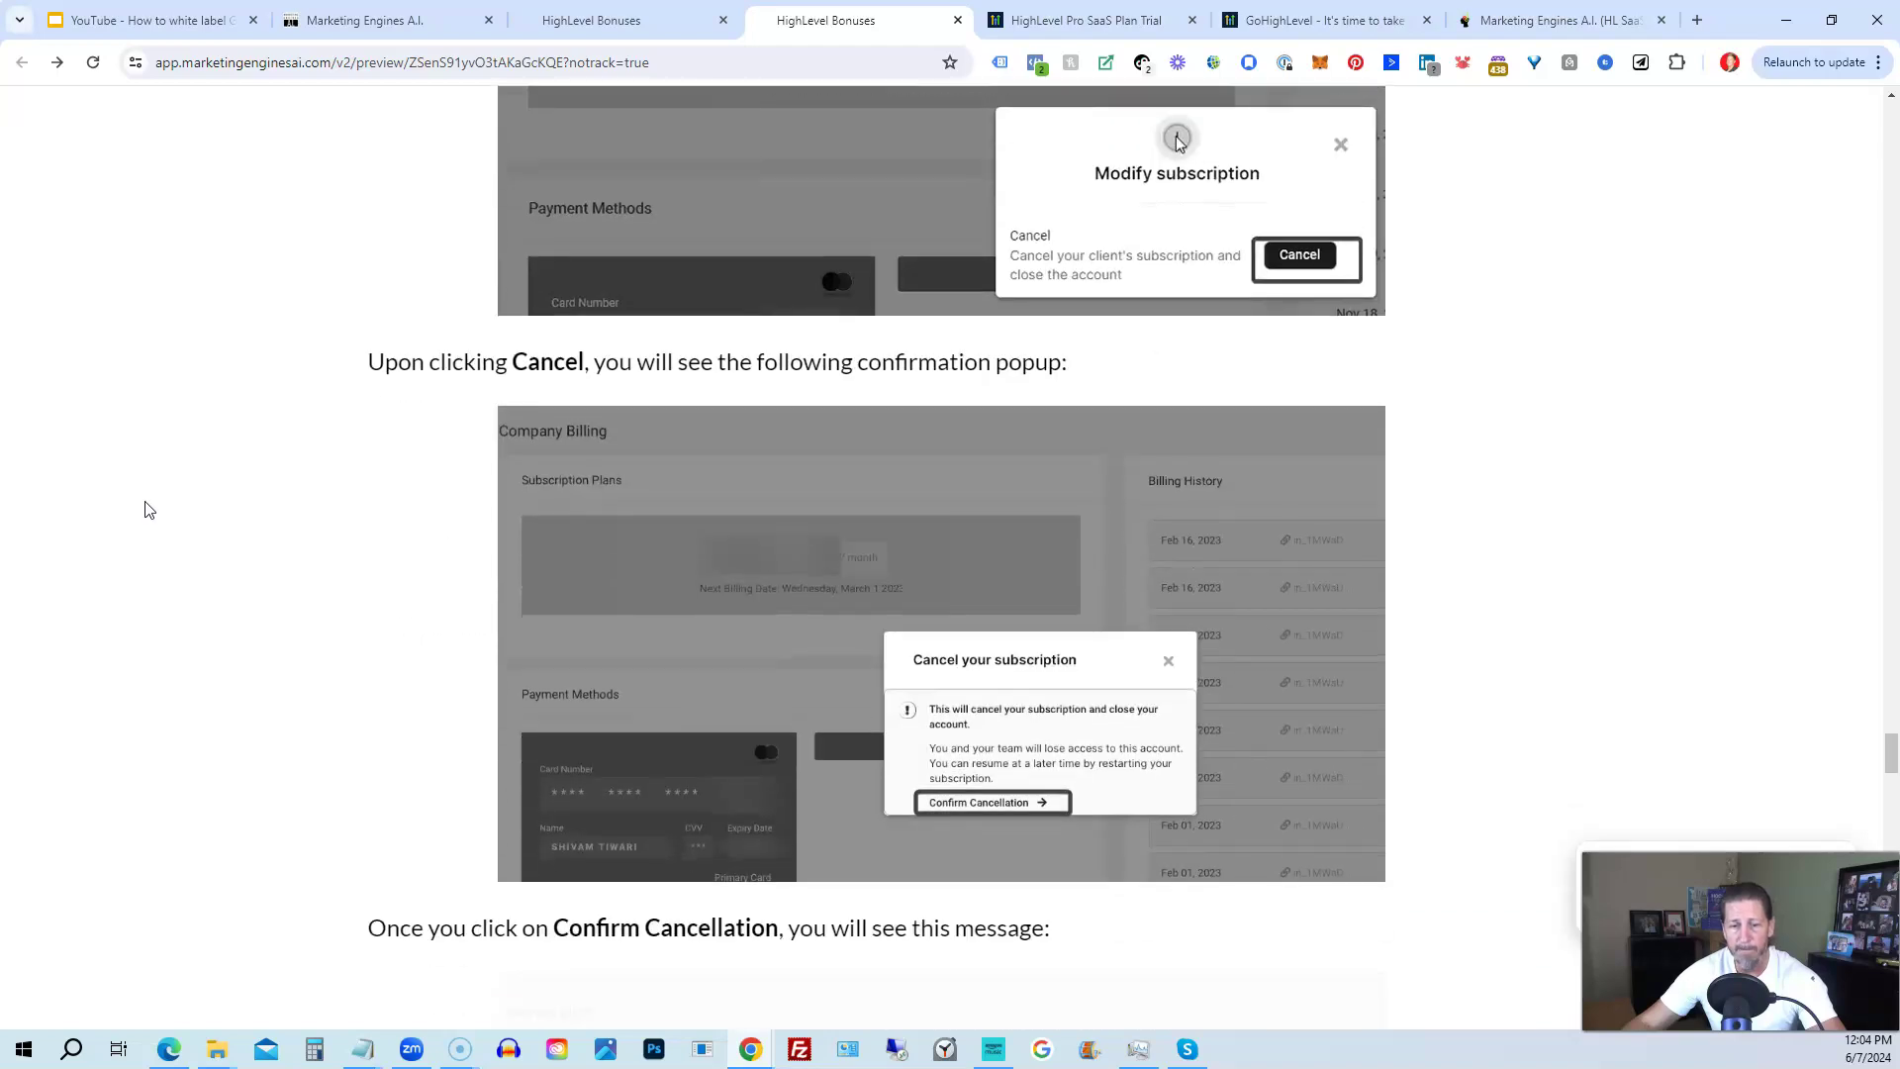
scroll(147, 509, "down", 2)
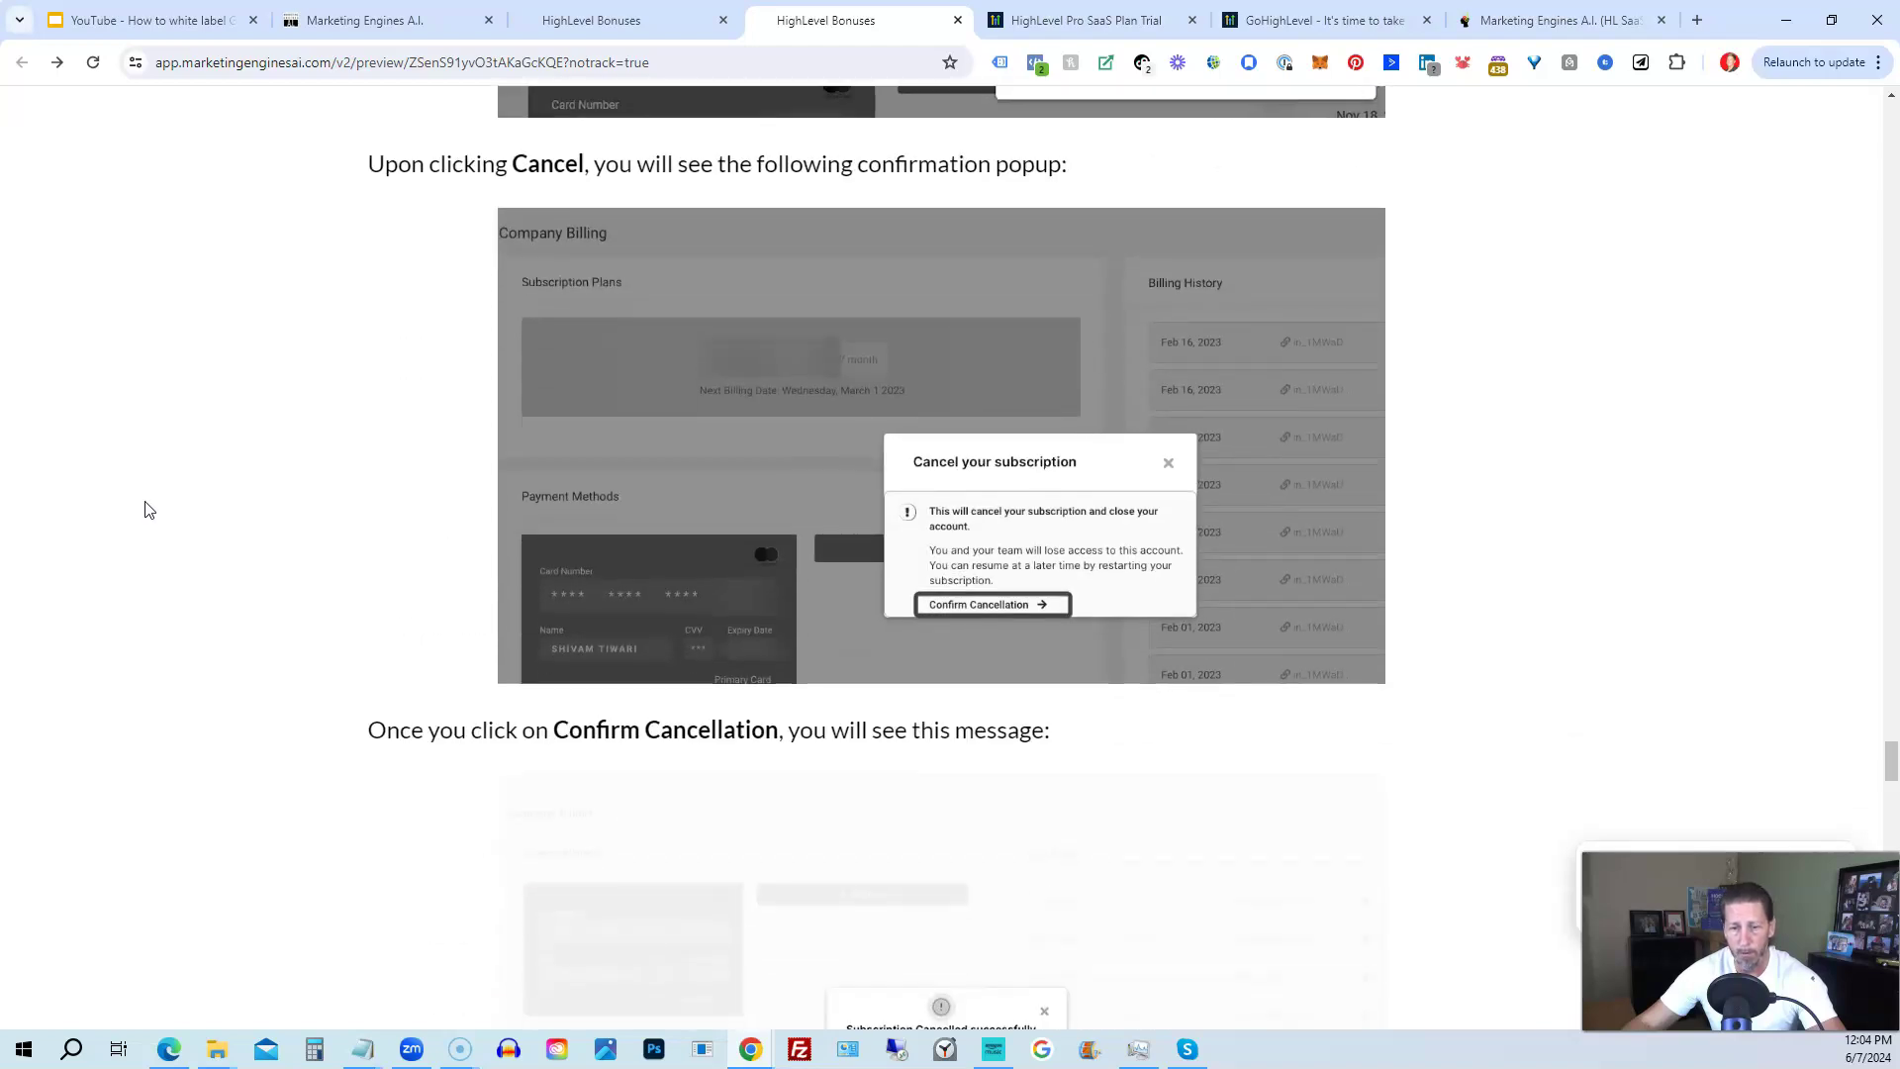
scroll(148, 508, "down", 3)
scroll(147, 510, "down", 3)
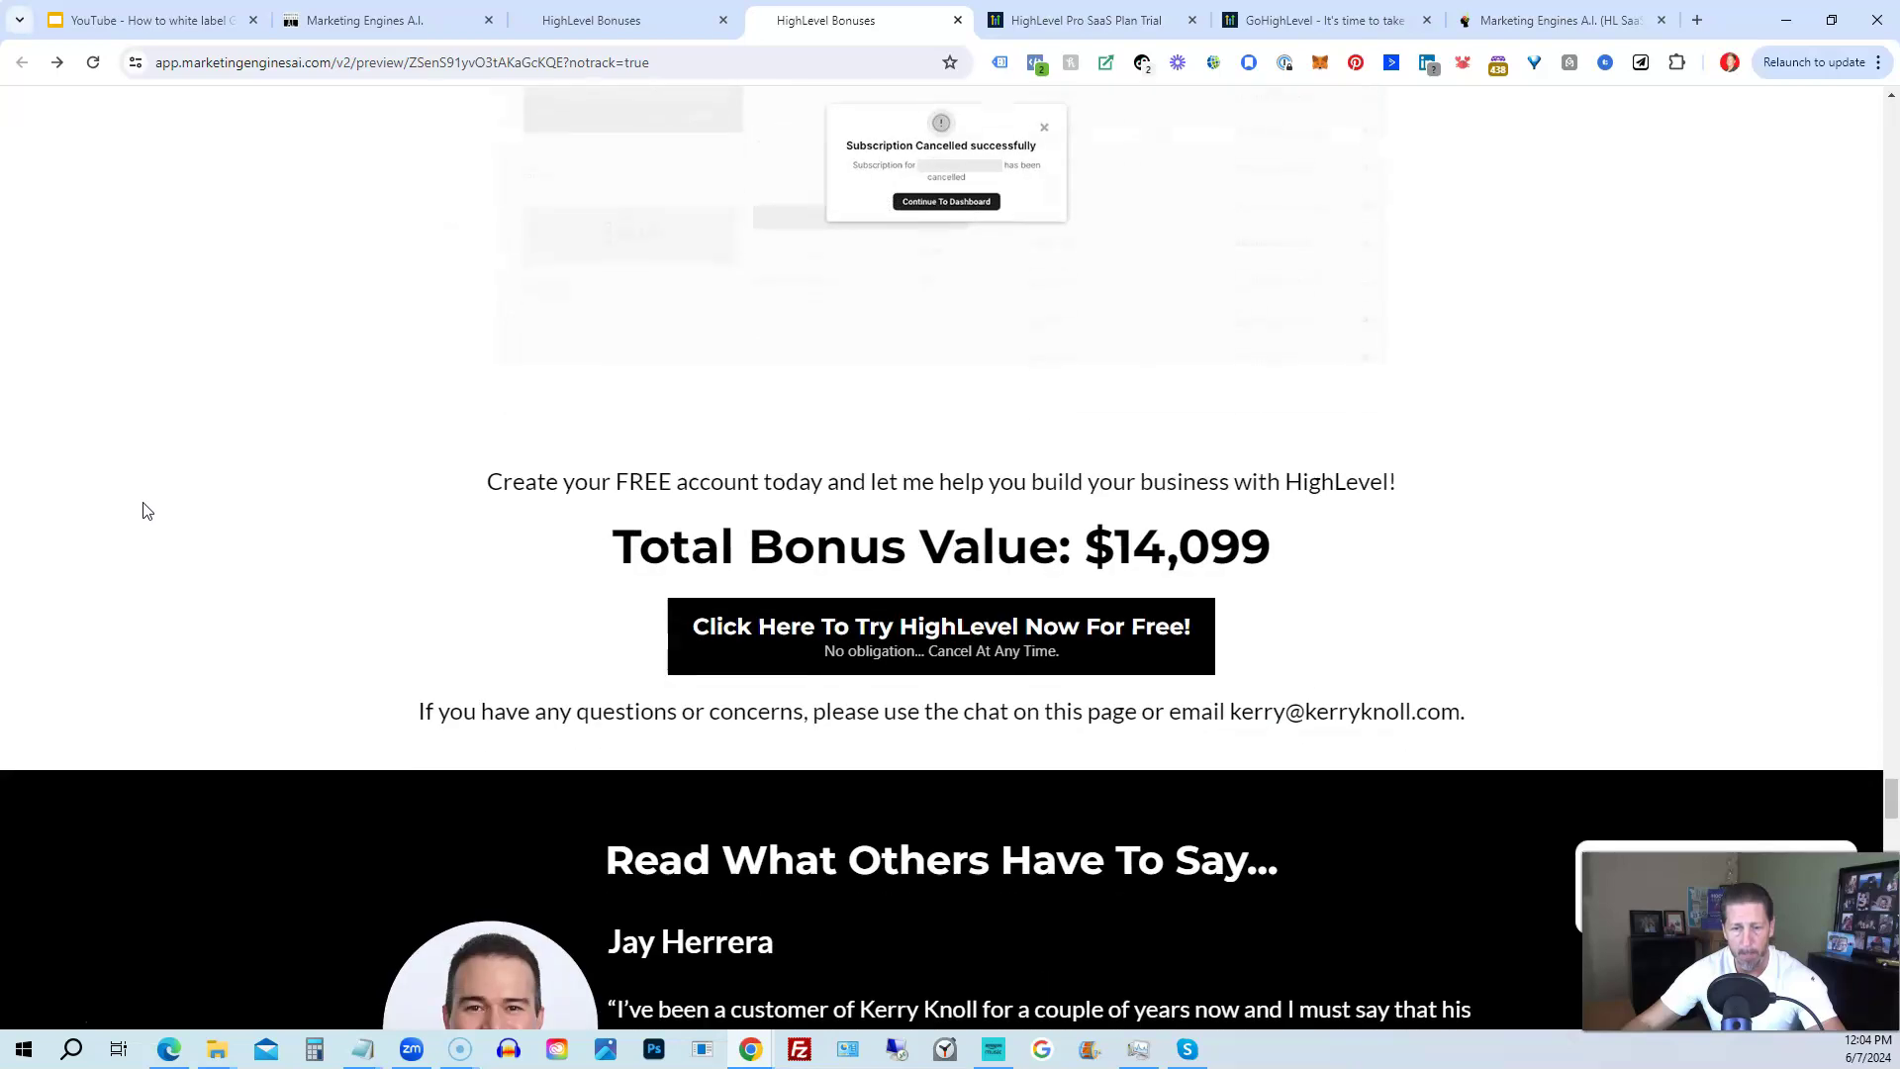
scroll(143, 508, "down", 1)
scroll(144, 509, "down", 1)
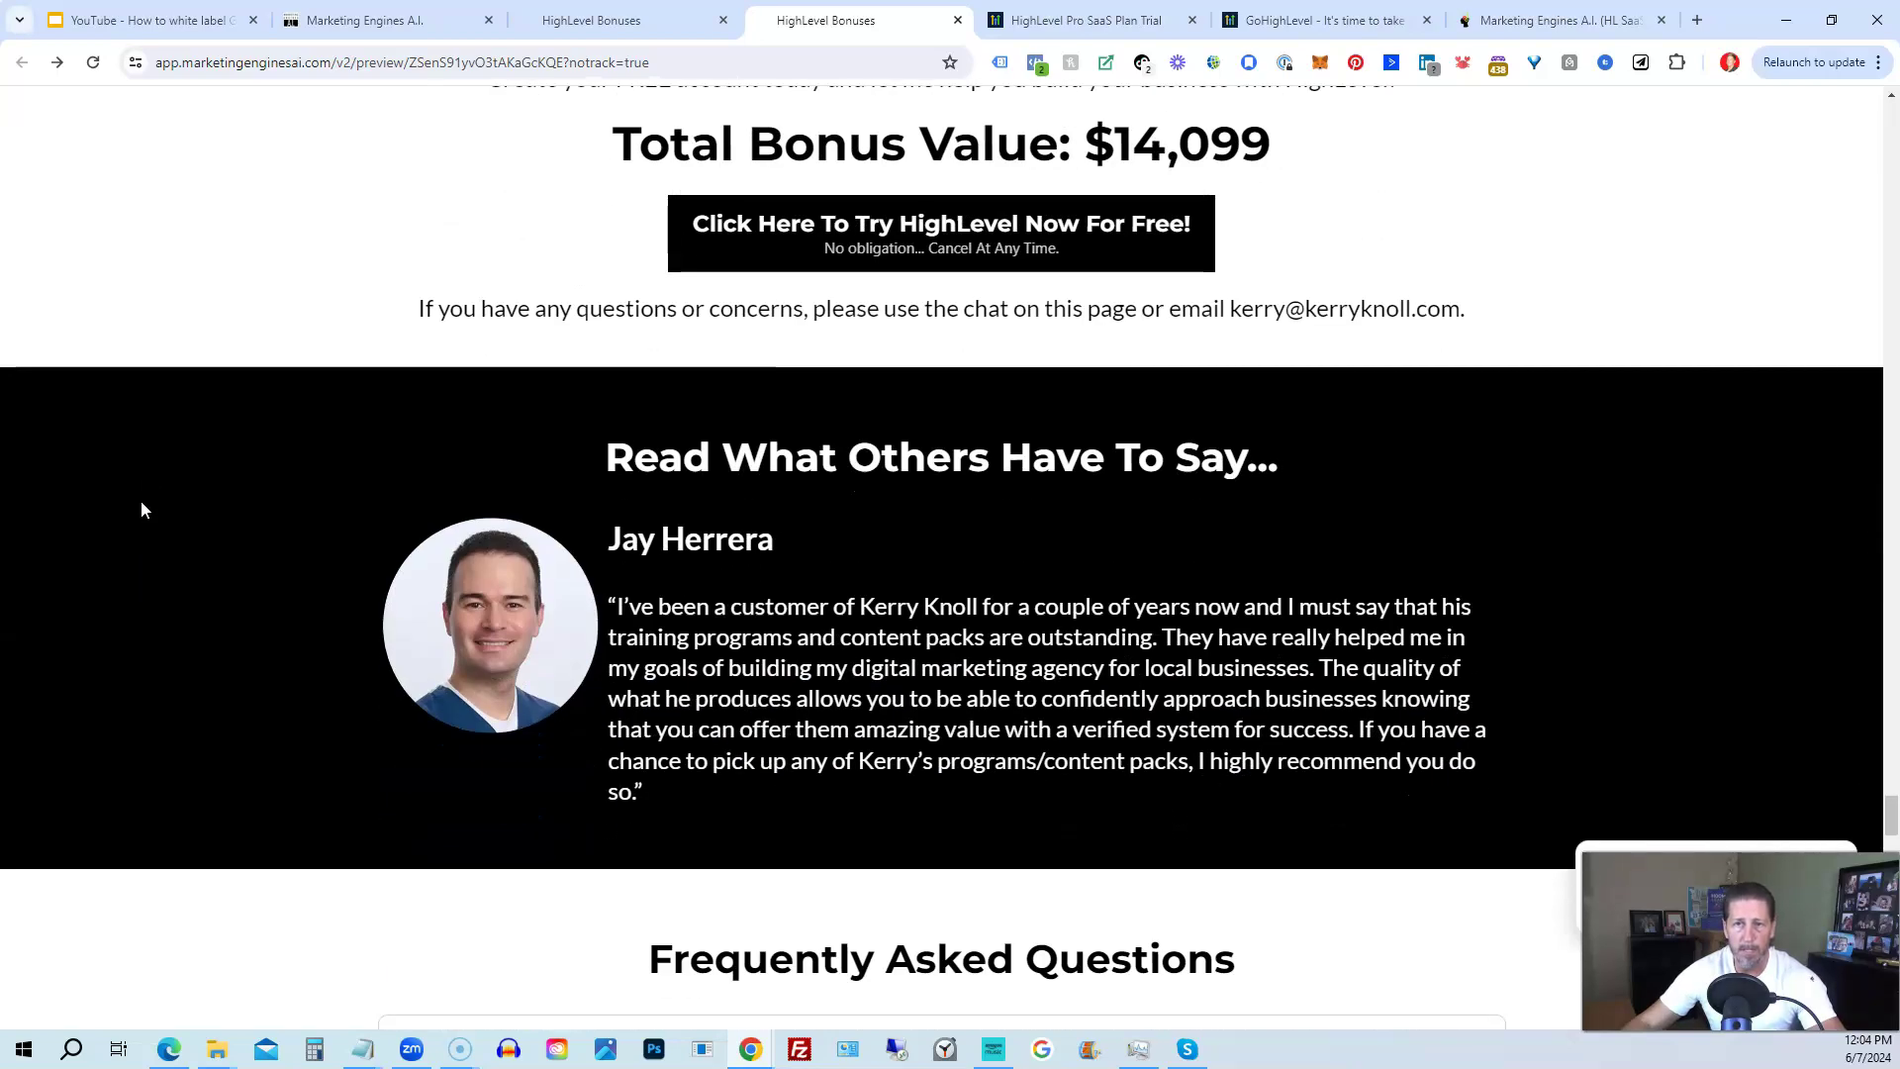
scroll(142, 508, "down", 3)
scroll(144, 510, "down", 1)
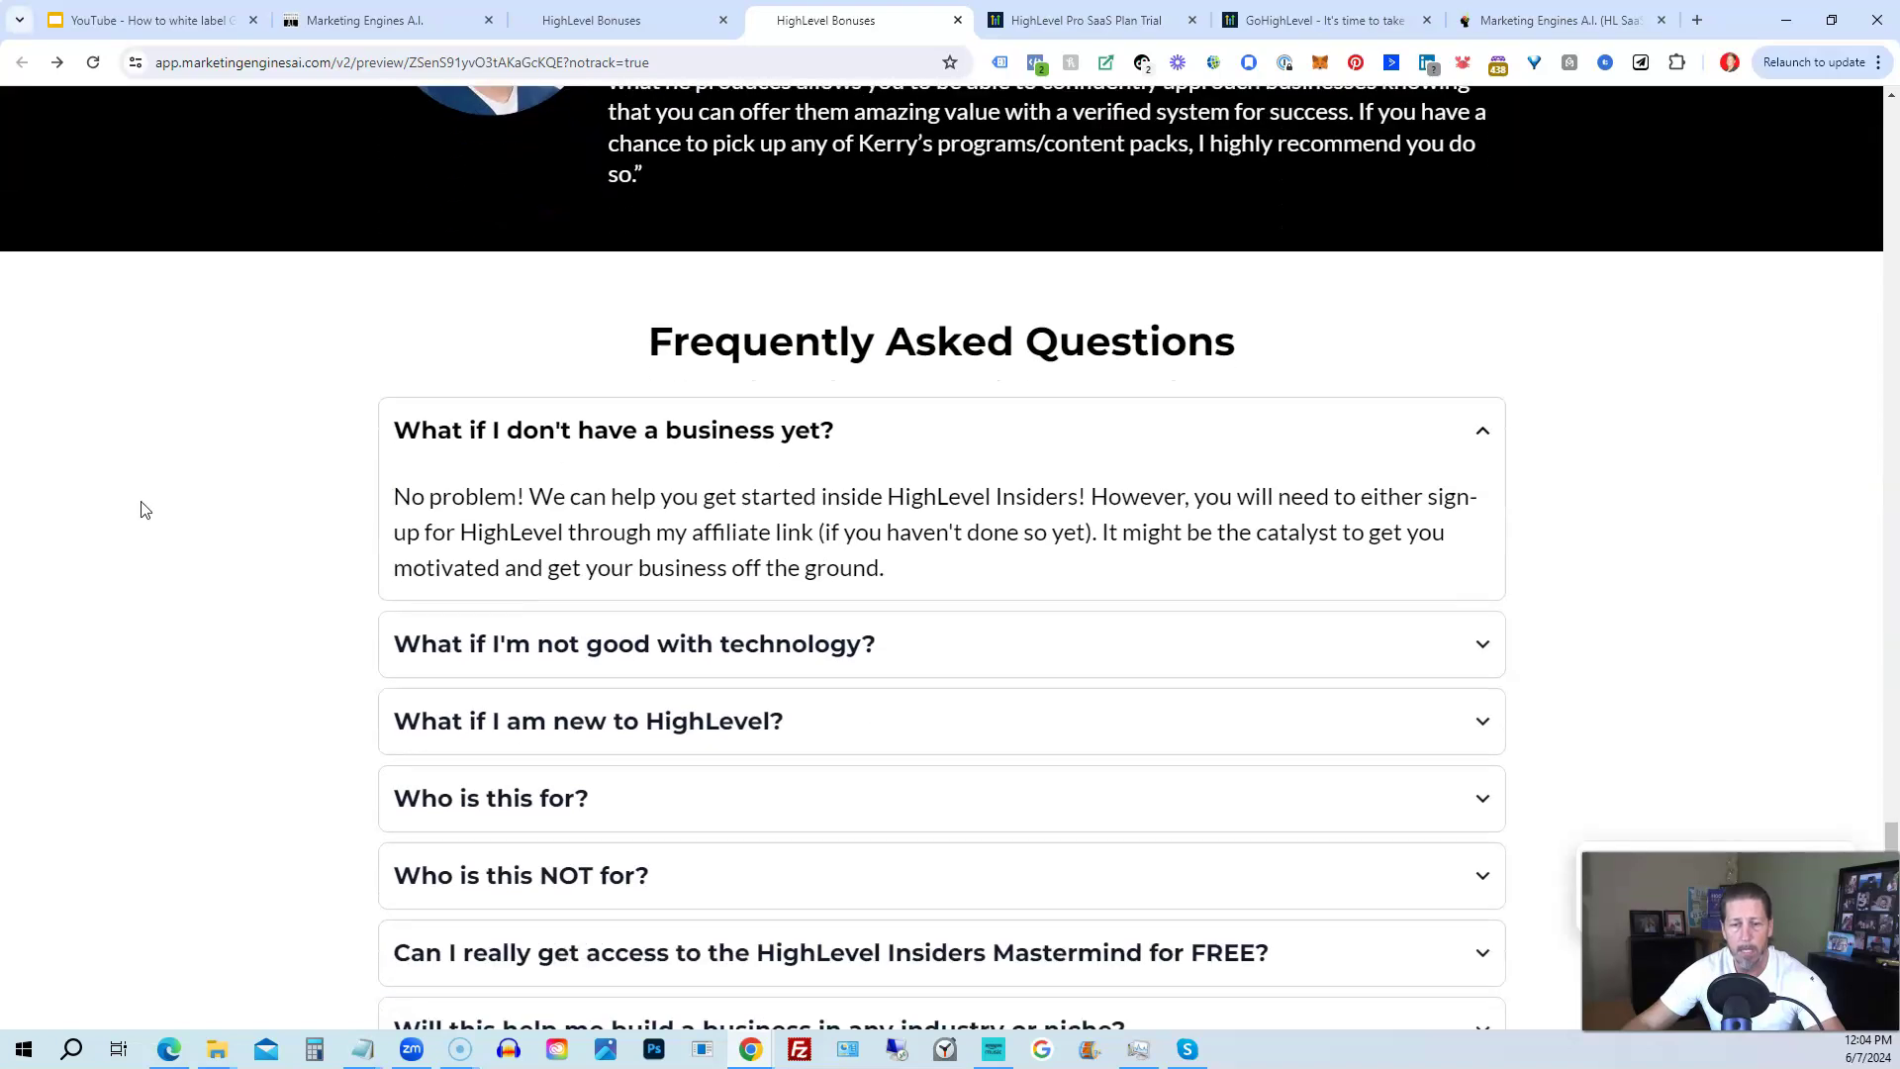
scroll(143, 510, "down", 1)
scroll(144, 509, "down", 1)
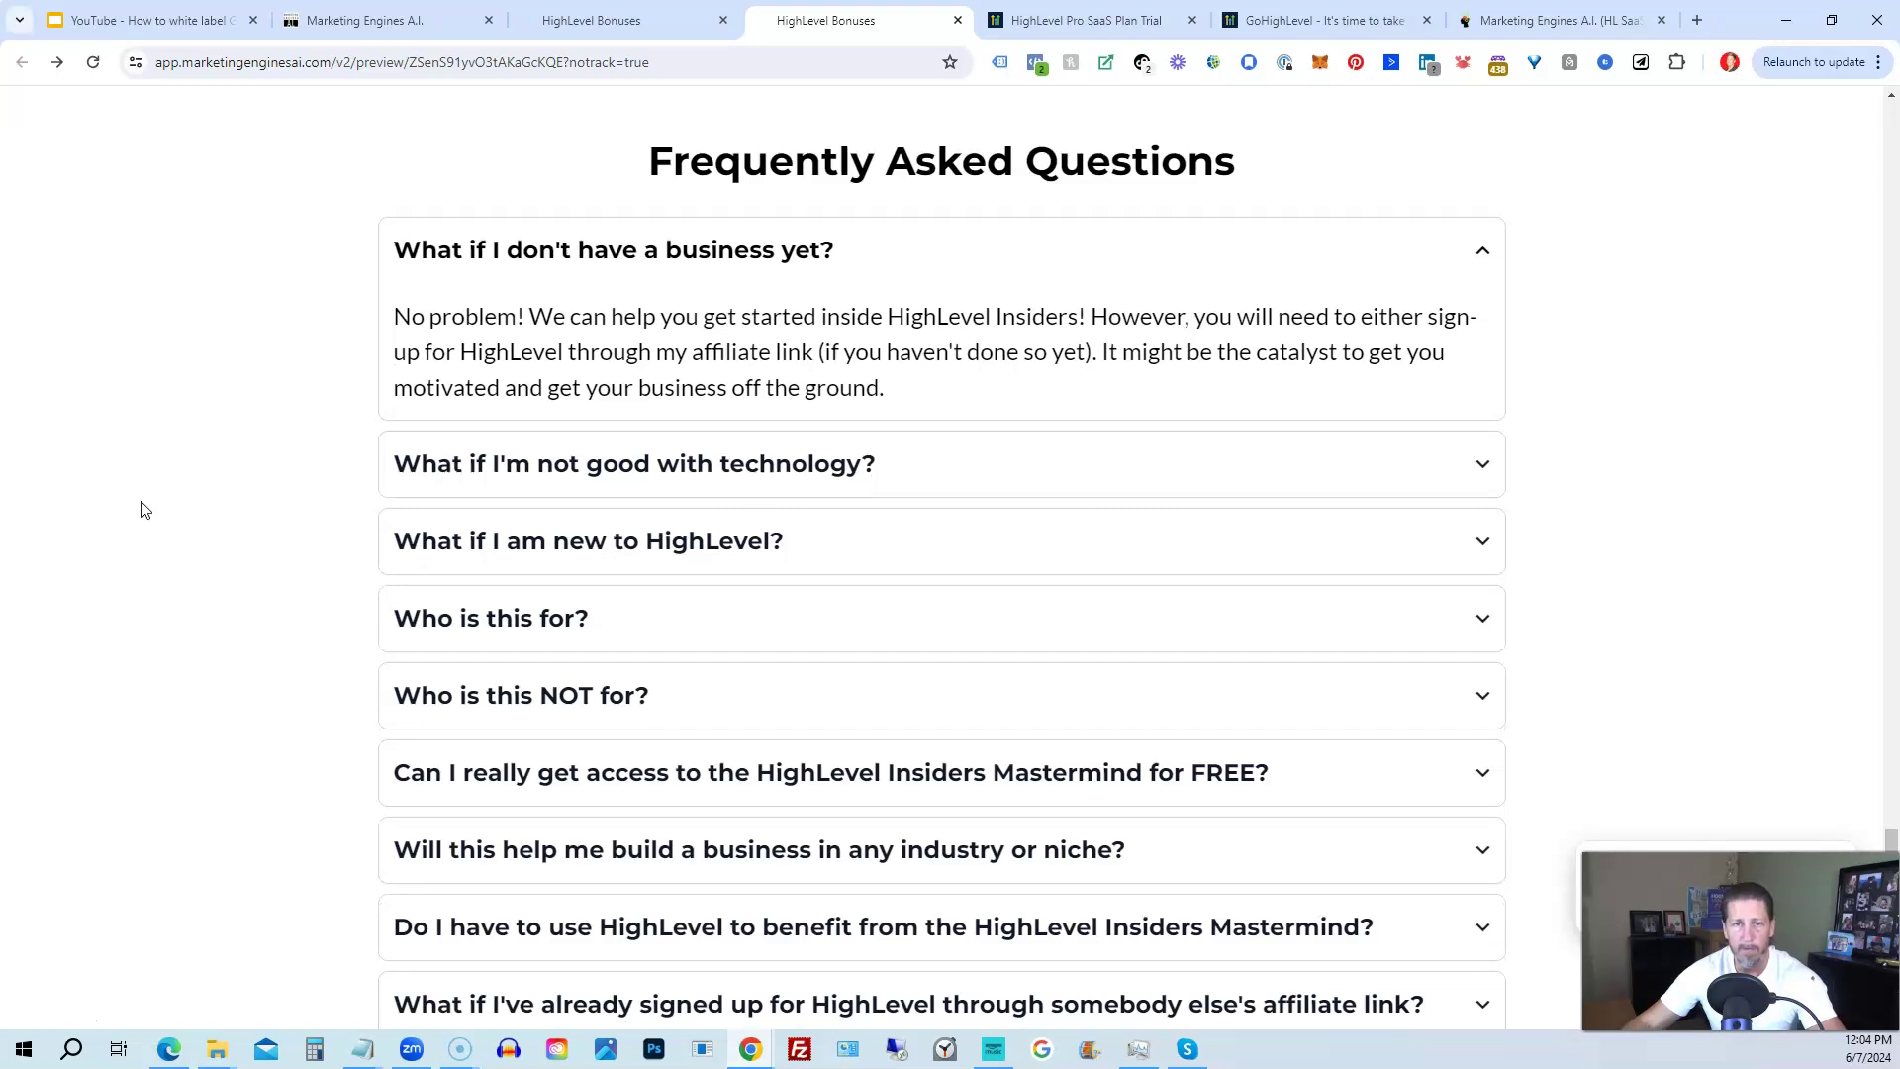
scroll(143, 508, "down", 1)
scroll(143, 510, "up", 1)
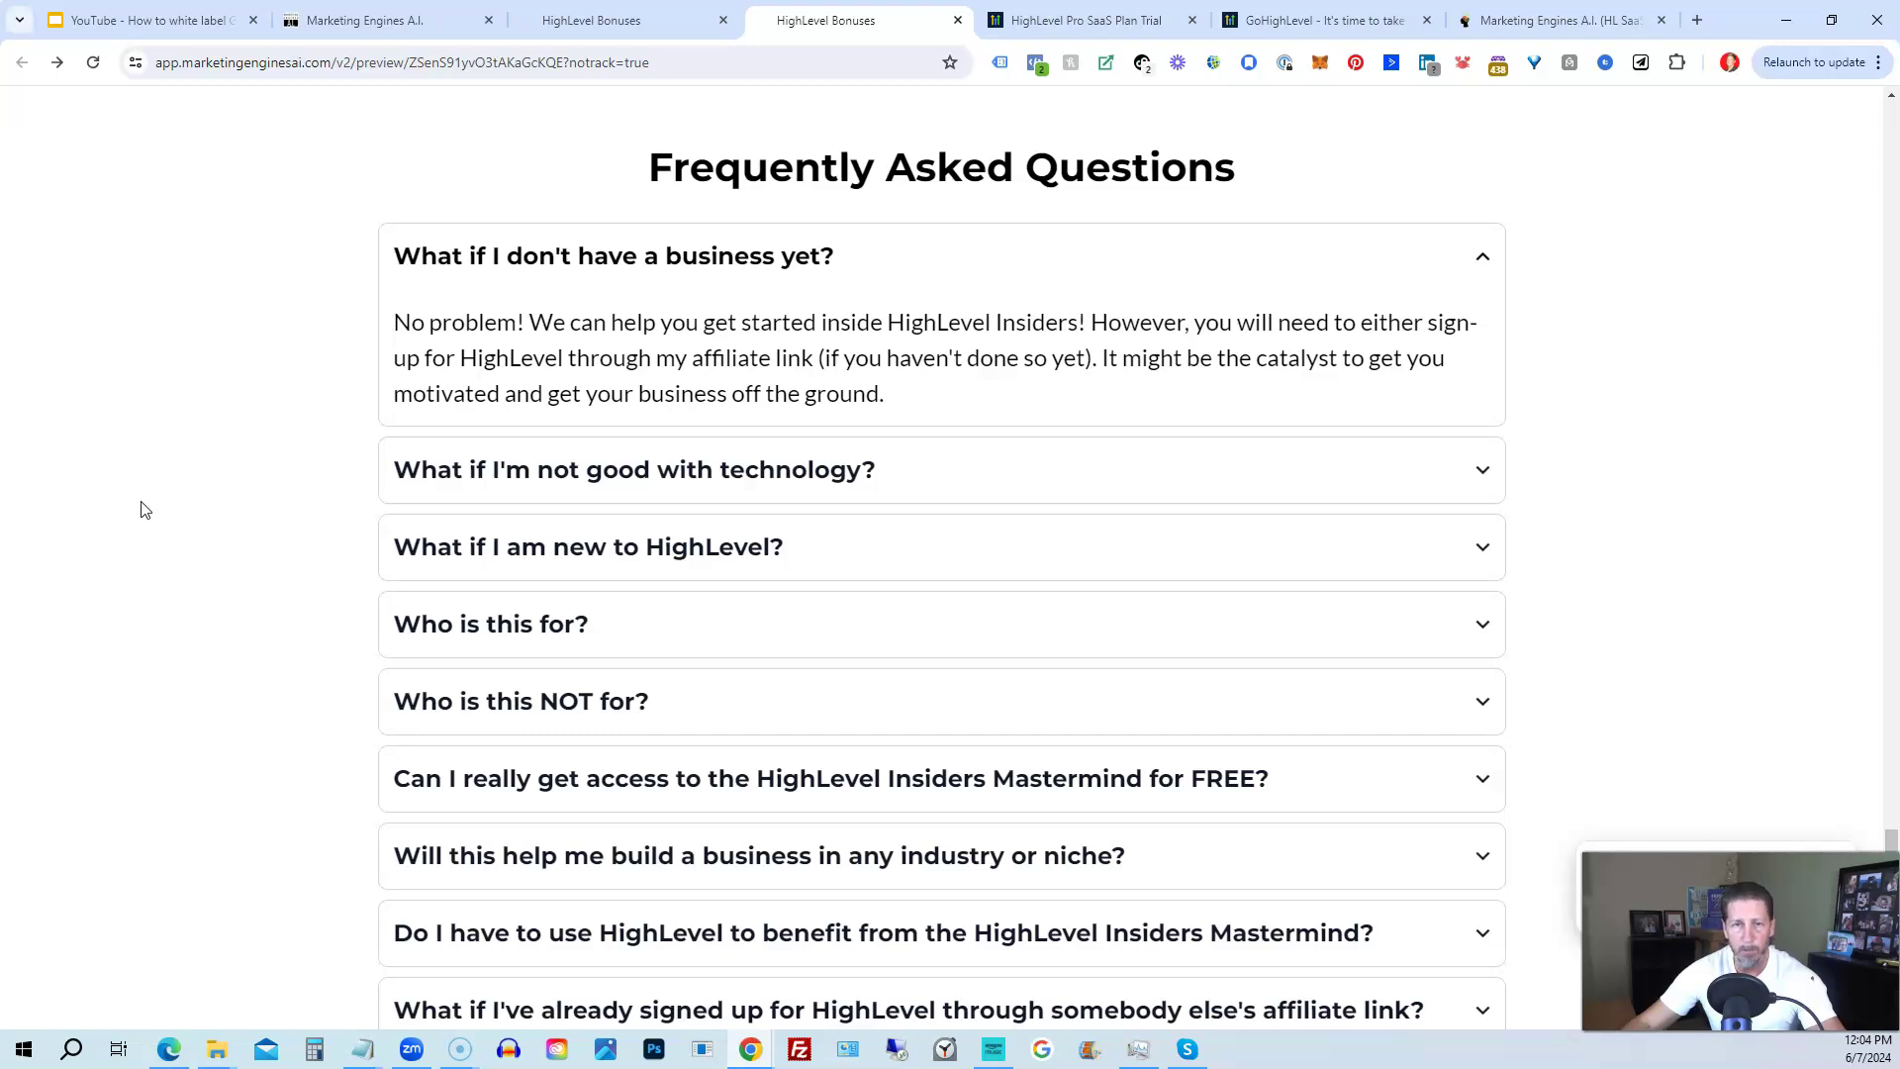
scroll(142, 508, "down", 1)
scroll(142, 510, "down", 3)
scroll(142, 510, "down", 2)
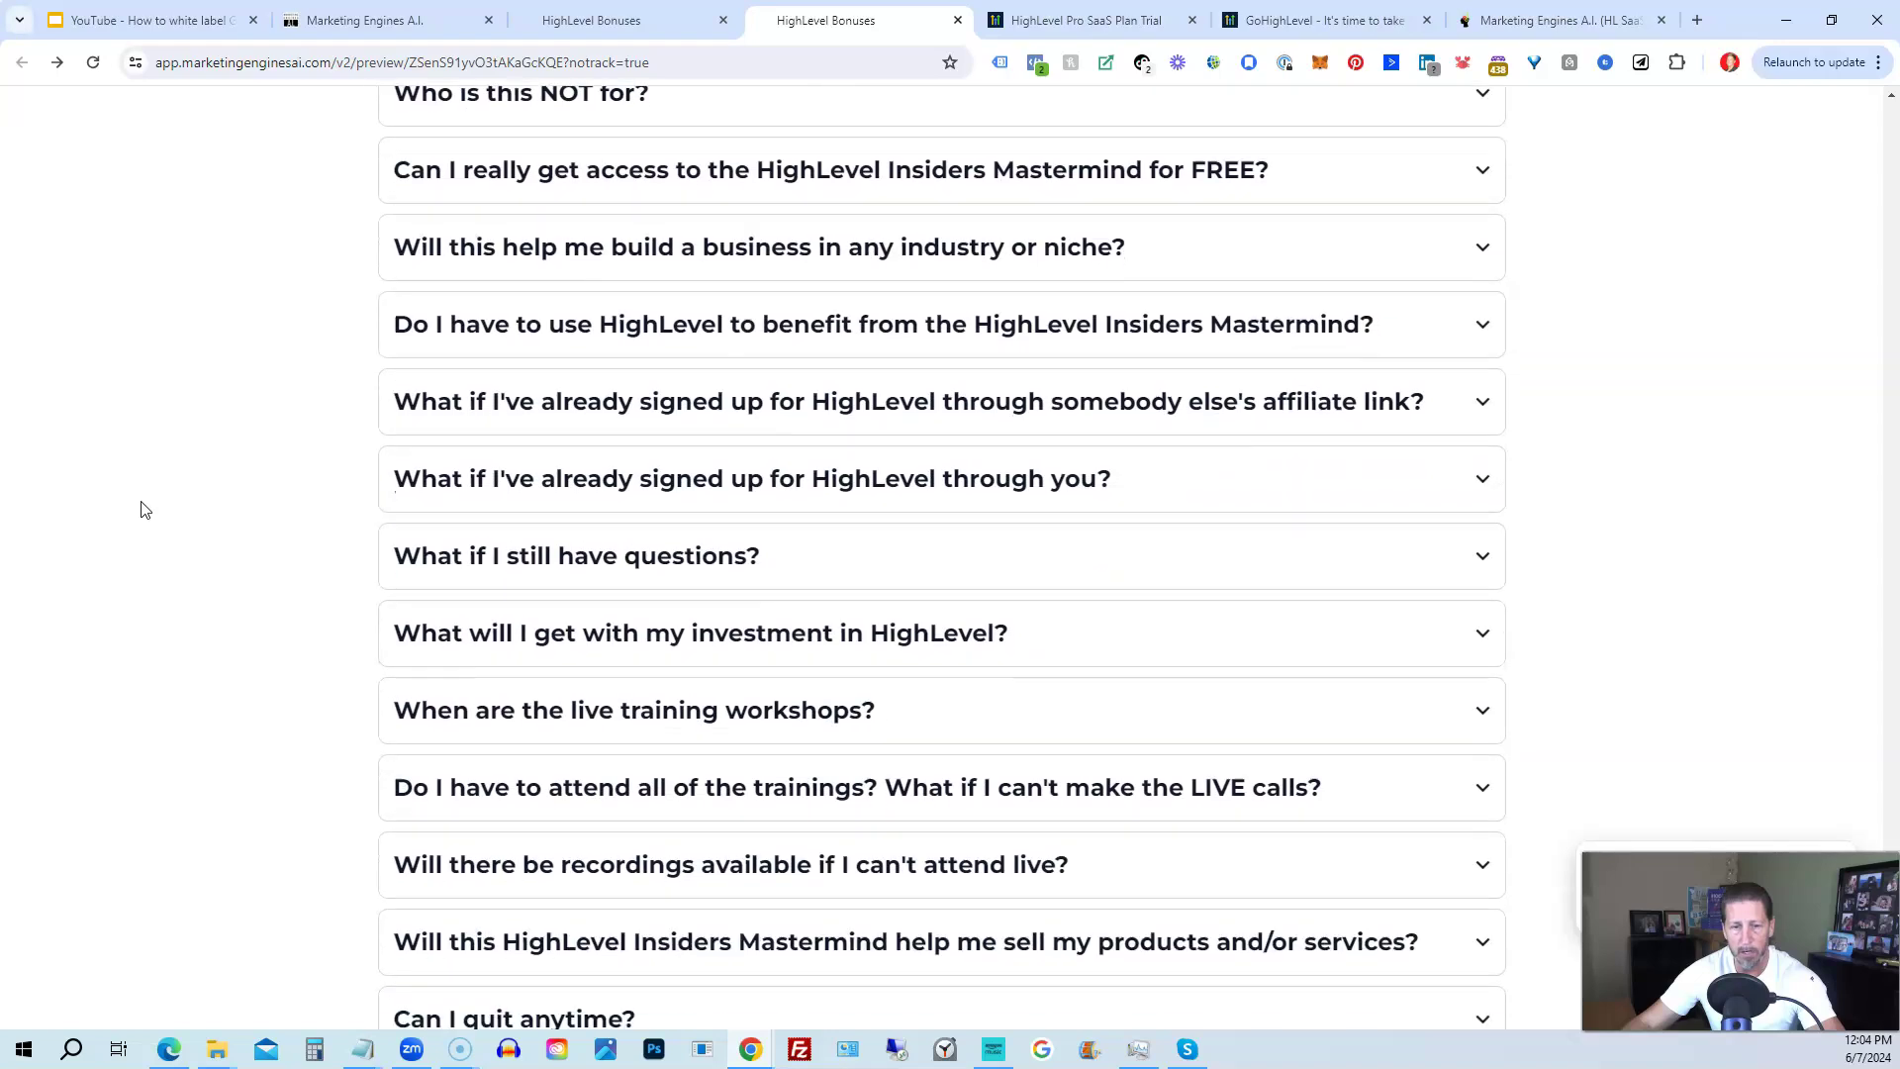
scroll(143, 510, "down", 1)
scroll(143, 509, "down", 3)
scroll(143, 510, "down", 2)
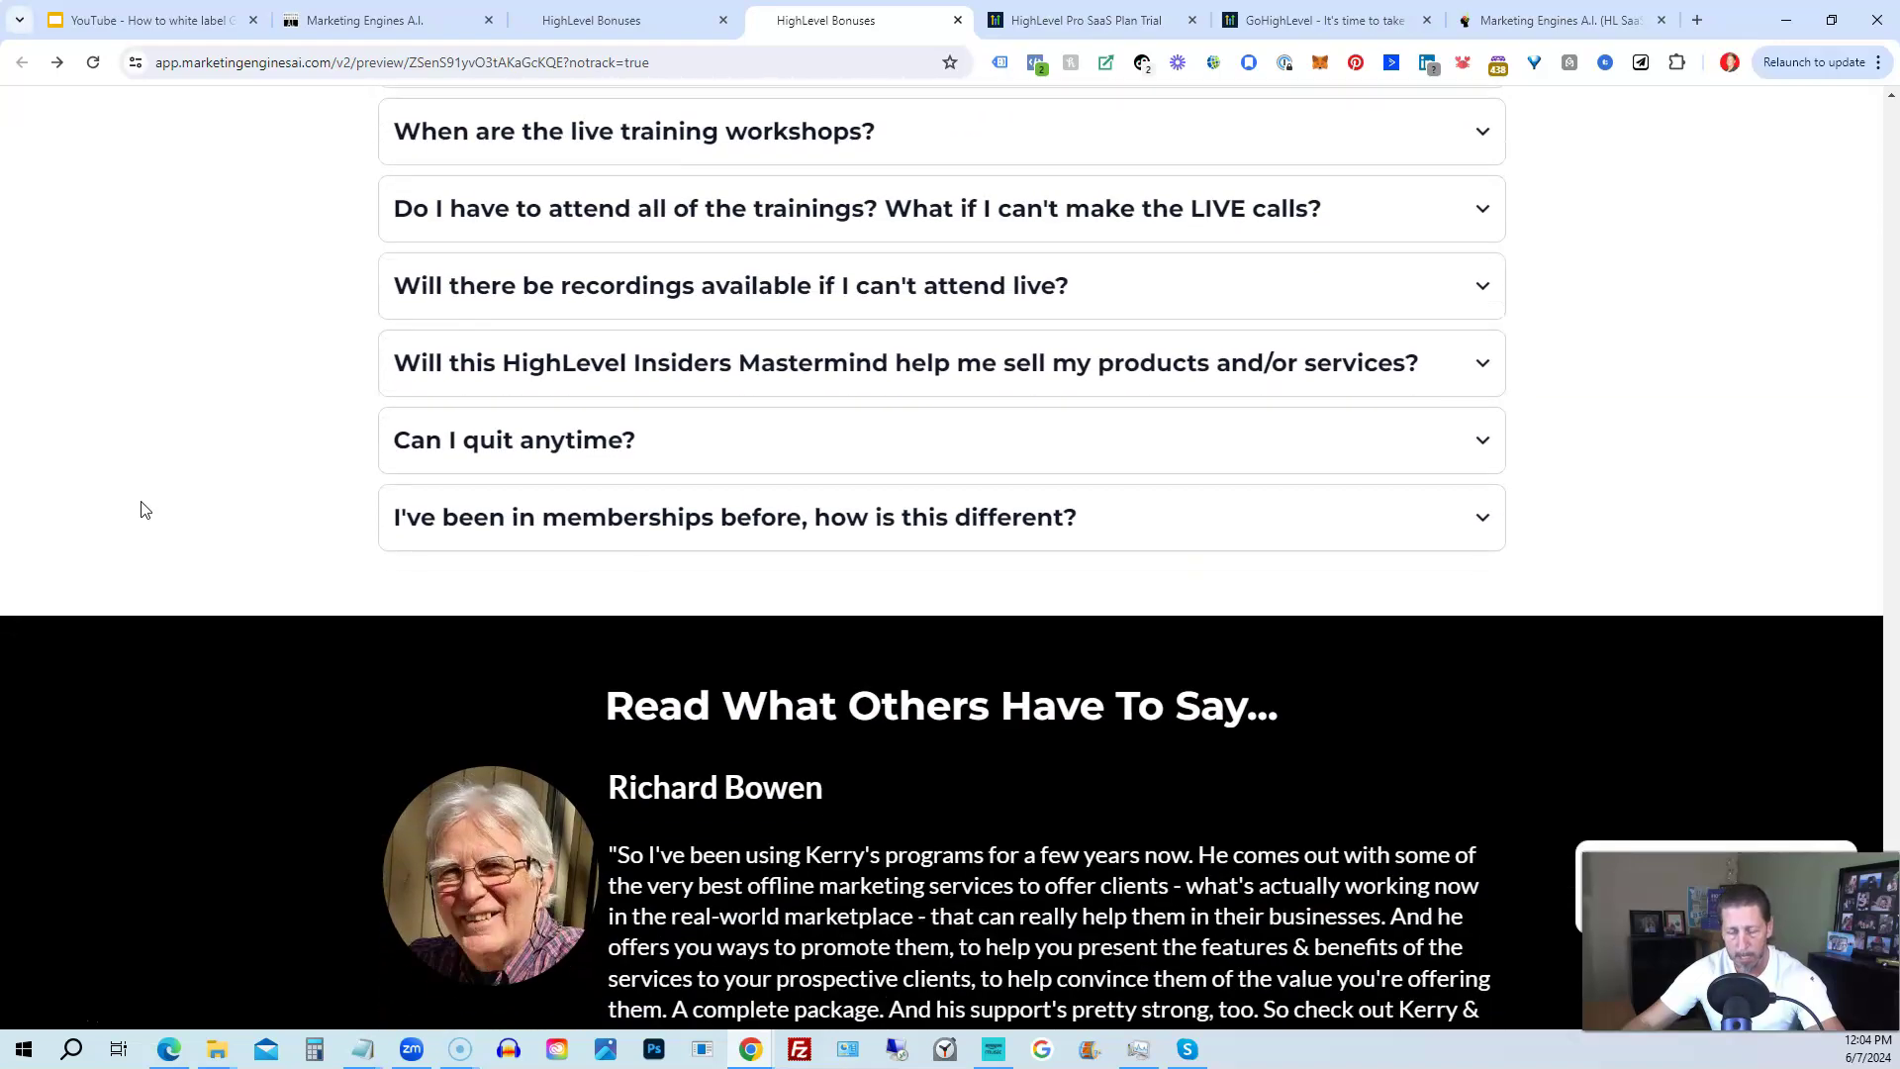
scroll(144, 509, "down", 1)
scroll(143, 509, "down", 1)
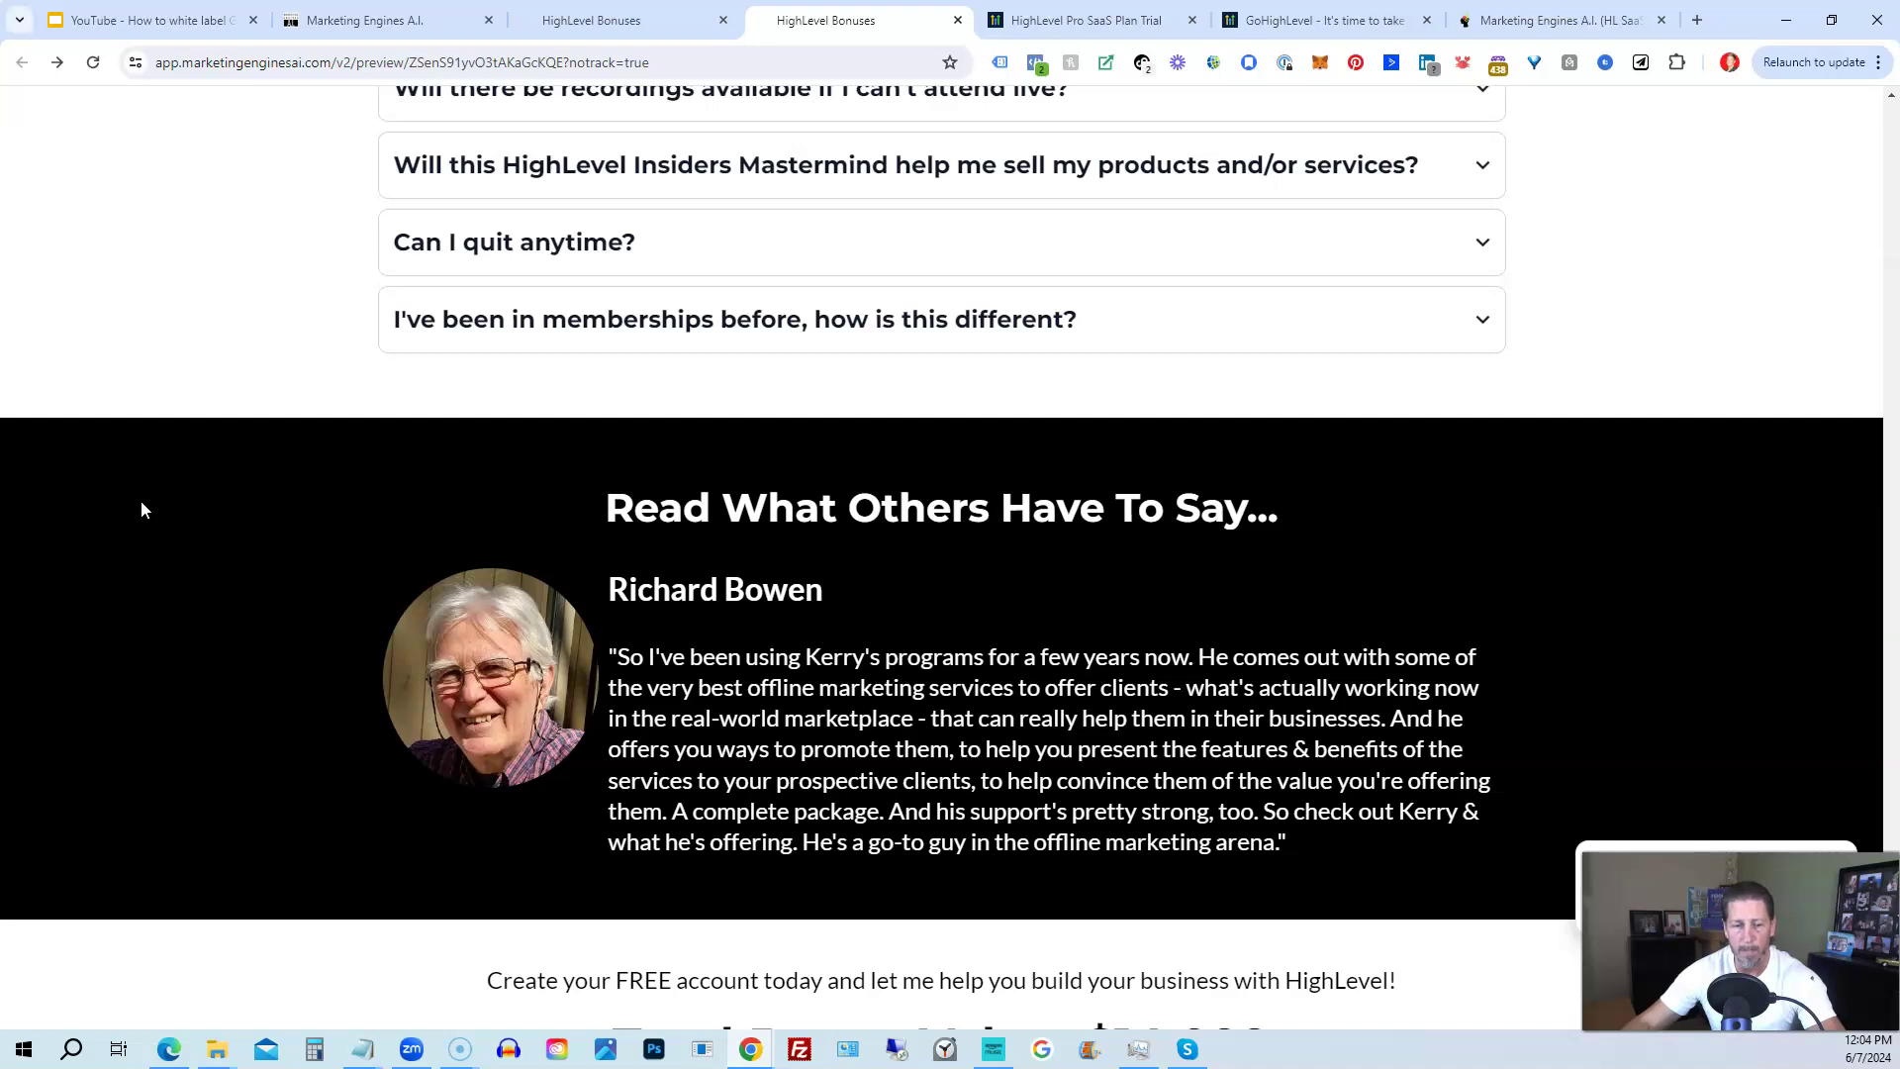
scroll(141, 510, "down", 2)
scroll(140, 509, "down", 5)
scroll(141, 509, "down", 1)
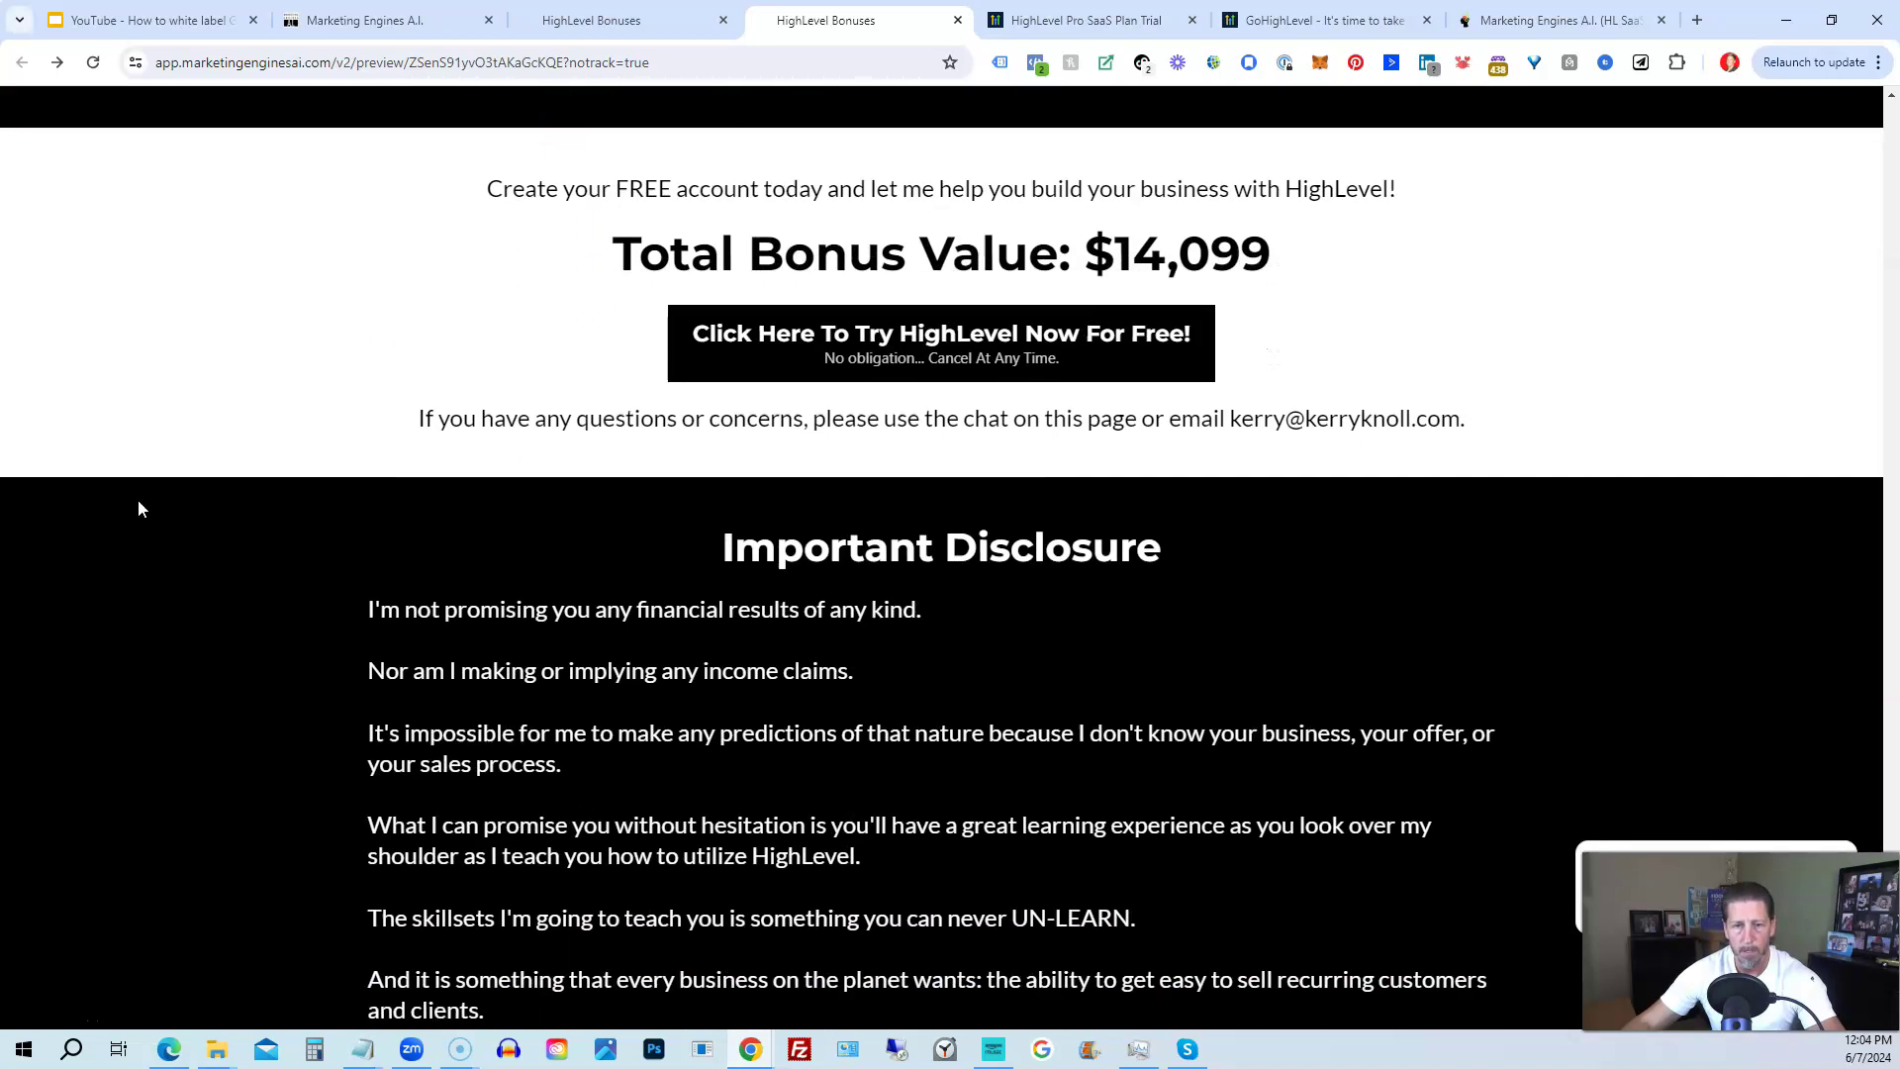
scroll(138, 510, "down", 1)
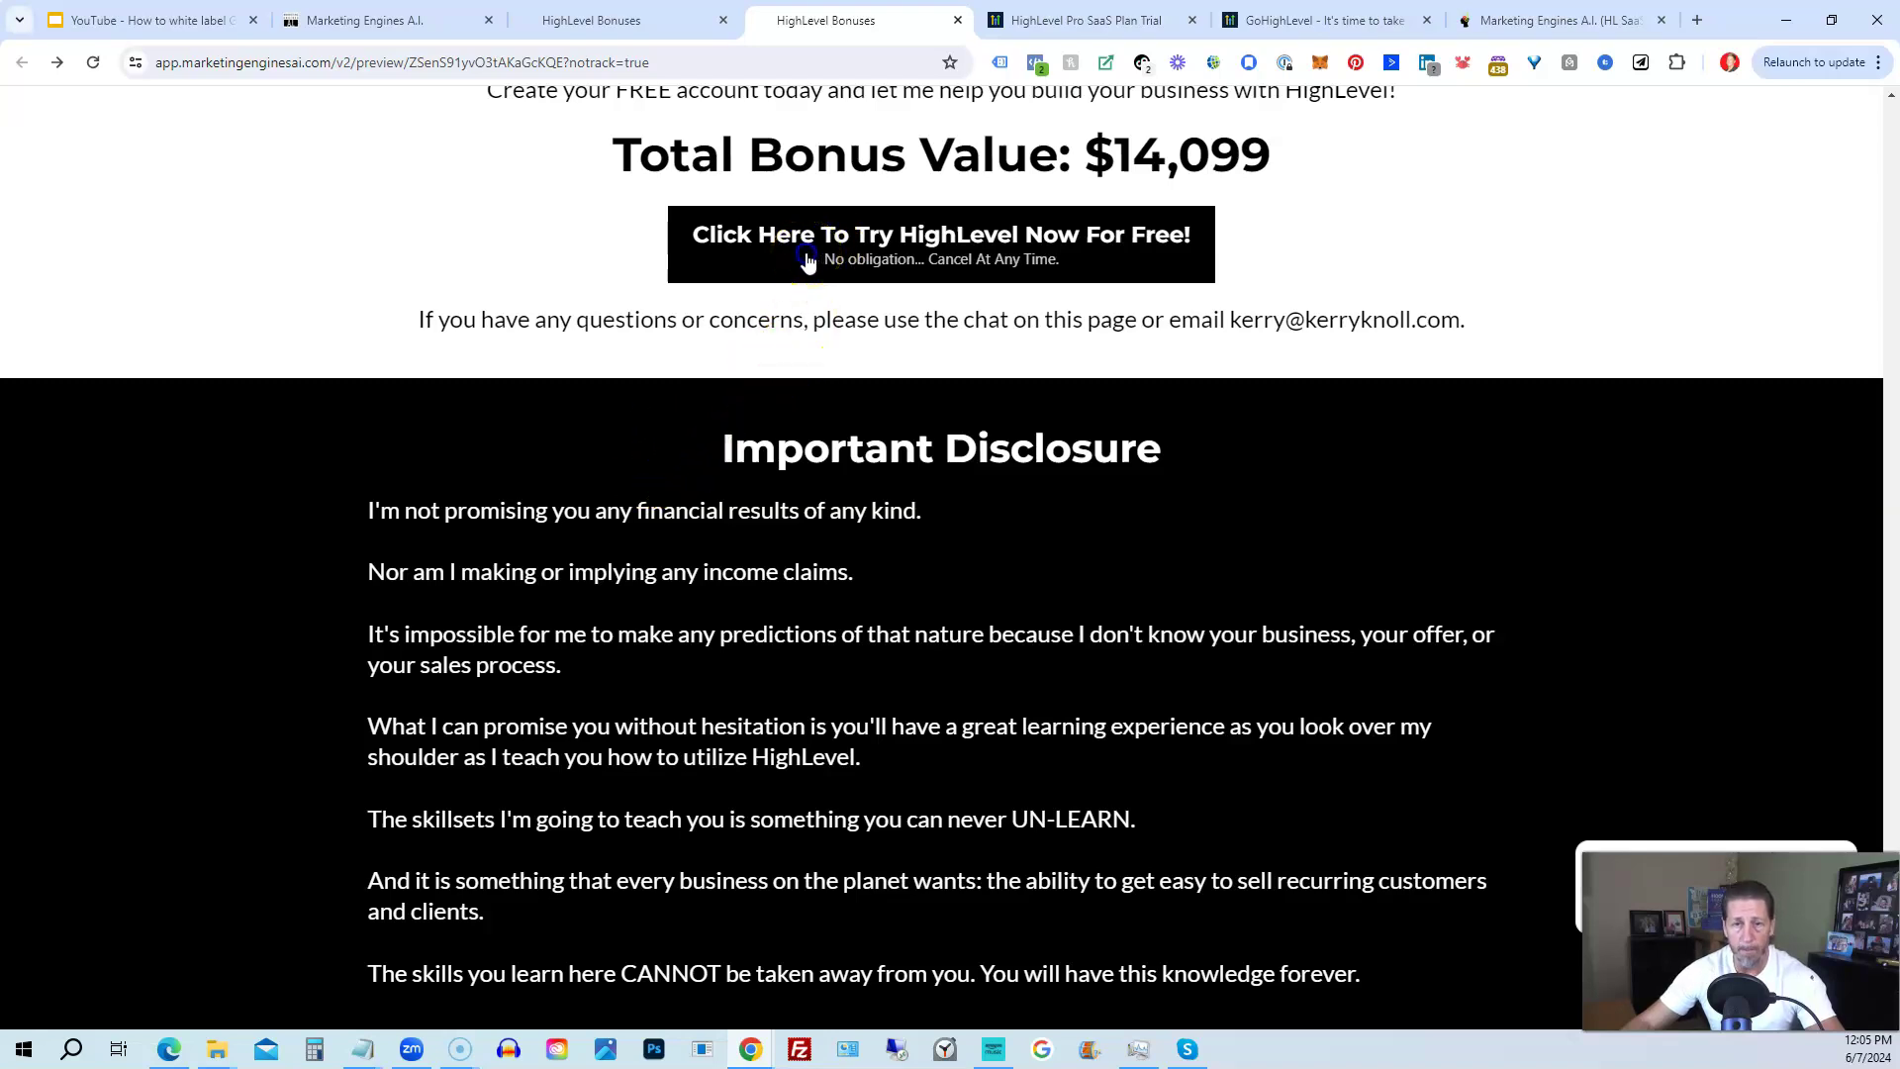
Open the 'Try HighLevel Now For FREE!' popup from the black button on the Bonuses page.
left_click(805, 262)
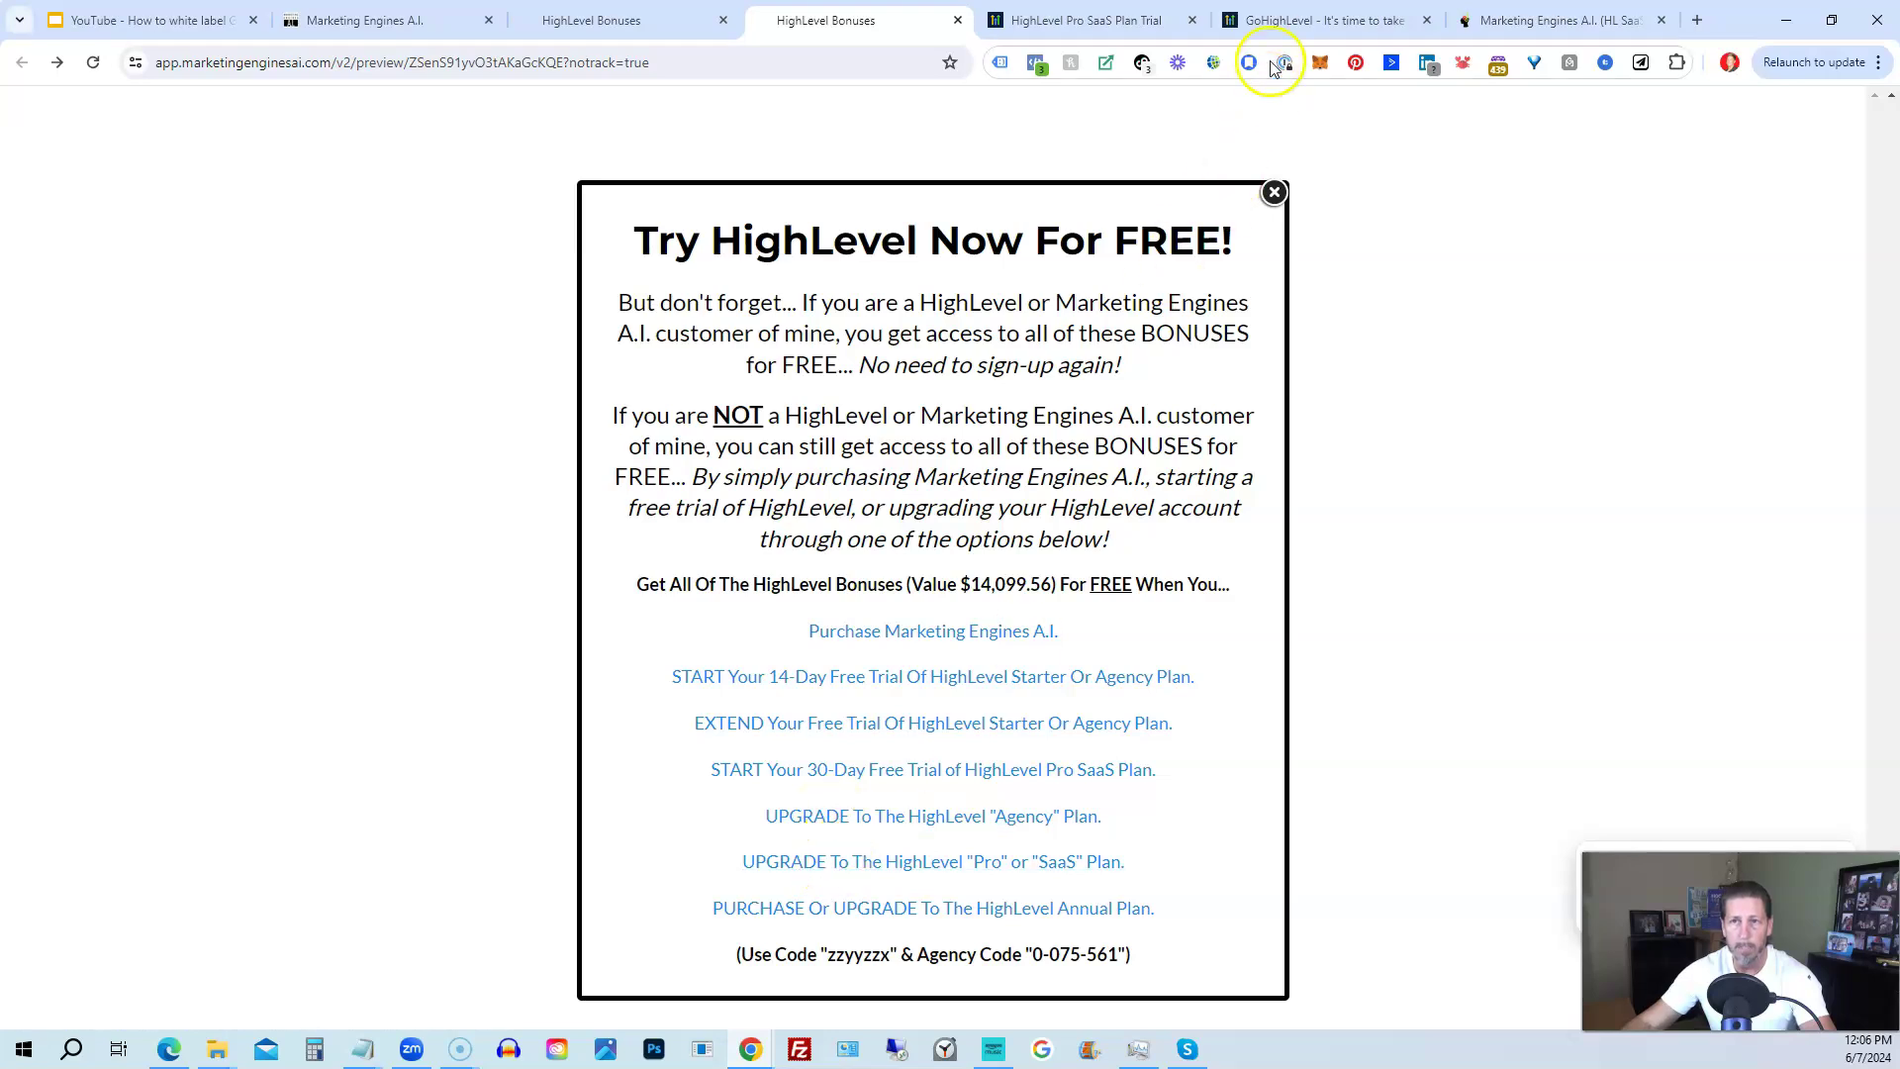
Switch to the 'Upgrade to HighLevel Pro Today' tab showing the affiliate upgrade credit form.
left_click(1283, 20)
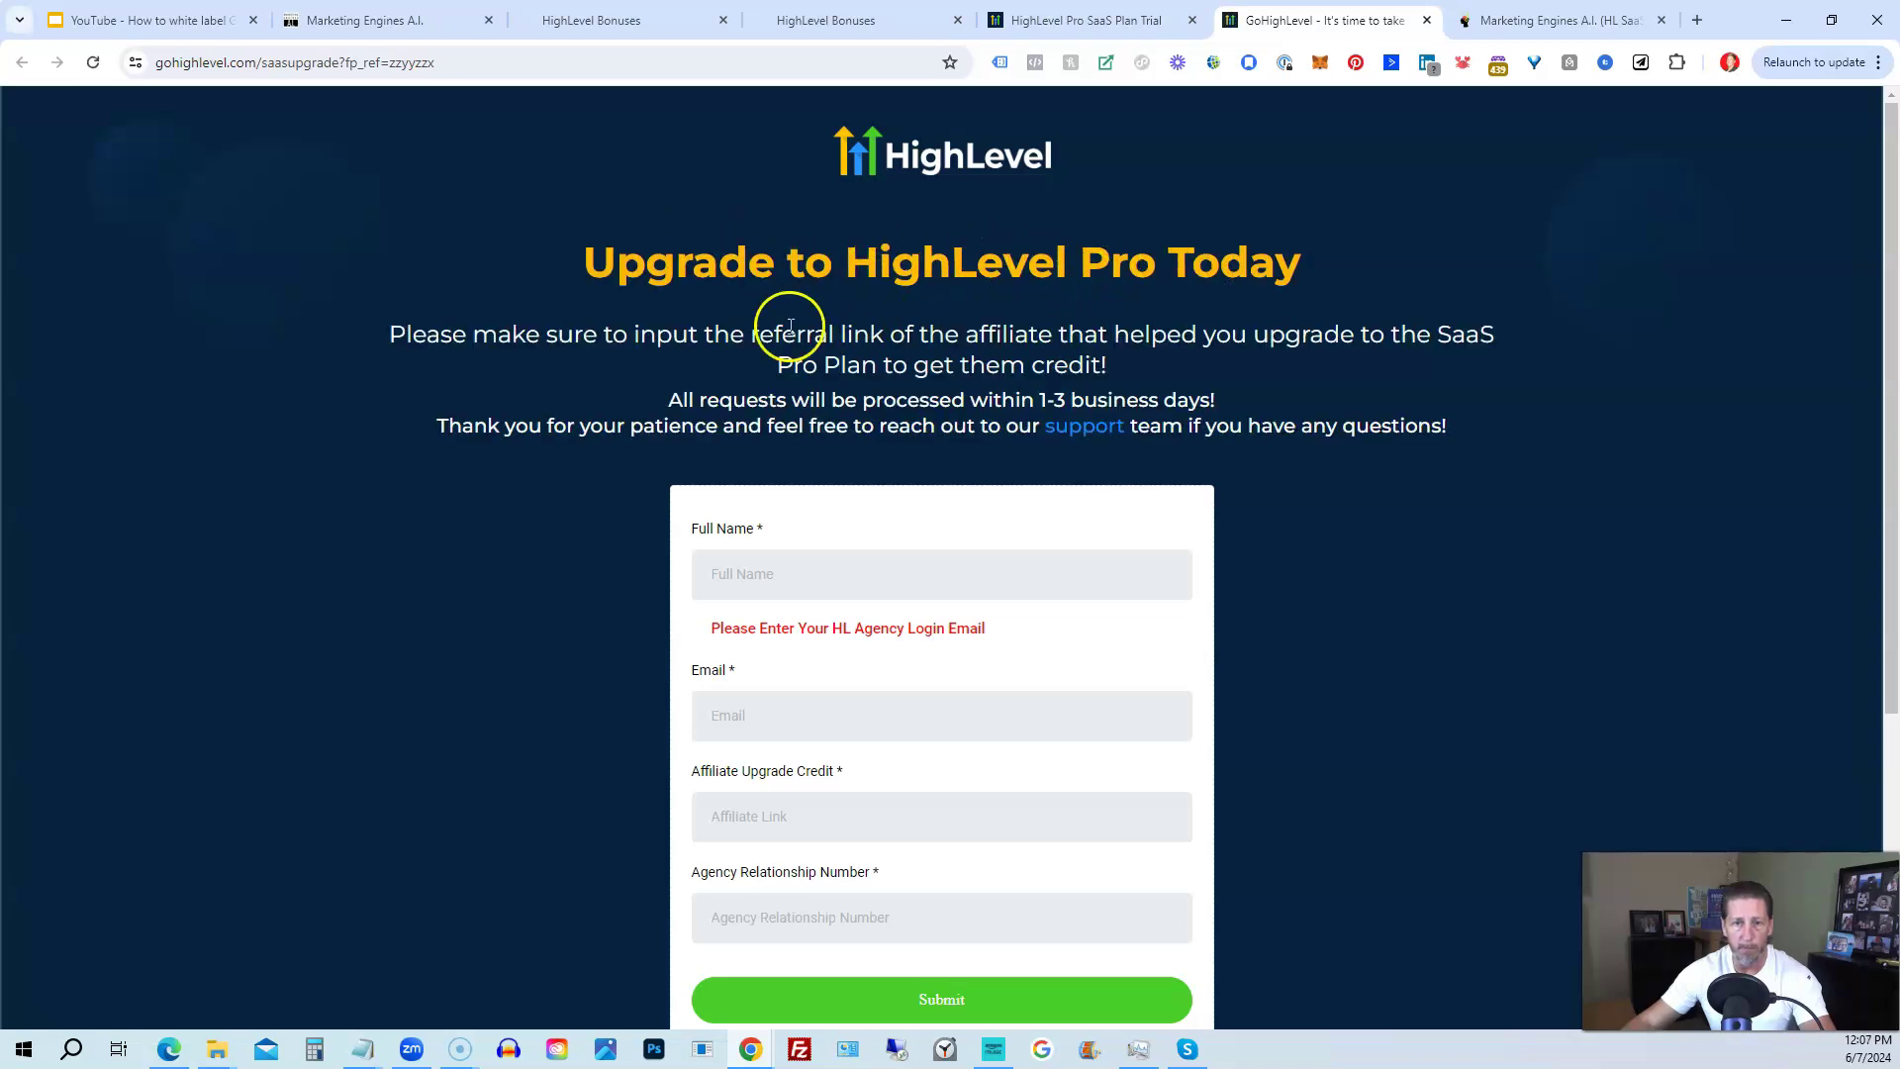
scroll(559, 453, "down", 1)
scroll(557, 452, "down", 1)
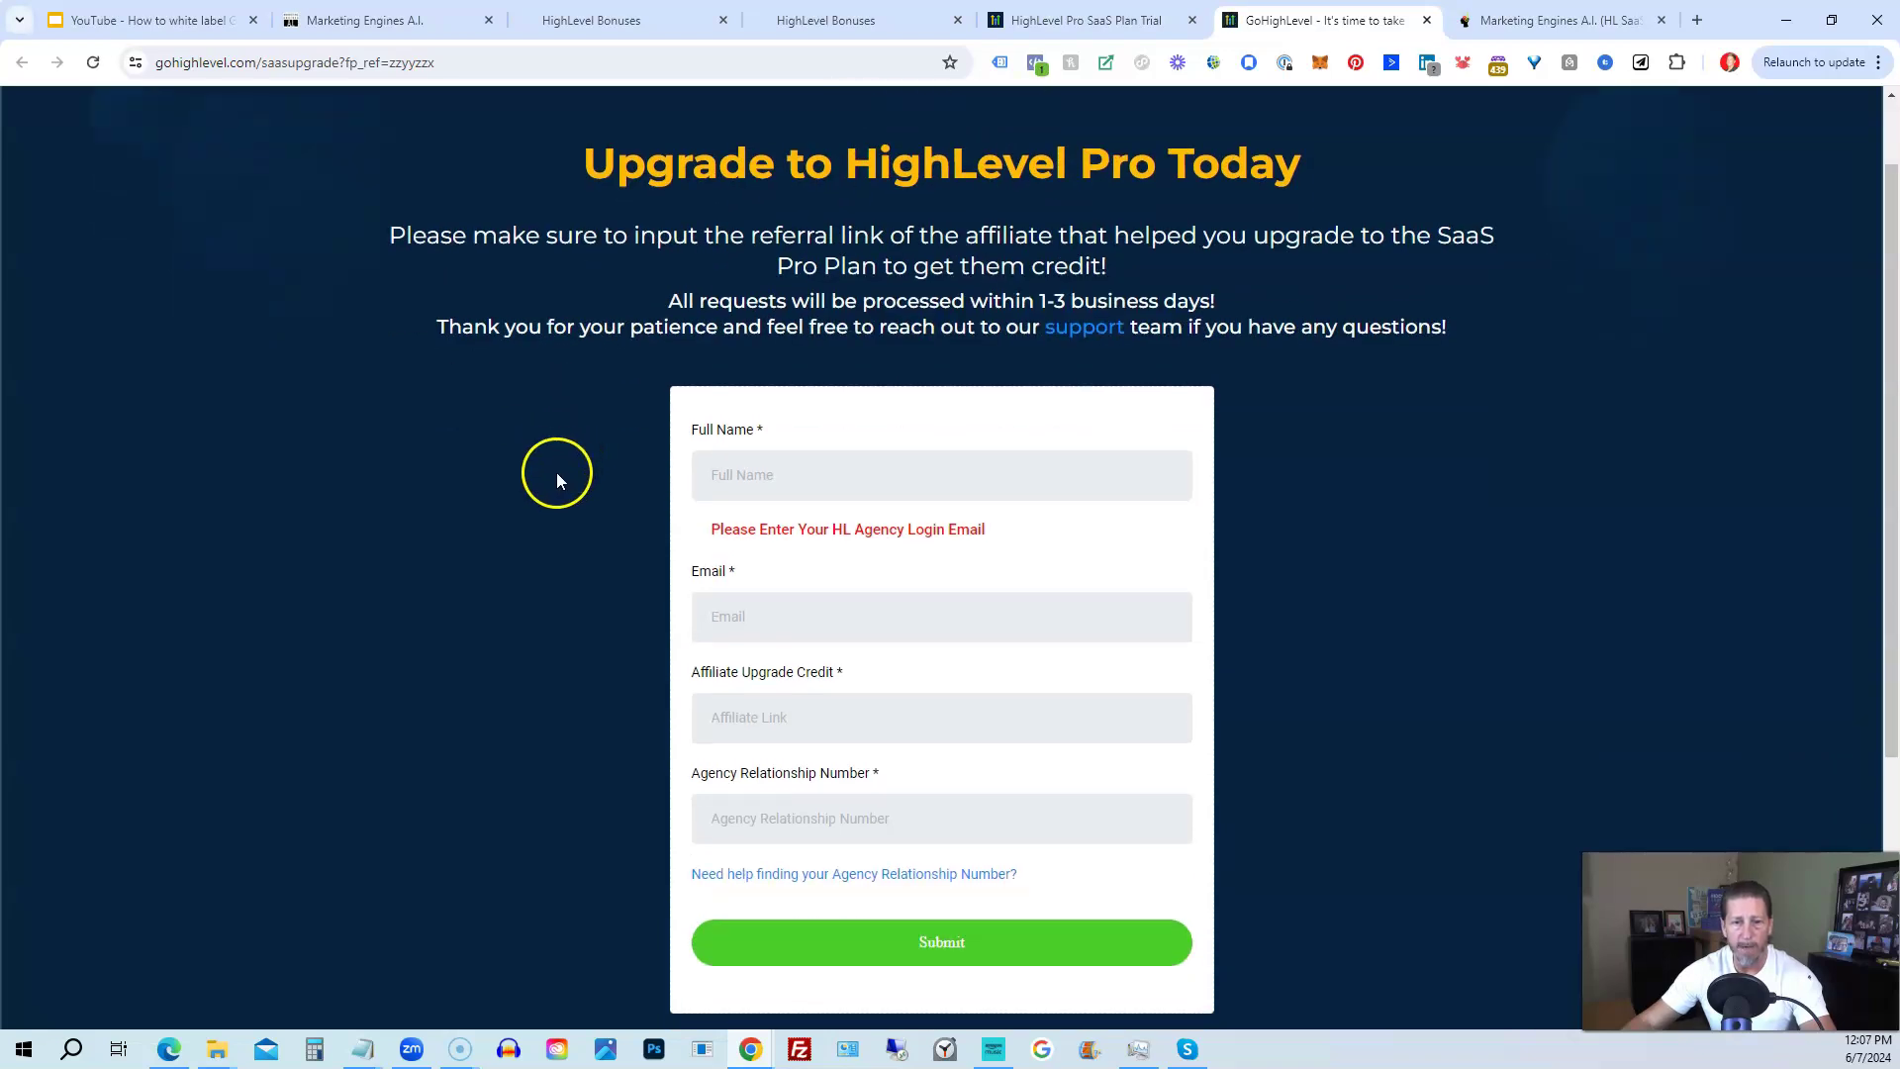
scroll(556, 475, "down", 1)
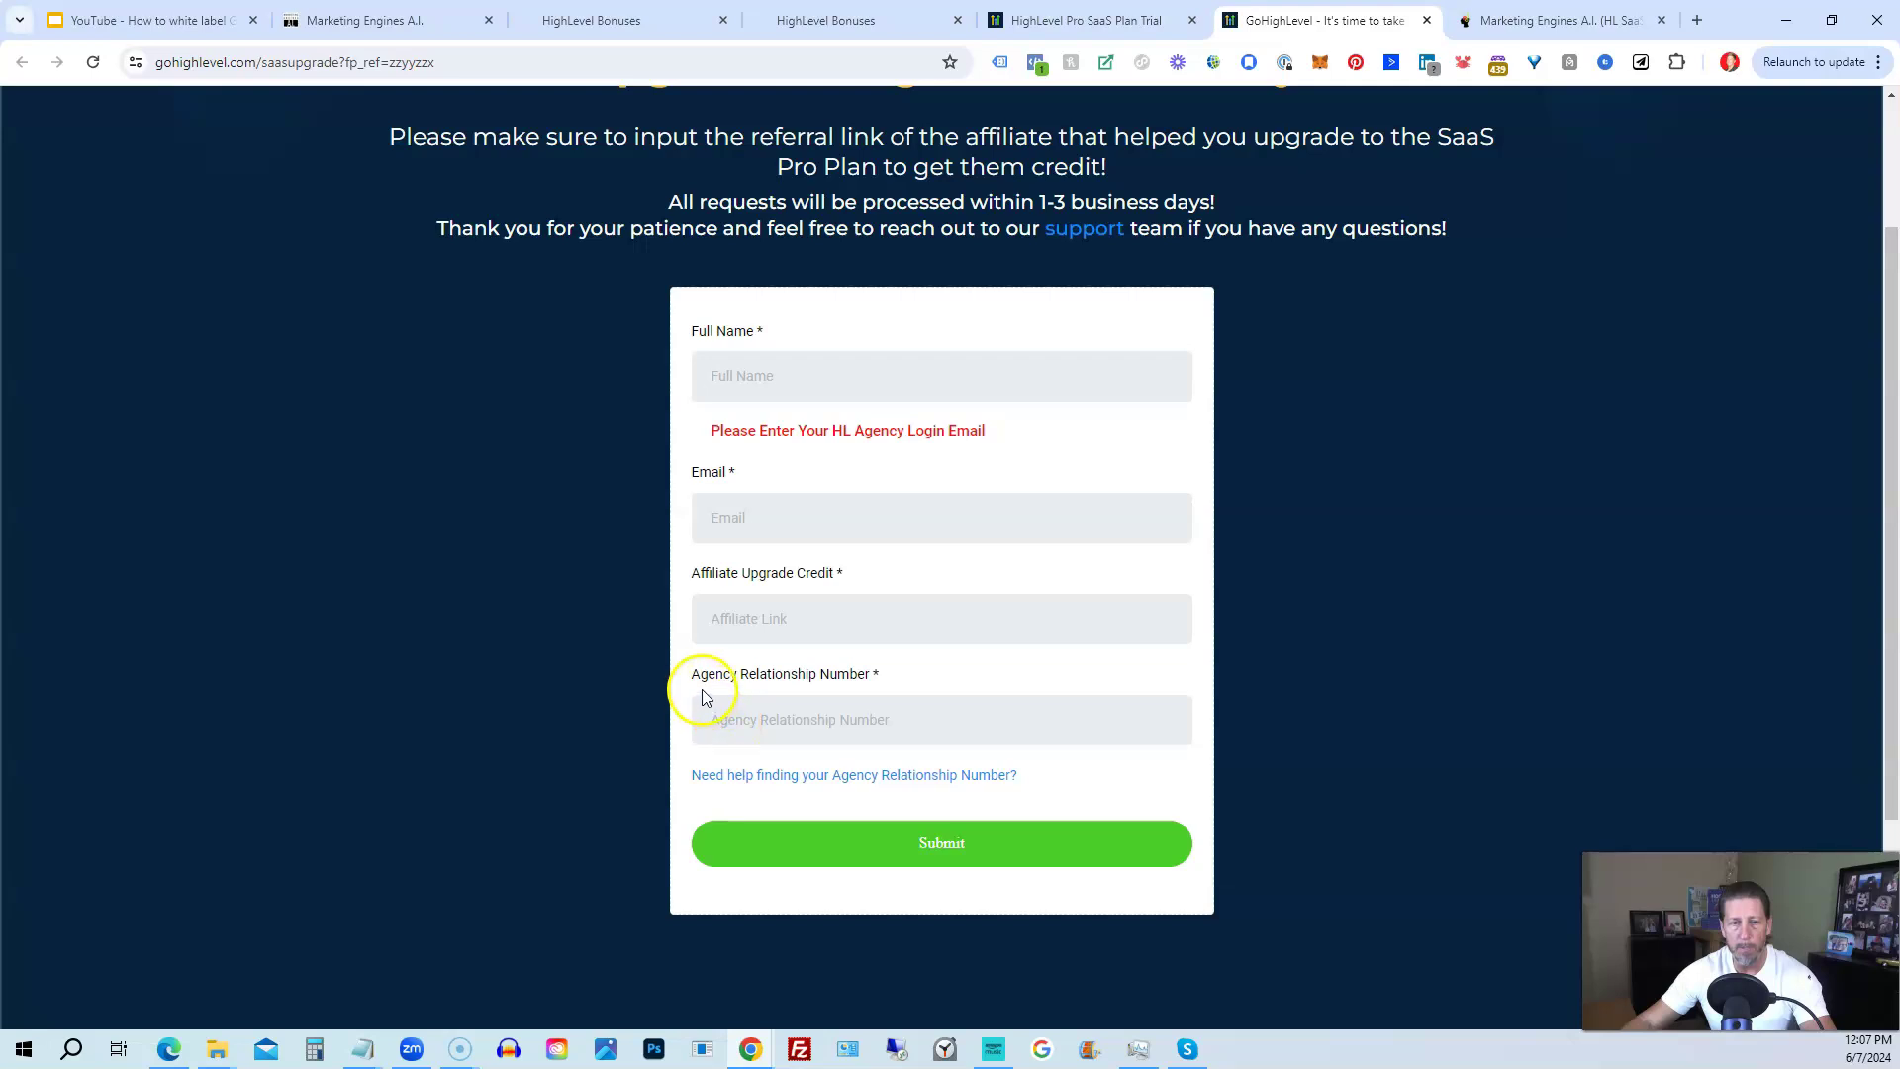
left_click(1095, 20)
left_click(834, 18)
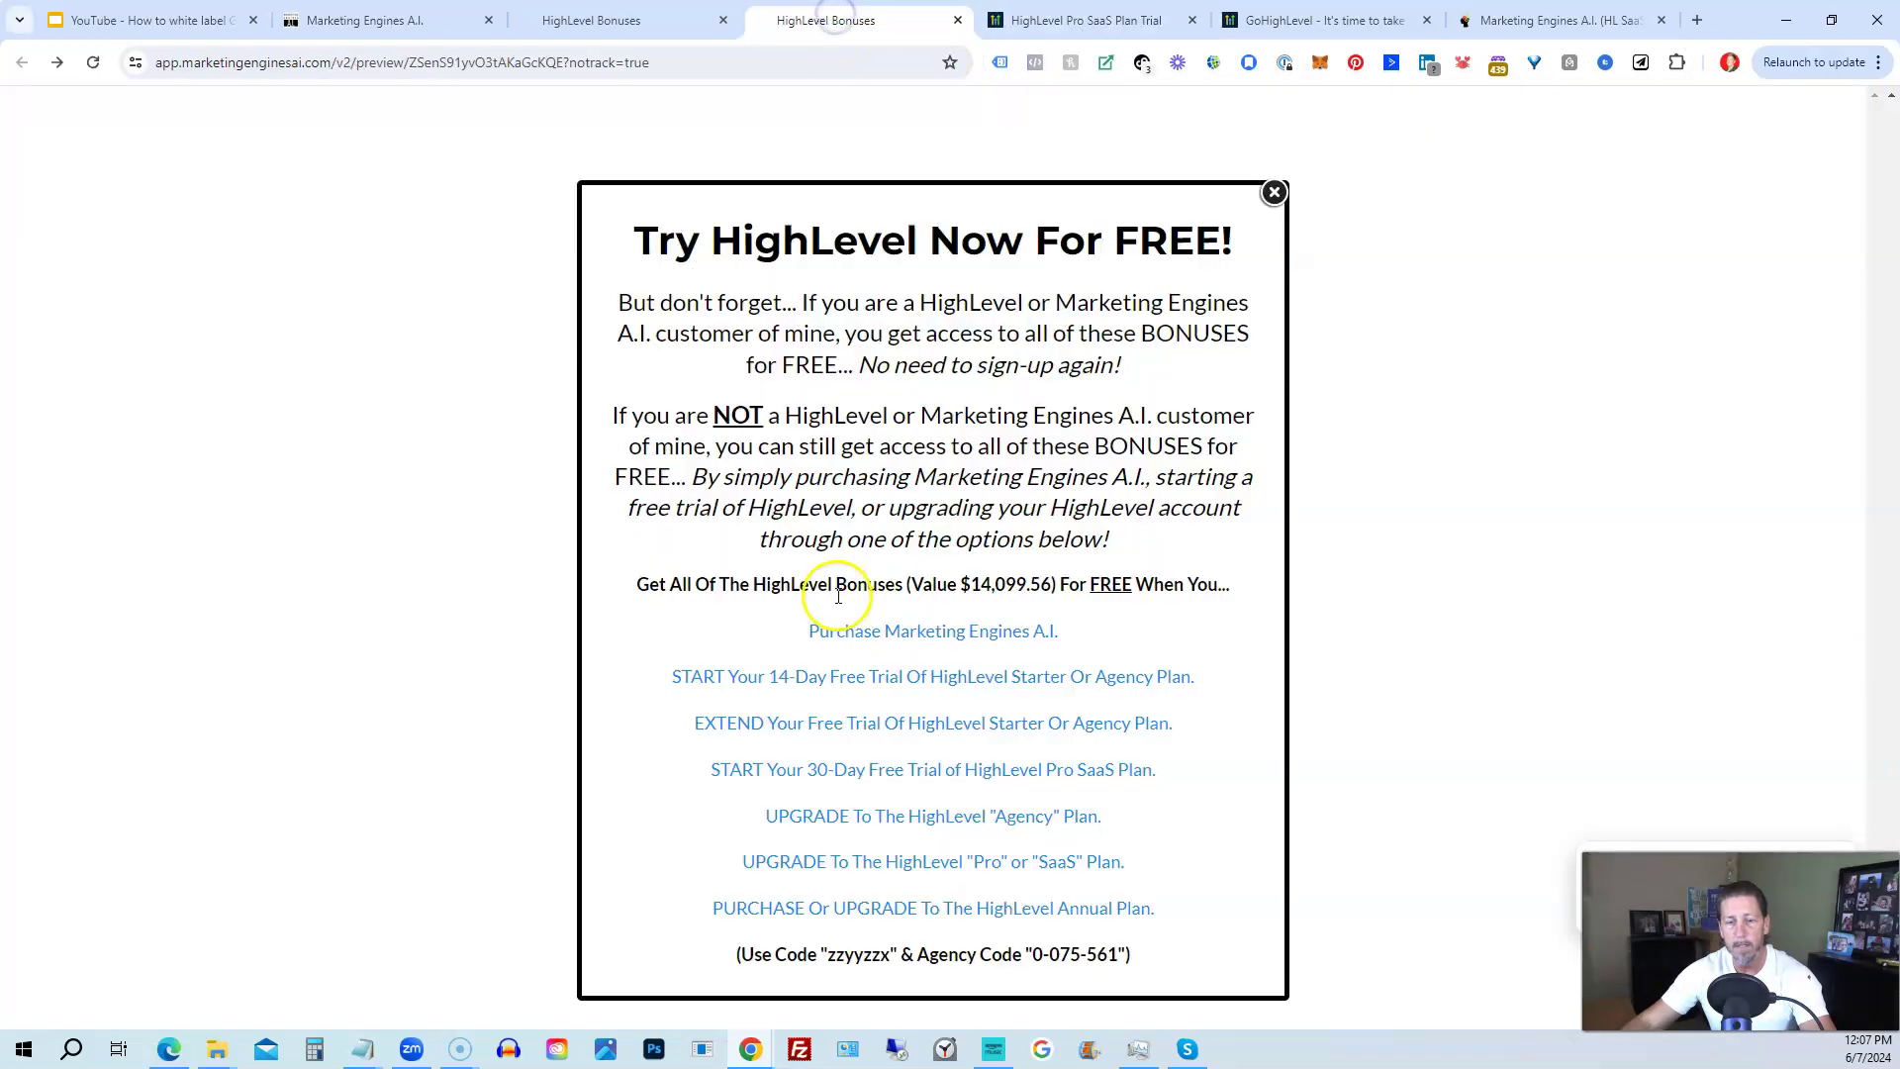
left_click_drag(1035, 953, 1128, 955)
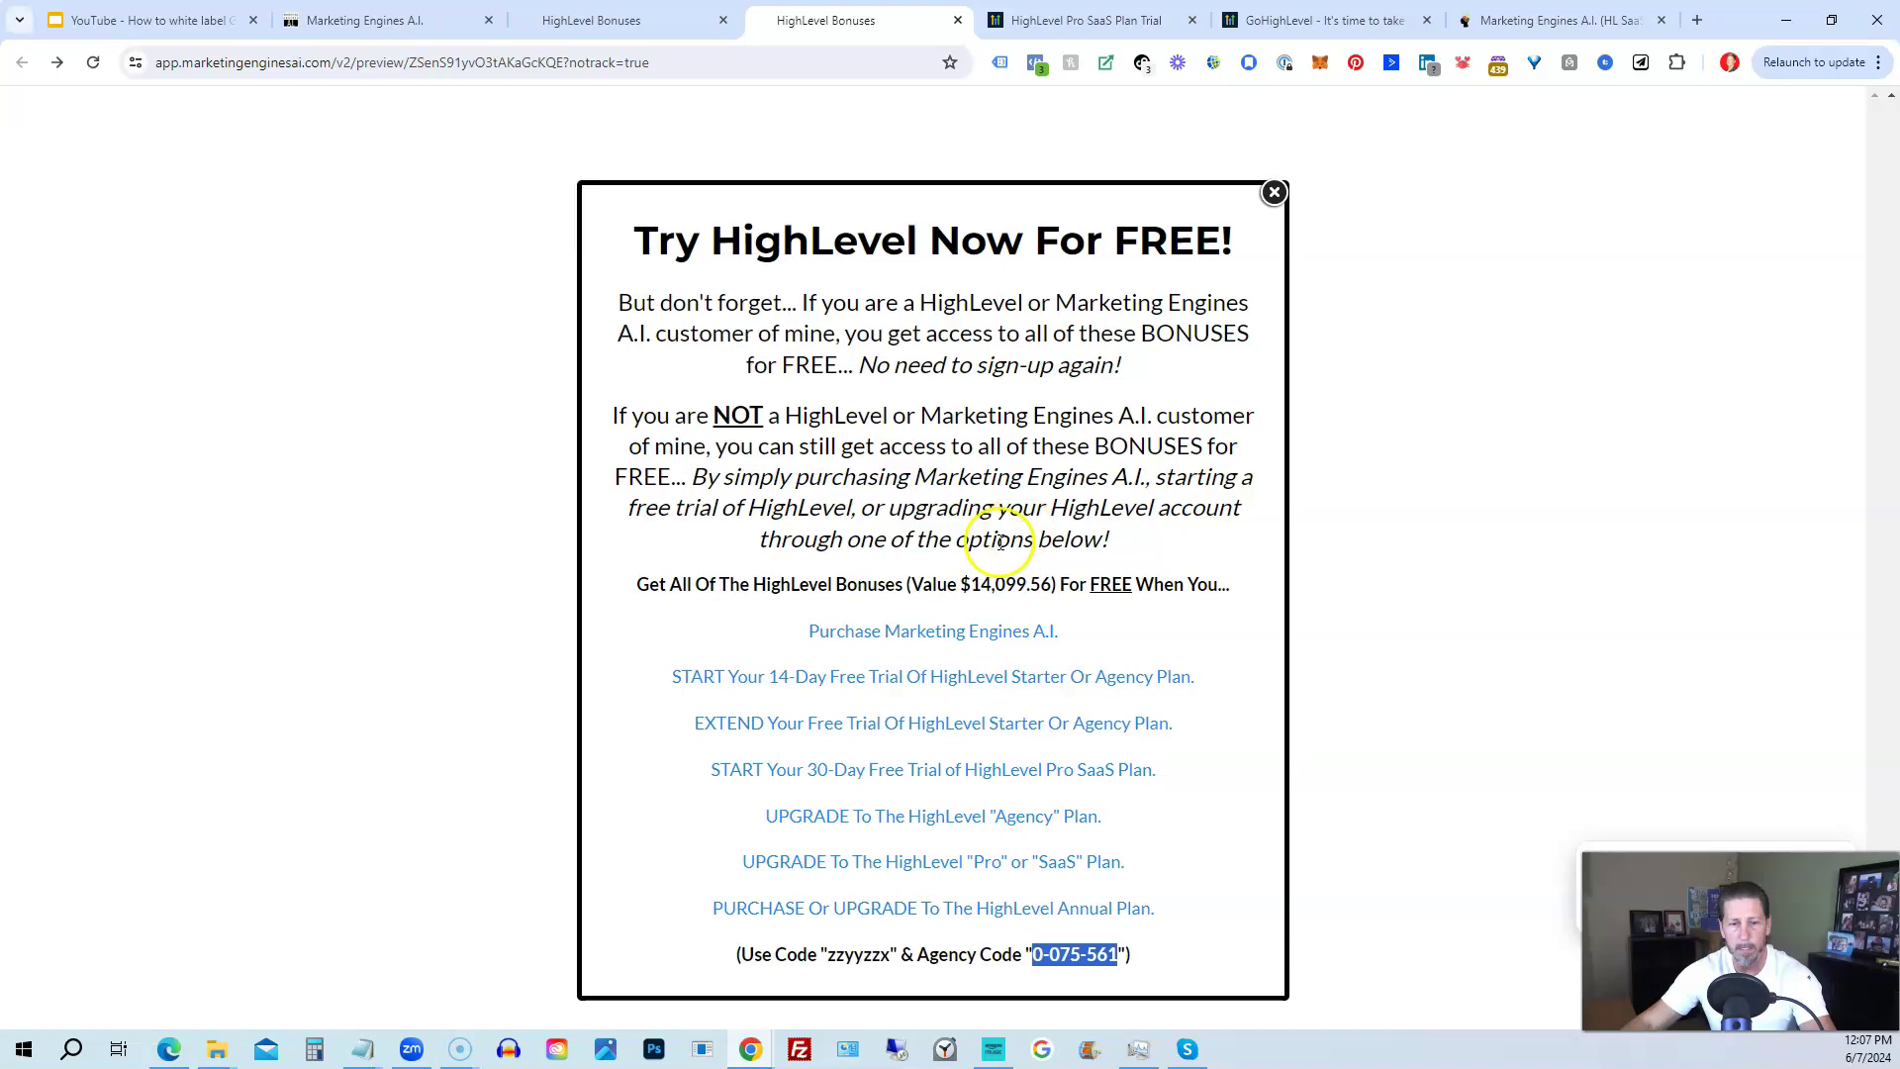
left_click_drag(829, 954, 891, 954)
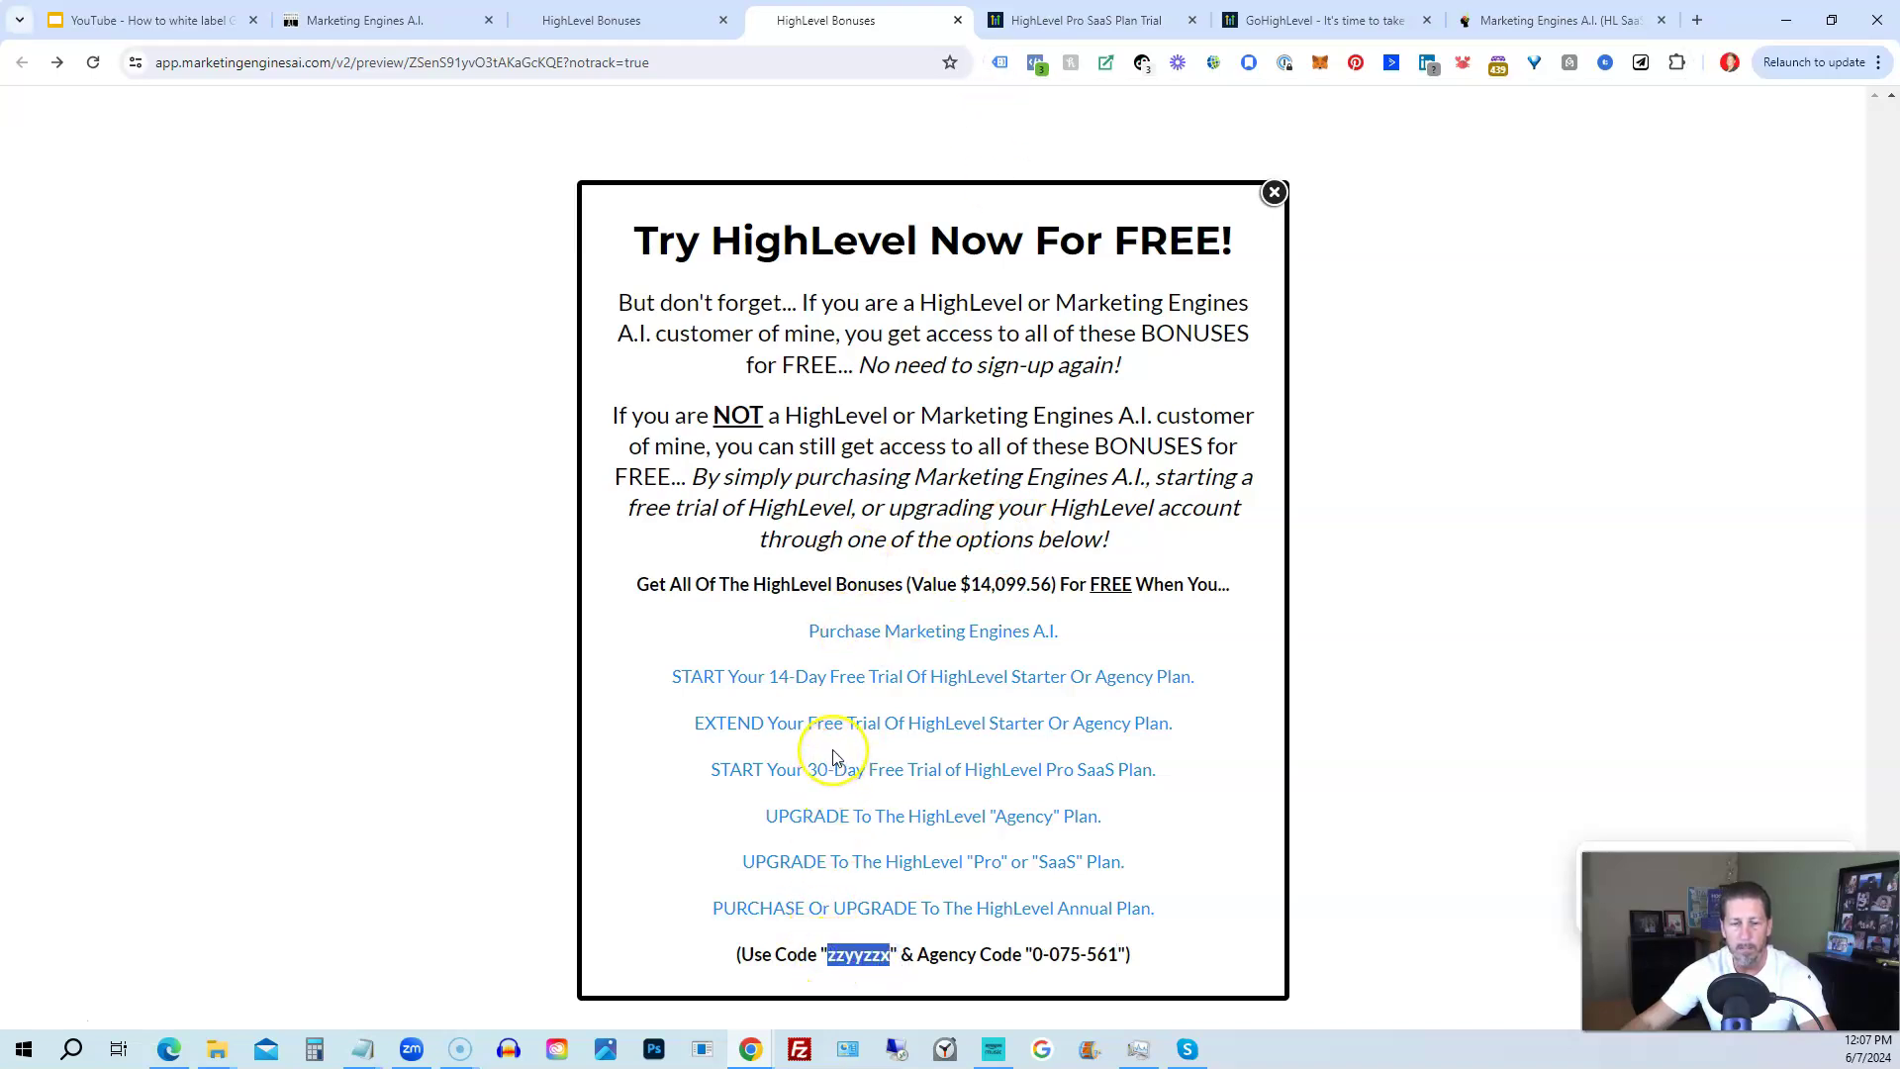
Glance at the upgrade request tab, then return to the bonuses popup.
left_click(1261, 20)
left_click(885, 20)
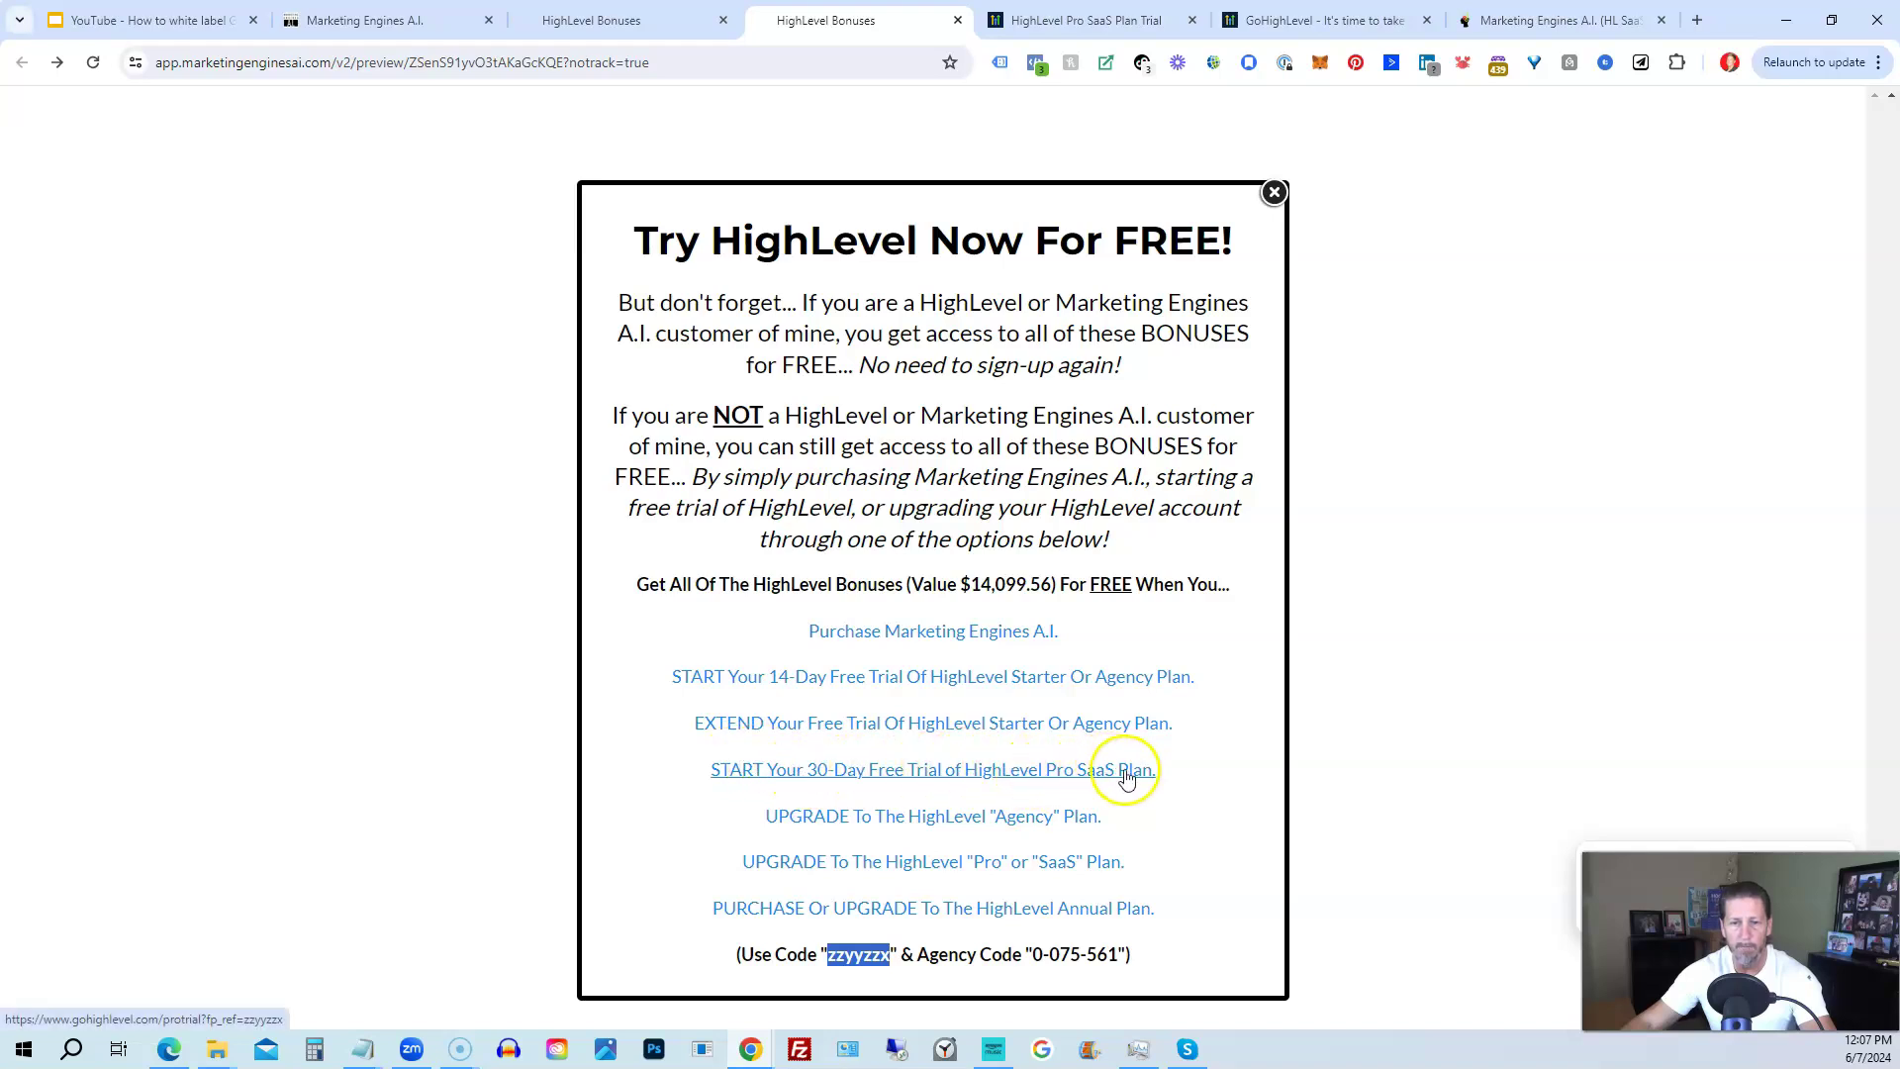
left_click(1075, 22)
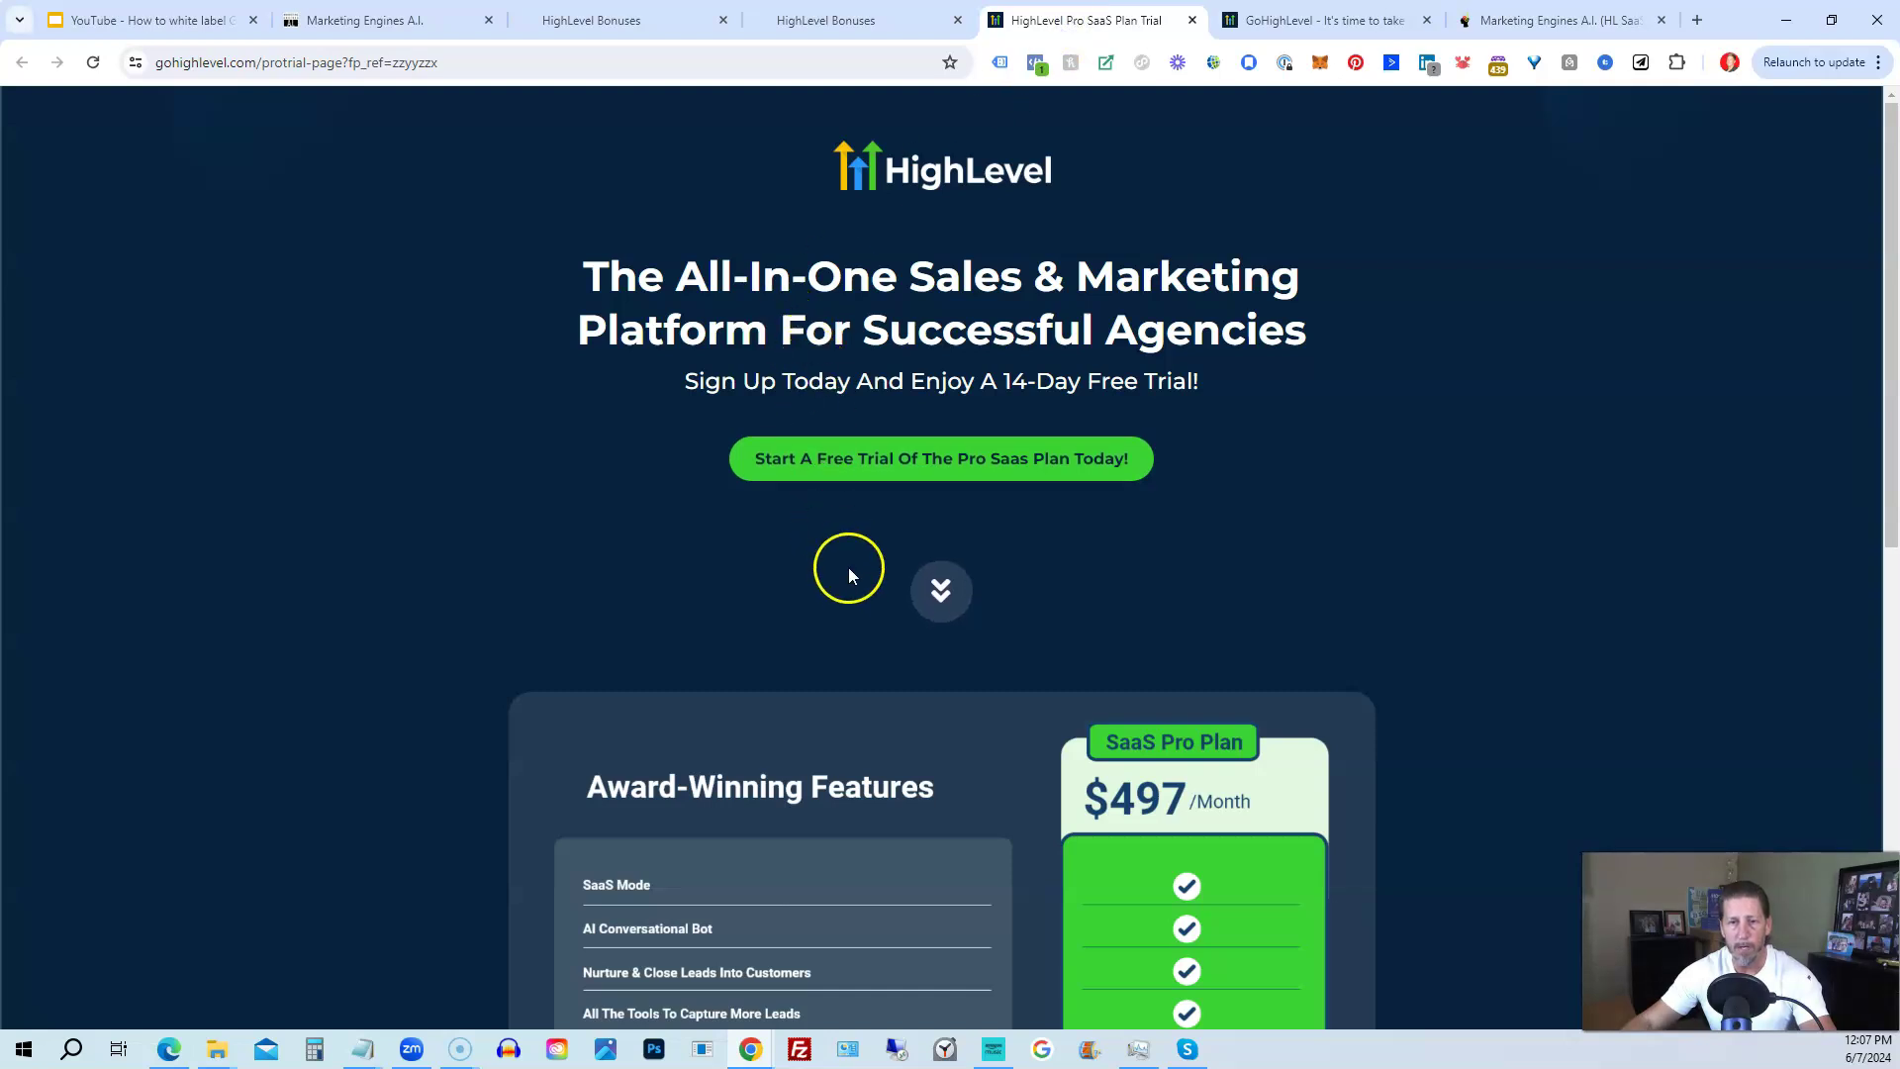
scroll(847, 568, "down", 2)
scroll(828, 545, "down", 2)
scroll(950, 668, "down", 3)
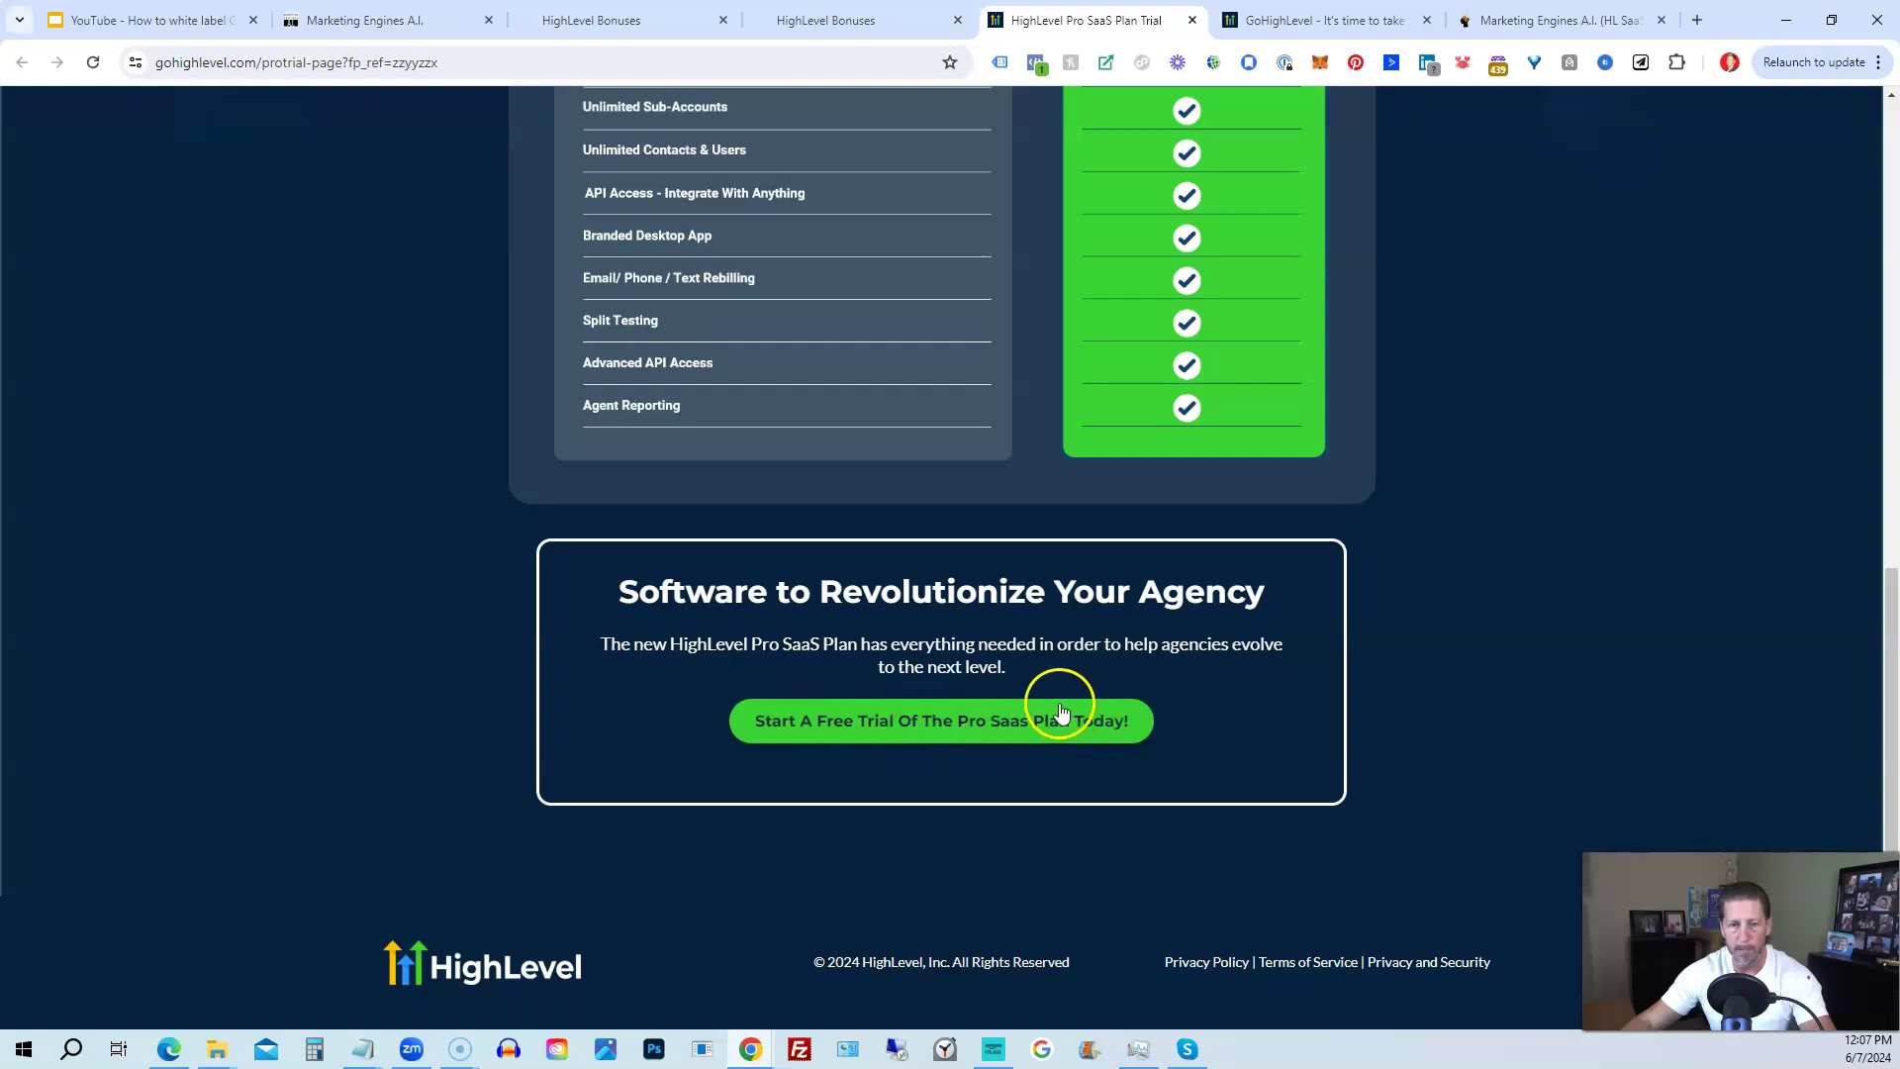
scroll(964, 660, "up", 1)
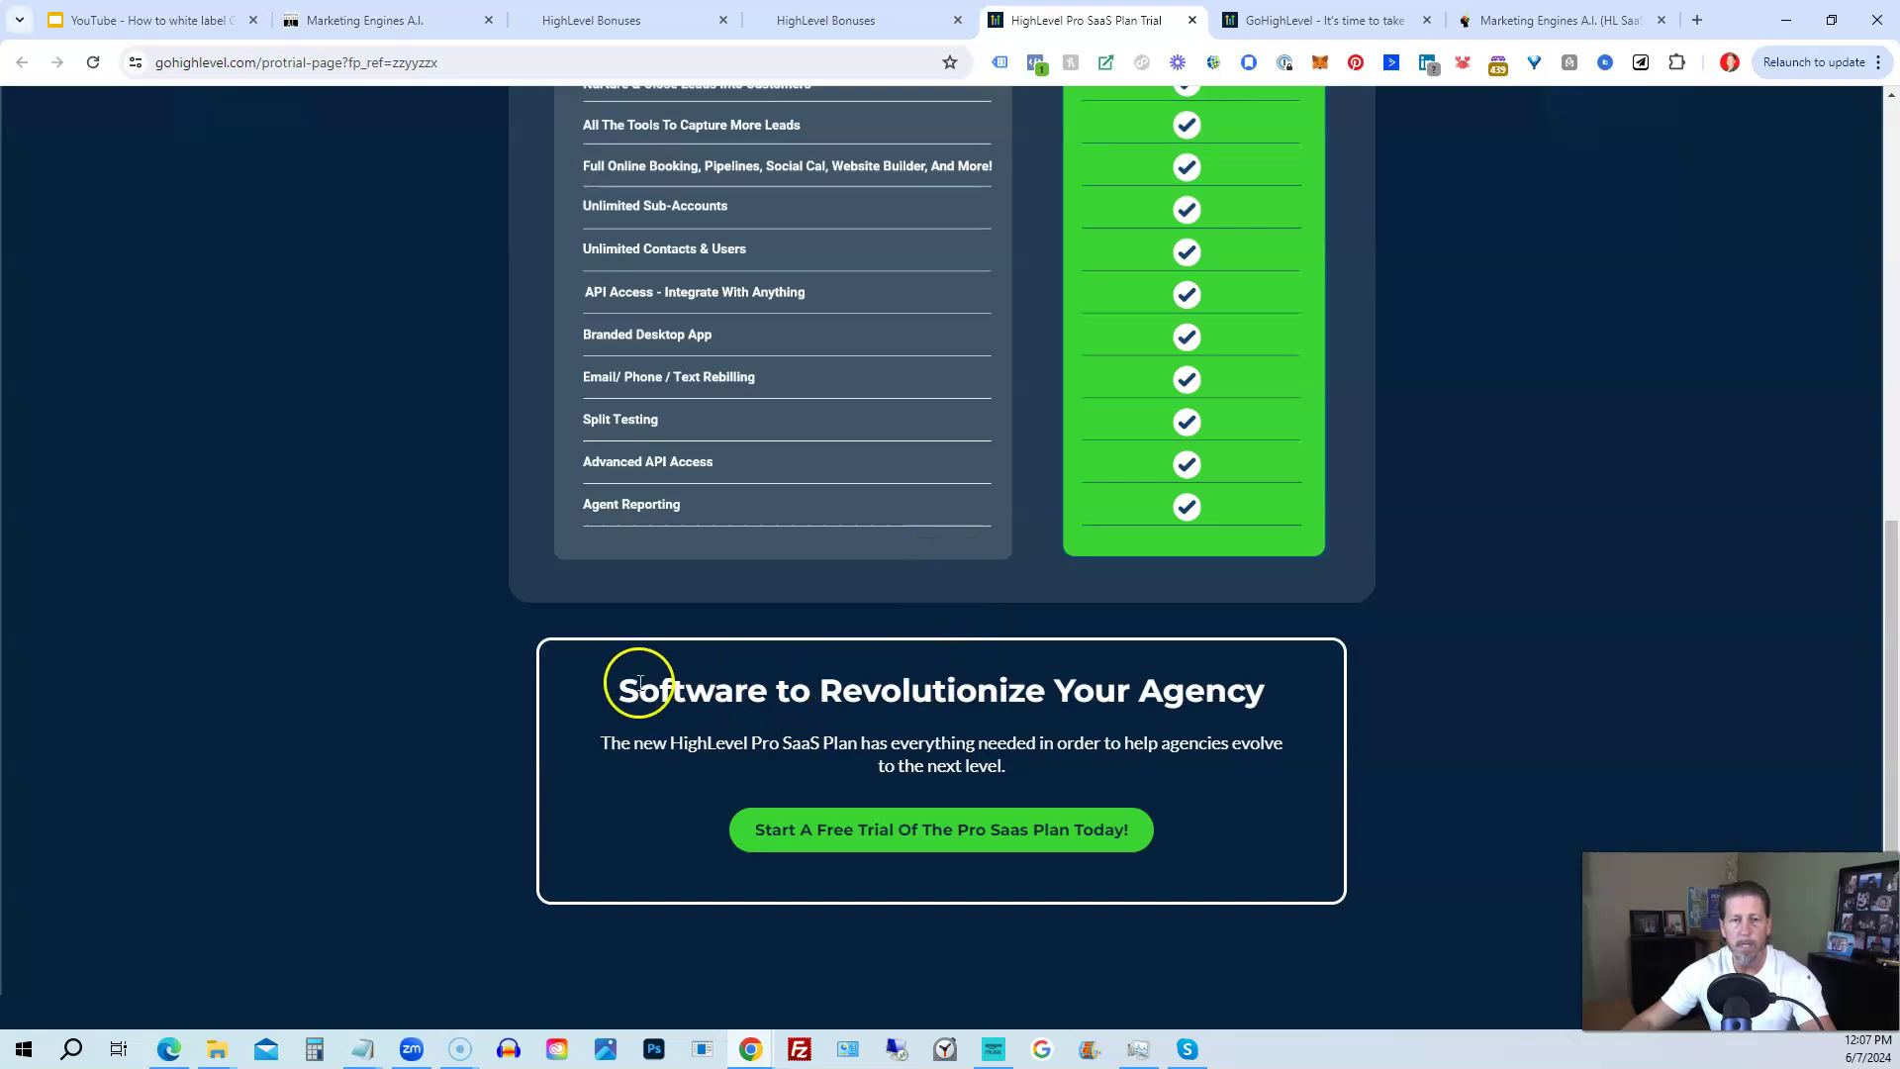
scroll(638, 683, "up", 3)
scroll(637, 680, "up", 3)
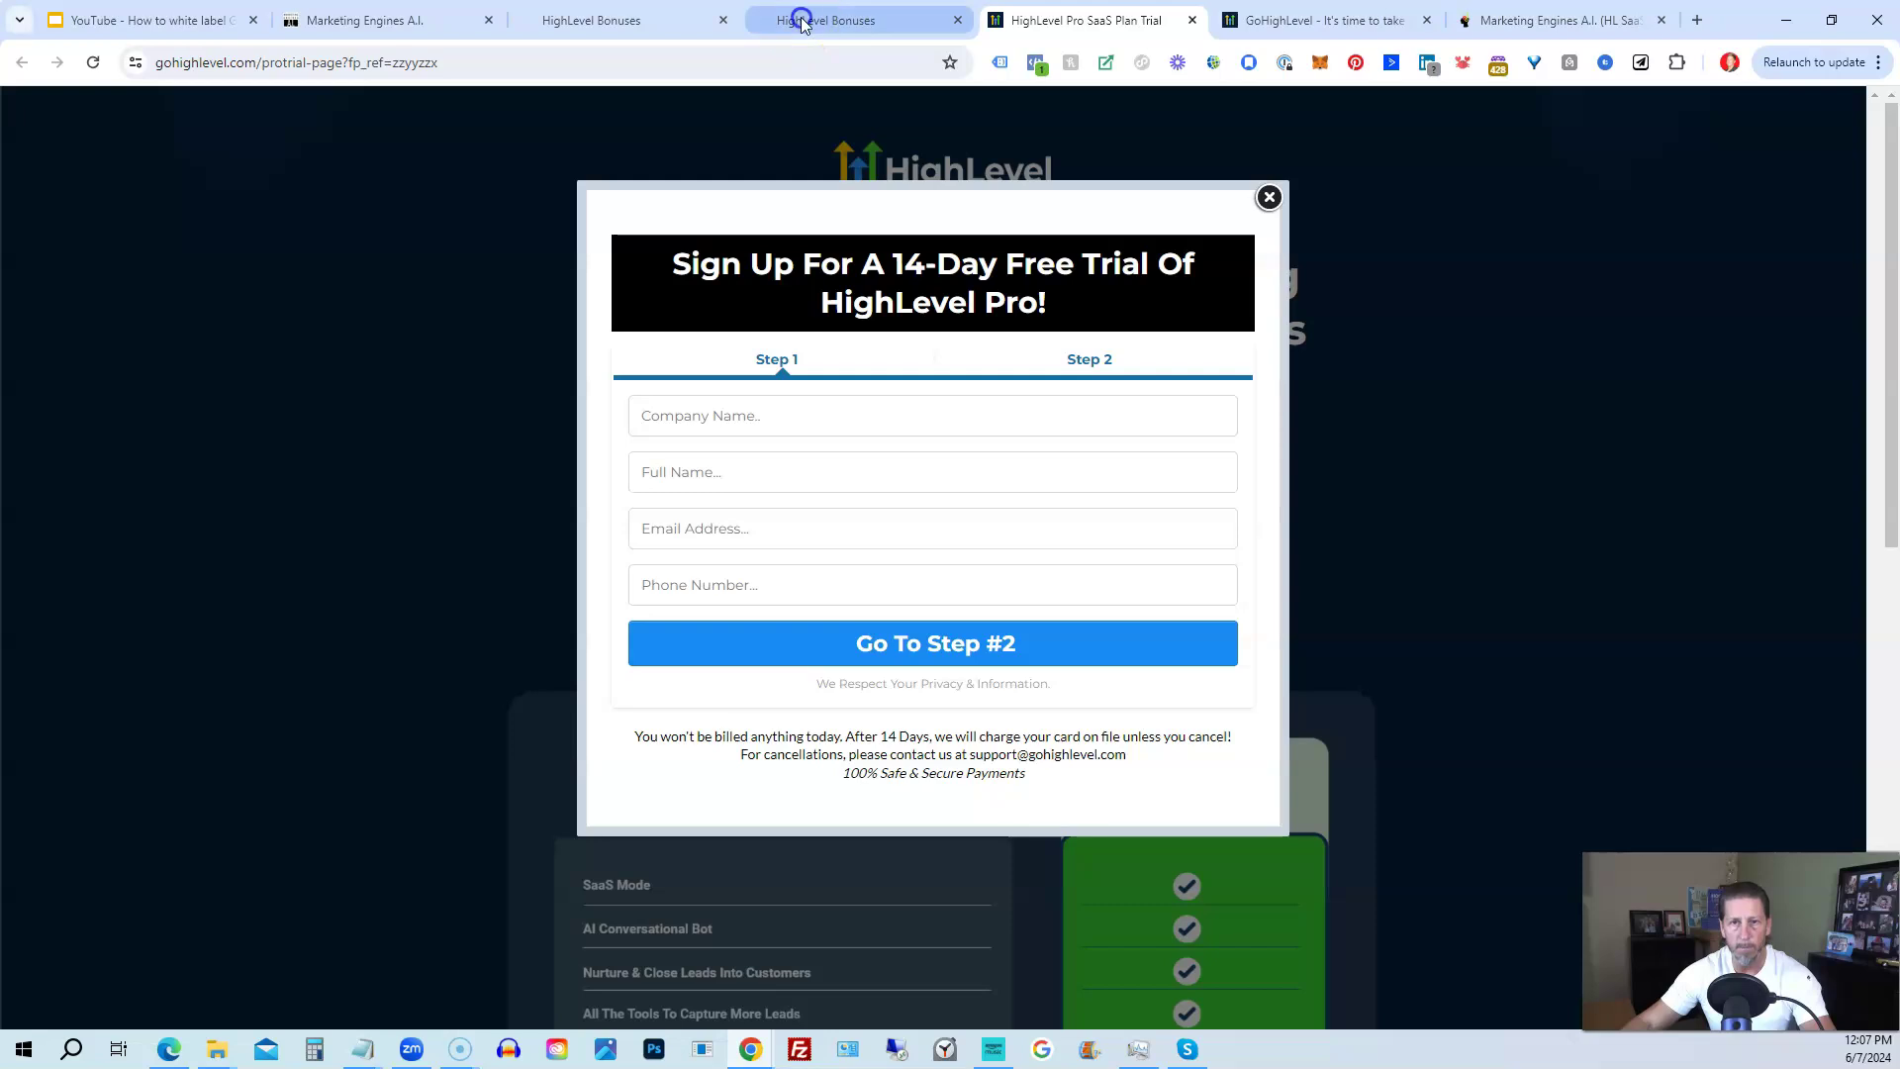
left_click(801, 20)
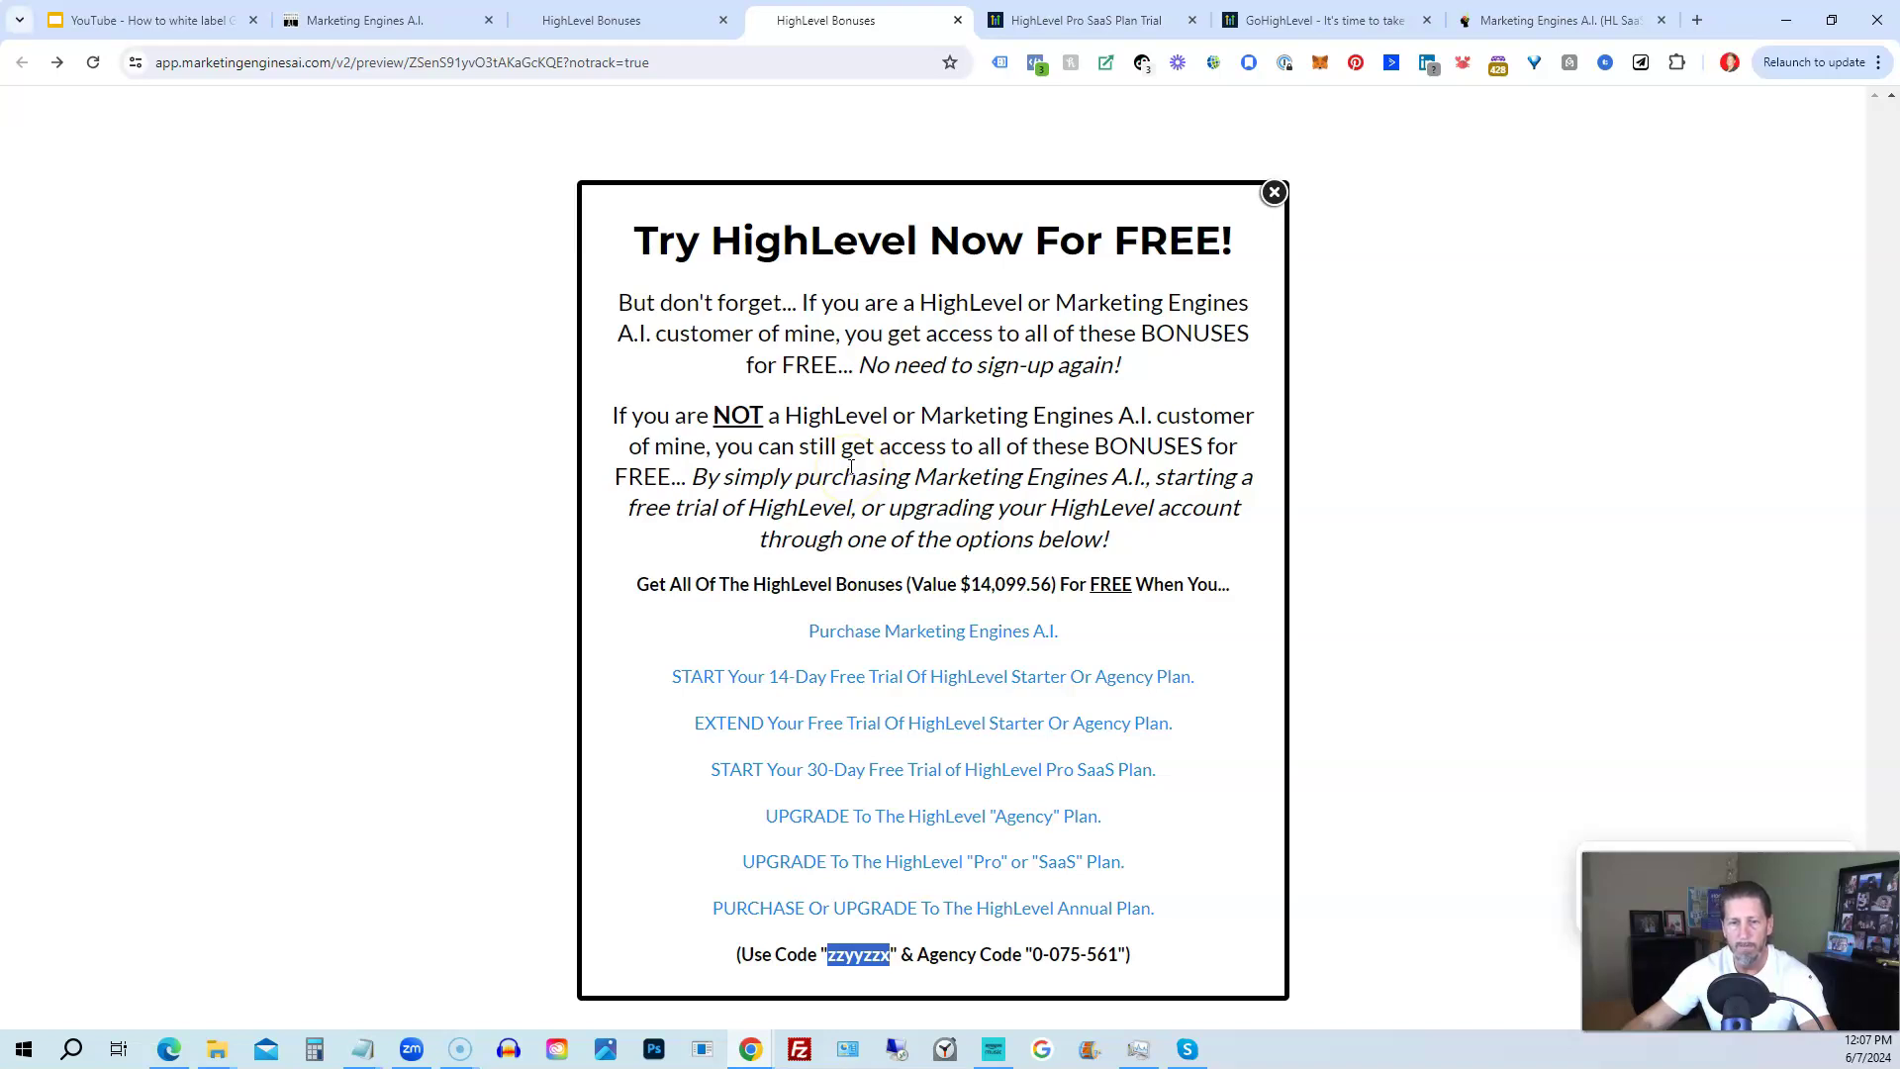
left_click(847, 460)
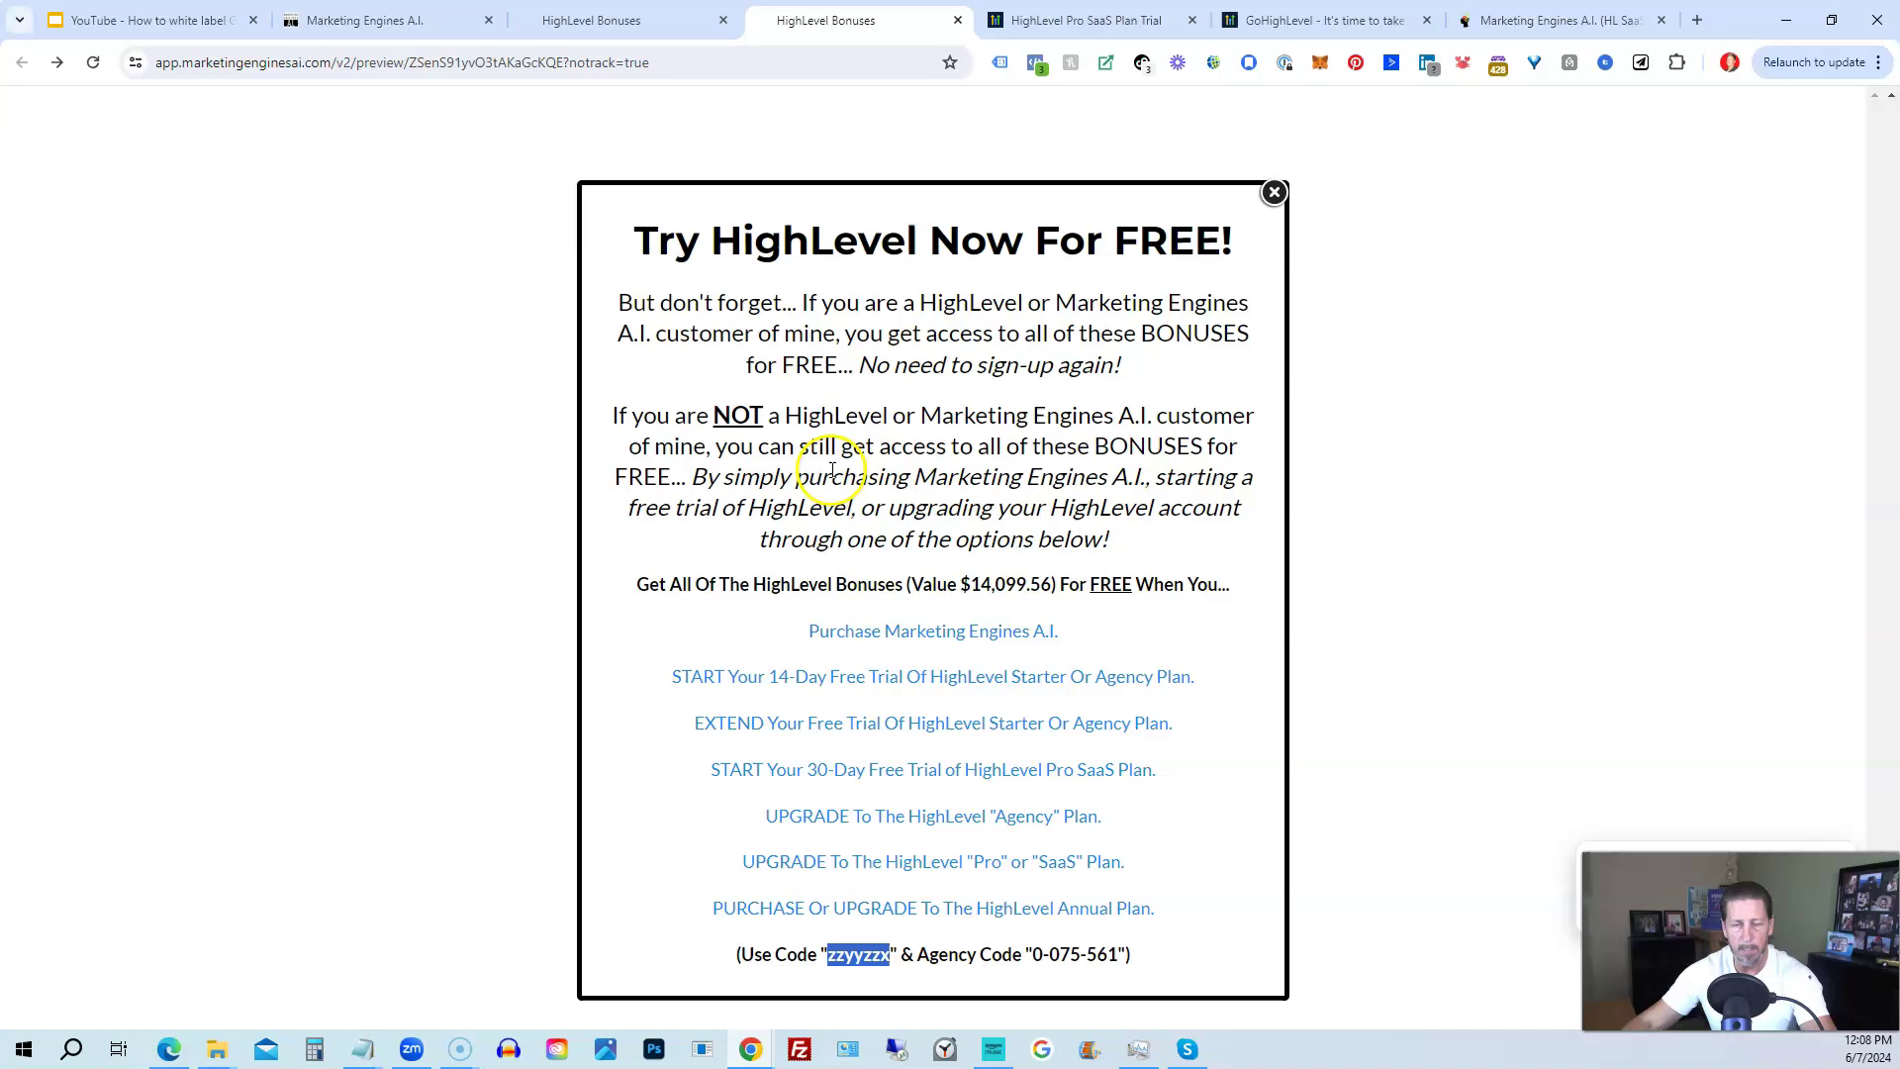